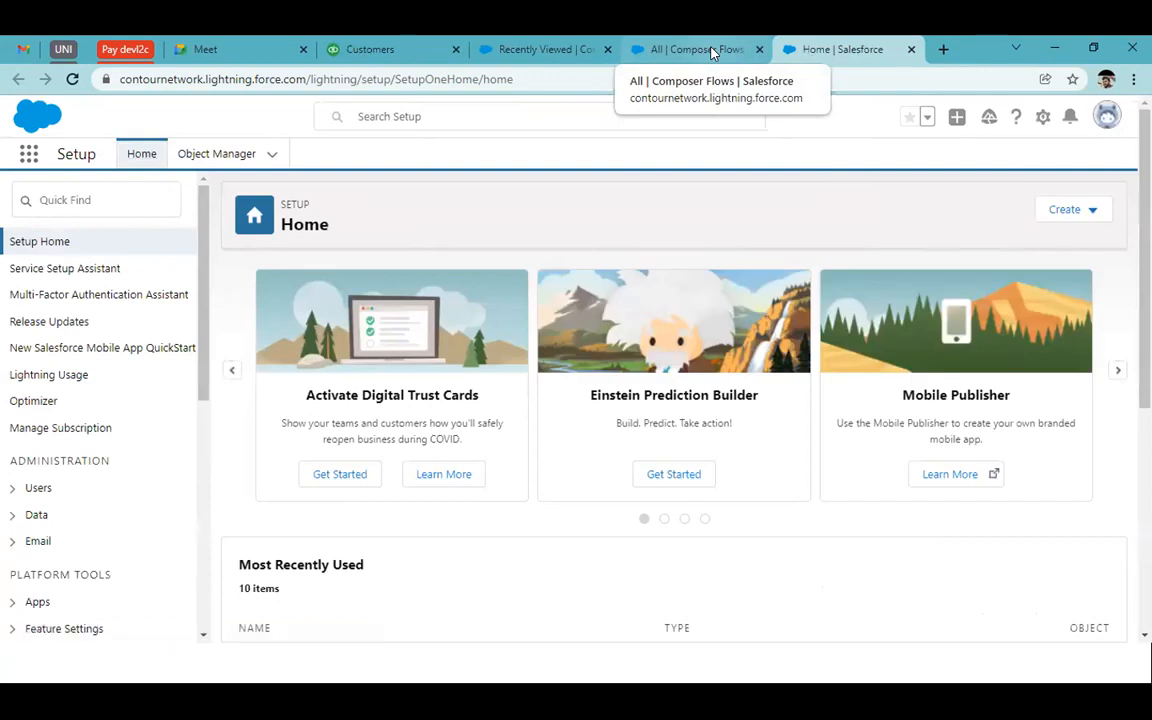
Find 'muleso' in Setup Quick Find and open the MuleSoft Composer setup page, glancing at the Composer home tab
{"action": "left_click", "coordinate": [105, 197]}
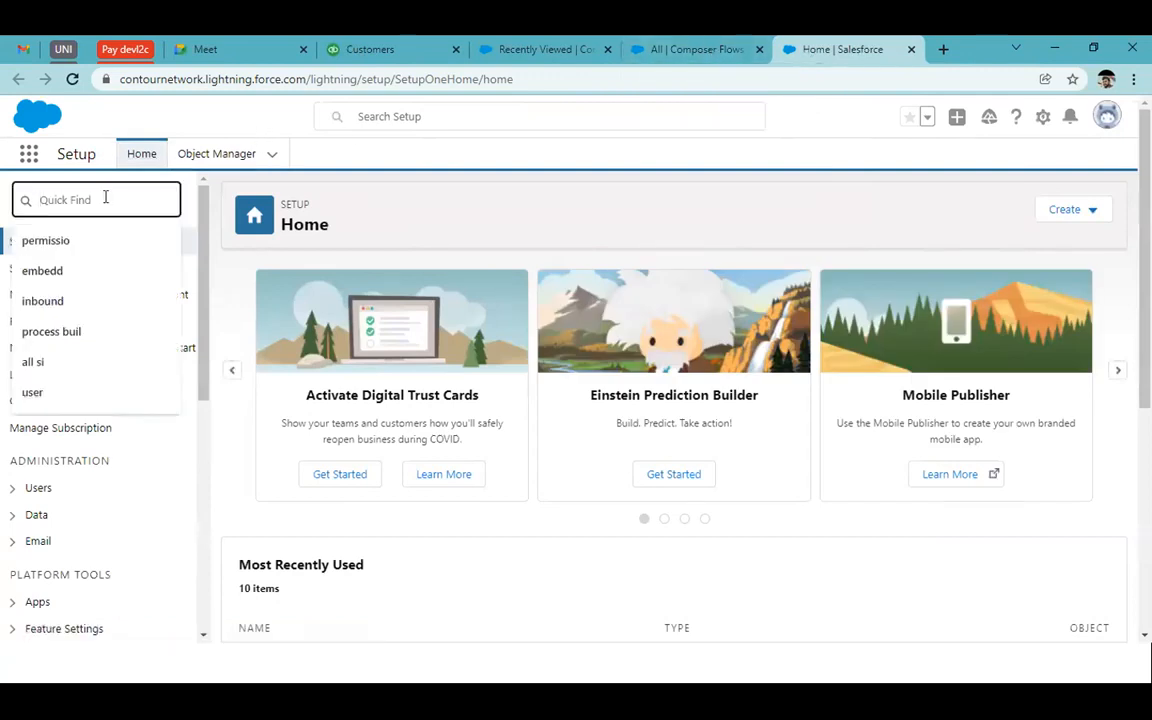
{"action": "type", "text": "muleso"}
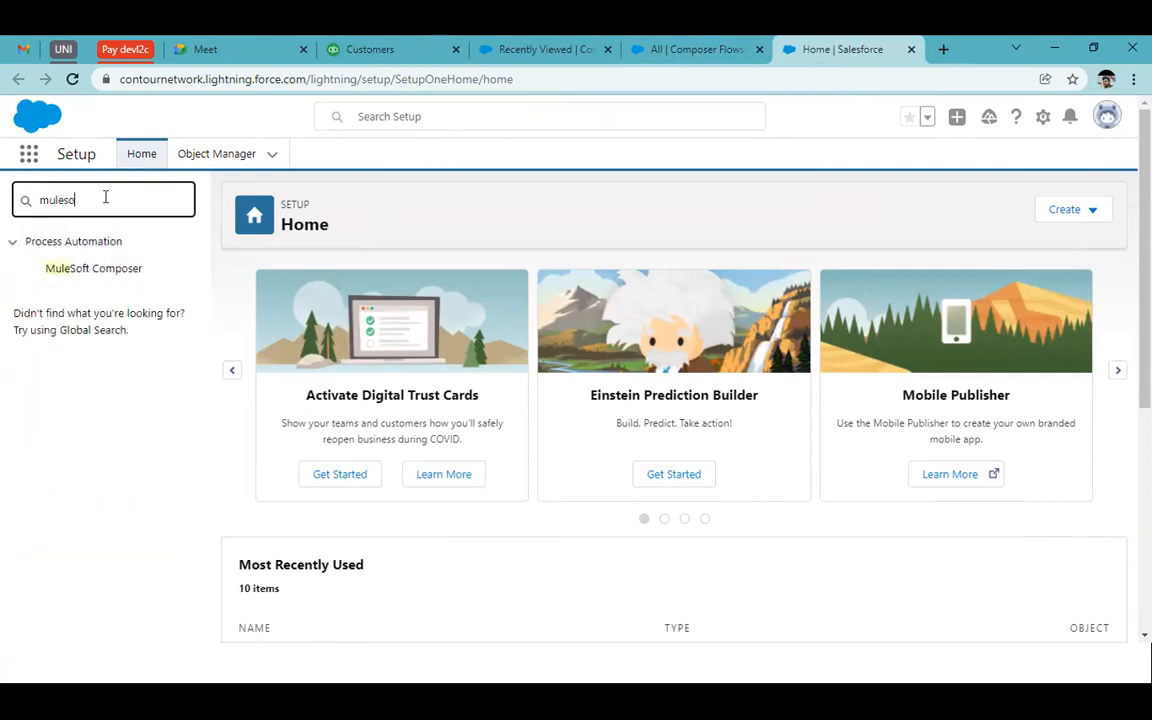
{"action": "left_click", "coordinate": [62, 275]}
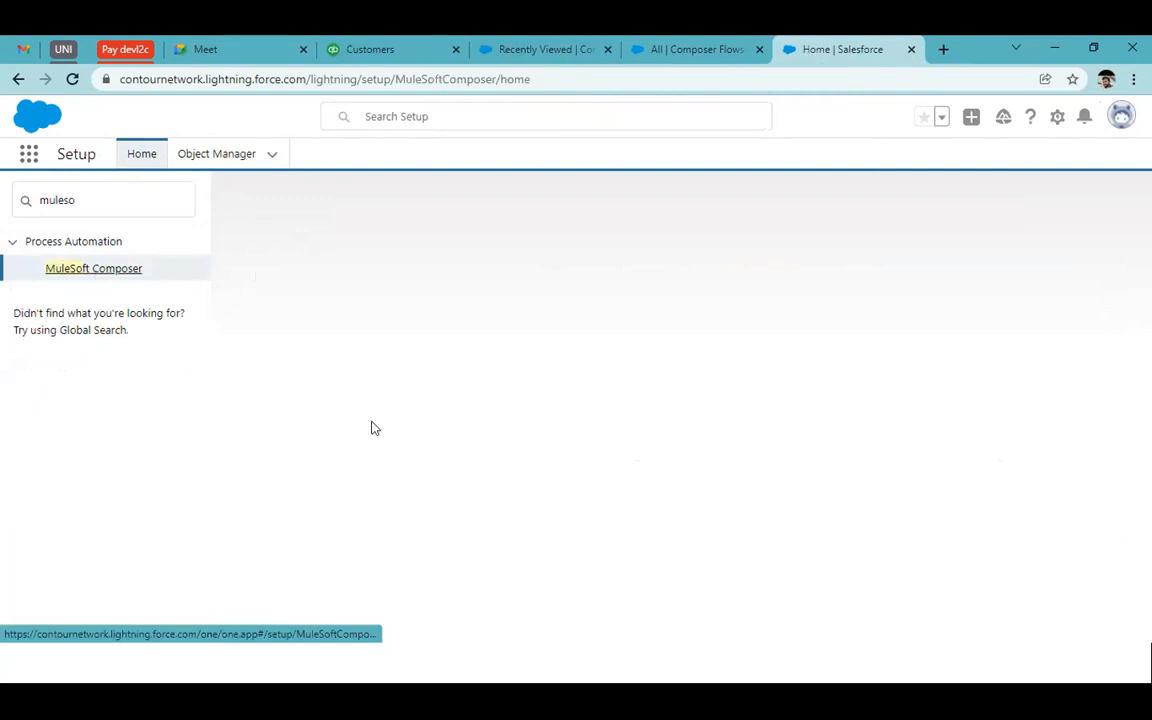
{"action": "scroll", "coordinate": [602, 425], "scroll_direction": "down", "scroll_amount": 1}
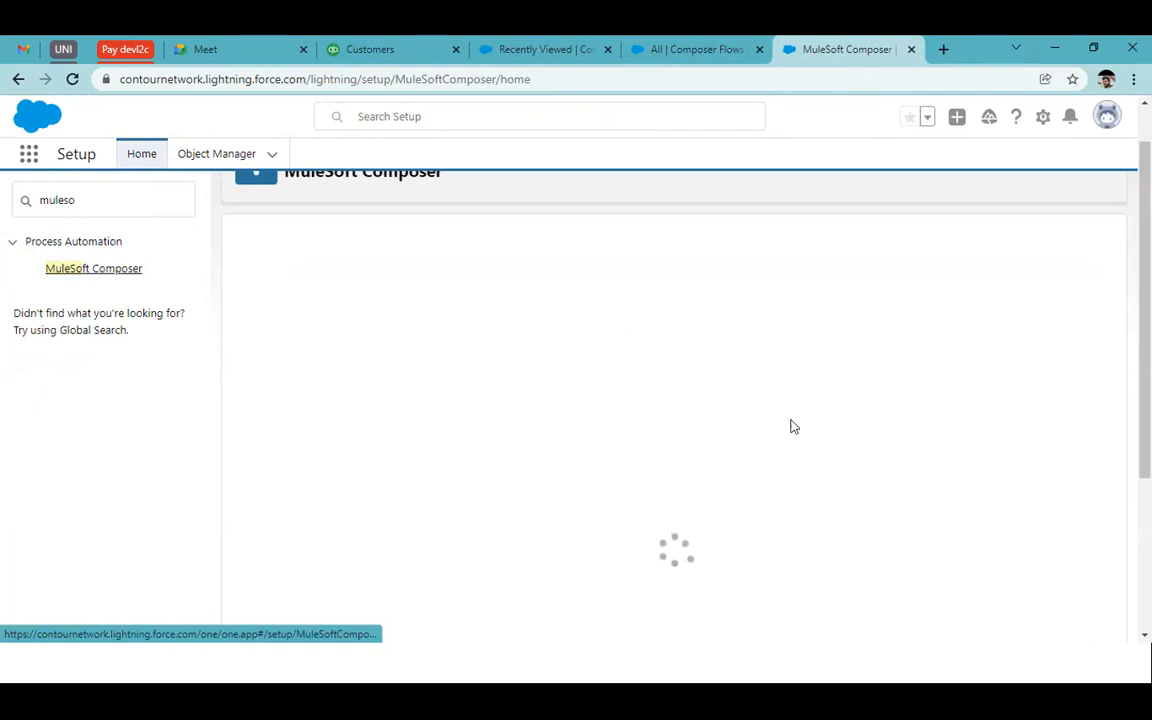
{"action": "left_click", "coordinate": [741, 42]}
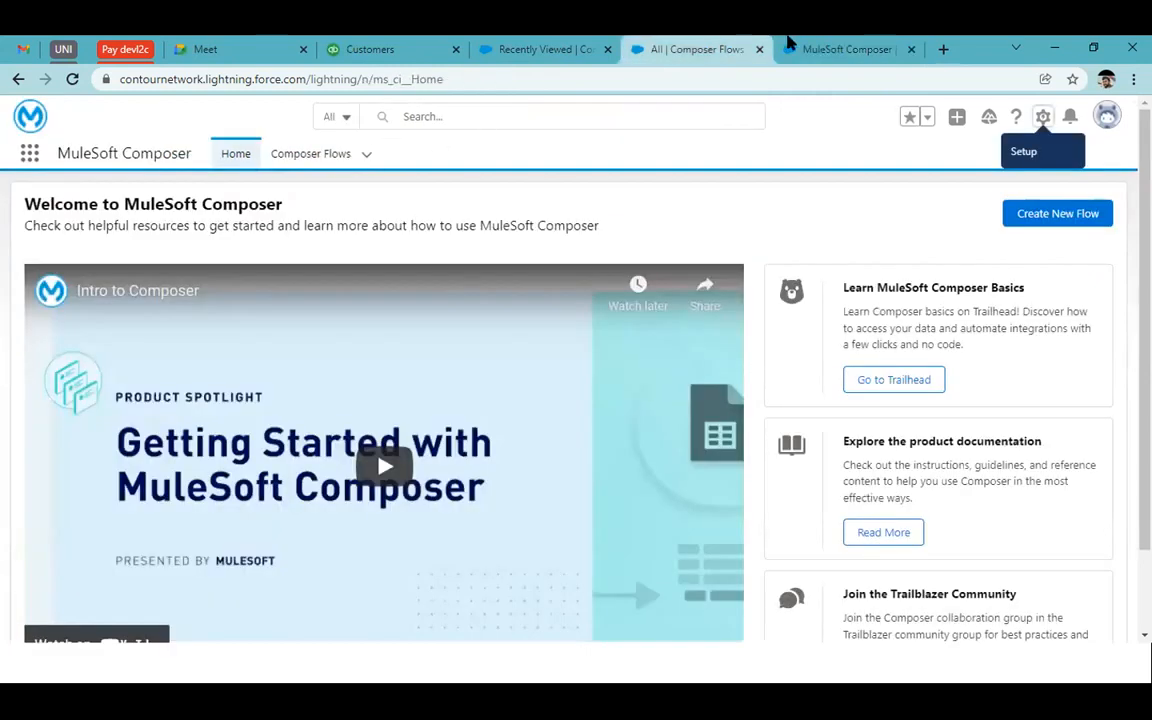
{"action": "left_click", "coordinate": [884, 42]}
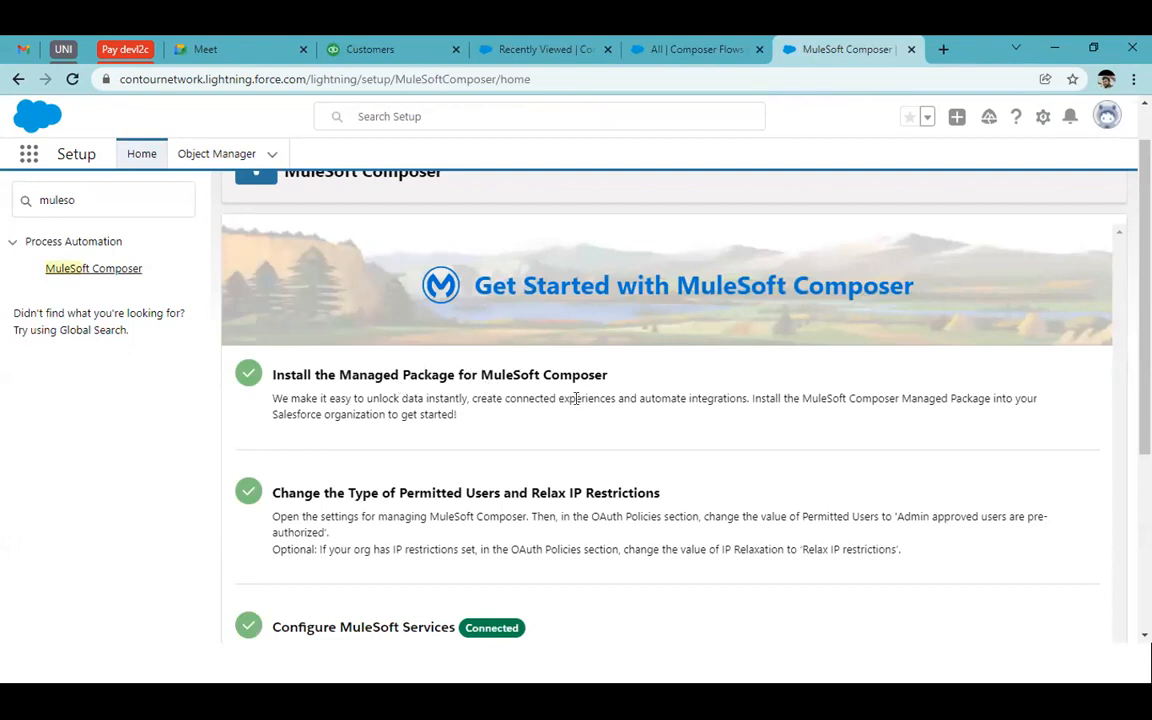
{"action": "scroll", "coordinate": [668, 455], "scroll_direction": "down", "scroll_amount": 1}
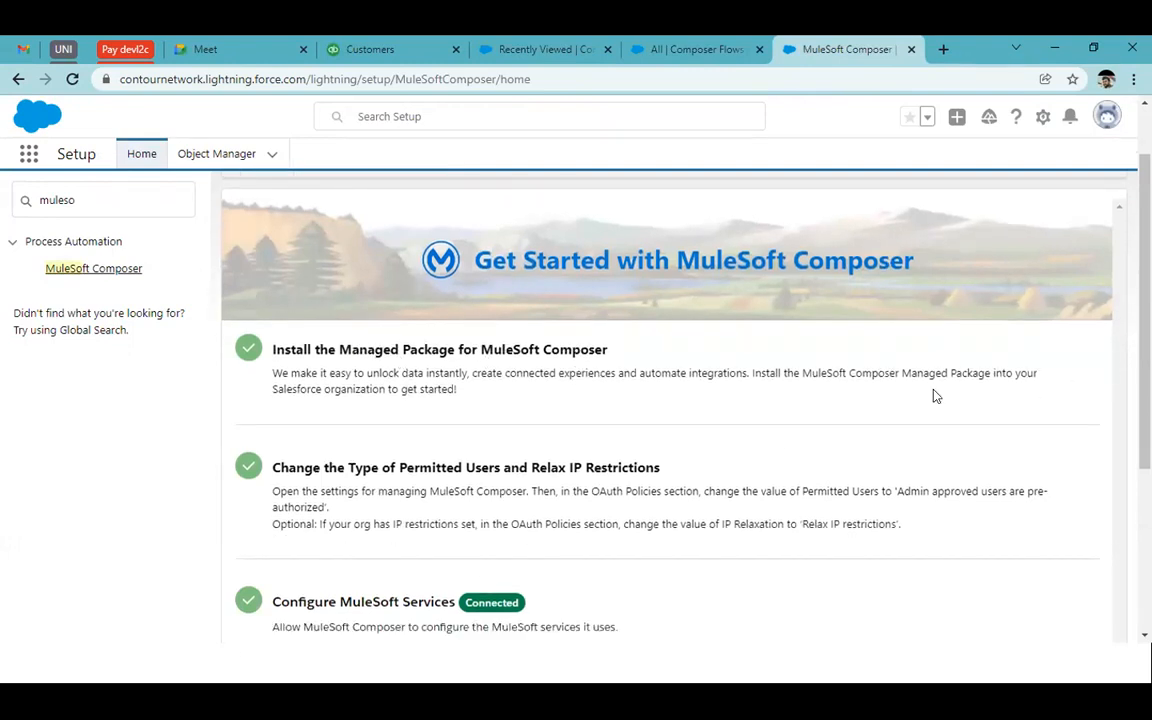
{"action": "scroll", "coordinate": [694, 368], "scroll_direction": "up", "scroll_amount": 2}
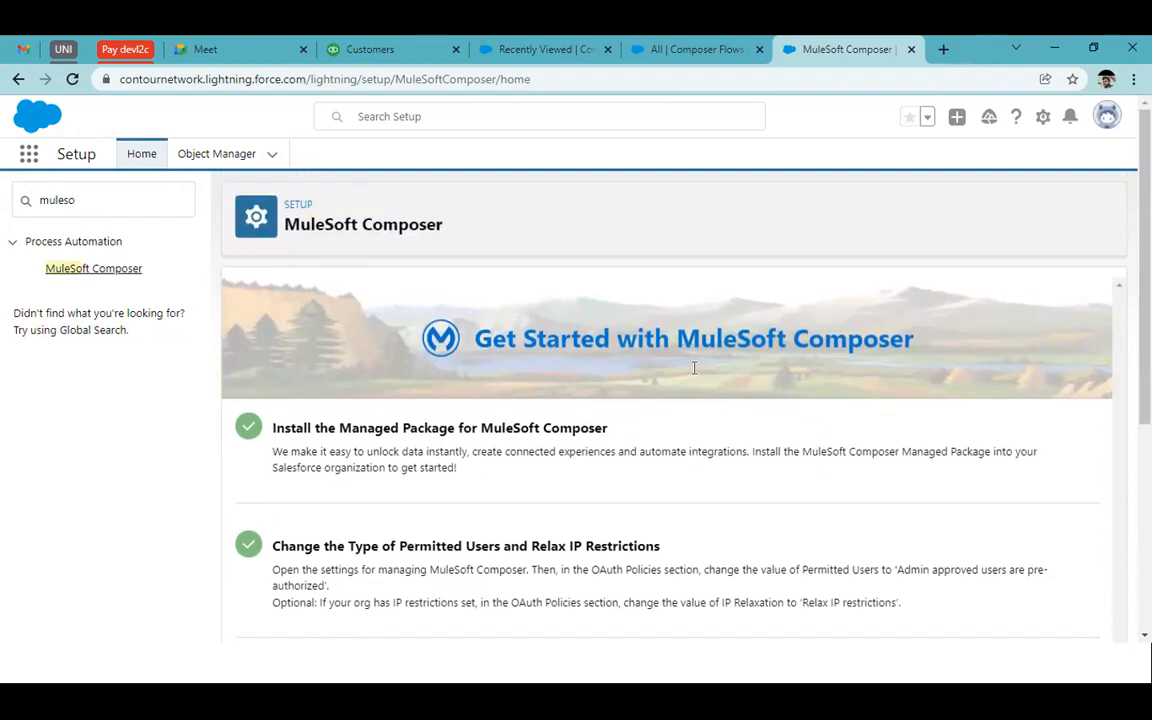
{"action": "scroll", "coordinate": [689, 430], "scroll_direction": "down", "scroll_amount": 3}
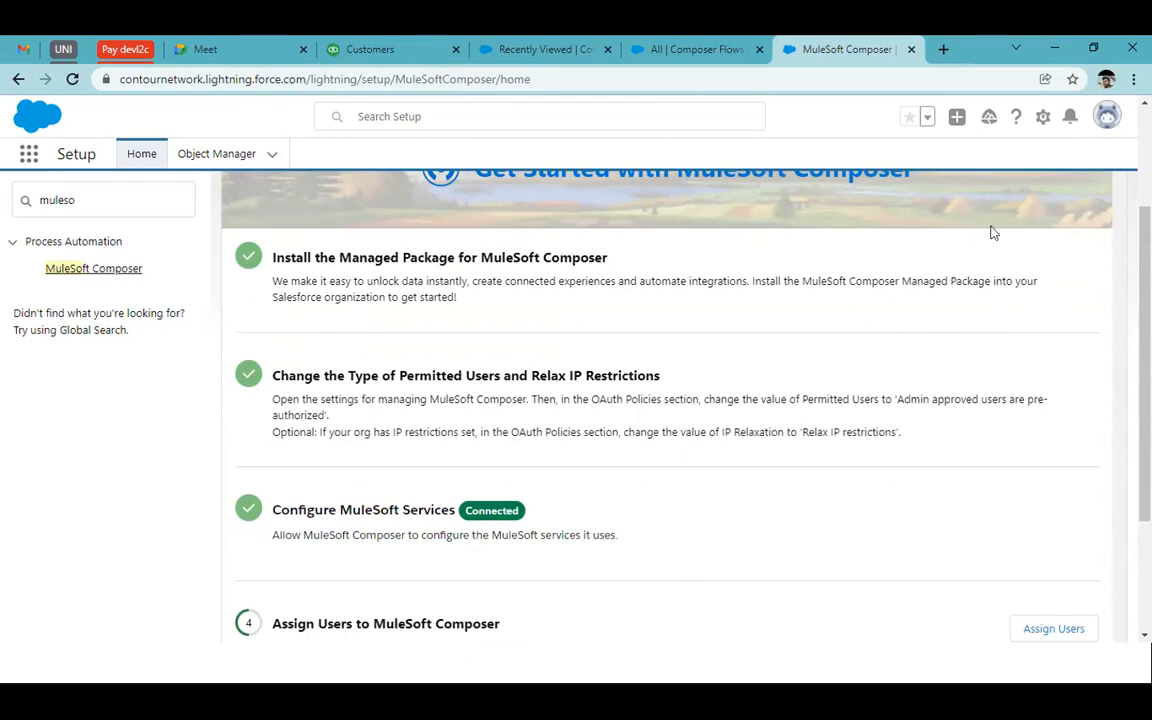
{"action": "scroll", "coordinate": [912, 390], "scroll_direction": "down", "scroll_amount": 1}
{"action": "scroll", "coordinate": [910, 398], "scroll_direction": "down", "scroll_amount": 2}
{"action": "scroll", "coordinate": [908, 401], "scroll_direction": "up", "scroll_amount": 2}
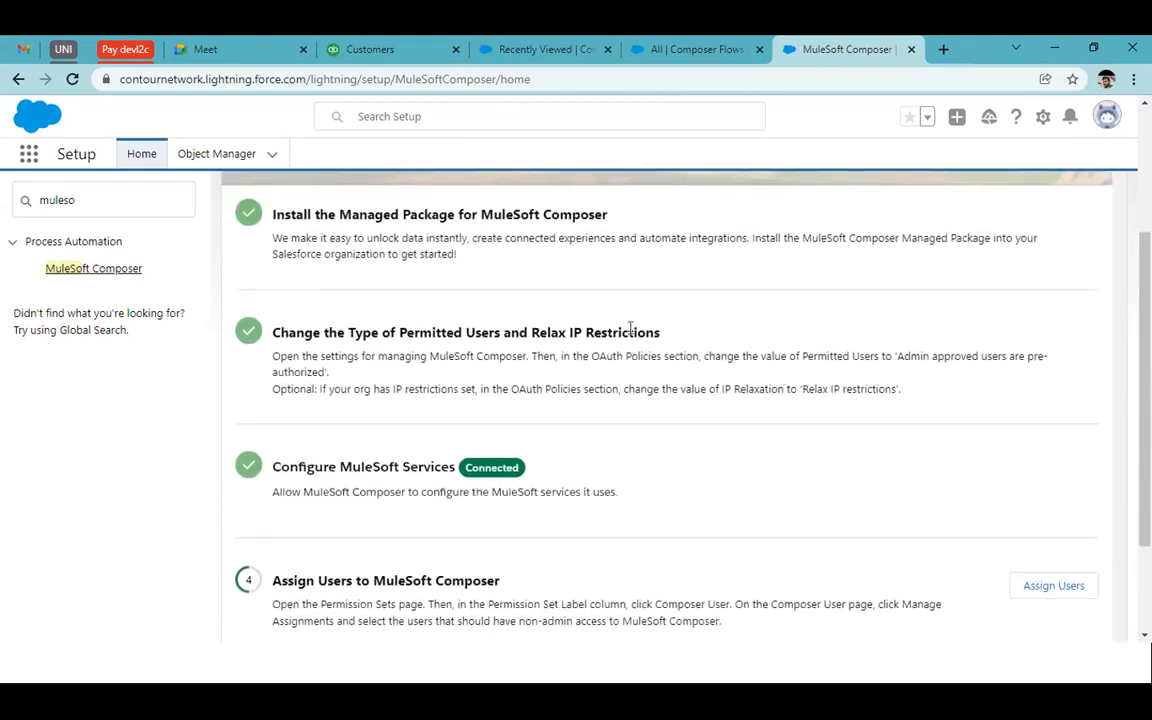
{"action": "left_click_drag", "start_coordinate": [533, 333], "coordinate": [634, 332]}
{"action": "left_click_drag", "start_coordinate": [157, 195], "coordinate": [6, 212]}
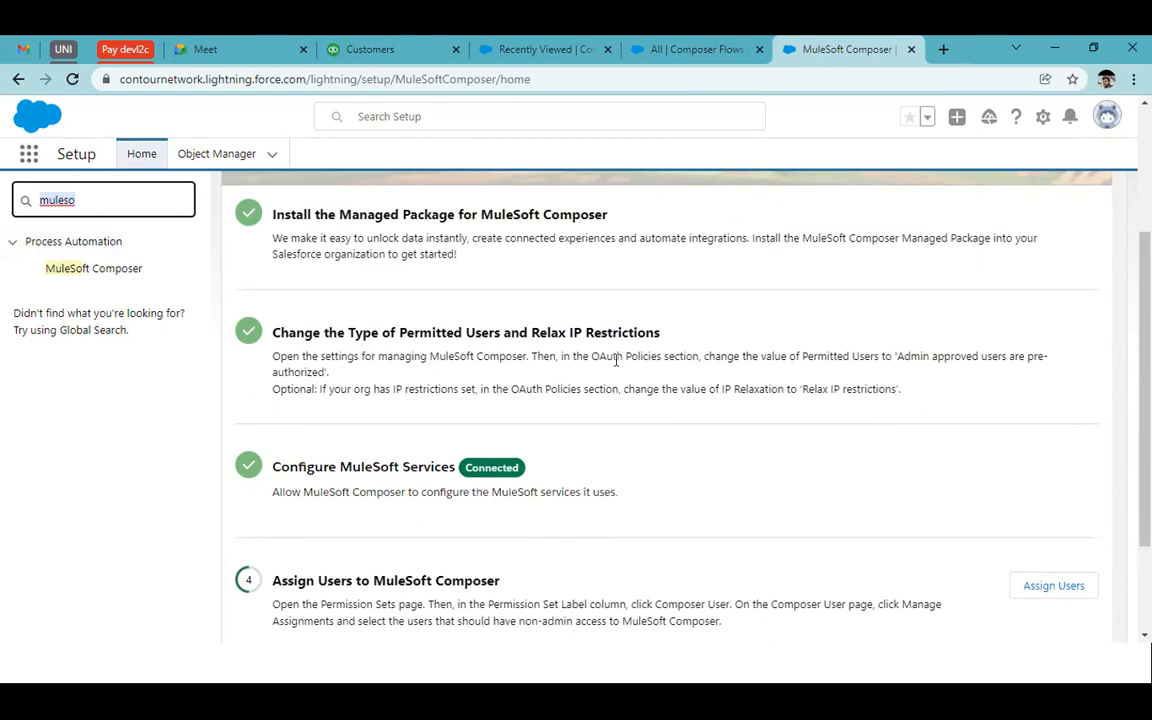
{"action": "left_click_drag", "start_coordinate": [896, 356], "coordinate": [998, 352]}
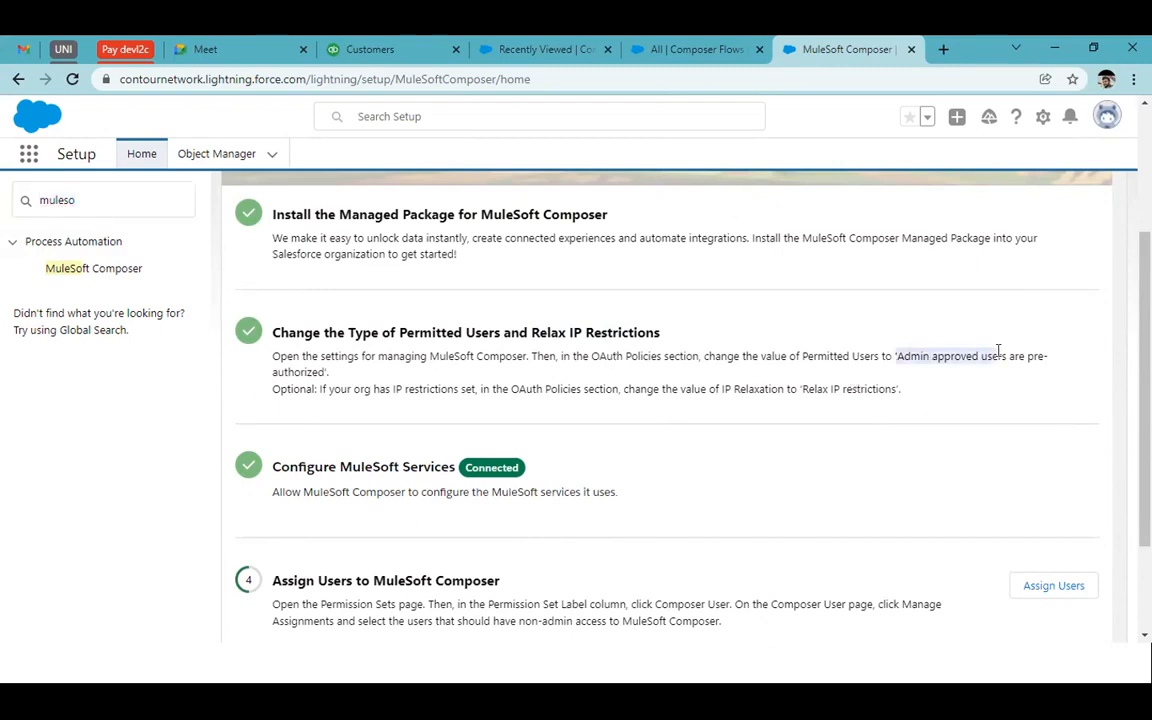
{"action": "scroll", "coordinate": [892, 501], "scroll_direction": "down", "scroll_amount": 1}
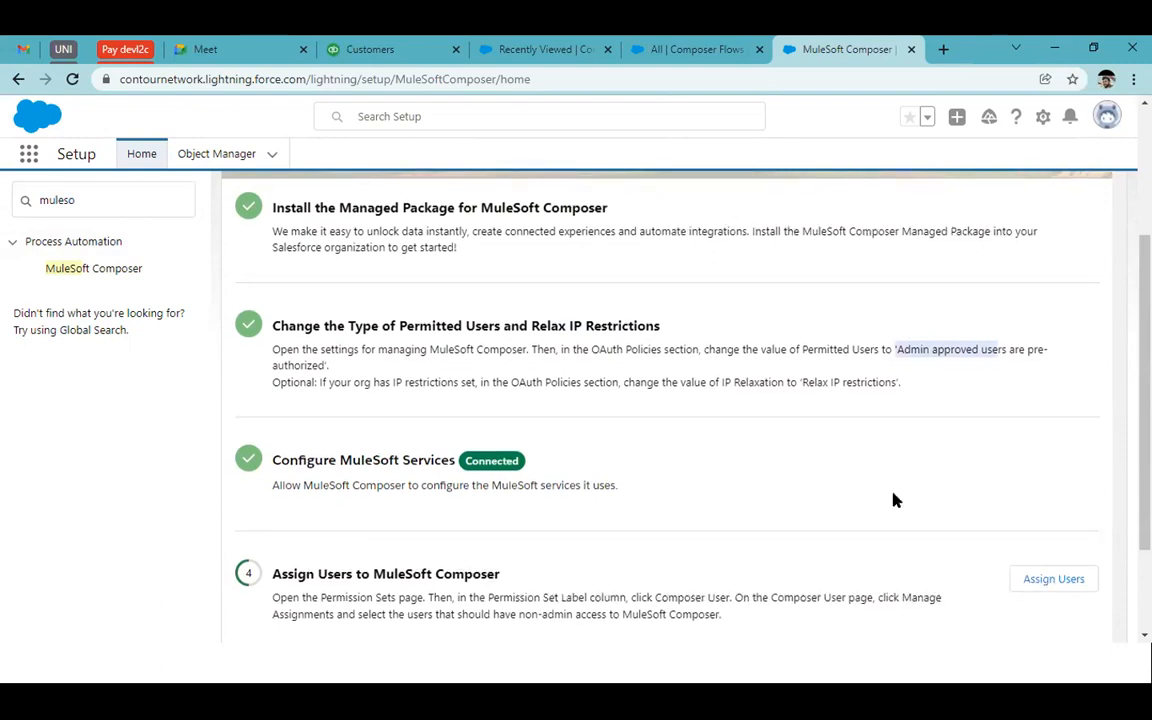
{"action": "double_click", "coordinate": [755, 318]}
{"action": "double_click", "coordinate": [812, 313]}
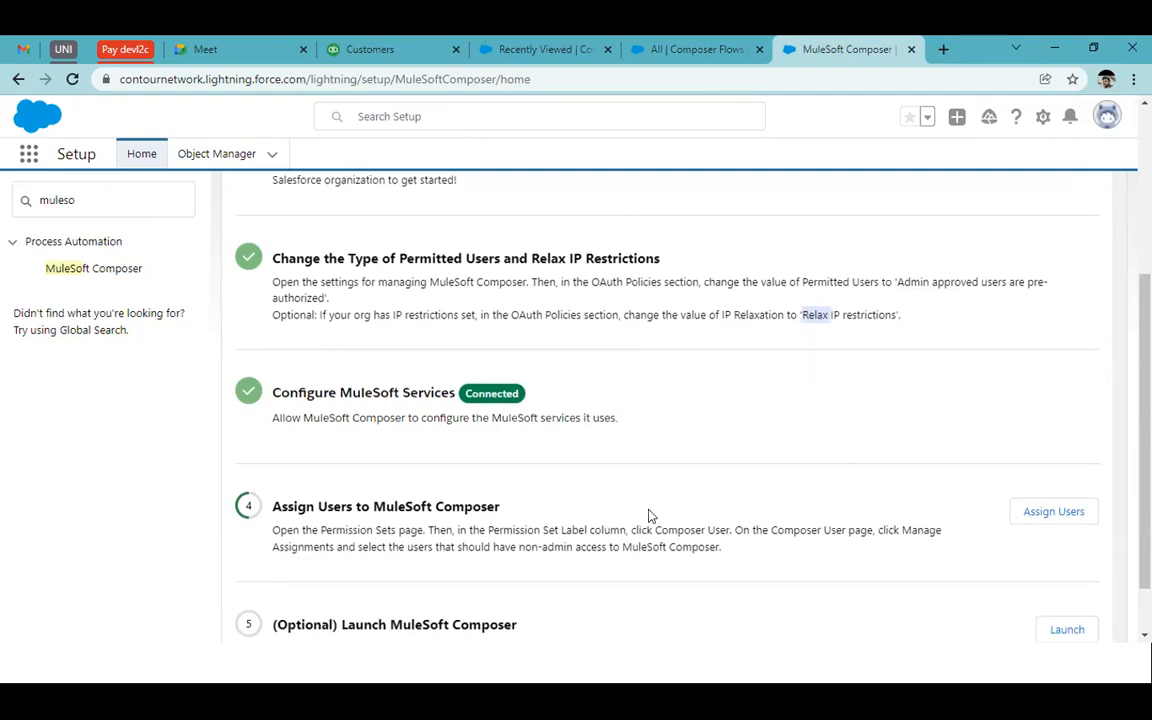
{"action": "scroll", "coordinate": [648, 516], "scroll_direction": "down", "scroll_amount": 2}
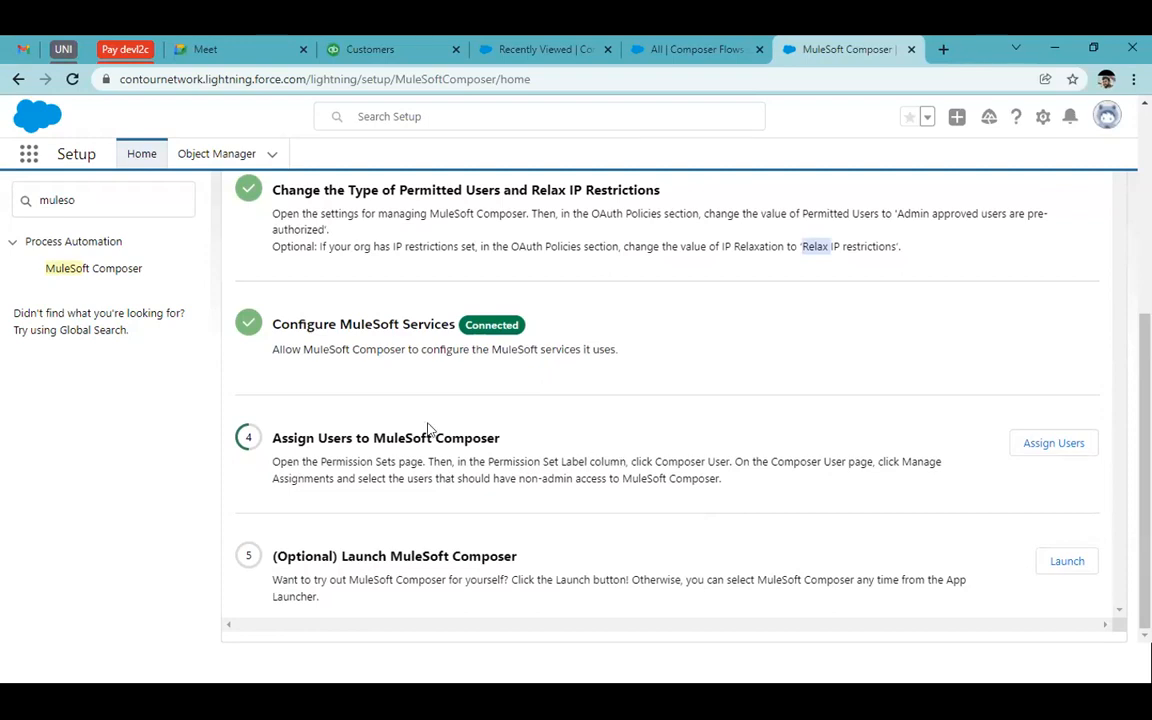
{"action": "scroll", "coordinate": [427, 432], "scroll_direction": "up", "scroll_amount": 3}
{"action": "scroll", "coordinate": [717, 442], "scroll_direction": "down", "scroll_amount": 3}
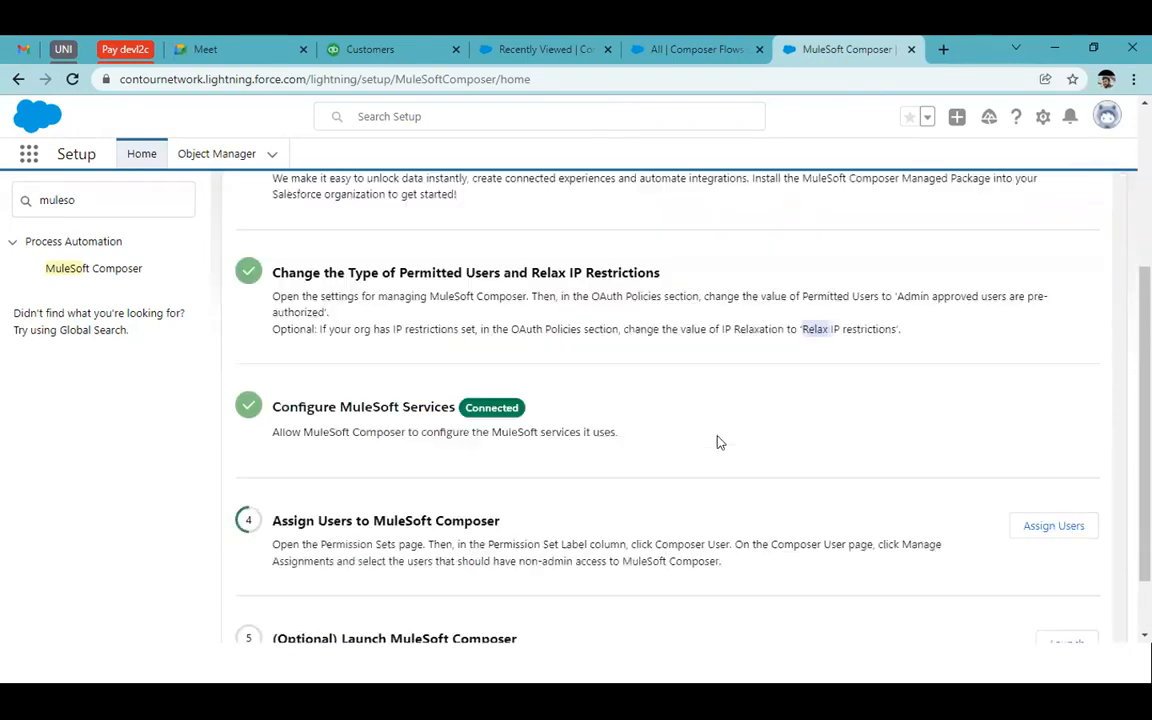
Switch to the 'All | Composer Flows' tab and scroll through the Welcome to MuleSoft Composer page
{"action": "left_click", "coordinate": [705, 42]}
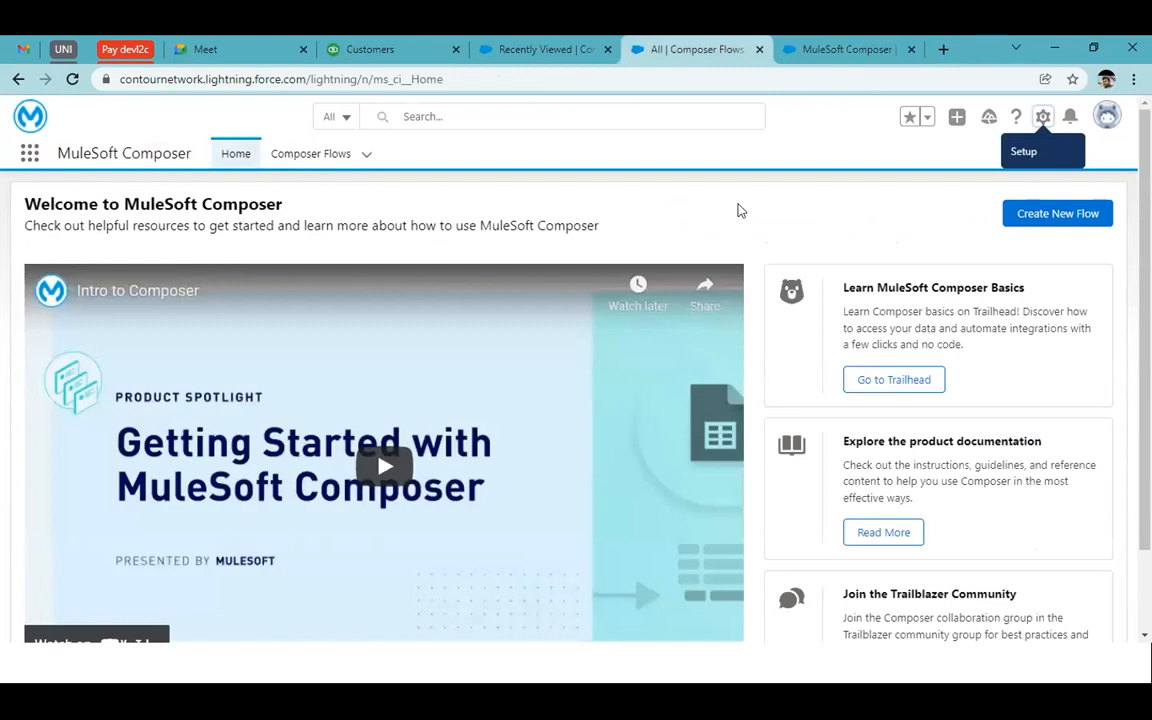
{"action": "scroll", "coordinate": [771, 333], "scroll_direction": "down", "scroll_amount": 1}
{"action": "scroll", "coordinate": [773, 333], "scroll_direction": "up", "scroll_amount": 1}
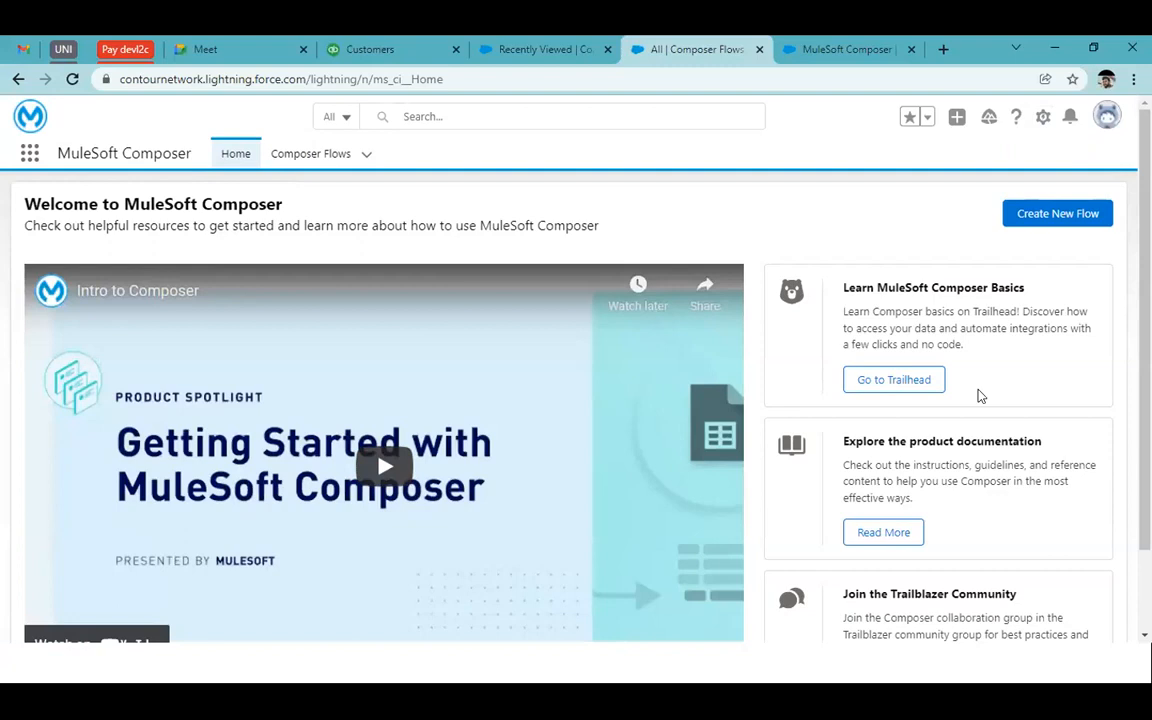
{"action": "scroll", "coordinate": [979, 390], "scroll_direction": "down", "scroll_amount": 1}
{"action": "scroll", "coordinate": [979, 390], "scroll_direction": "down", "scroll_amount": 1}
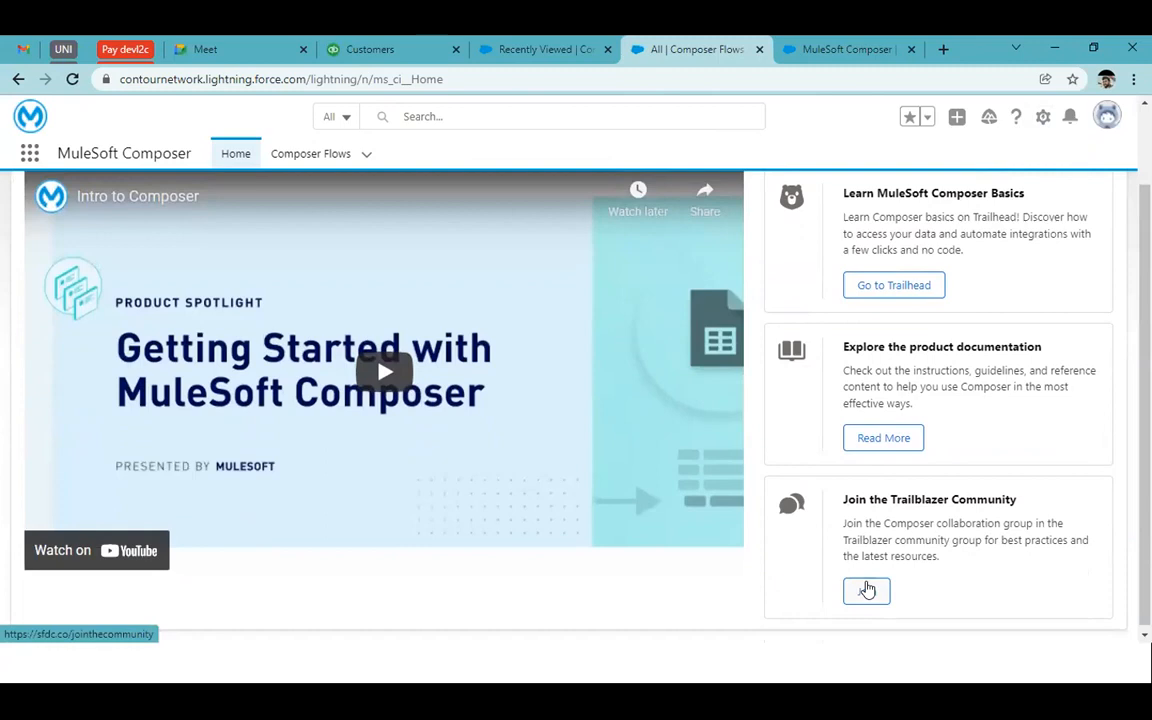
{"action": "scroll", "coordinate": [866, 585], "scroll_direction": "up", "scroll_amount": 3}
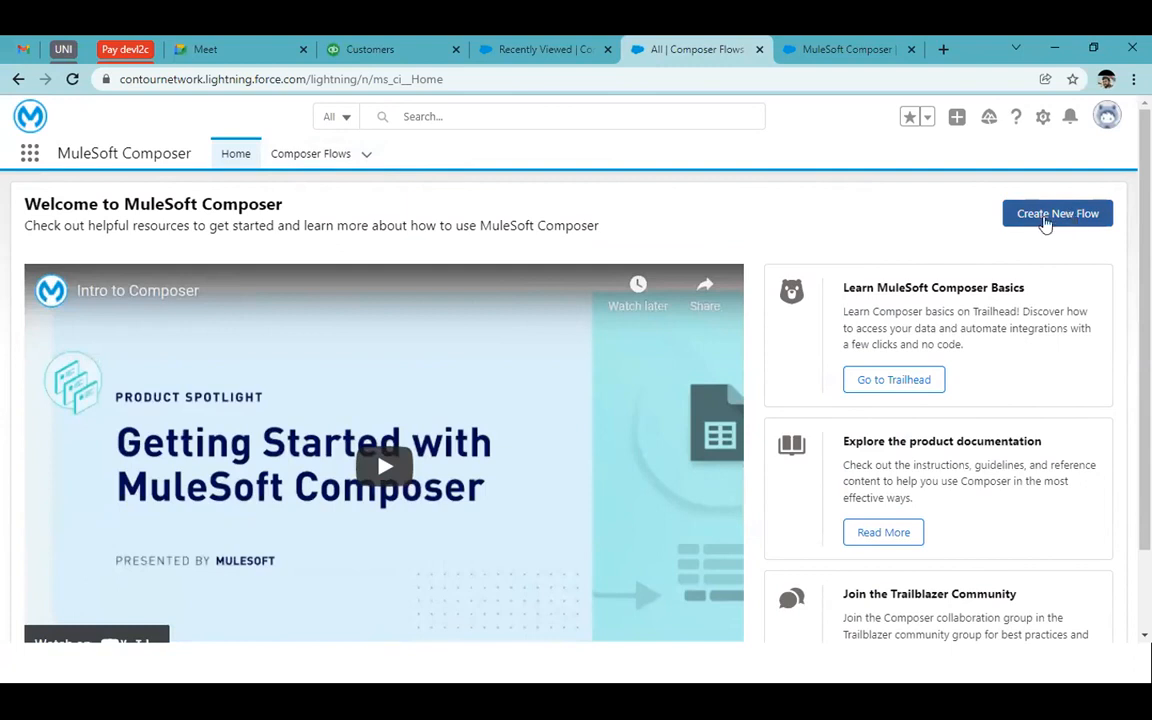
Show the Composer Flows list with the SF to Quick and Test SF to SF flows
{"action": "left_click", "coordinate": [310, 154]}
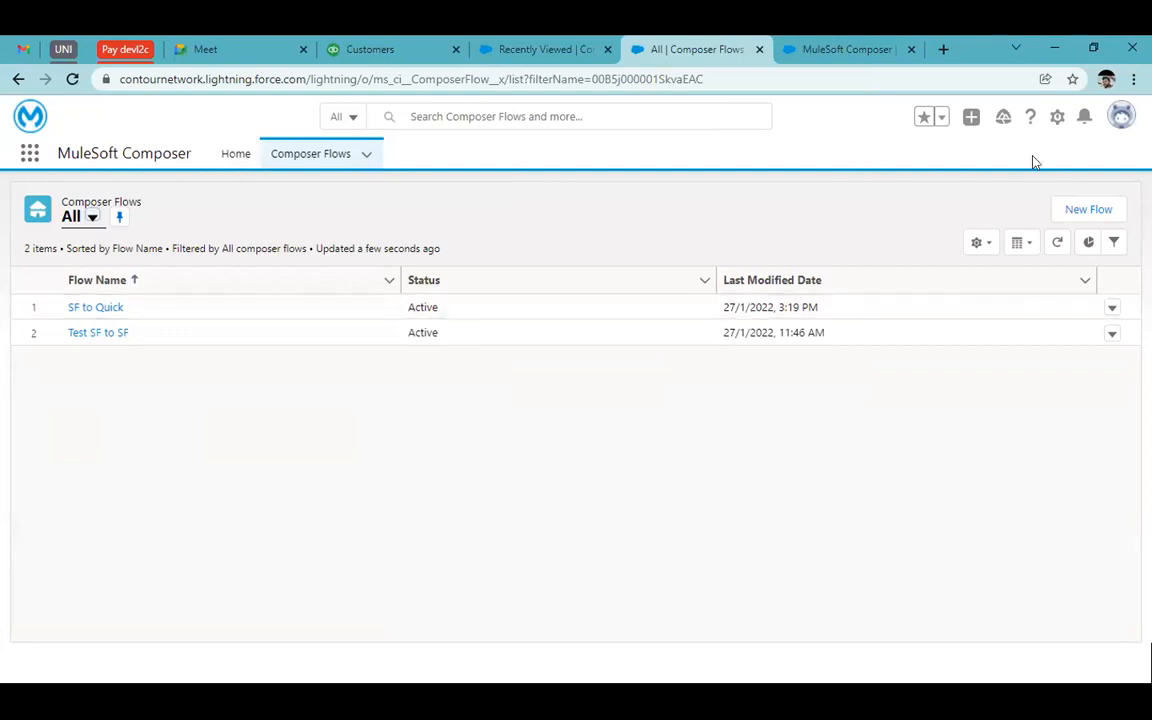
Create a new flow and choose a Salesforce system event as its trigger
{"action": "left_click", "coordinate": [1080, 212]}
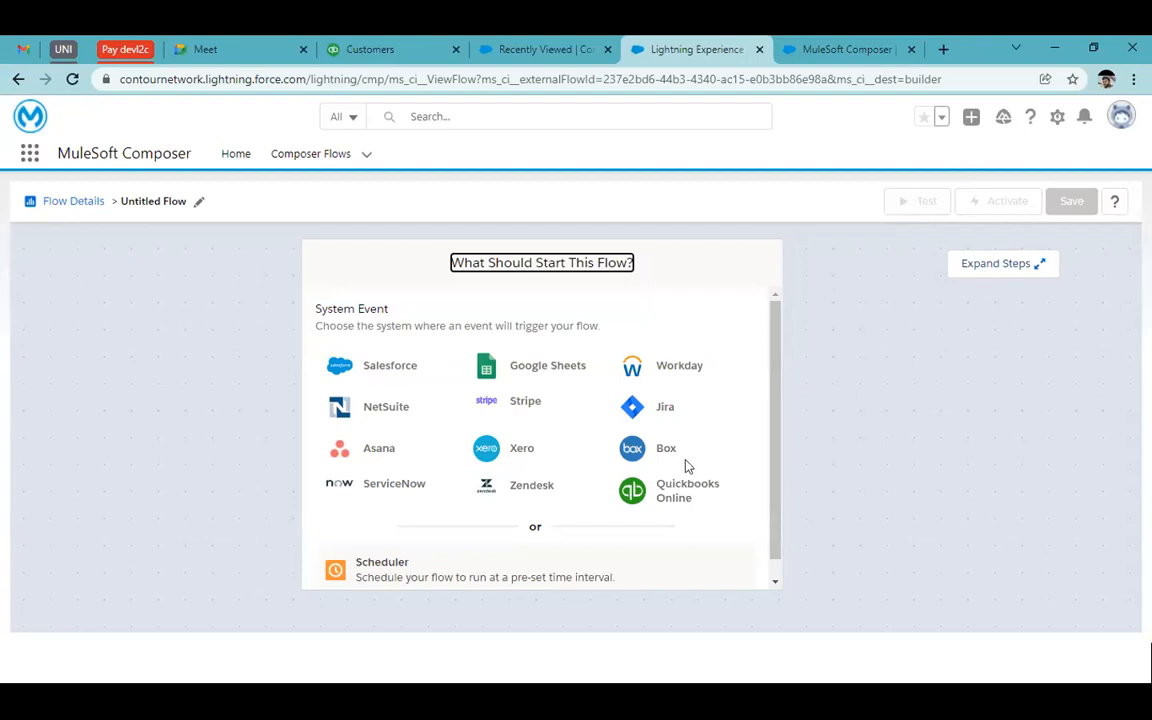
{"action": "scroll", "coordinate": [687, 466], "scroll_direction": "down", "scroll_amount": 1}
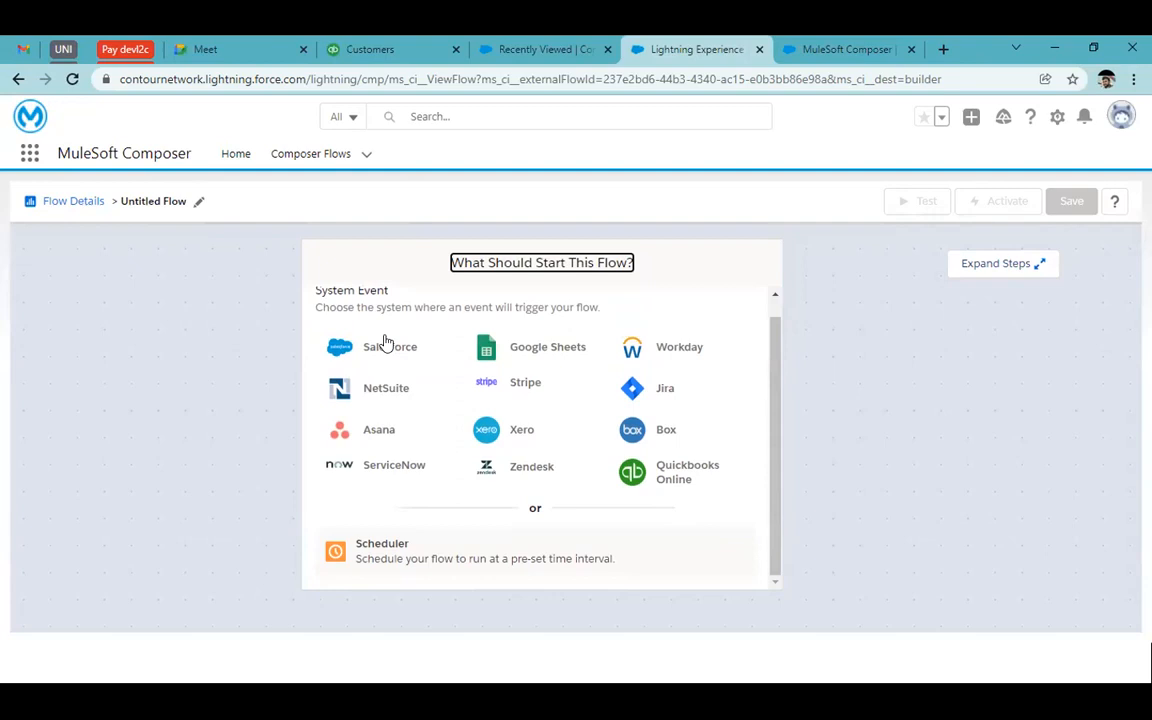
{"action": "scroll", "coordinate": [437, 392], "scroll_direction": "up", "scroll_amount": 1}
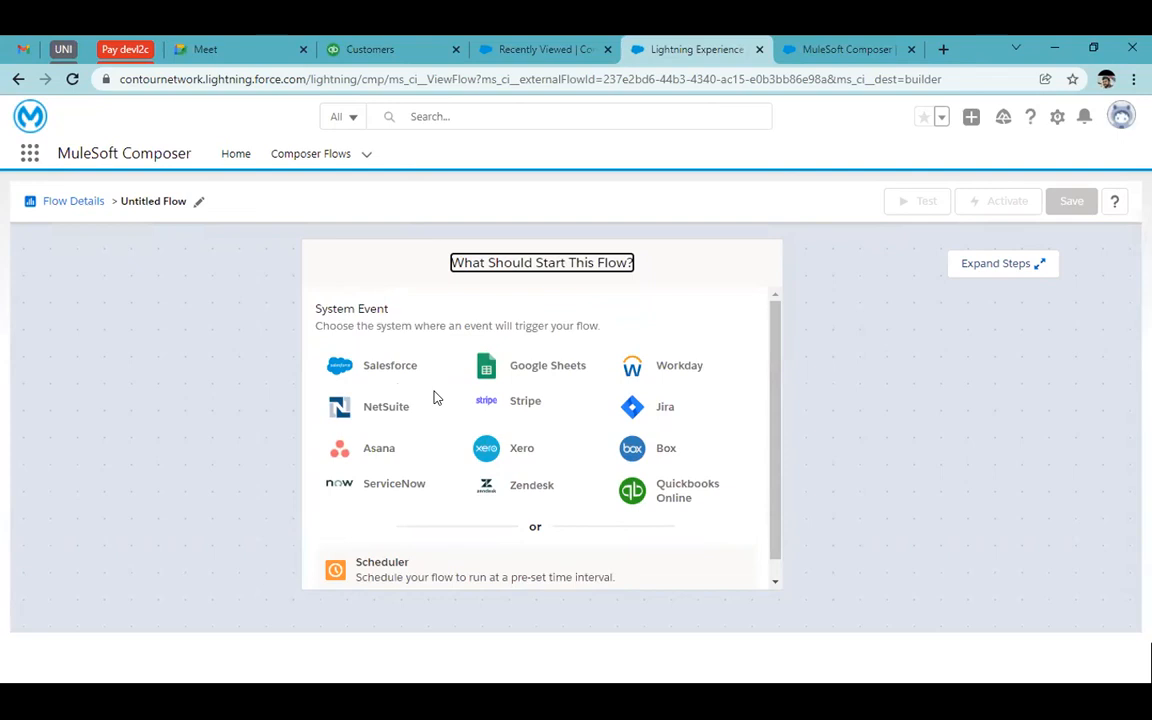
{"action": "left_click", "coordinate": [365, 367]}
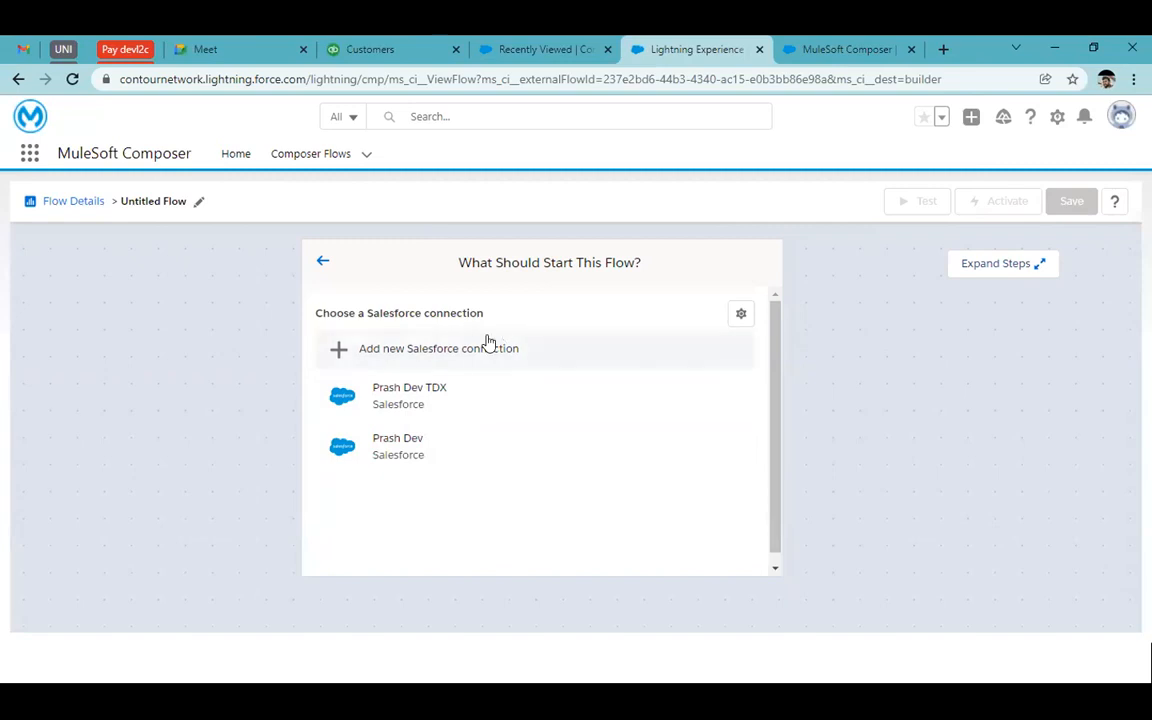
{"action": "left_click", "coordinate": [456, 340]}
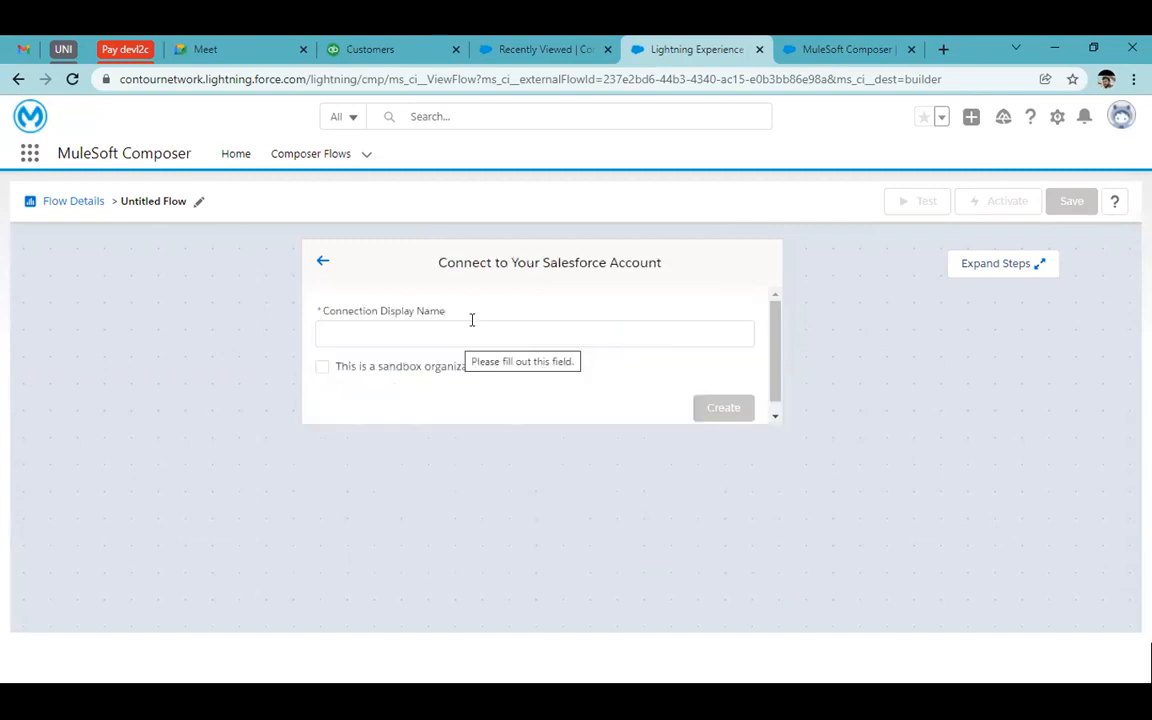
{"action": "left_click", "coordinate": [430, 332]}
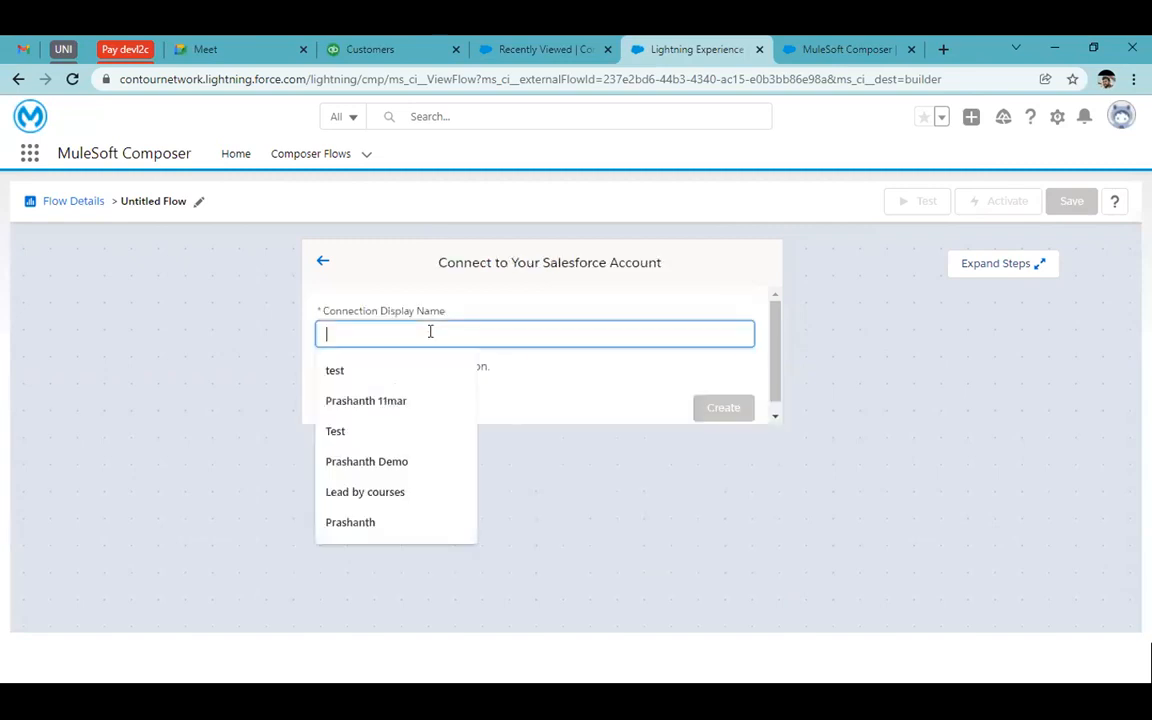
{"action": "left_click", "coordinate": [589, 386]}
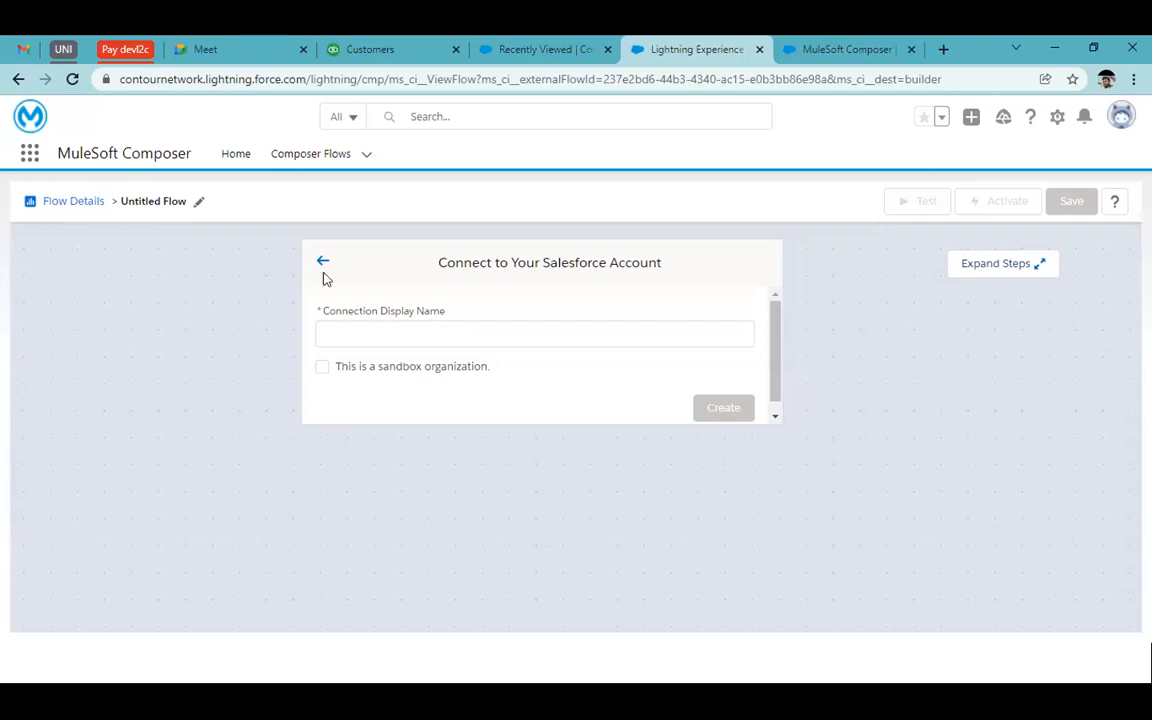
{"action": "left_click", "coordinate": [380, 334]}
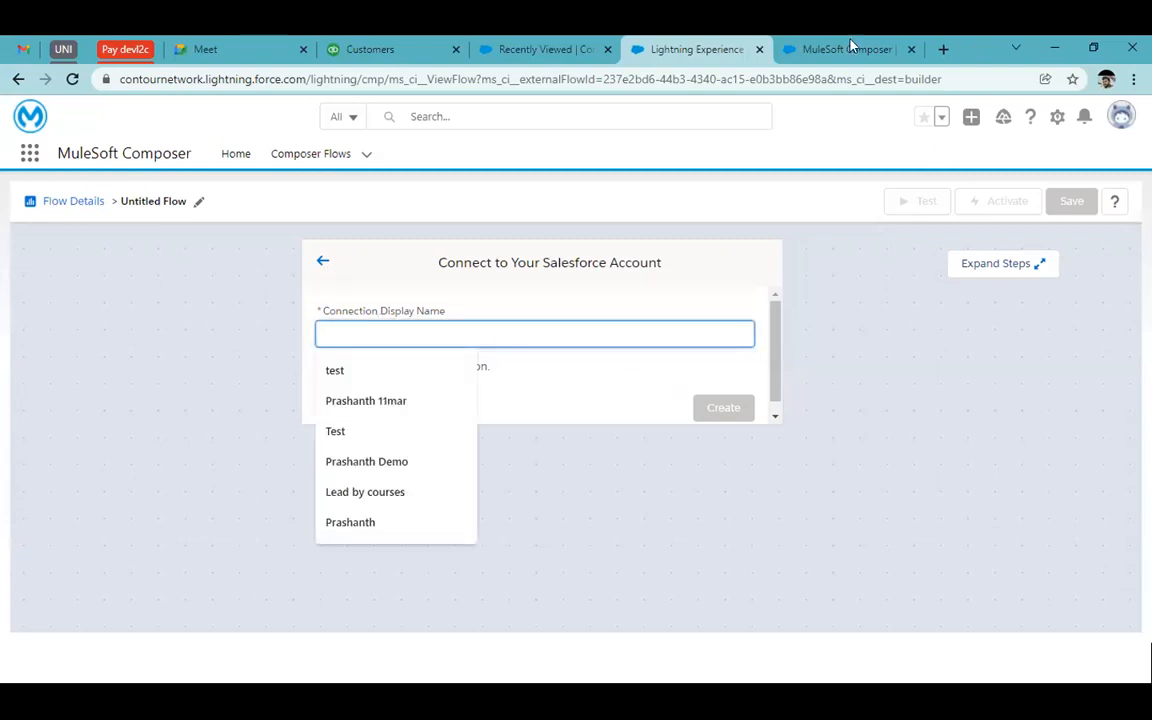
{"action": "left_click", "coordinate": [322, 261]}
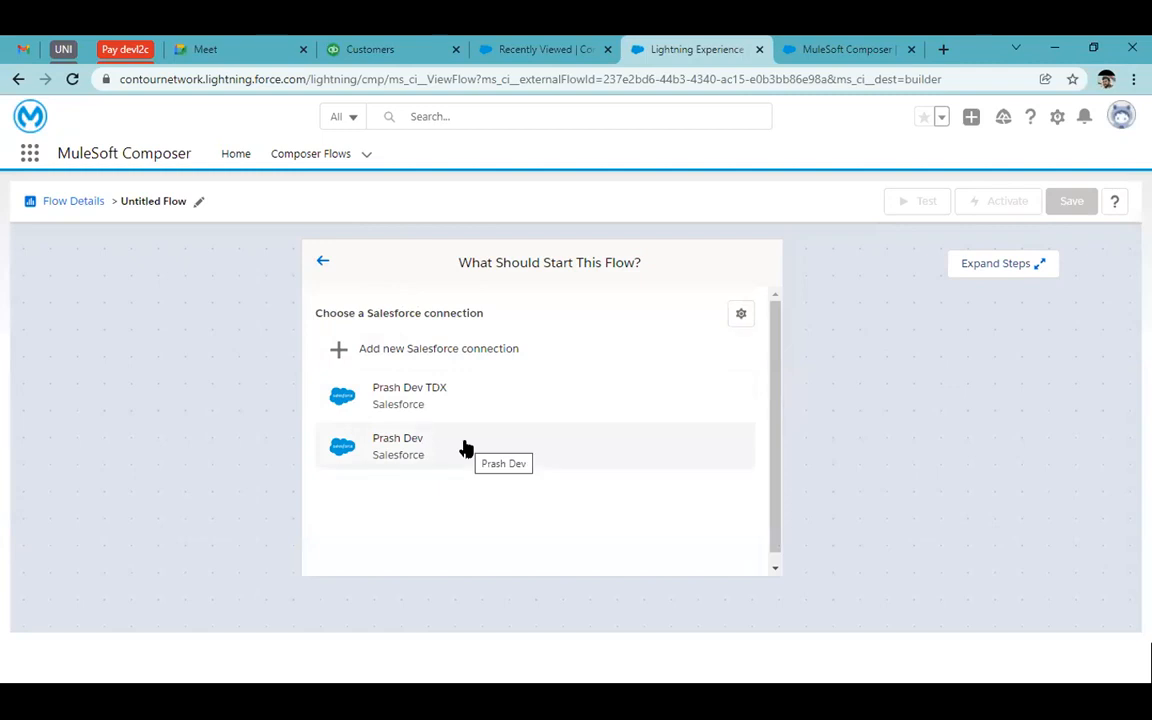
Use the existing Salesforce connection and set New record as the trigger event
{"action": "left_click", "coordinate": [466, 449]}
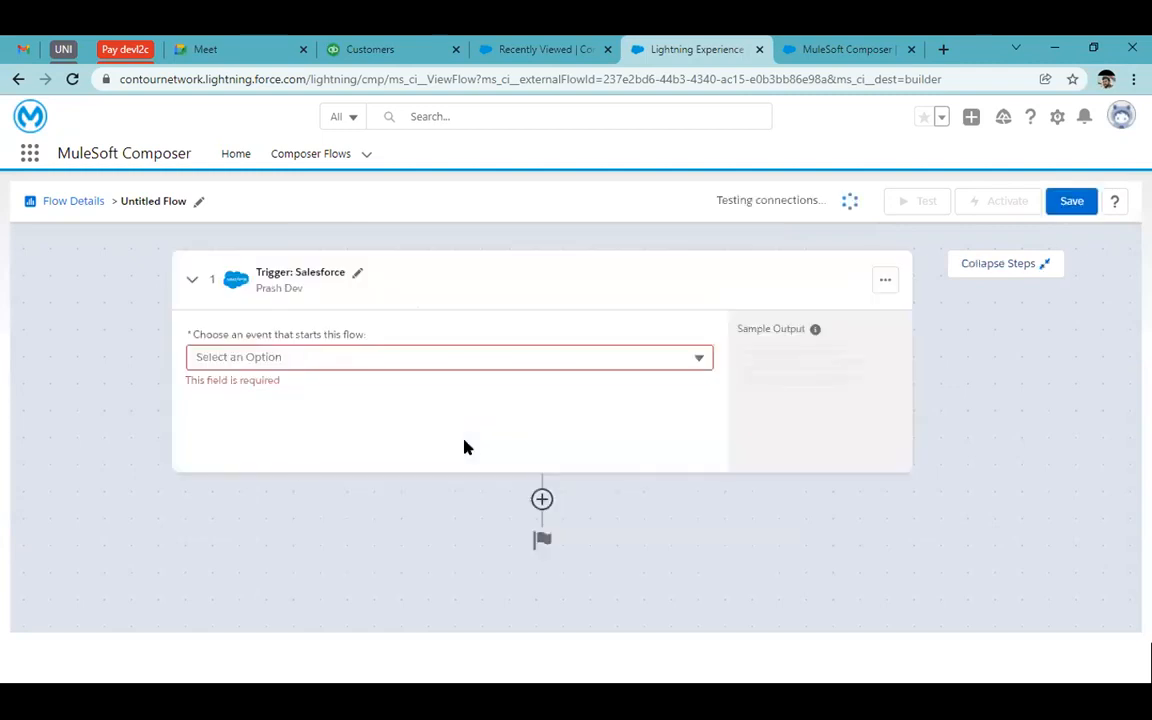
{"action": "left_click", "coordinate": [298, 356]}
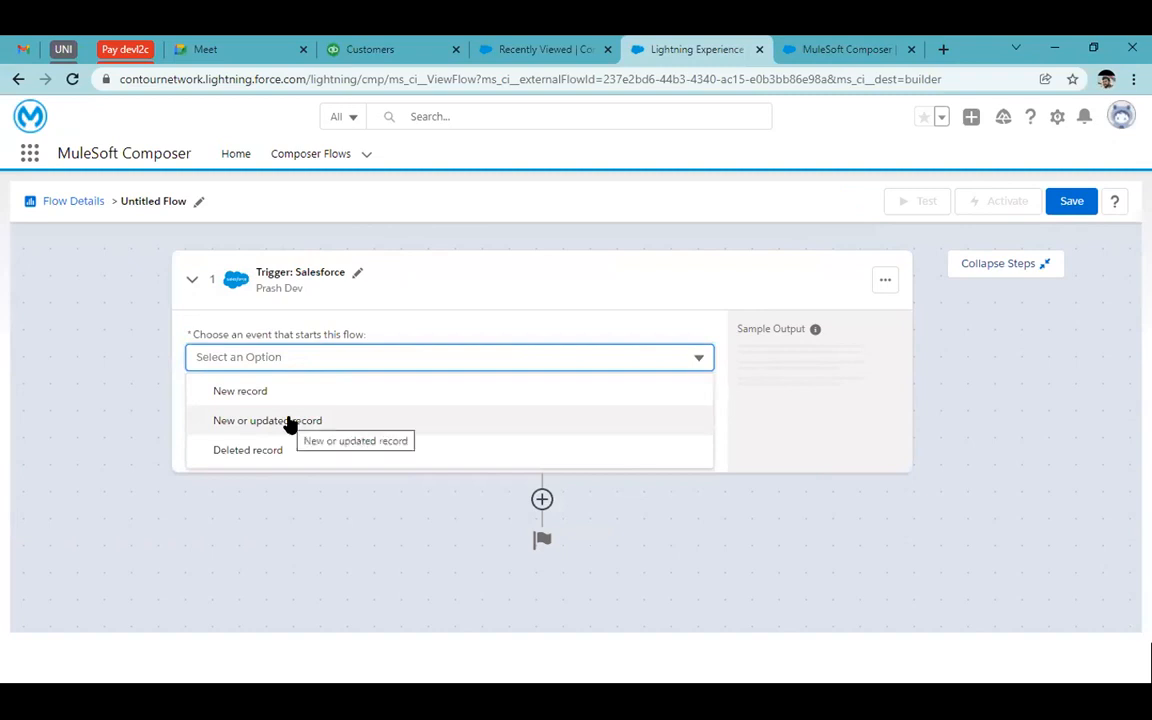
{"action": "left_click", "coordinate": [309, 398]}
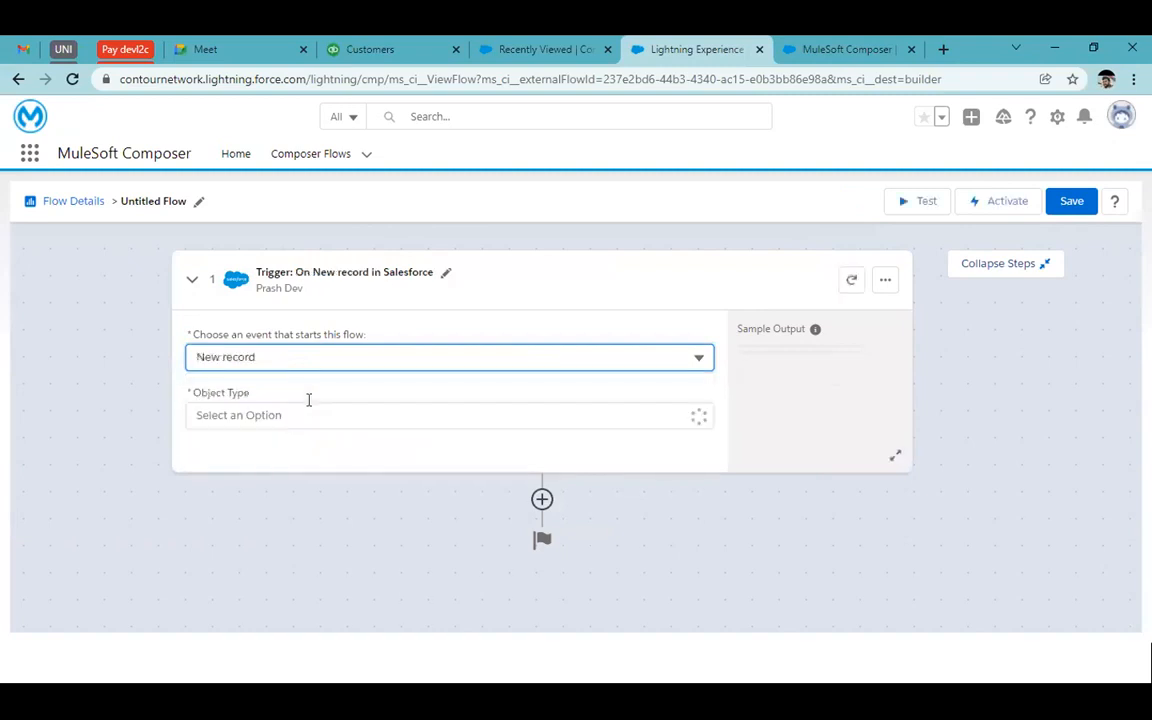
{"action": "left_click", "coordinate": [422, 354]}
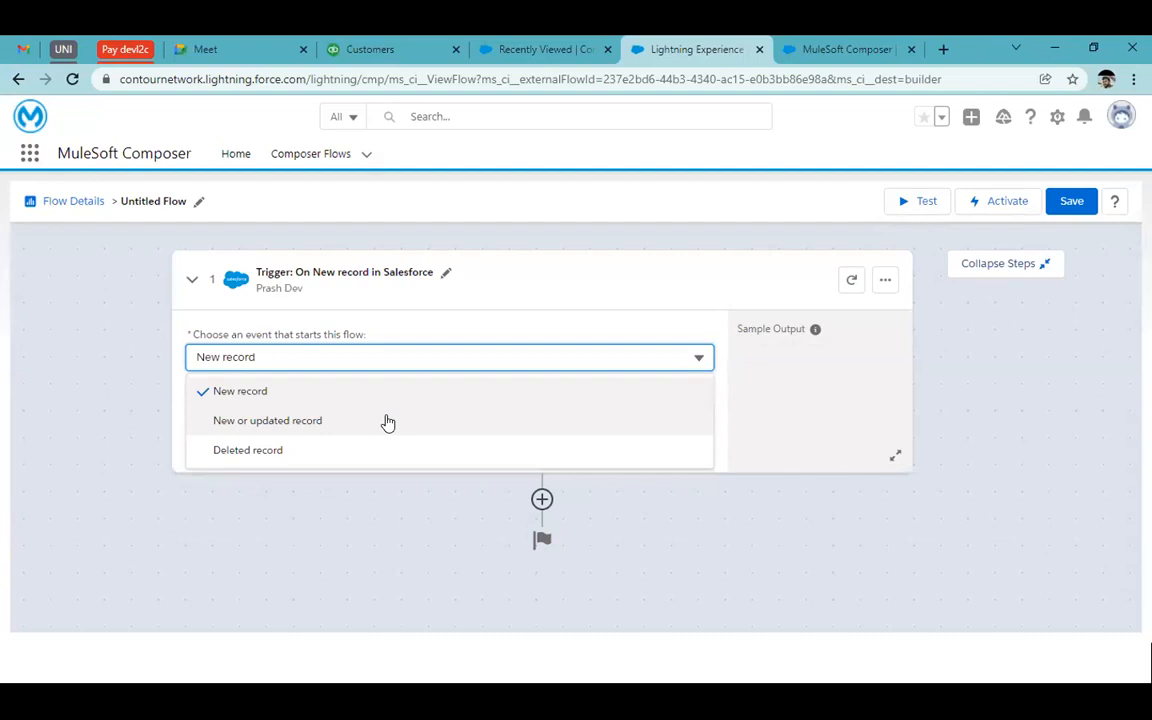
{"action": "left_click", "coordinate": [281, 385]}
{"action": "left_click", "coordinate": [303, 365]}
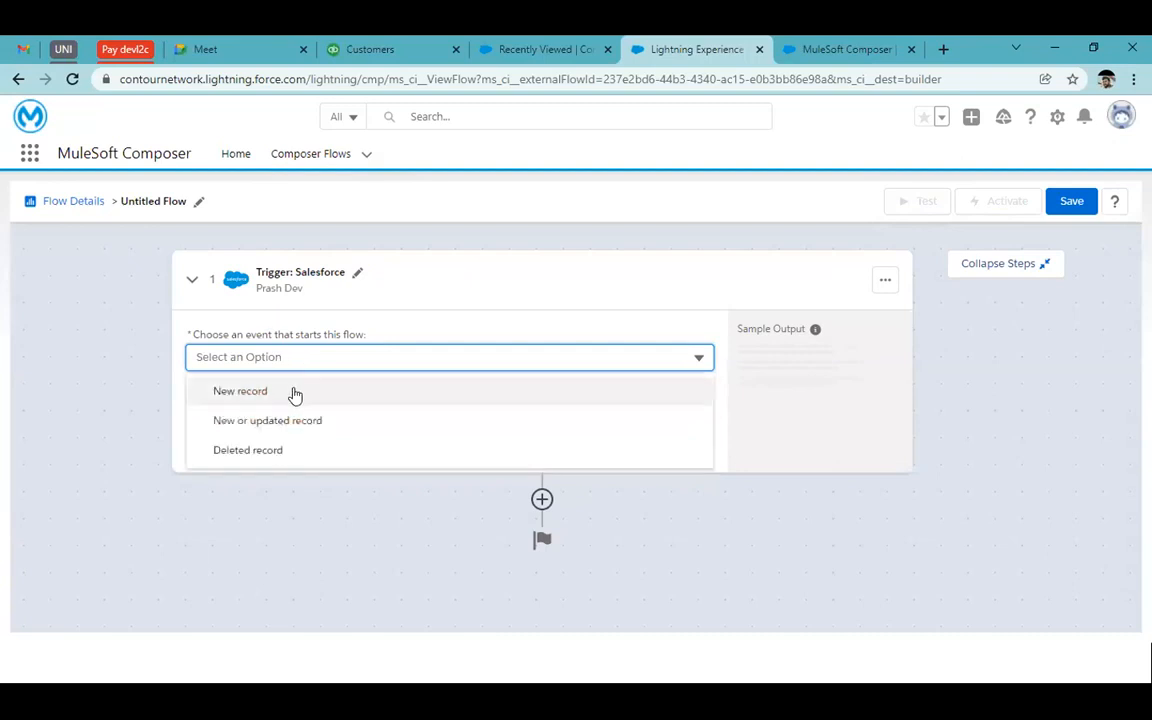
{"action": "left_click", "coordinate": [293, 393]}
Set the trigger's object type to Contact, replacing an initial Lead selection
{"action": "left_click", "coordinate": [321, 418]}
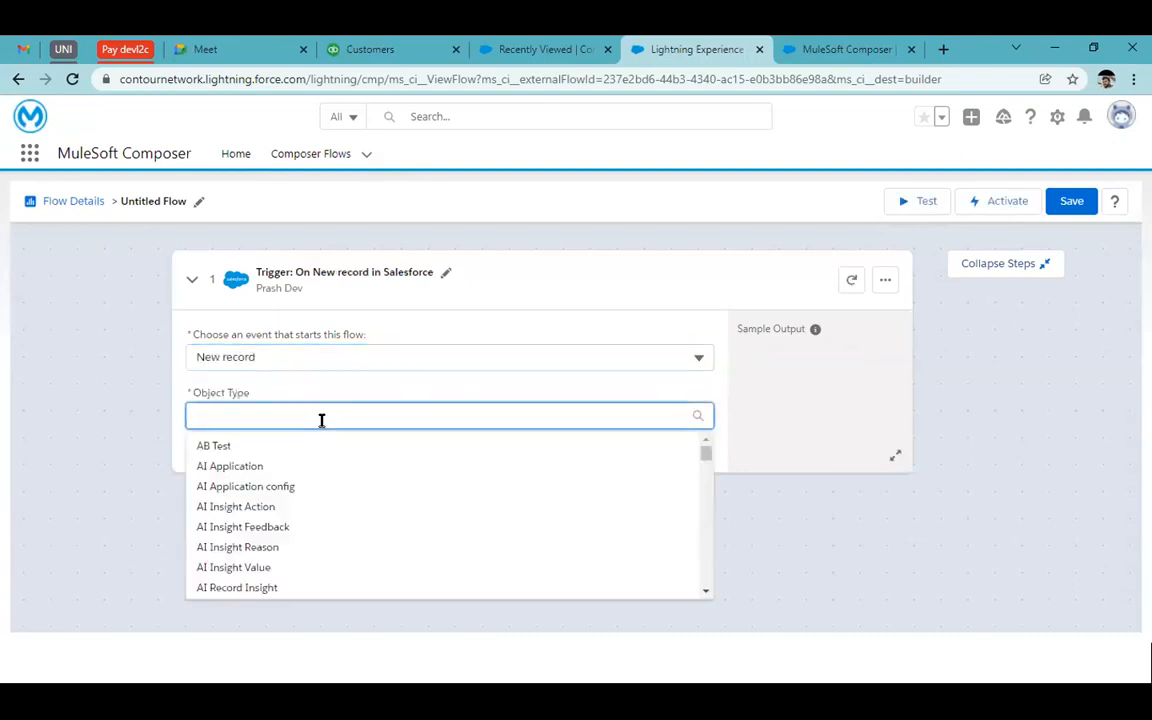
{"action": "scroll", "coordinate": [352, 514], "scroll_direction": "down", "scroll_amount": 2}
{"action": "scroll", "coordinate": [353, 515], "scroll_direction": "down", "scroll_amount": 1}
{"action": "type", "text": "le"}
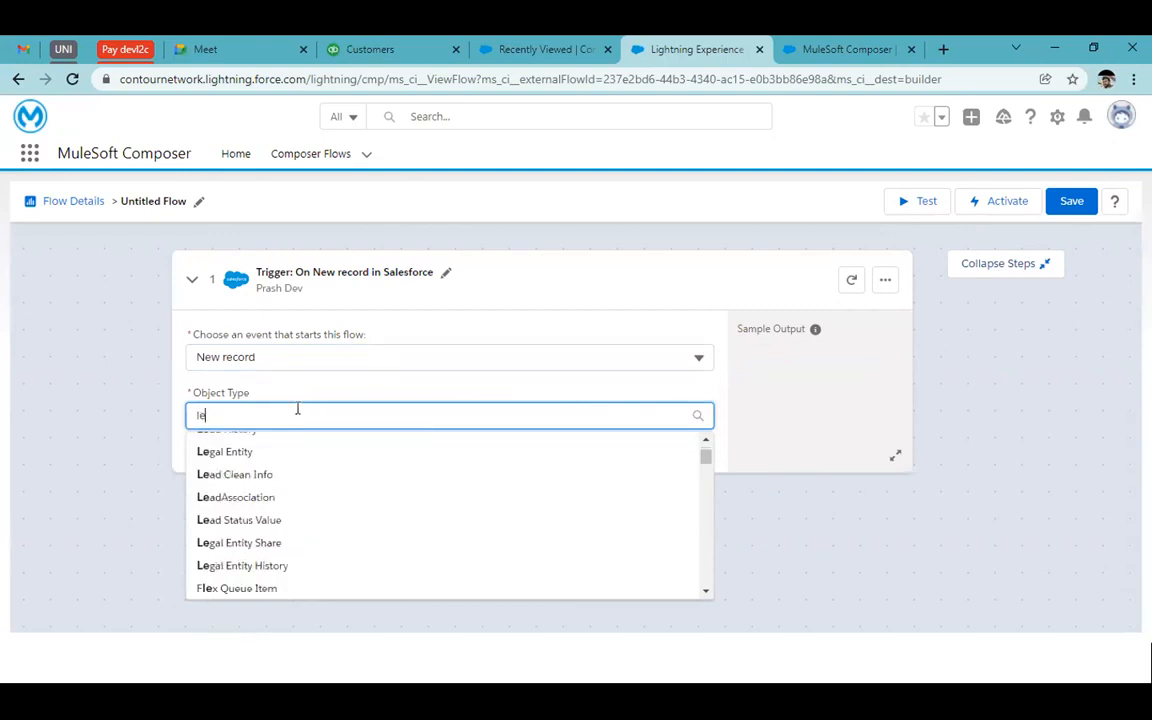
{"action": "type", "text": "ad"}
{"action": "left_click", "coordinate": [255, 448]}
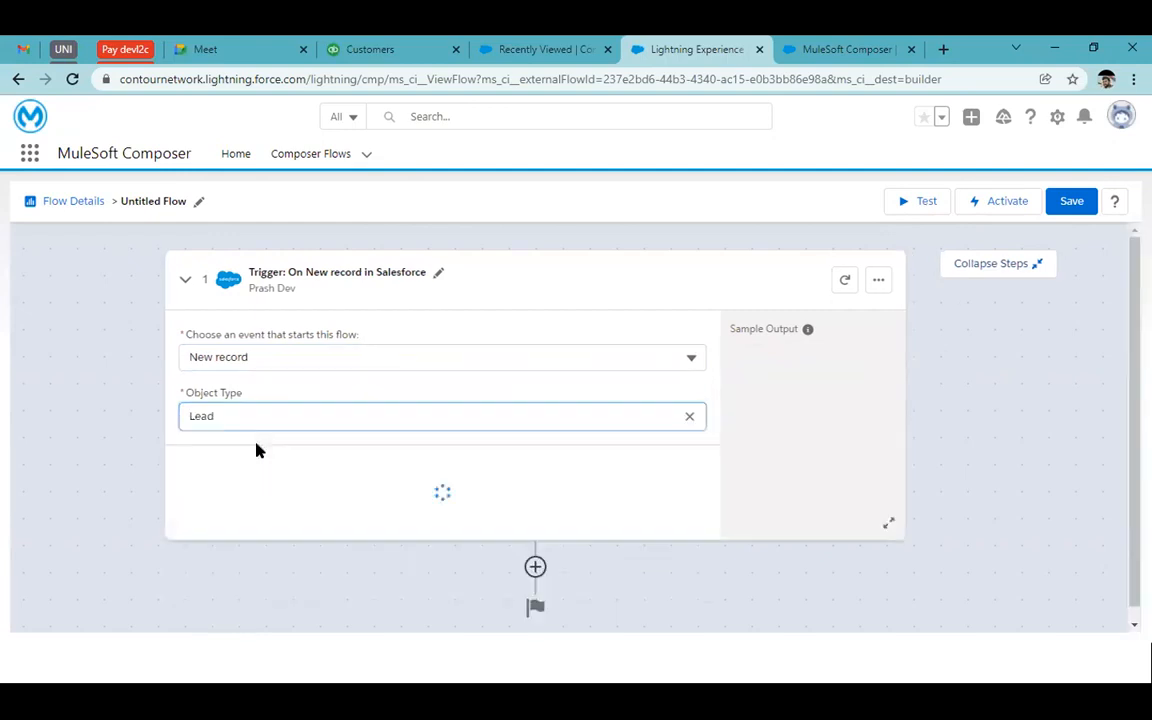
{"action": "left_click", "coordinate": [689, 416]}
{"action": "type", "text": "contact"}
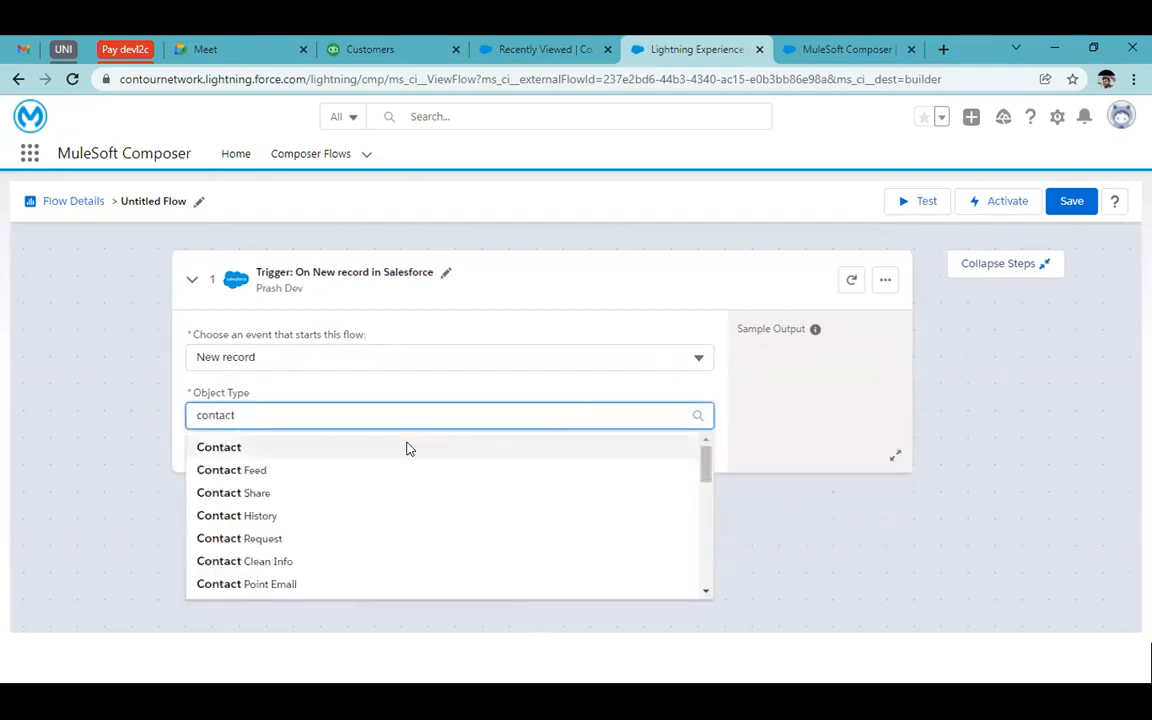
{"action": "left_click", "coordinate": [406, 447]}
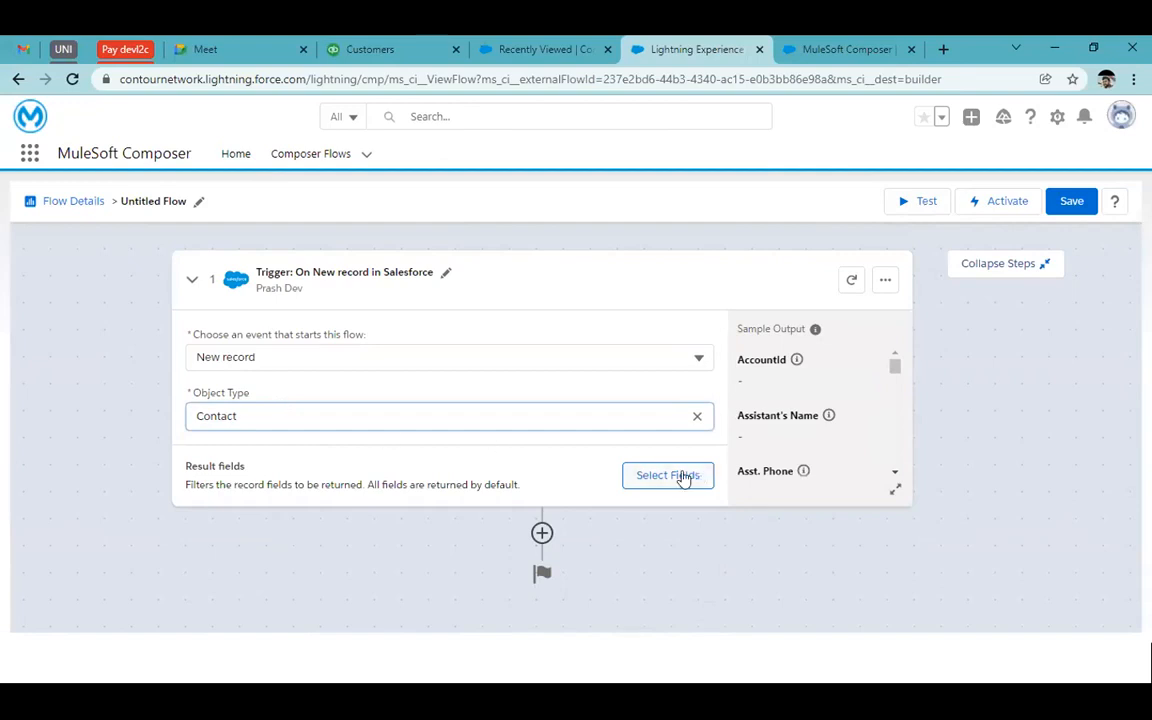
{"action": "left_click_drag", "start_coordinate": [738, 328], "coordinate": [806, 328]}
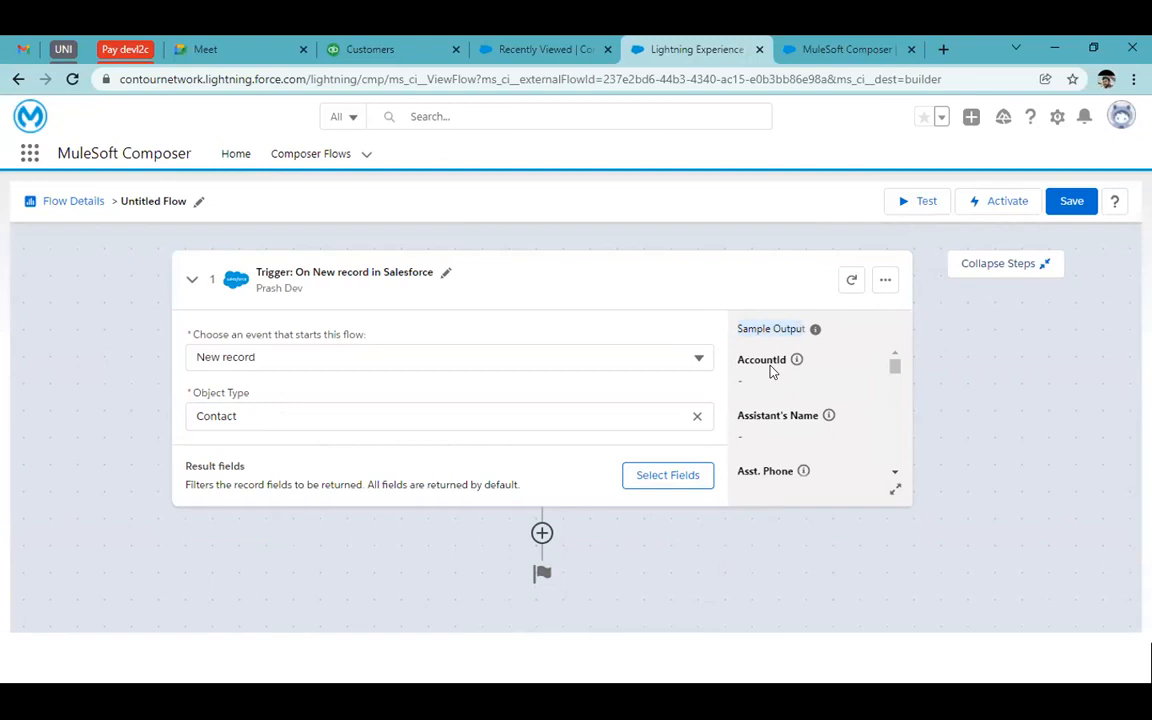
{"action": "scroll", "coordinate": [792, 468], "scroll_direction": "down", "scroll_amount": 10}
{"action": "scroll", "coordinate": [792, 466], "scroll_direction": "up", "scroll_amount": 10}
{"action": "left_click", "coordinate": [781, 387]}
Search for and tick Email and Last Name as the trigger's result fields, then add them
{"action": "left_click", "coordinate": [654, 479]}
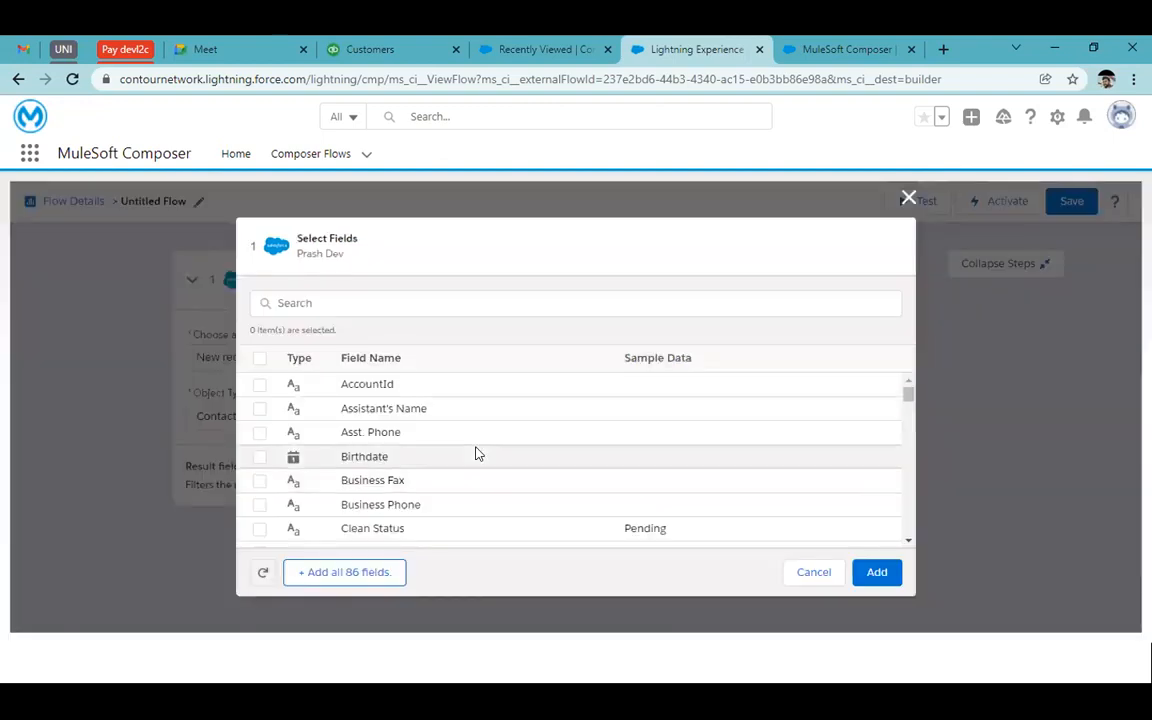
{"action": "scroll", "coordinate": [302, 484], "scroll_direction": "down", "scroll_amount": 1}
{"action": "scroll", "coordinate": [302, 484], "scroll_direction": "up", "scroll_amount": 1}
{"action": "left_click", "coordinate": [347, 305]}
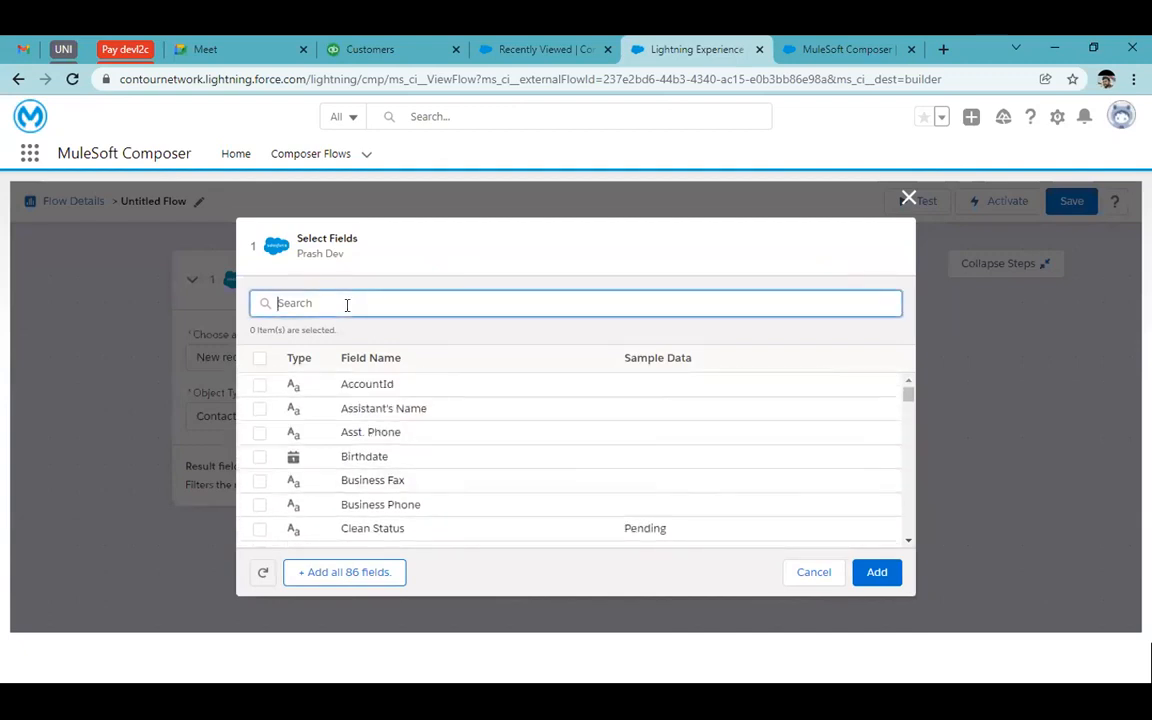
{"action": "type", "text": "email"}
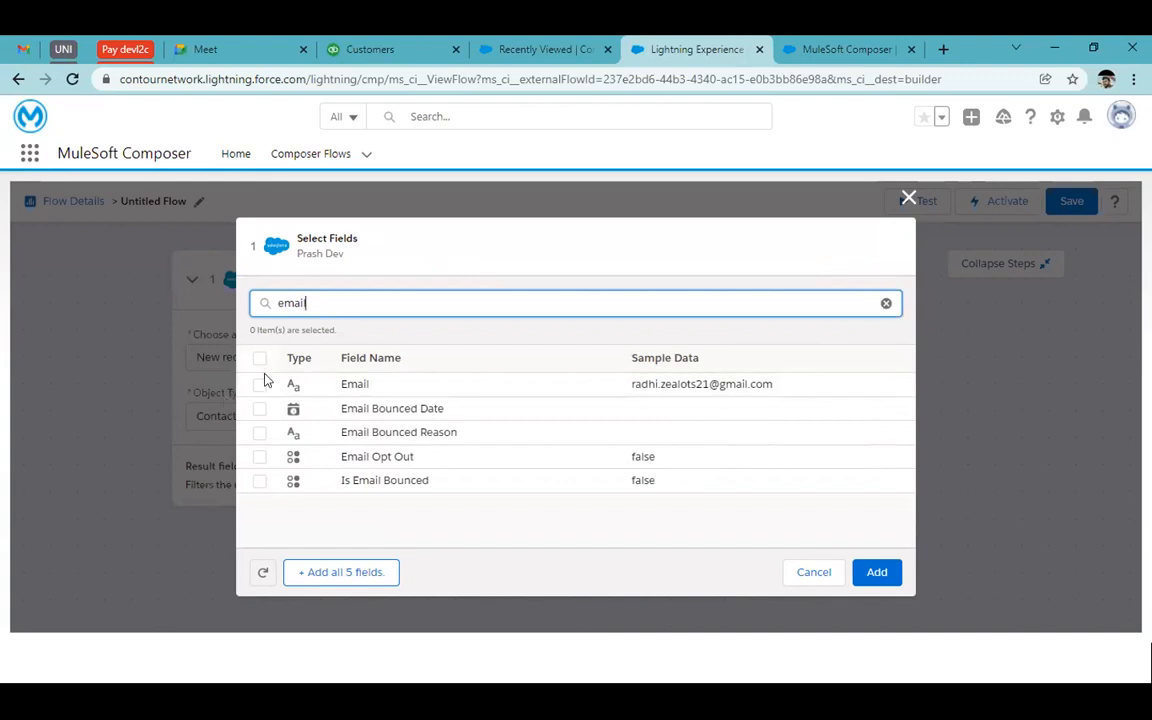
{"action": "left_click", "coordinate": [259, 384]}
{"action": "key", "text": "ctrl+a"}
{"action": "key", "text": "BackSpace"}
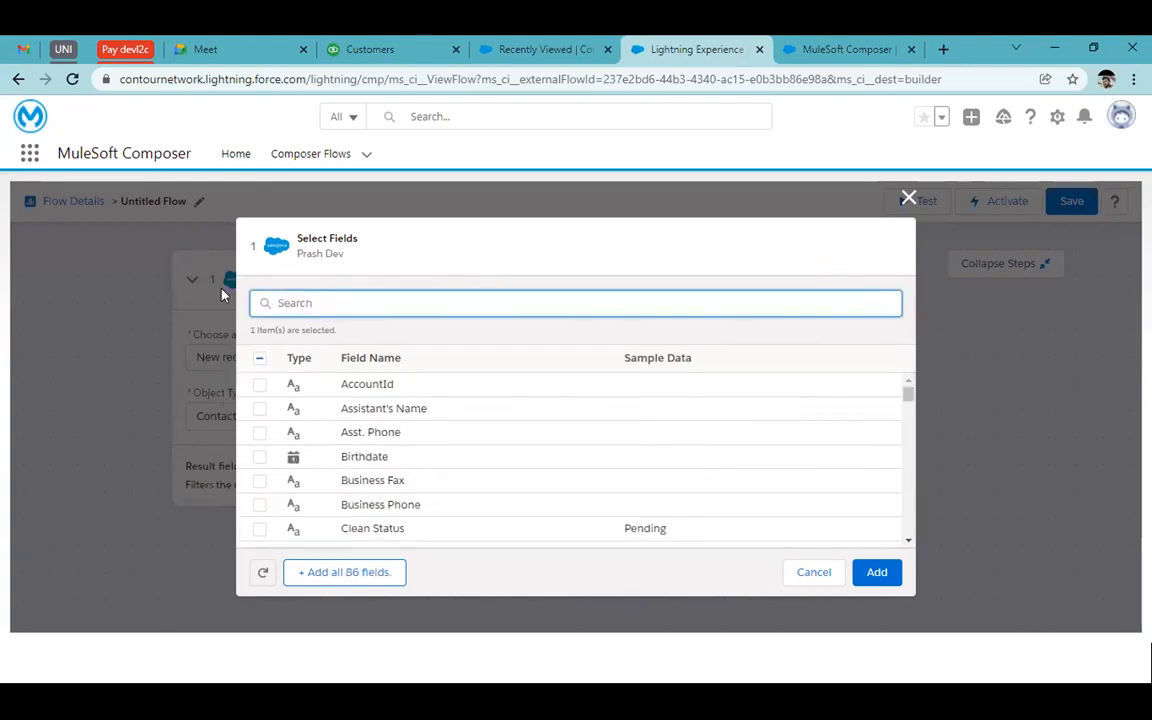
{"action": "type", "text": "last"}
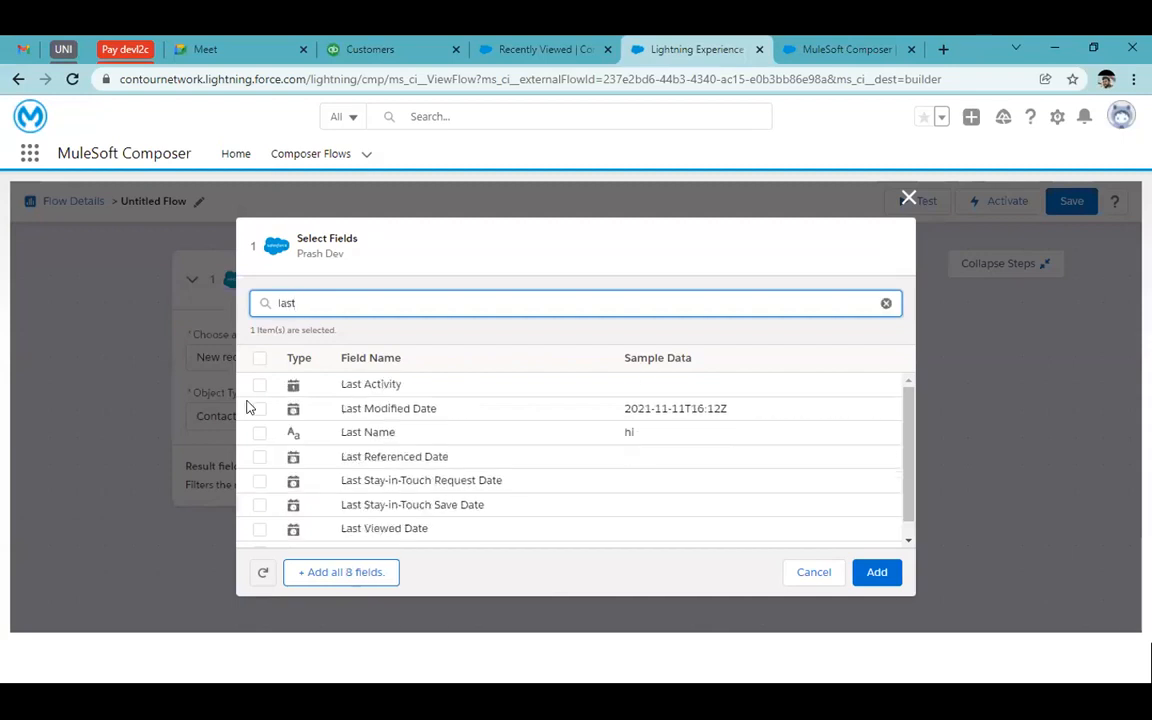
{"action": "left_click", "coordinate": [259, 432]}
{"action": "left_click", "coordinate": [259, 432]}
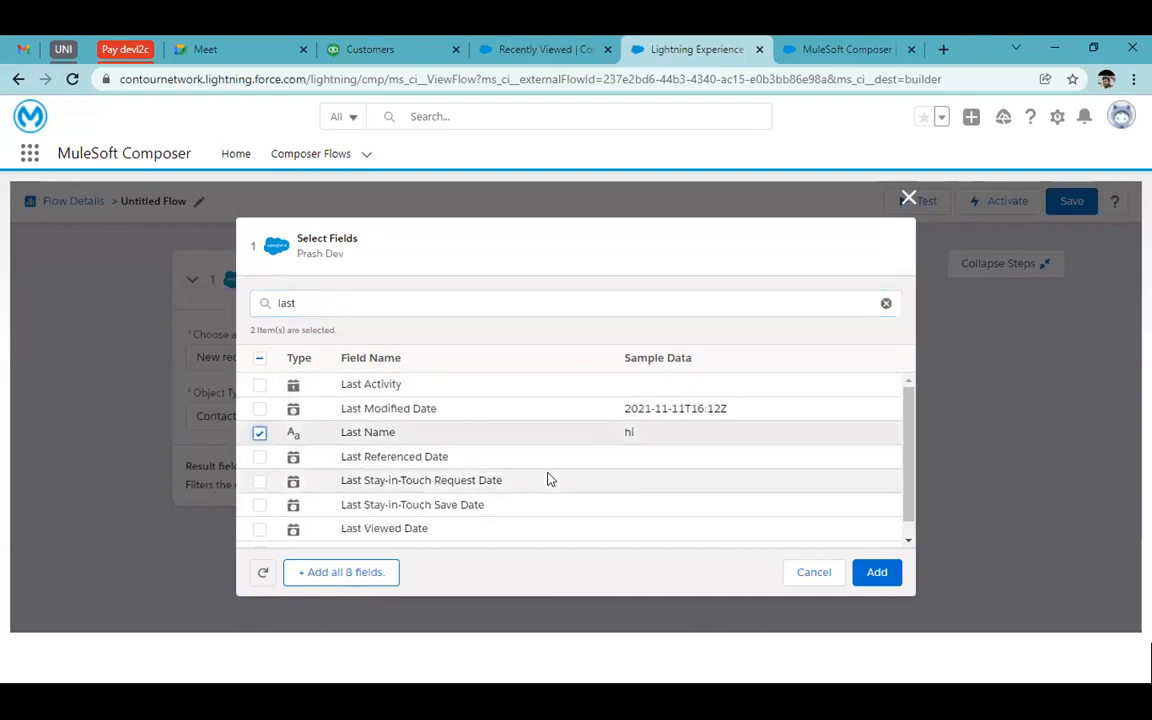
{"action": "left_click", "coordinate": [874, 575]}
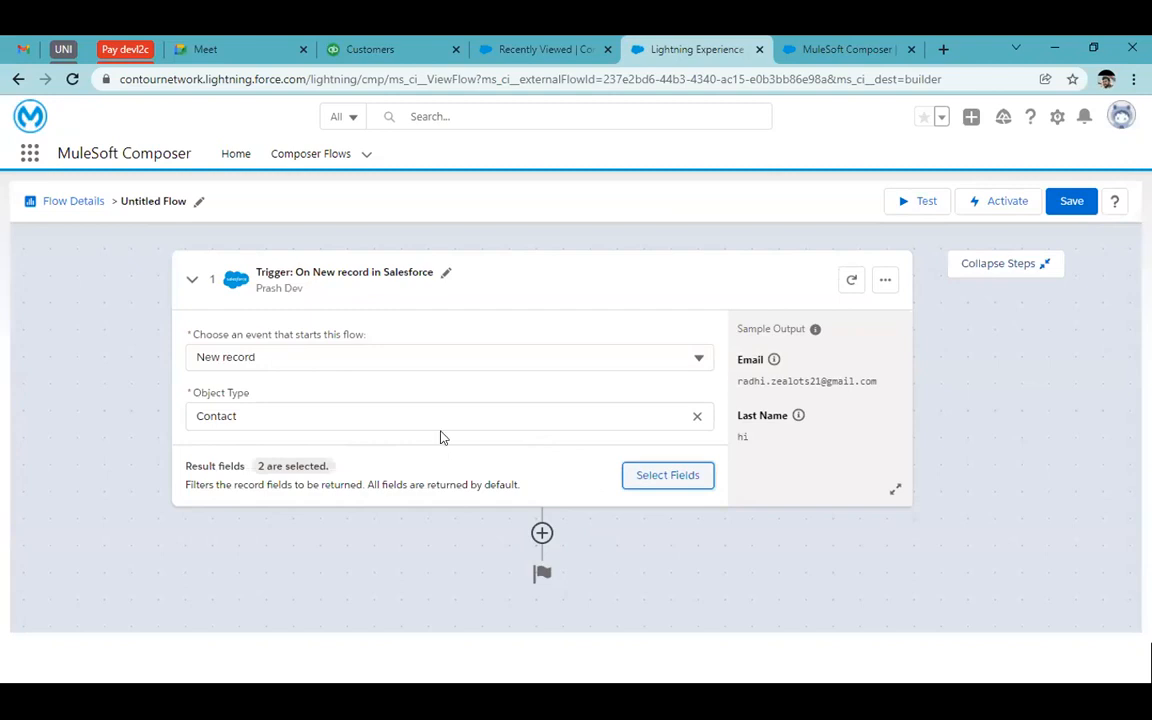
Insert a Salesforce action step below the trigger using the TDX connection
{"action": "left_click", "coordinate": [542, 533]}
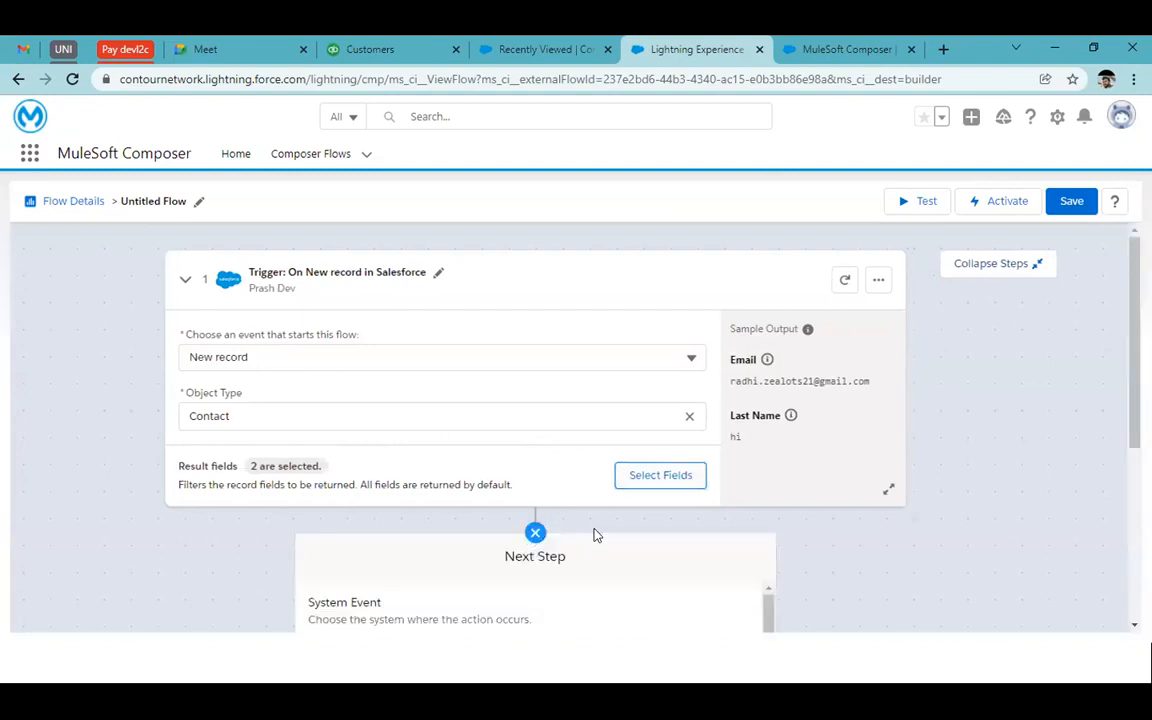
{"action": "scroll", "coordinate": [795, 535], "scroll_direction": "down", "scroll_amount": 2}
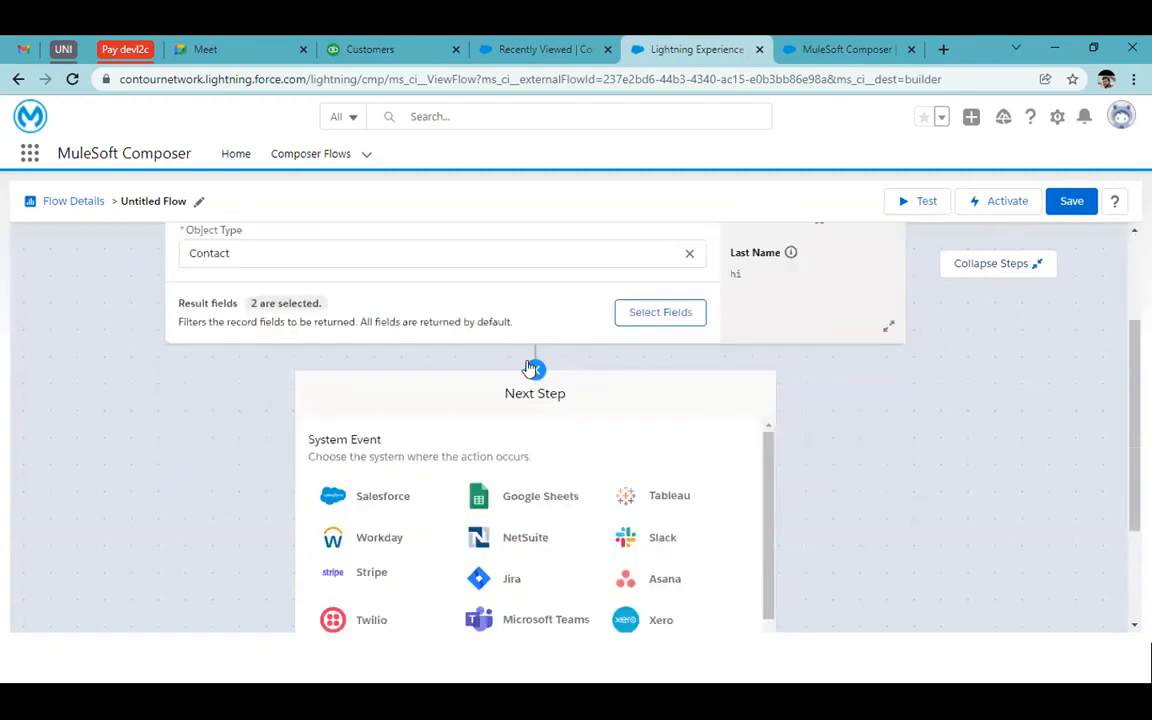
{"action": "scroll", "coordinate": [566, 404], "scroll_direction": "down", "scroll_amount": 1}
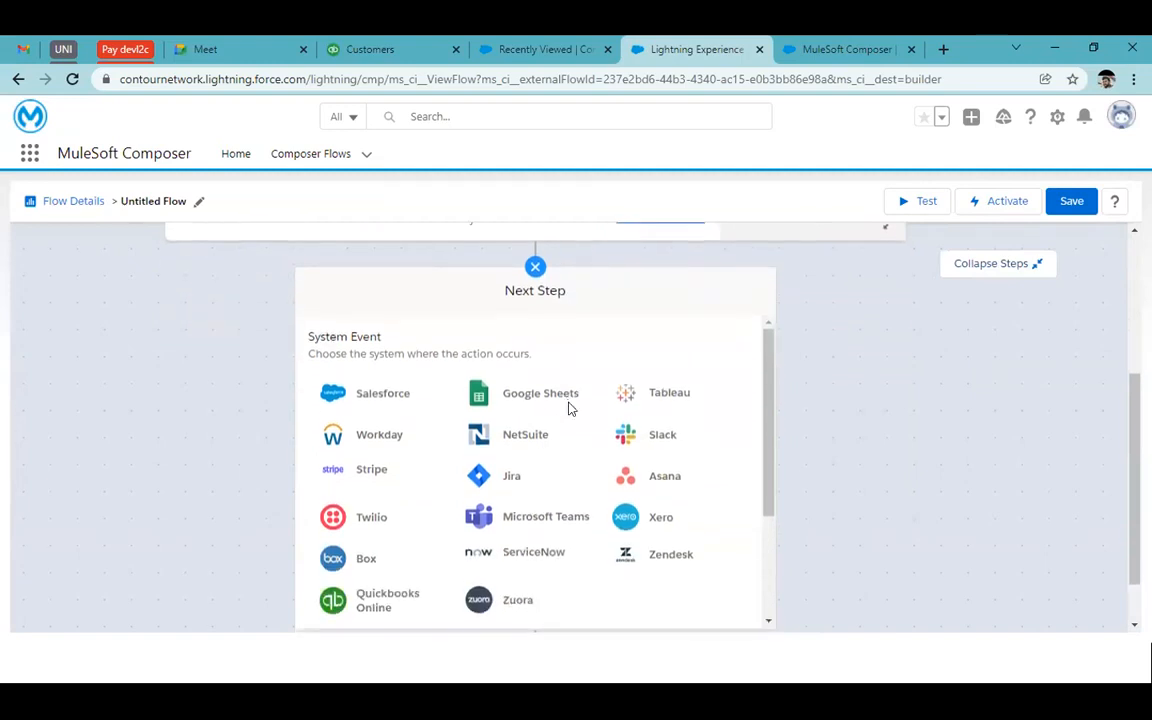
{"action": "left_click", "coordinate": [385, 400]}
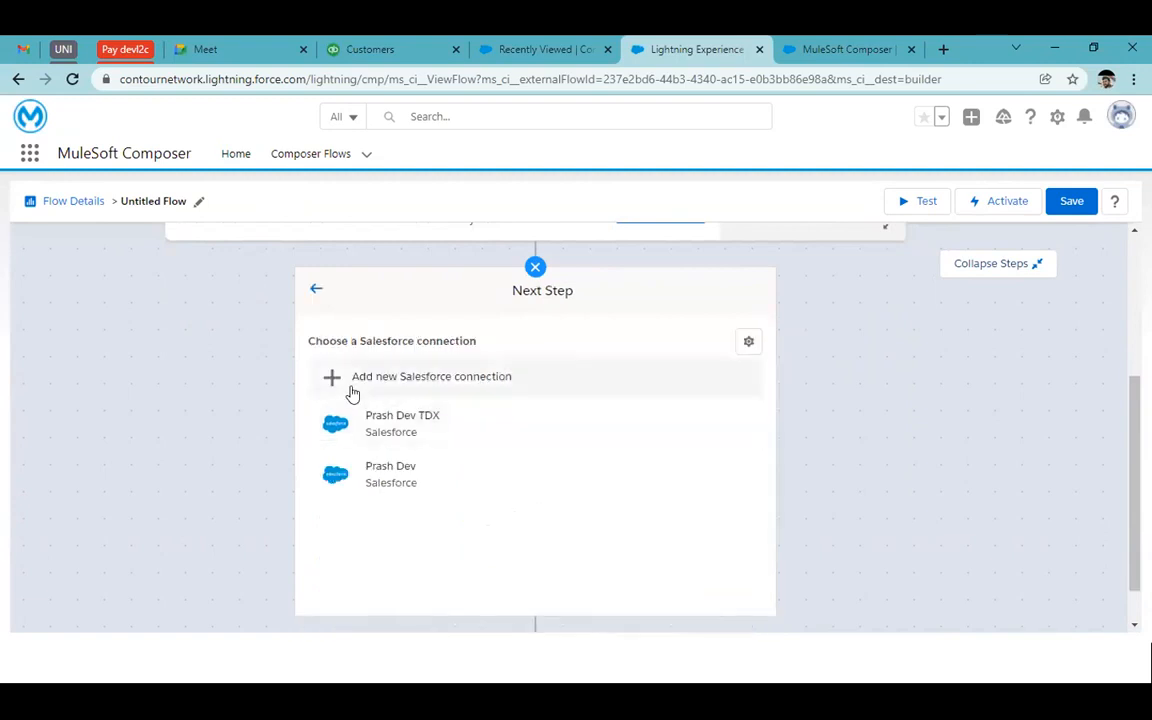
{"action": "left_click", "coordinate": [440, 420]}
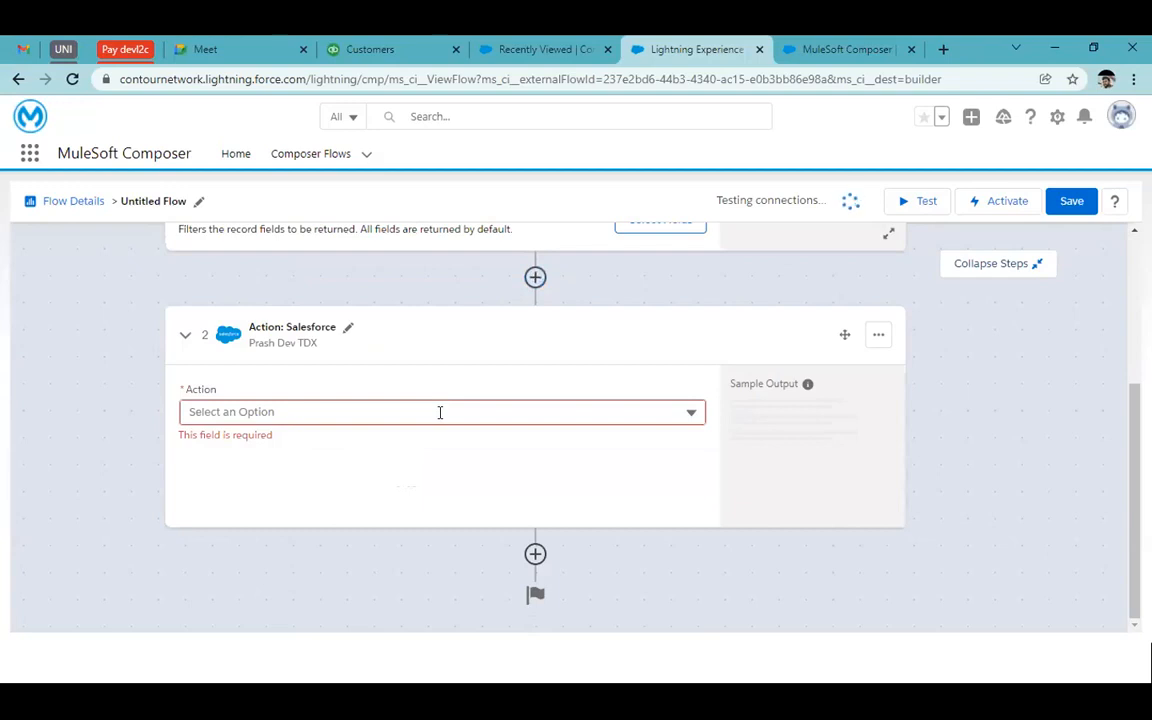
Try creating a new sandbox Salesforce connection named 'Test', then abandon its login window
{"action": "left_click", "coordinate": [878, 335]}
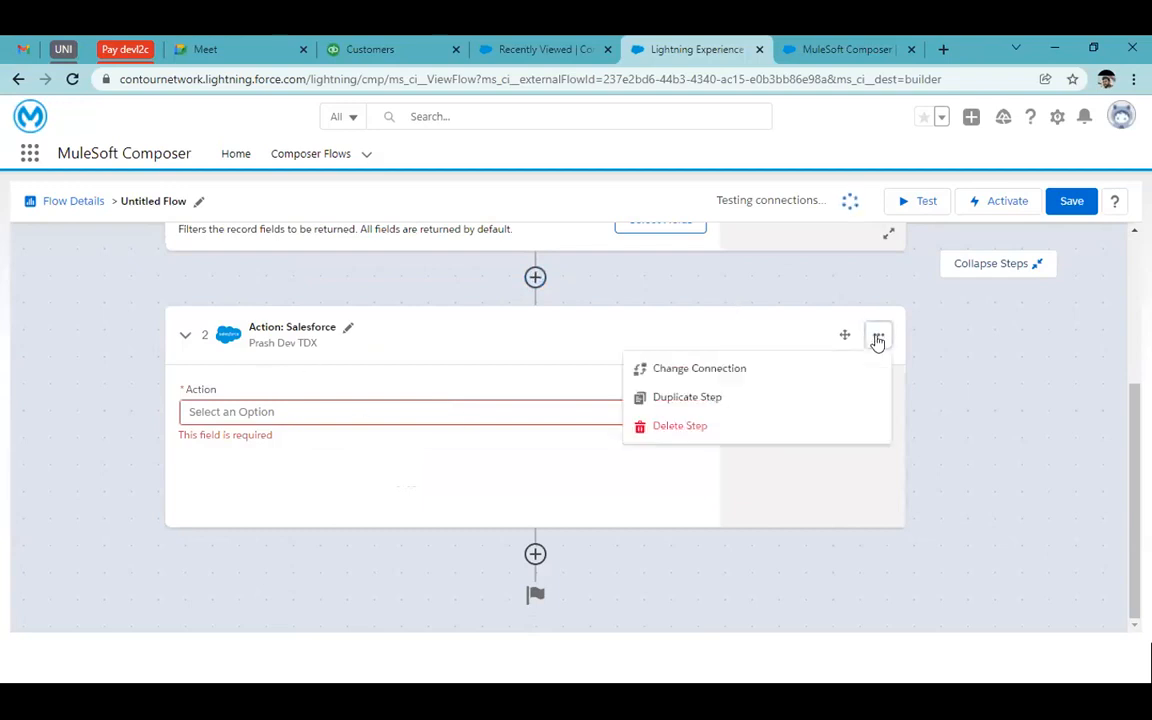
{"action": "left_click", "coordinate": [712, 372]}
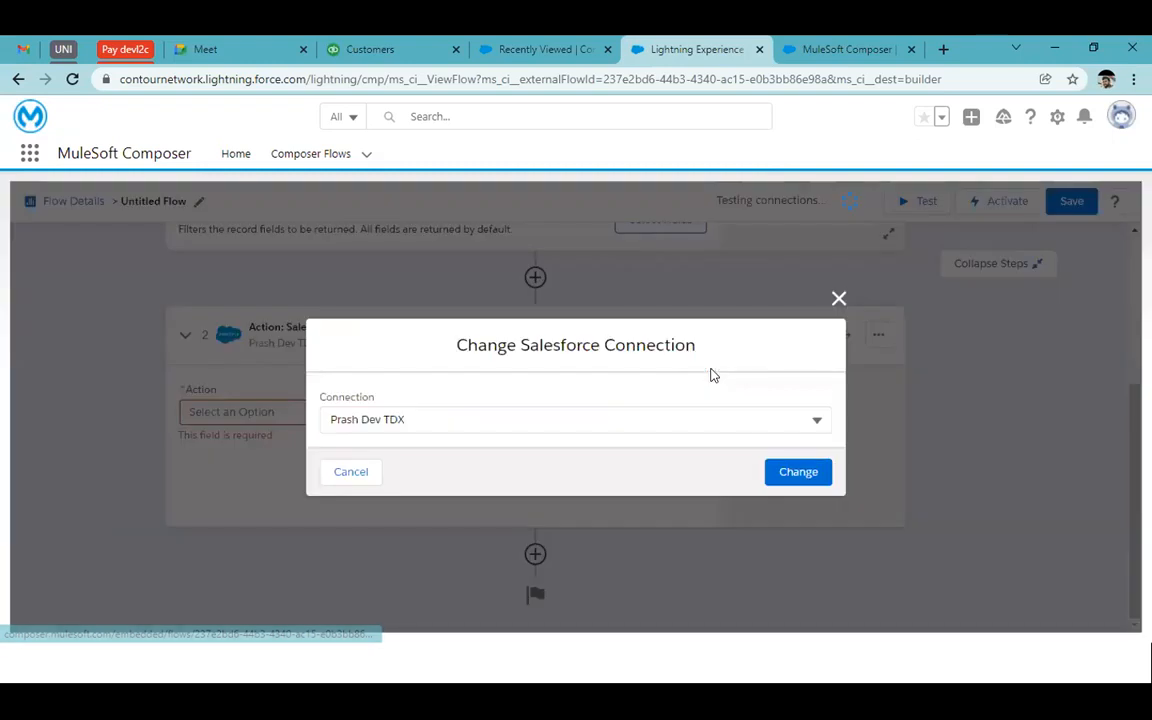
{"action": "left_click", "coordinate": [662, 415]}
{"action": "left_click", "coordinate": [501, 455]}
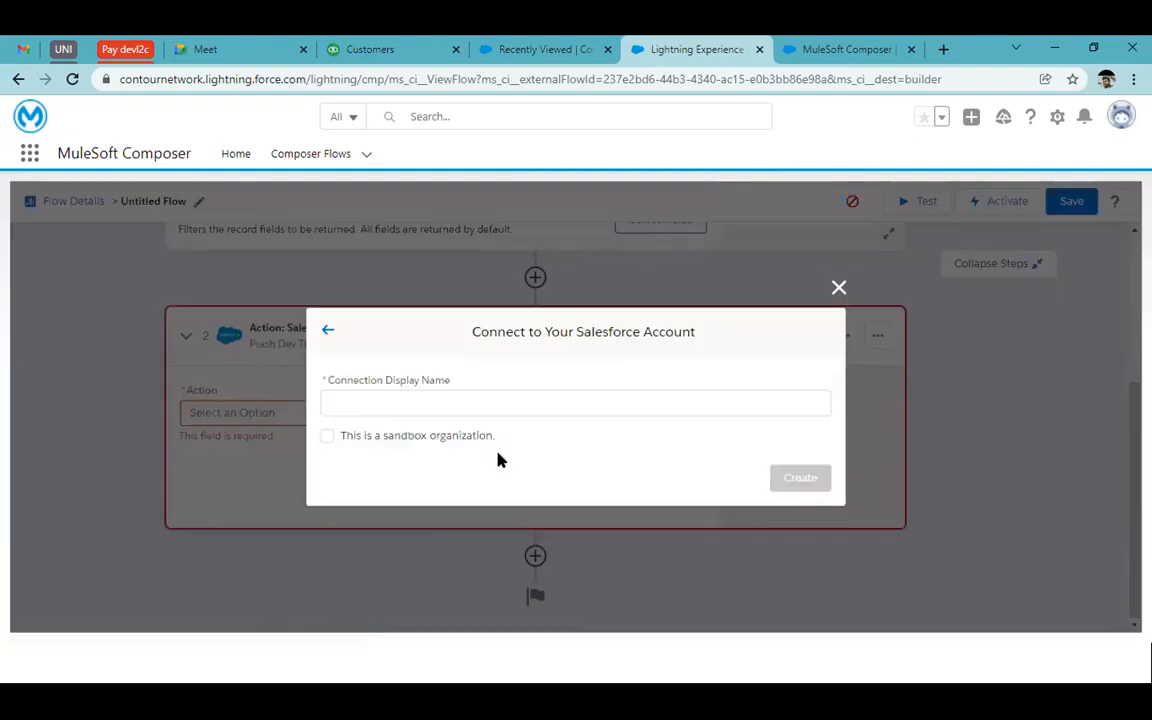
{"action": "left_click", "coordinate": [399, 404]}
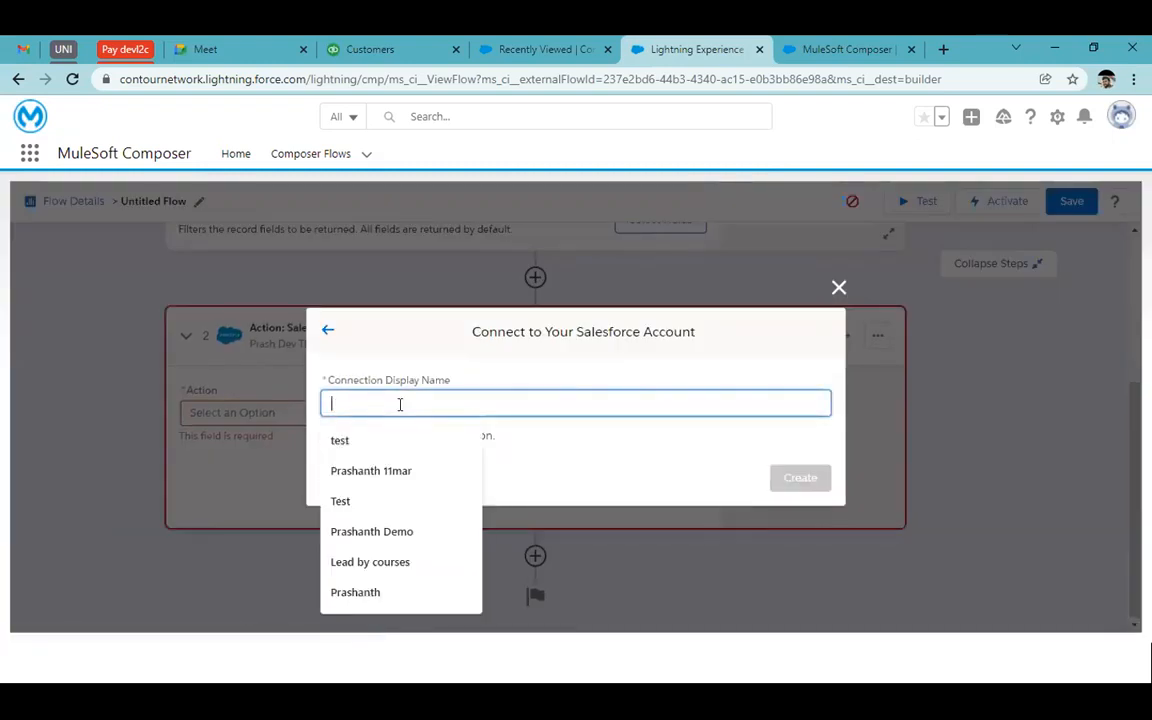
{"action": "type", "text": "Test"}
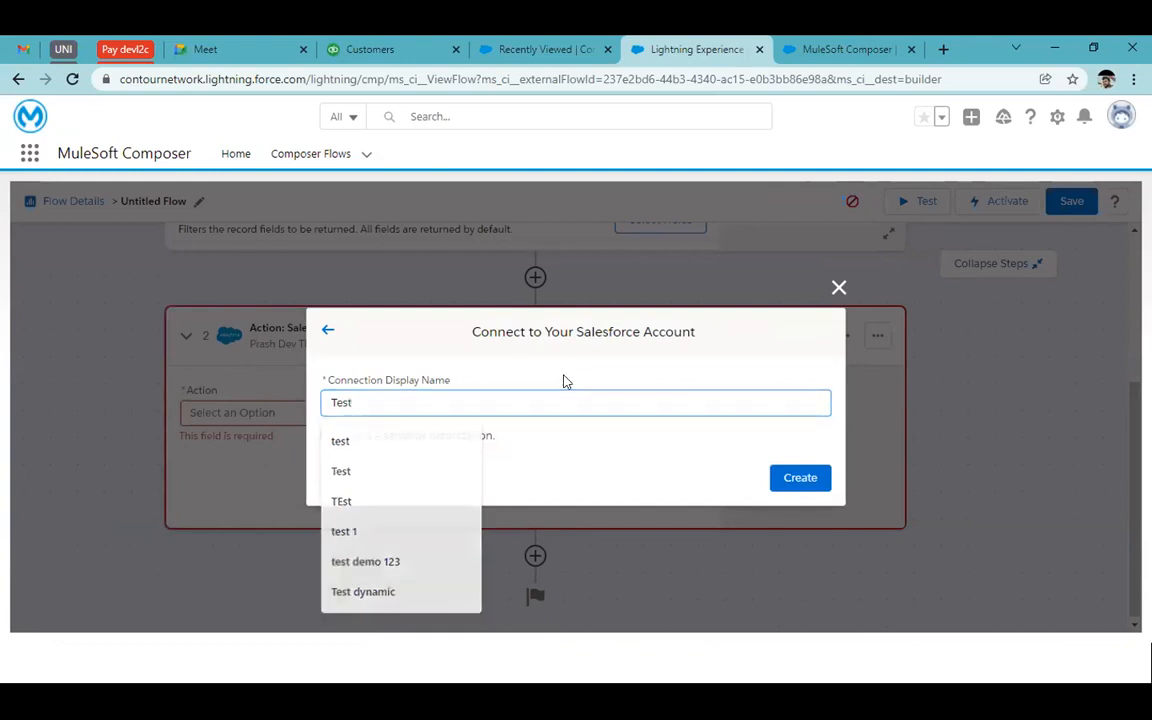
{"action": "left_click", "coordinate": [412, 437]}
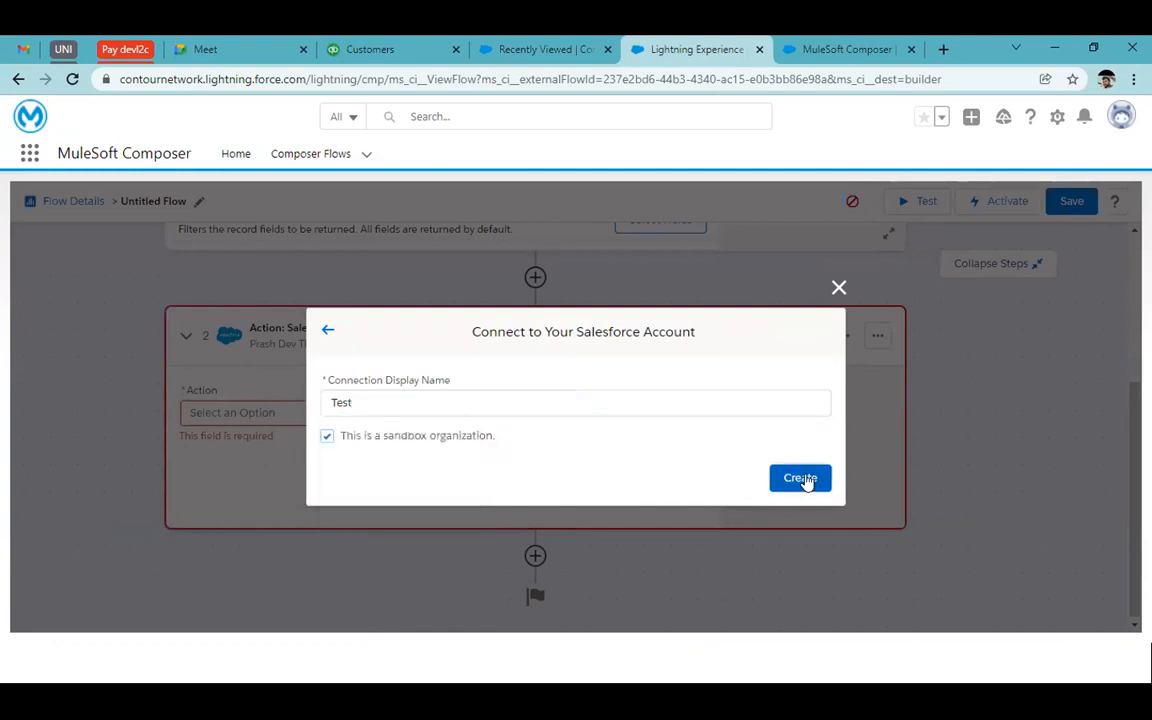
{"action": "left_click", "coordinate": [800, 478]}
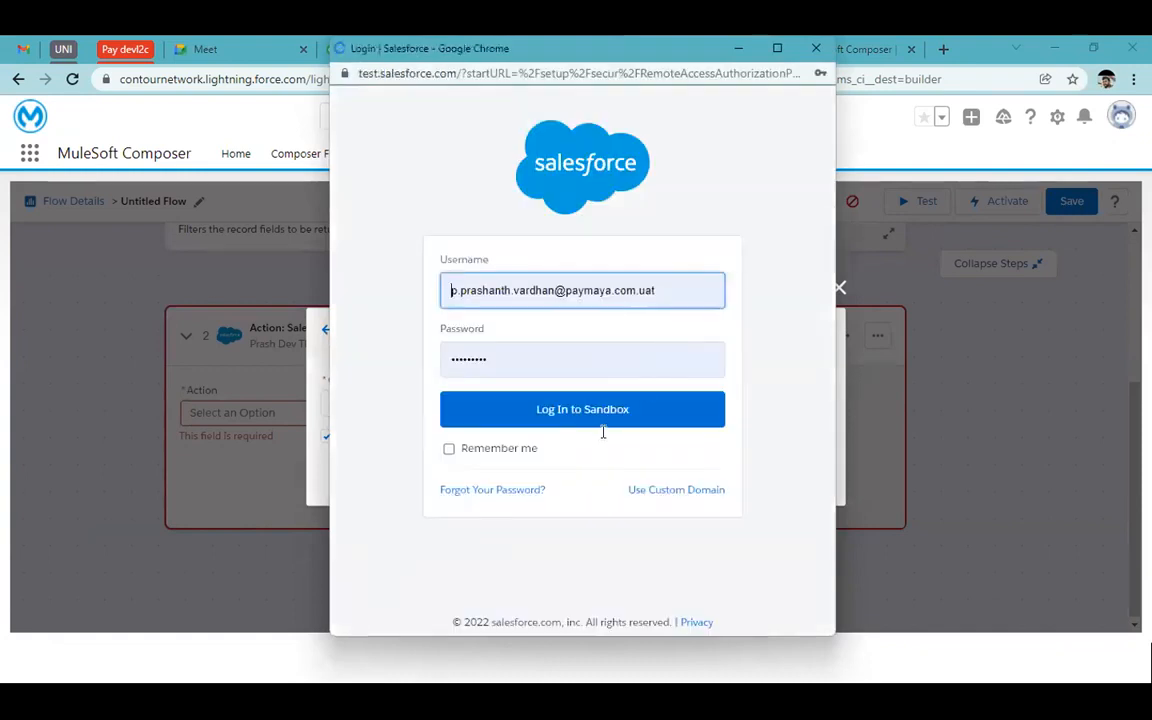
{"action": "left_click", "coordinate": [817, 48]}
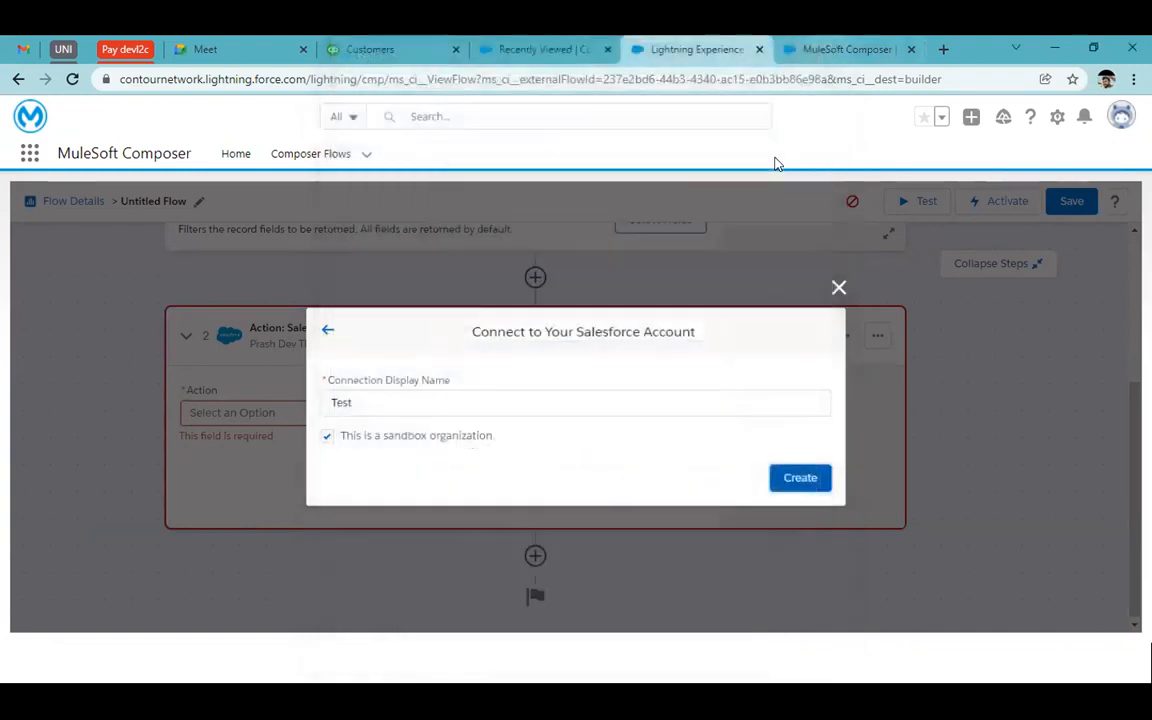
Keep the current Salesforce connection and close the Change Salesforce Connection dialog
{"action": "left_click", "coordinate": [328, 334]}
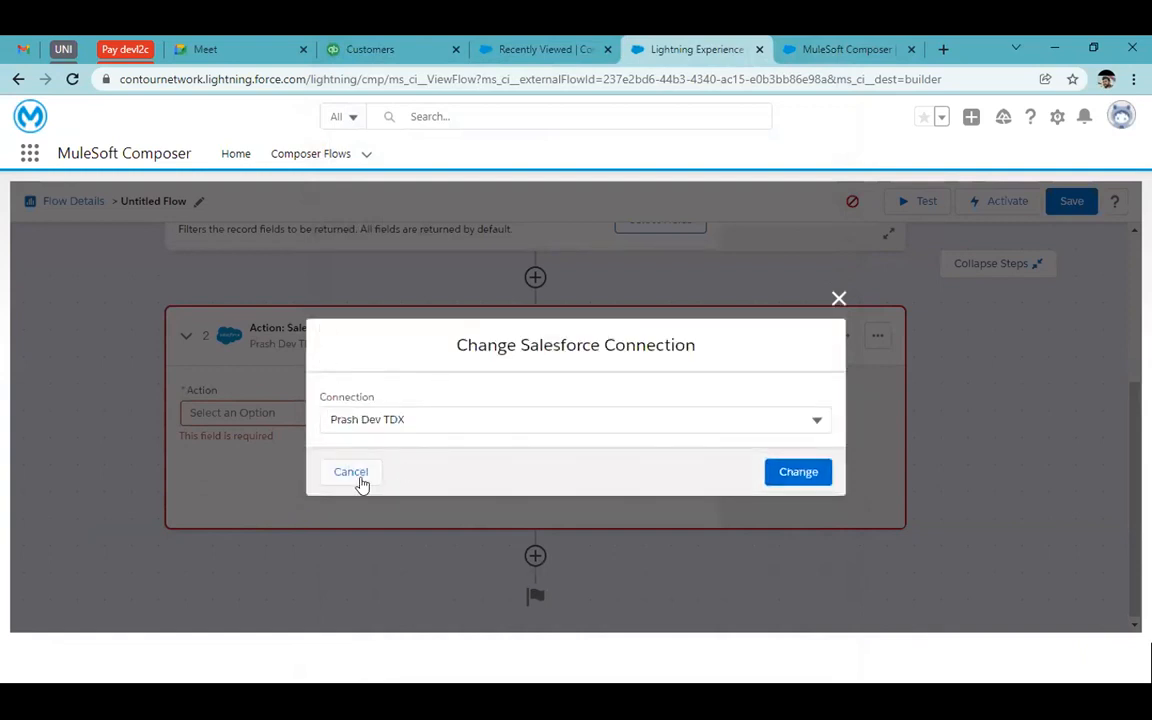
{"action": "left_click", "coordinate": [544, 421]}
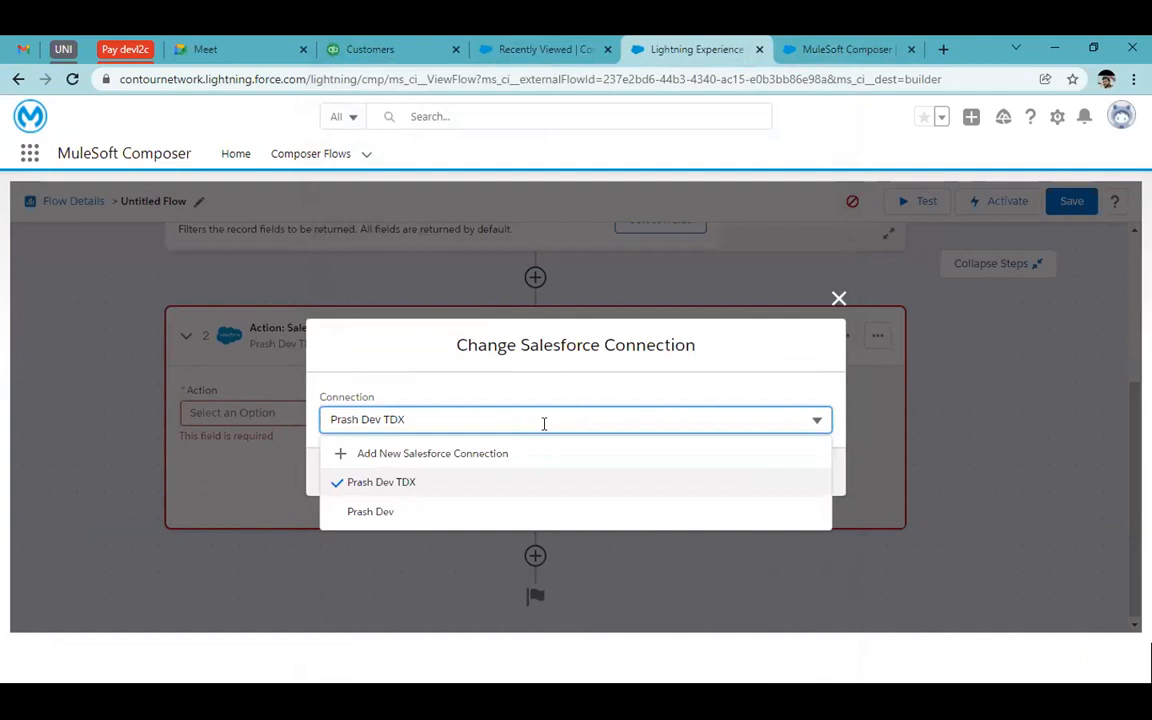
{"action": "left_click", "coordinate": [641, 388]}
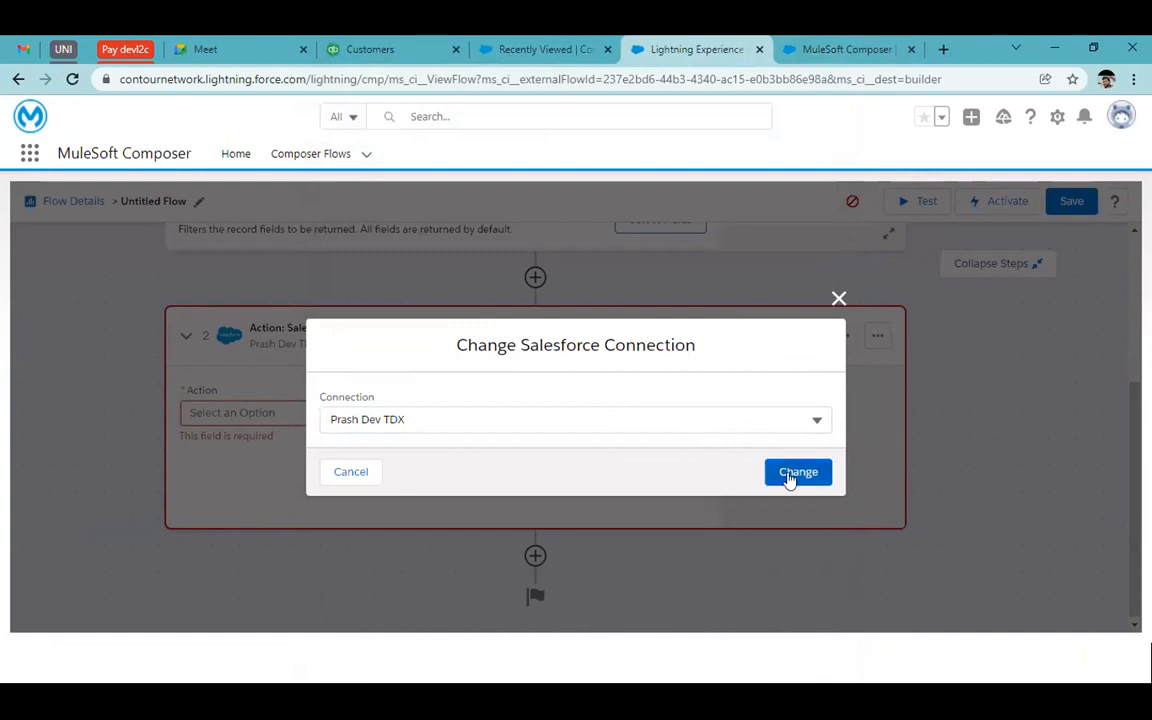
{"action": "left_click", "coordinate": [838, 299]}
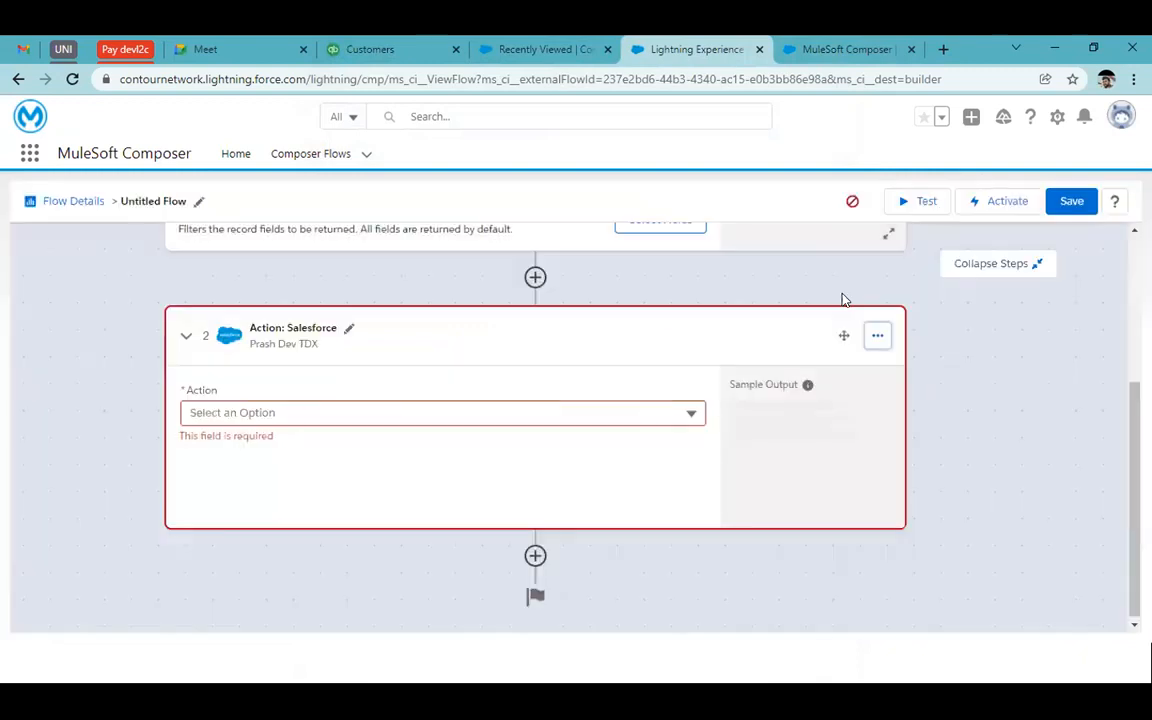
Add Birthdate to the Contact trigger's result fields alongside Email and Last Name
{"action": "scroll", "coordinate": [650, 401], "scroll_direction": "up", "scroll_amount": 3}
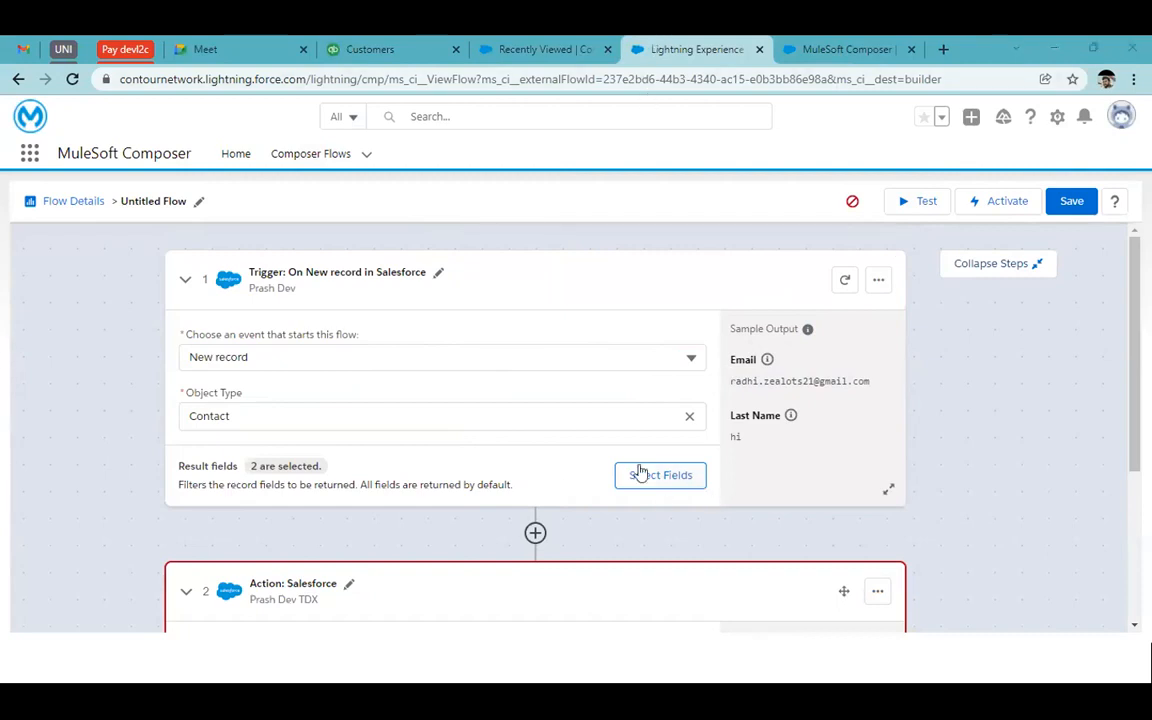
{"action": "scroll", "coordinate": [640, 471], "scroll_direction": "down", "scroll_amount": 3}
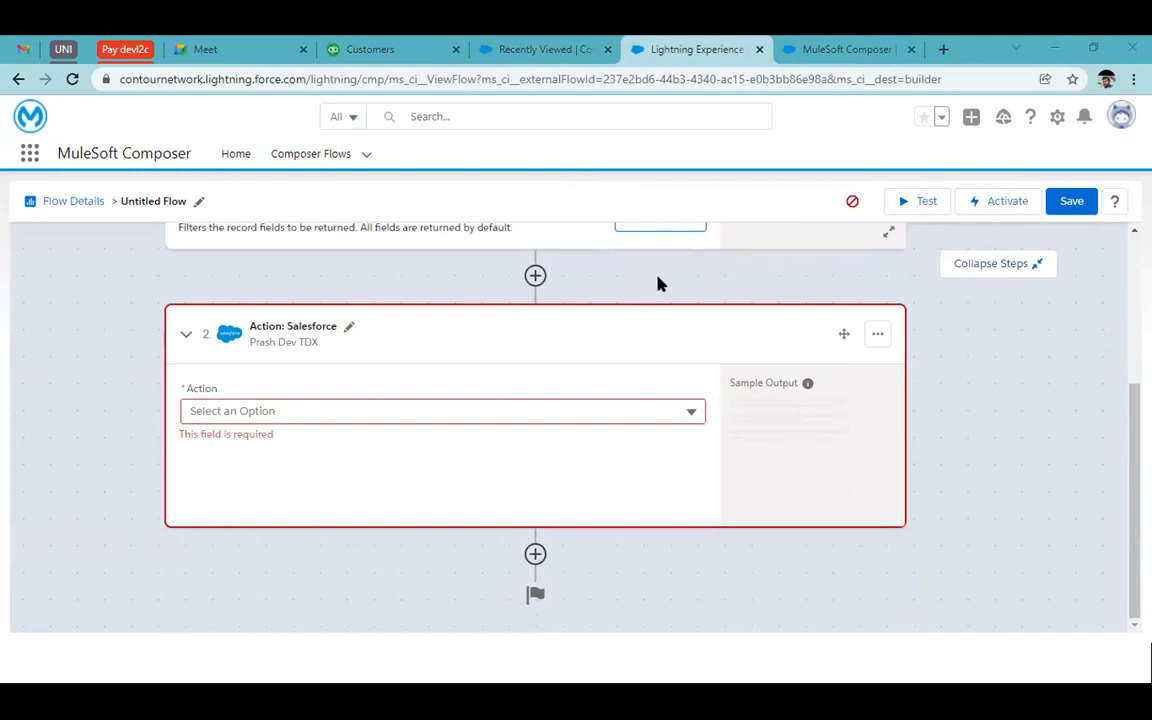
{"action": "scroll", "coordinate": [658, 284], "scroll_direction": "up", "scroll_amount": 3}
{"action": "left_click", "coordinate": [662, 475]}
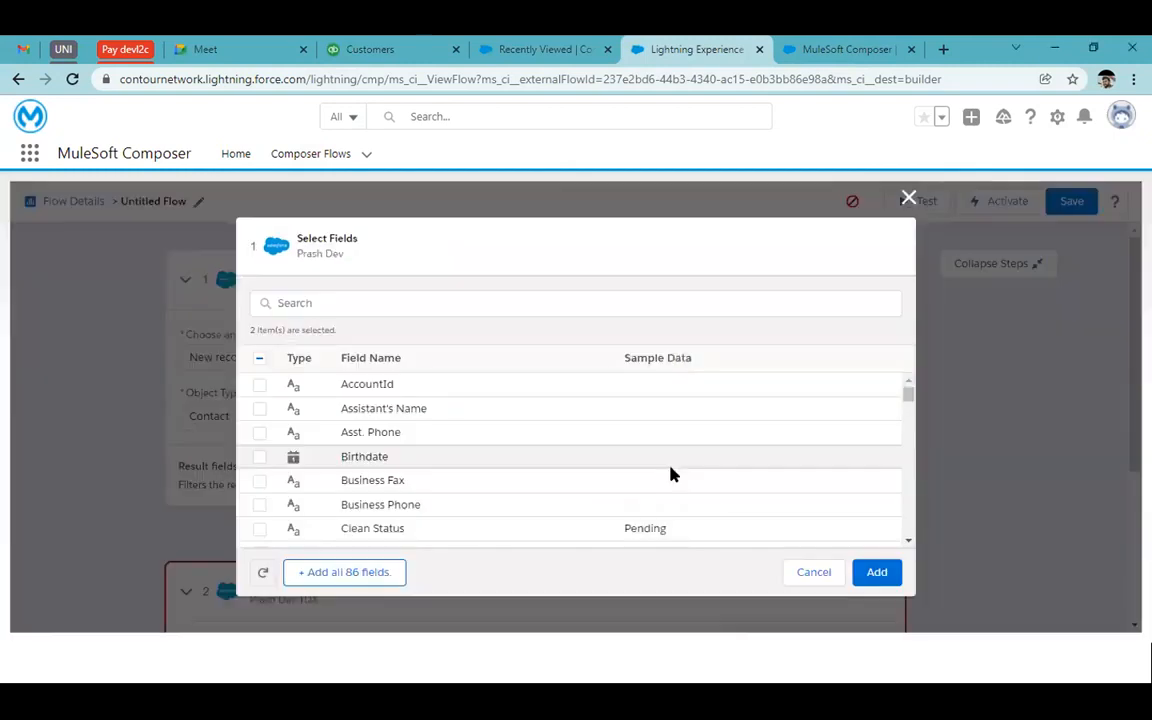
{"action": "left_click", "coordinate": [260, 460]}
{"action": "left_click", "coordinate": [873, 574]}
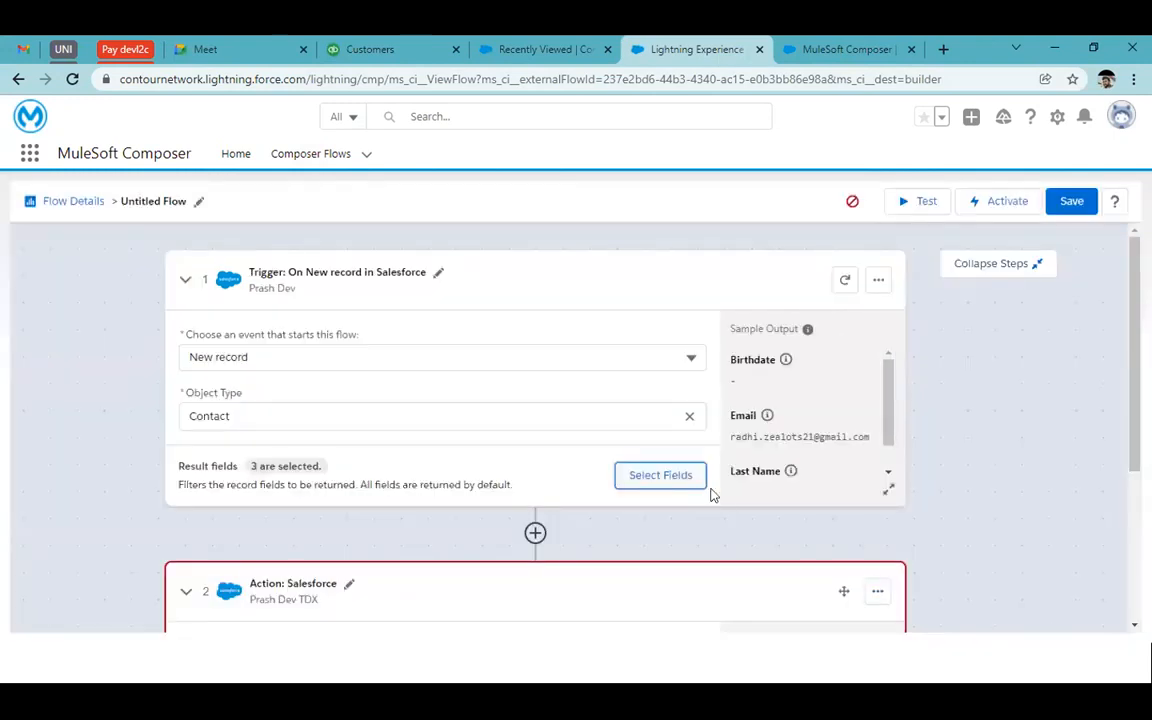
{"action": "scroll", "coordinate": [775, 430], "scroll_direction": "down", "scroll_amount": 1}
{"action": "scroll", "coordinate": [775, 430], "scroll_direction": "up", "scroll_amount": 1}
{"action": "scroll", "coordinate": [1034, 522], "scroll_direction": "down", "scroll_amount": 3}
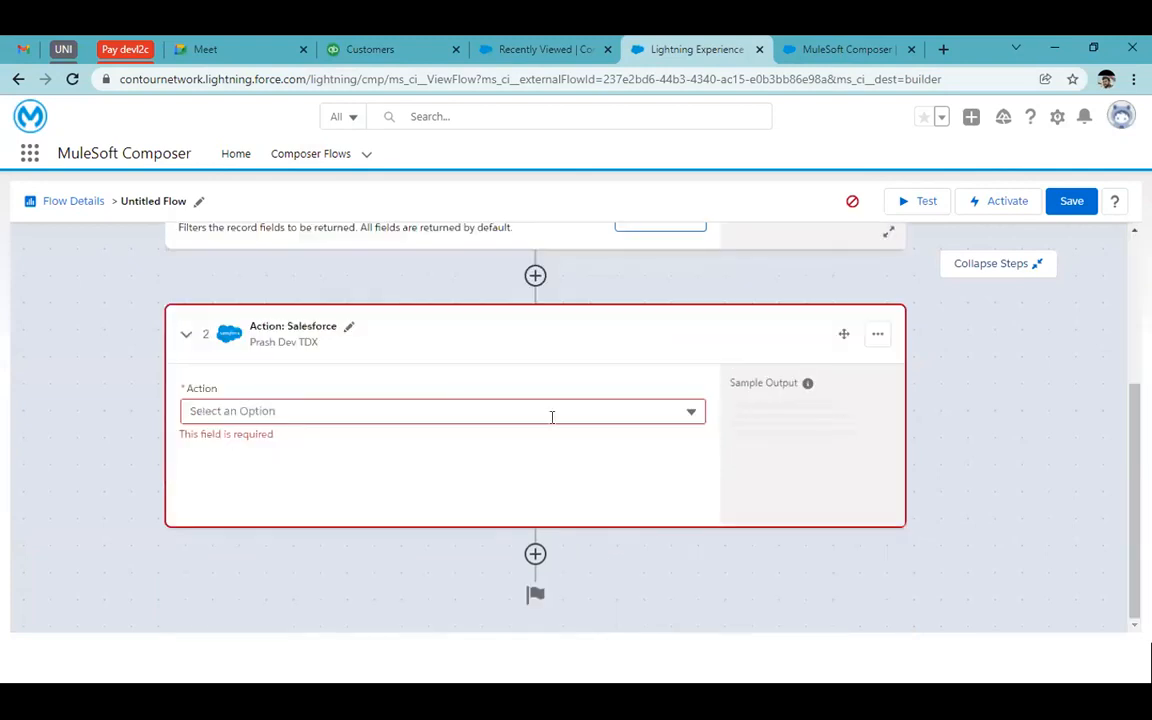
Set the second step's action to Create new record on the Salesforce Contact object, and list its fields
{"action": "left_click", "coordinate": [551, 411]}
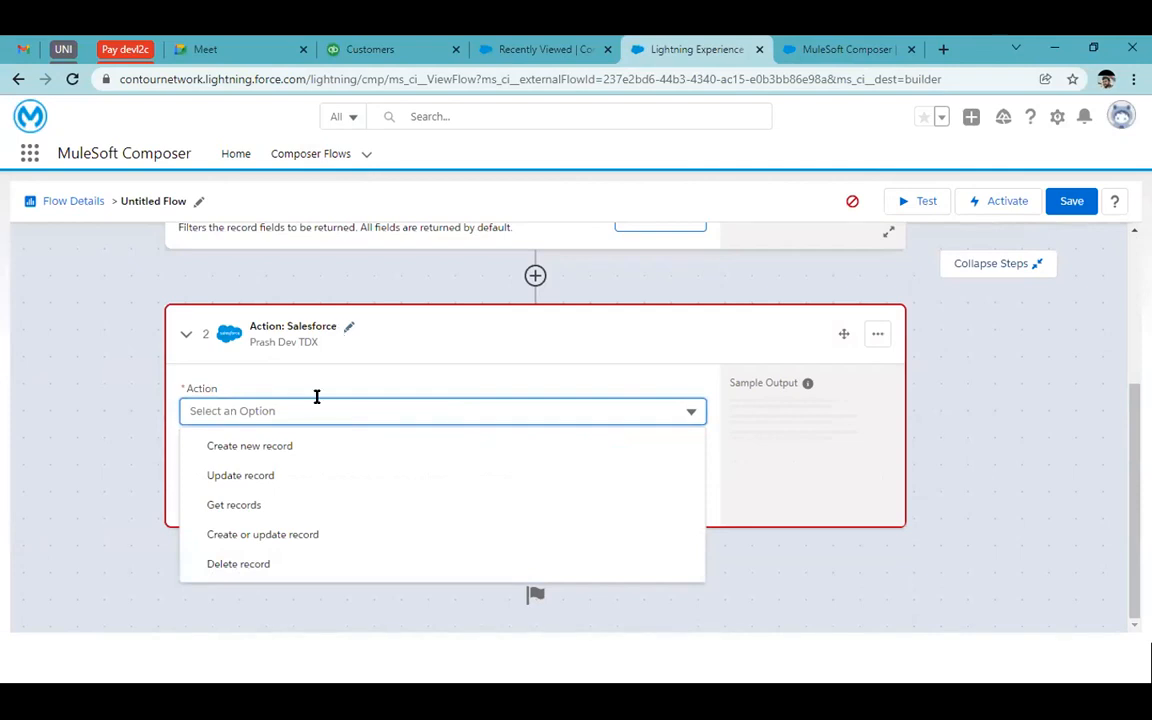
{"action": "left_click", "coordinate": [313, 450]}
{"action": "left_click", "coordinate": [271, 468]}
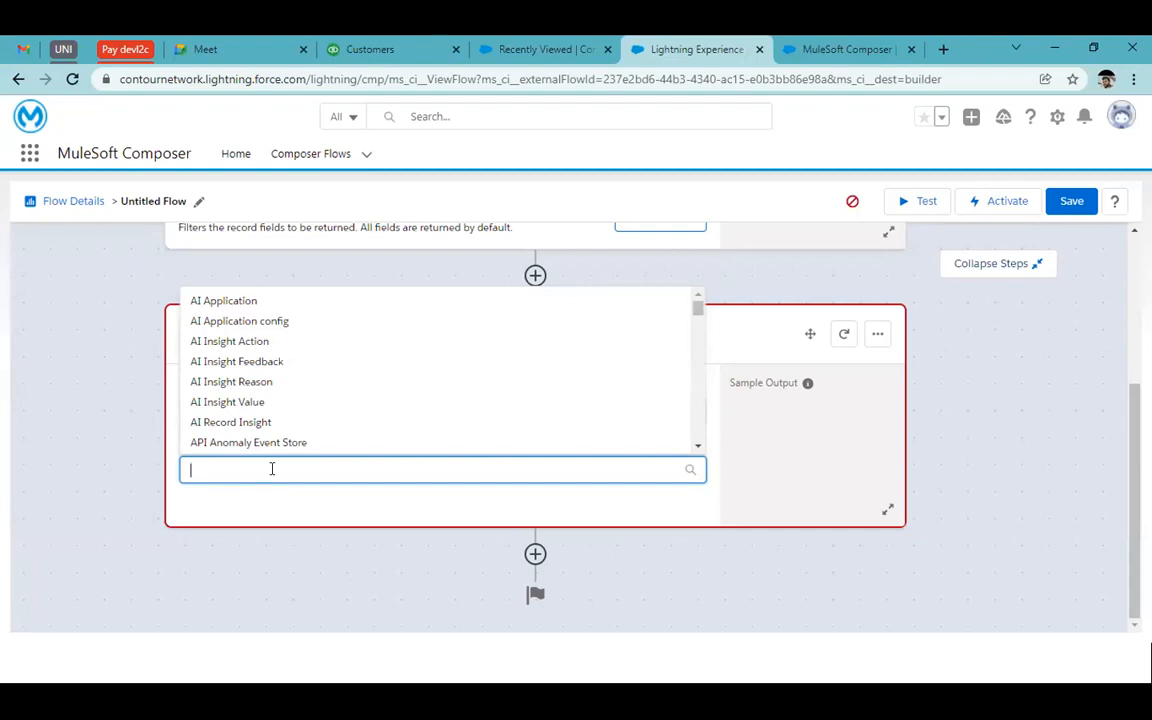
{"action": "type", "text": "conta"}
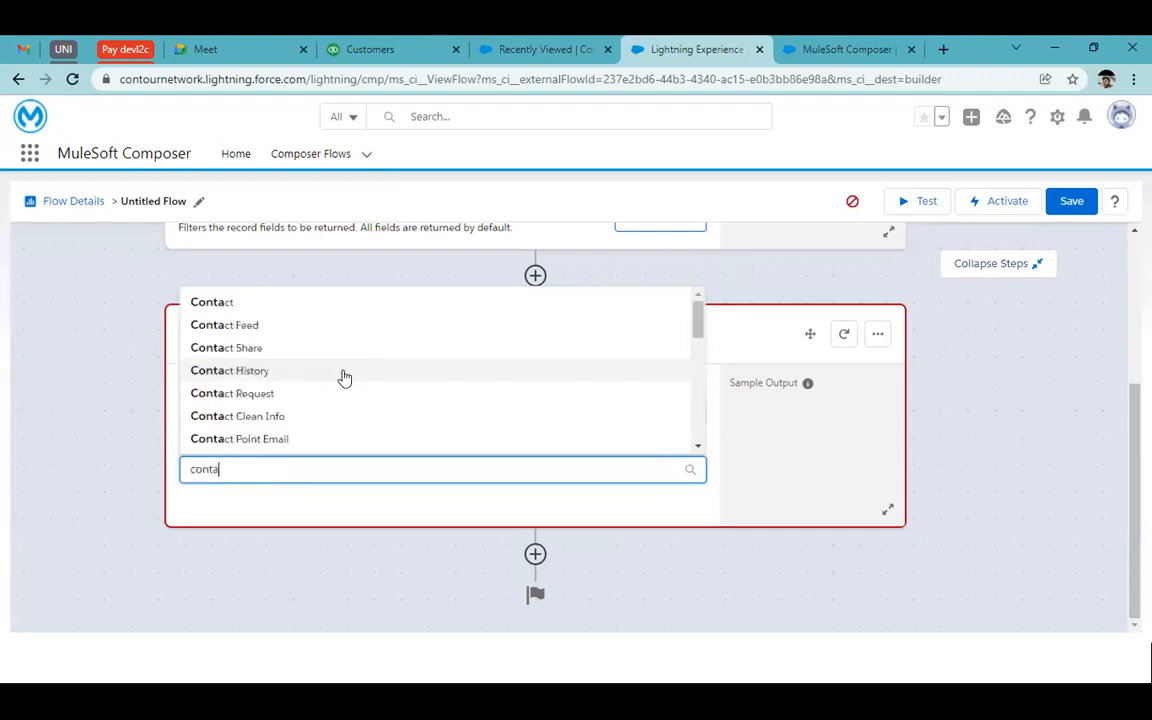
{"action": "left_click", "coordinate": [198, 302]}
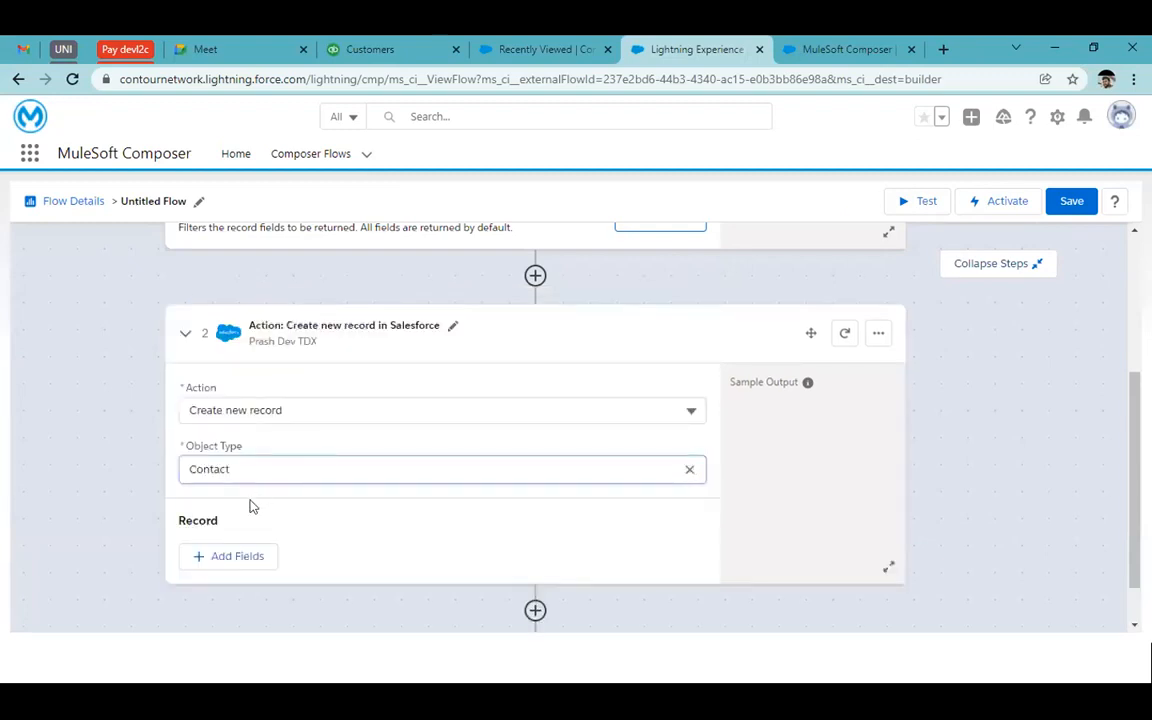
{"action": "left_click", "coordinate": [240, 557]}
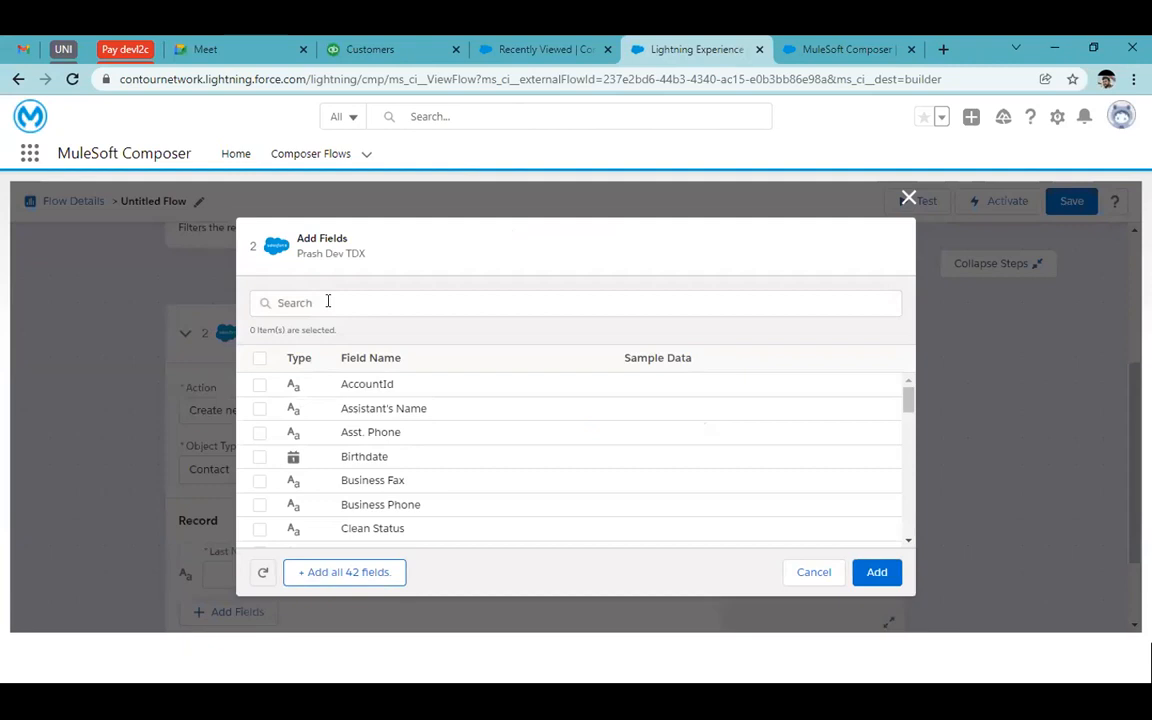
Add the Email and First Name fields to the new Contact record
{"action": "left_click", "coordinate": [327, 302]}
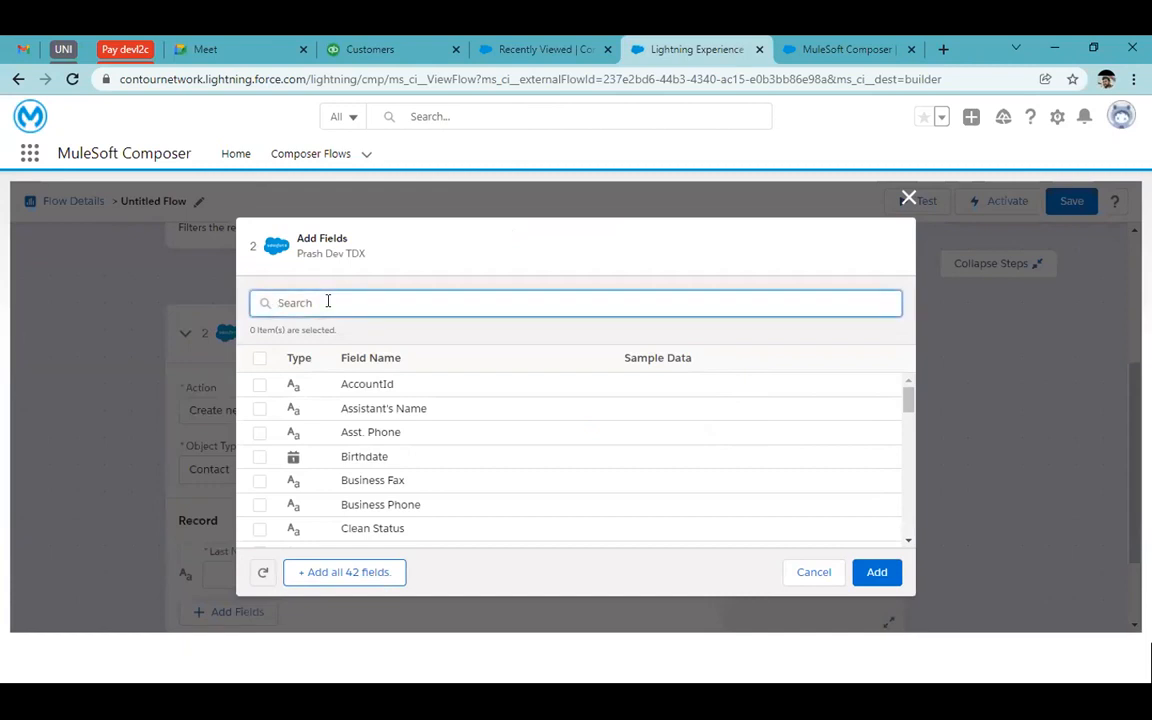
{"action": "type", "text": "email"}
{"action": "left_click", "coordinate": [258, 388]}
{"action": "left_click", "coordinate": [340, 302]}
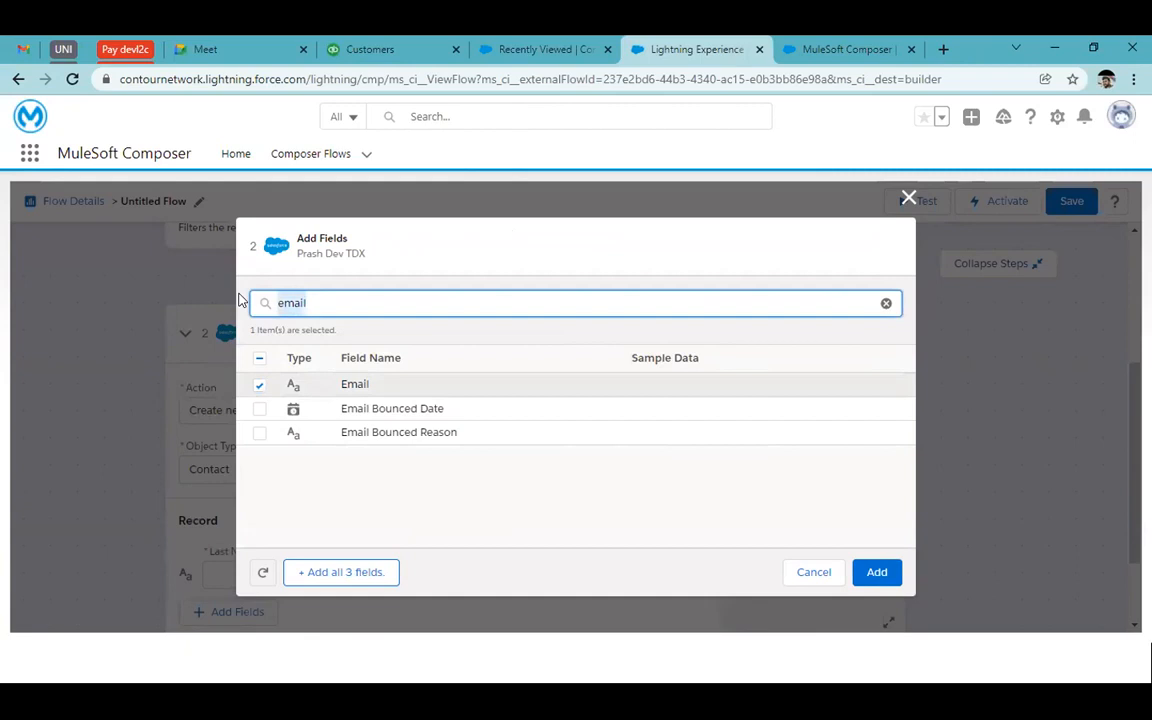
{"action": "type", "text": "last"}
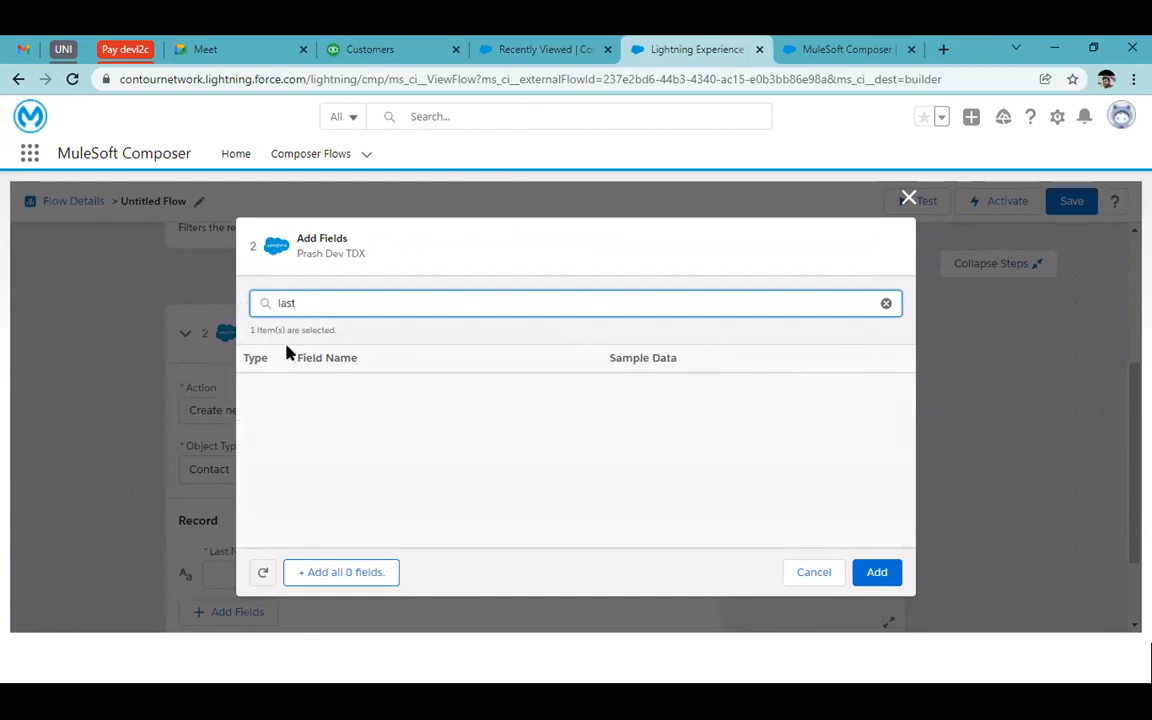
{"action": "key", "text": "BackSpace"}
{"action": "key", "text": "BackSpace"}
{"action": "key", "text": "BackSpace"}
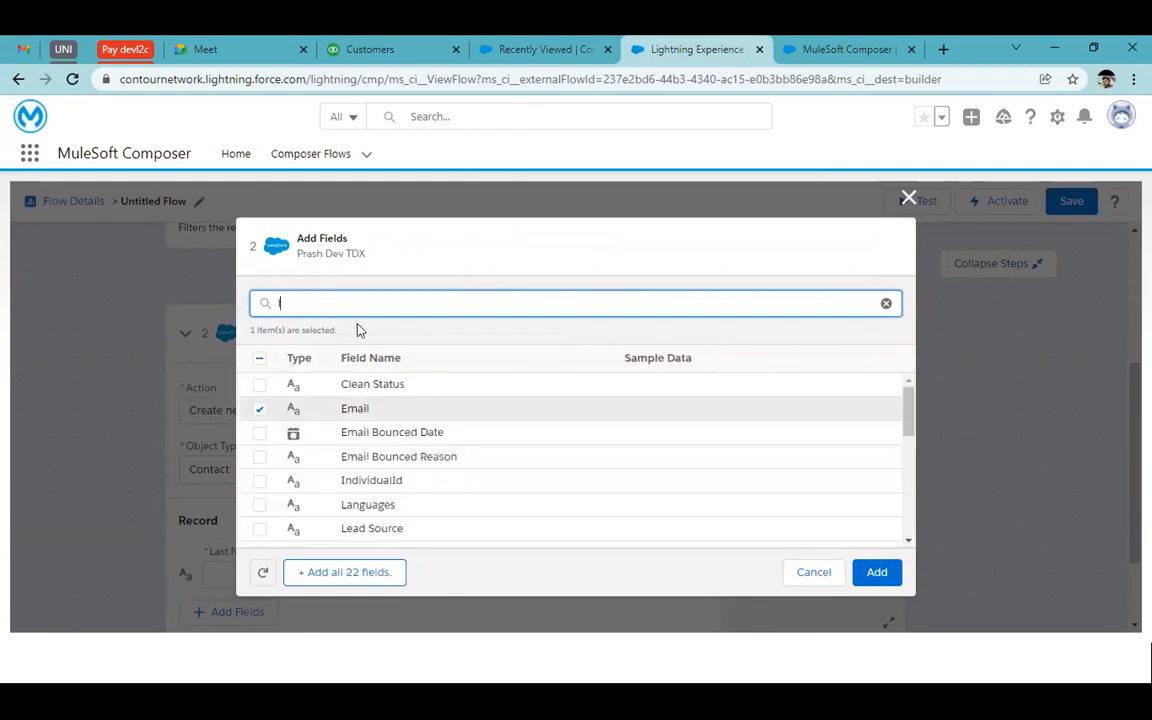
{"action": "type", "text": "a"}
{"action": "key", "text": "BackSpace"}
{"action": "key", "text": "BackSpace"}
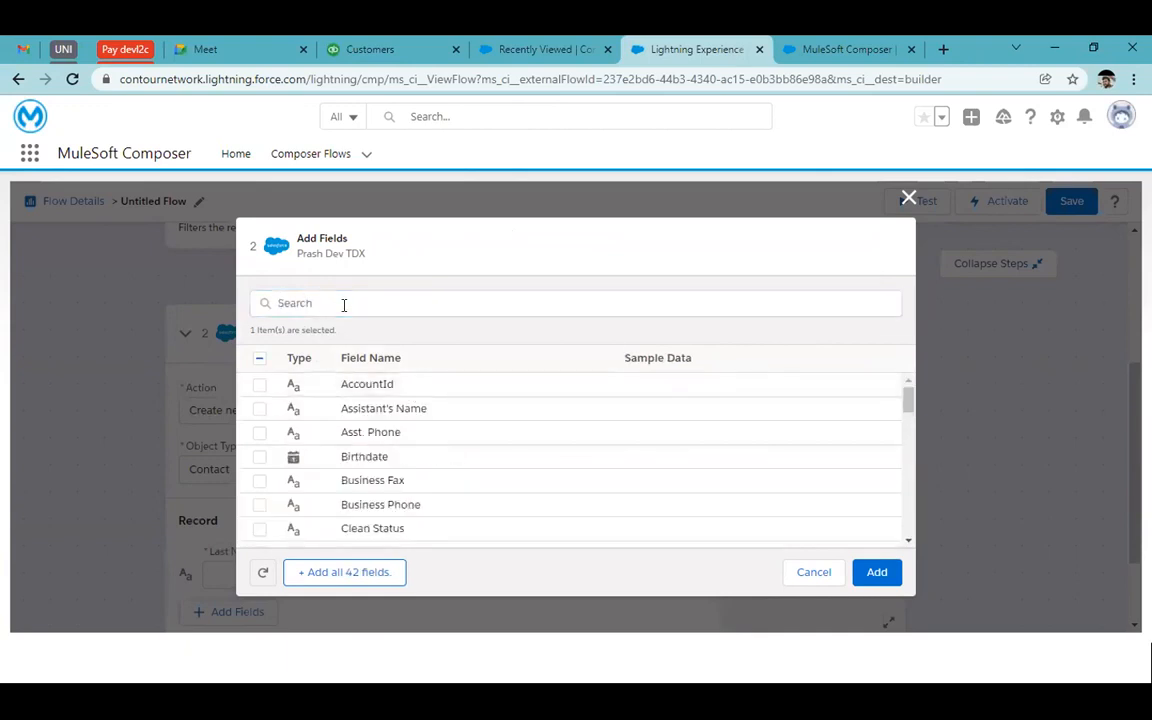
{"action": "type", "text": "Fi"}
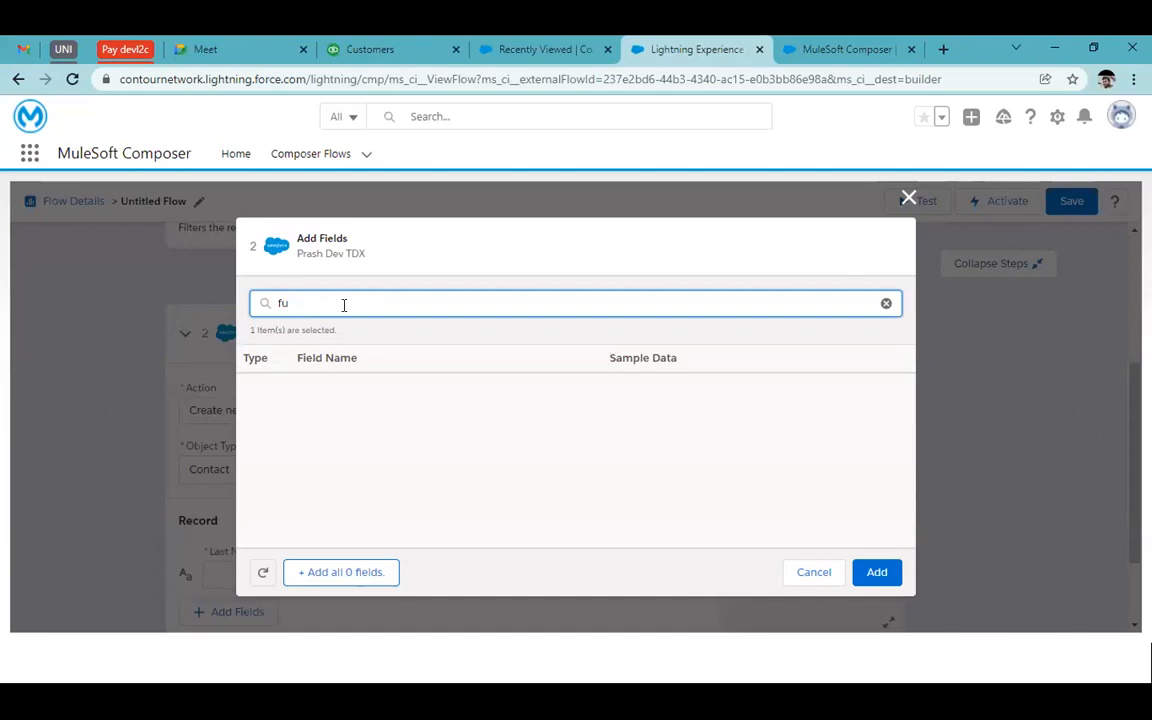
{"action": "key", "text": "BackSpace"}
{"action": "key", "text": "BackSpace"}
{"action": "type", "text": "na"}
{"action": "left_click", "coordinate": [259, 409]}
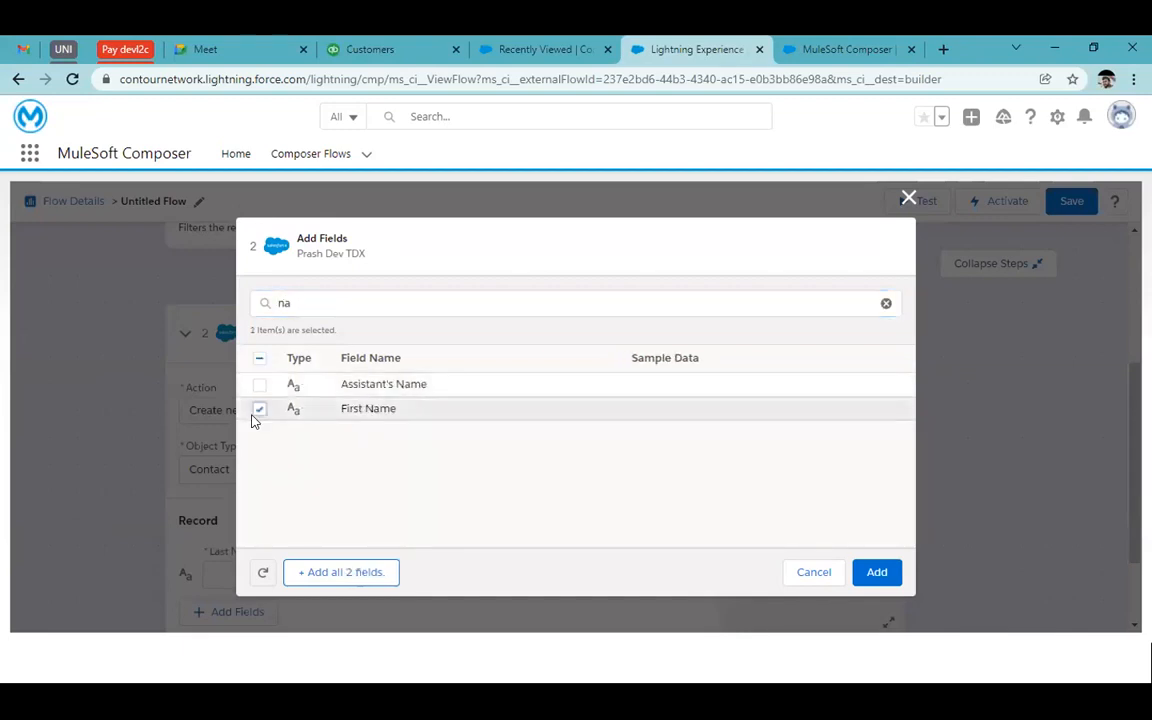
{"action": "left_click", "coordinate": [870, 572]}
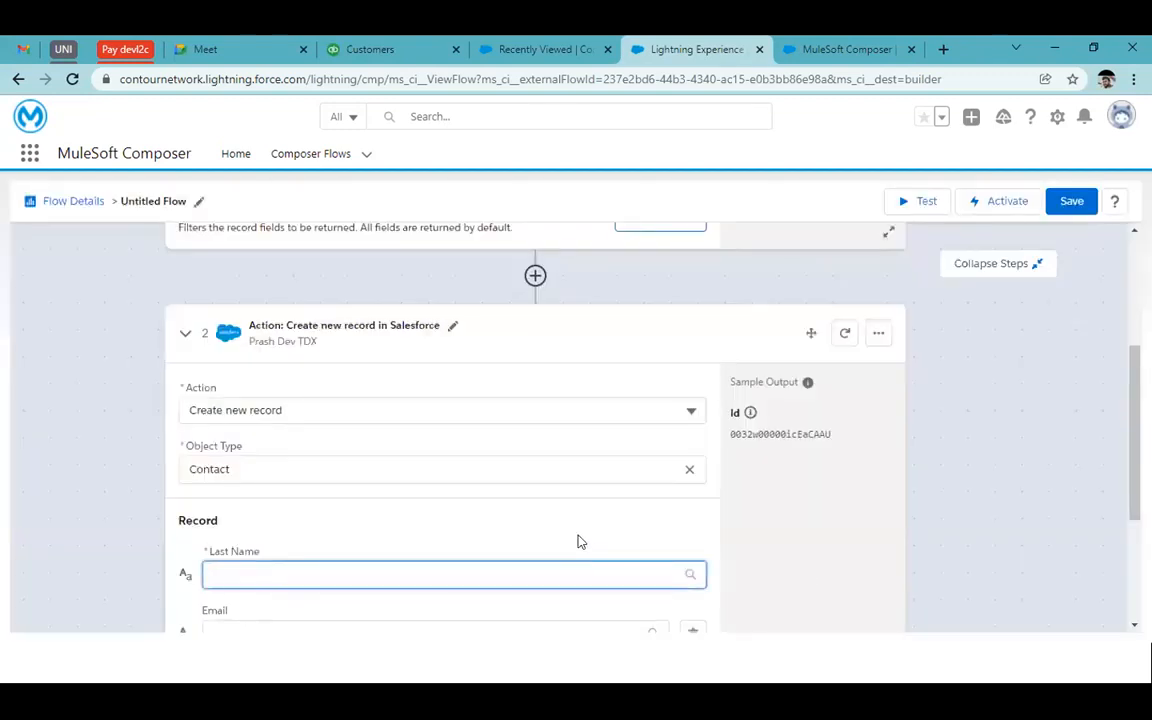
Remove First Name from the record and add the Birthdate field instead
{"action": "scroll", "coordinate": [579, 540], "scroll_direction": "down", "scroll_amount": 2}
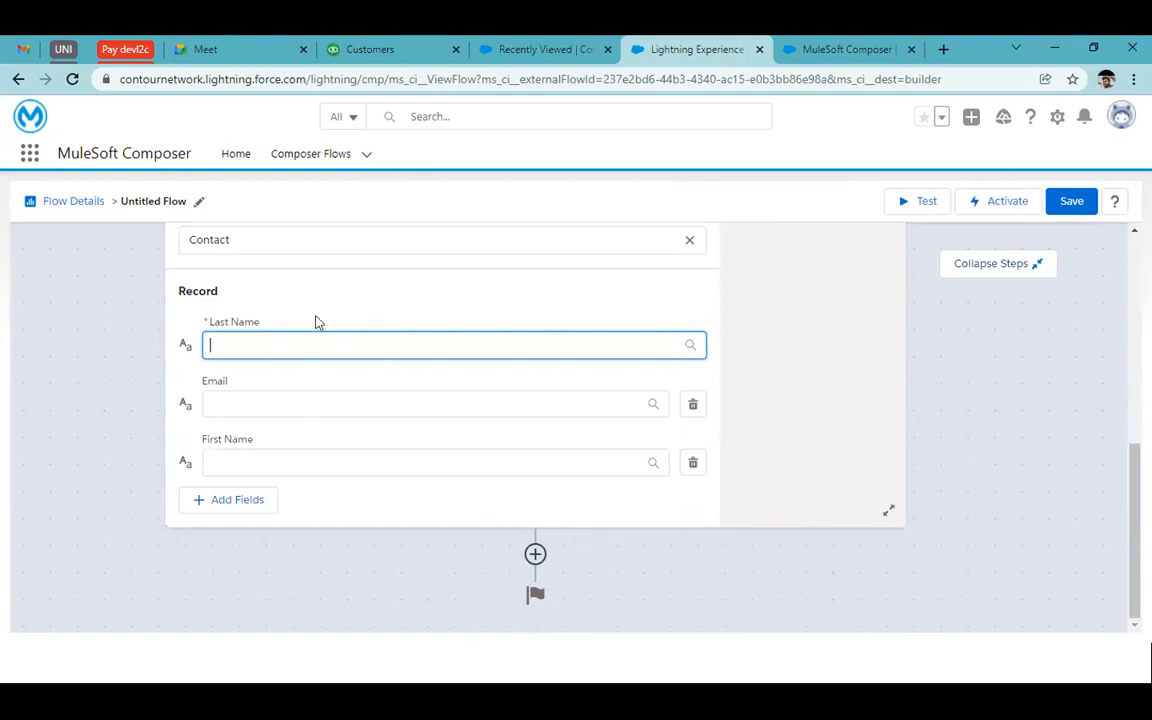
{"action": "left_click", "coordinate": [693, 461]}
{"action": "left_click", "coordinate": [229, 499]}
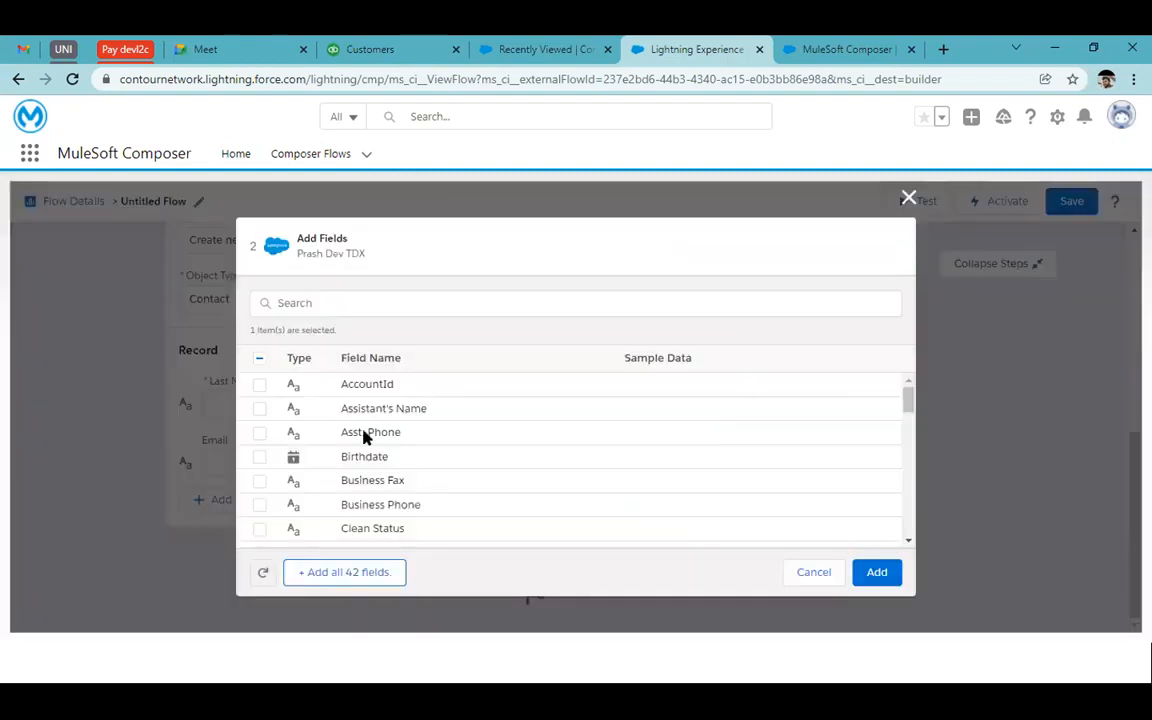
{"action": "left_click", "coordinate": [259, 456]}
{"action": "left_click", "coordinate": [862, 576]}
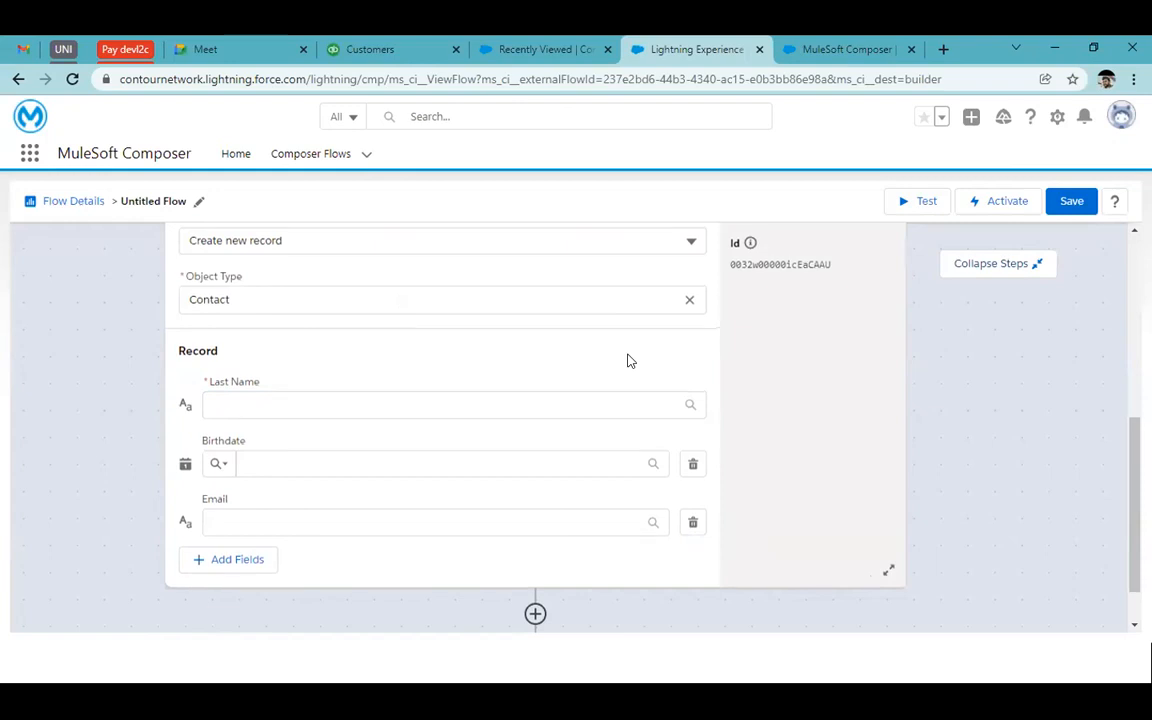
Map the trigger's Last Name into Last Name and the trigger's Birthdate into Birthdate
{"action": "scroll", "coordinate": [628, 360], "scroll_direction": "up", "scroll_amount": 1}
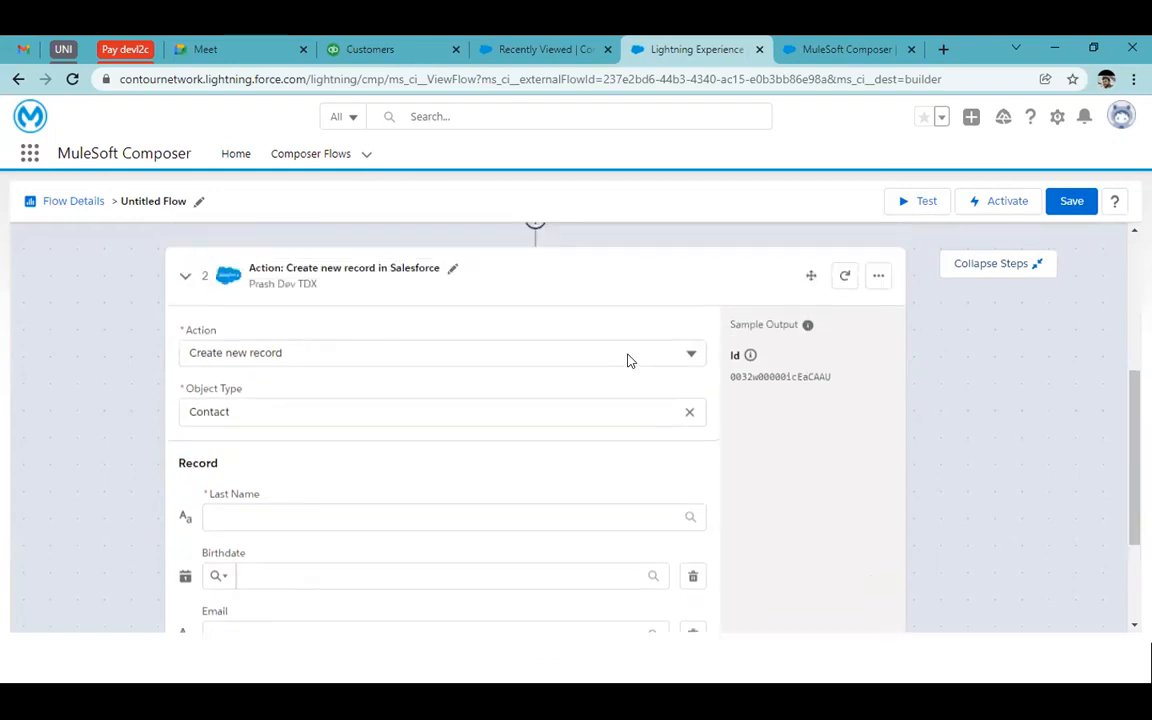
{"action": "scroll", "coordinate": [628, 360], "scroll_direction": "down", "scroll_amount": 2}
{"action": "left_click", "coordinate": [436, 341]}
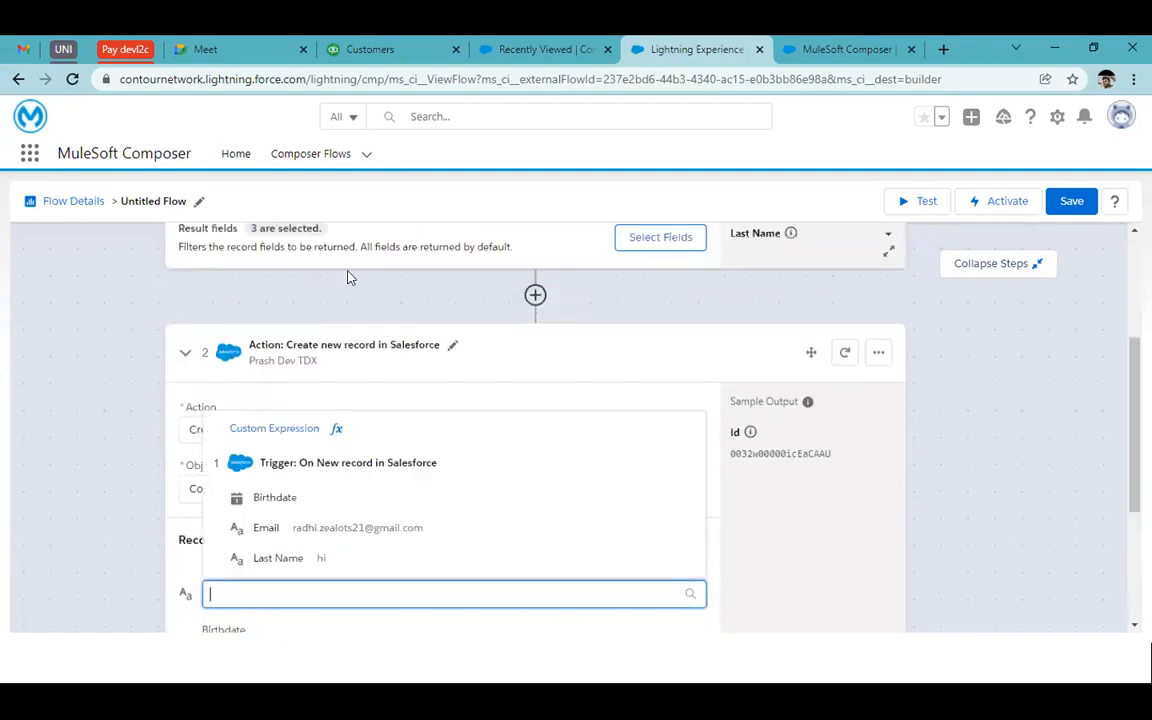
{"action": "scroll", "coordinate": [296, 337], "scroll_direction": "down", "scroll_amount": 2}
{"action": "scroll", "coordinate": [296, 360], "scroll_direction": "down", "scroll_amount": 1}
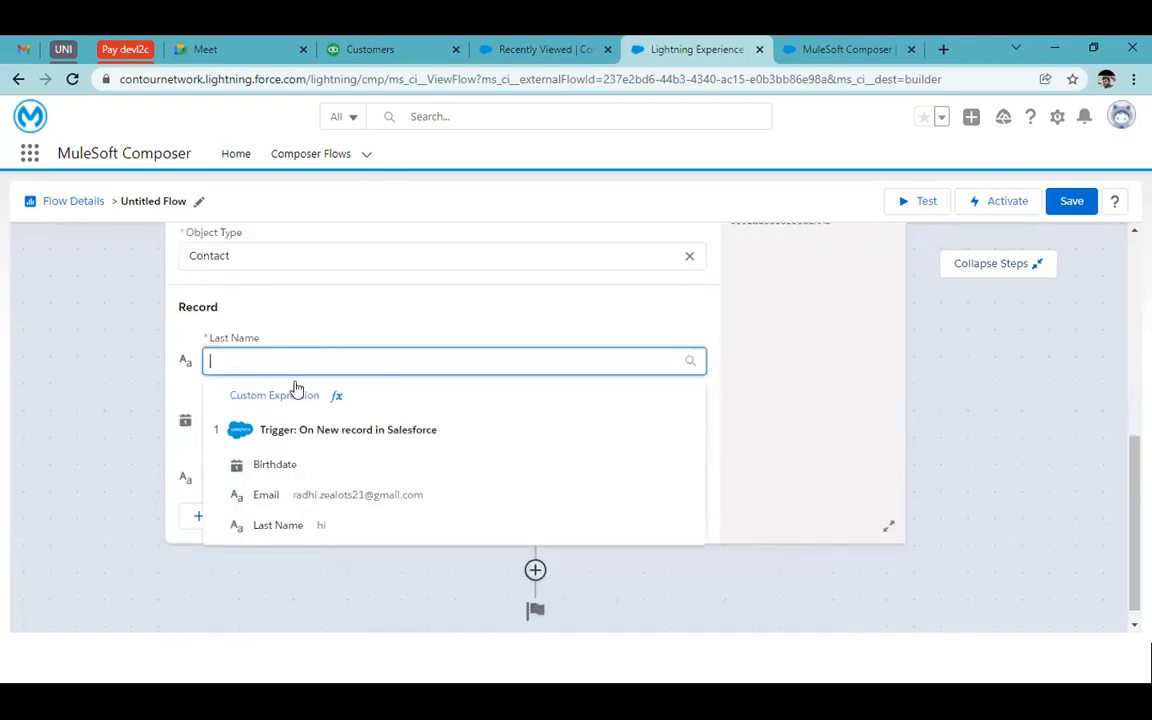
{"action": "left_click", "coordinate": [308, 525]}
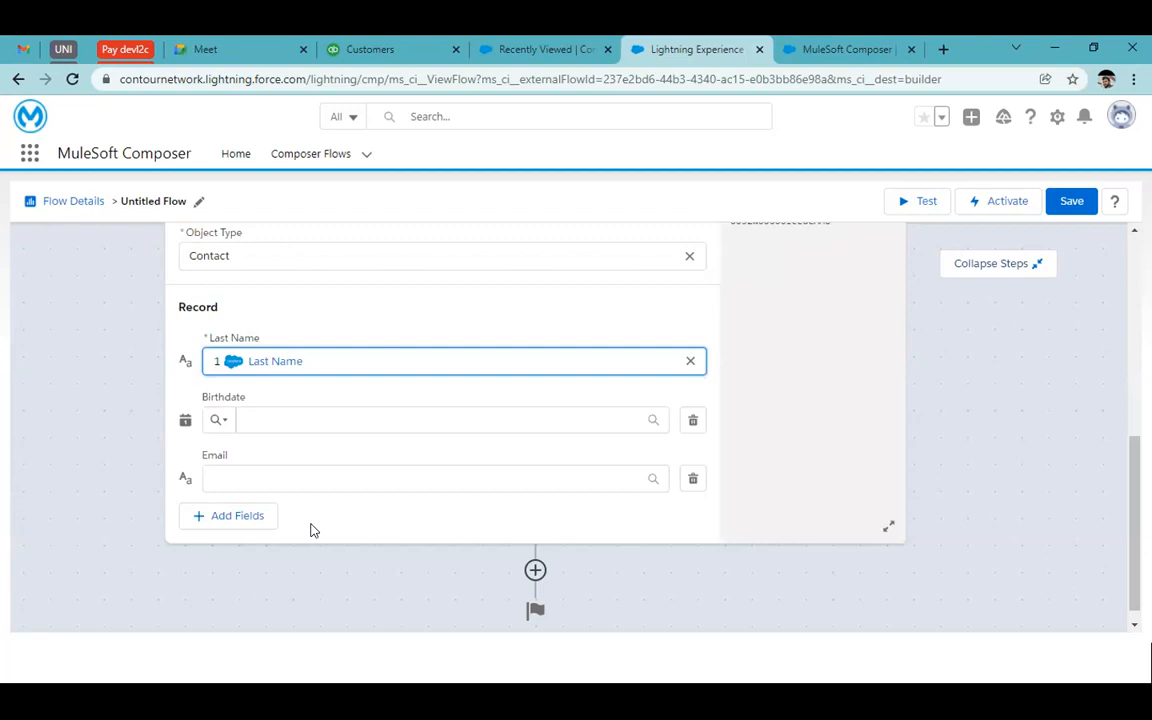
{"action": "left_click", "coordinate": [339, 419]}
{"action": "left_click", "coordinate": [326, 500]}
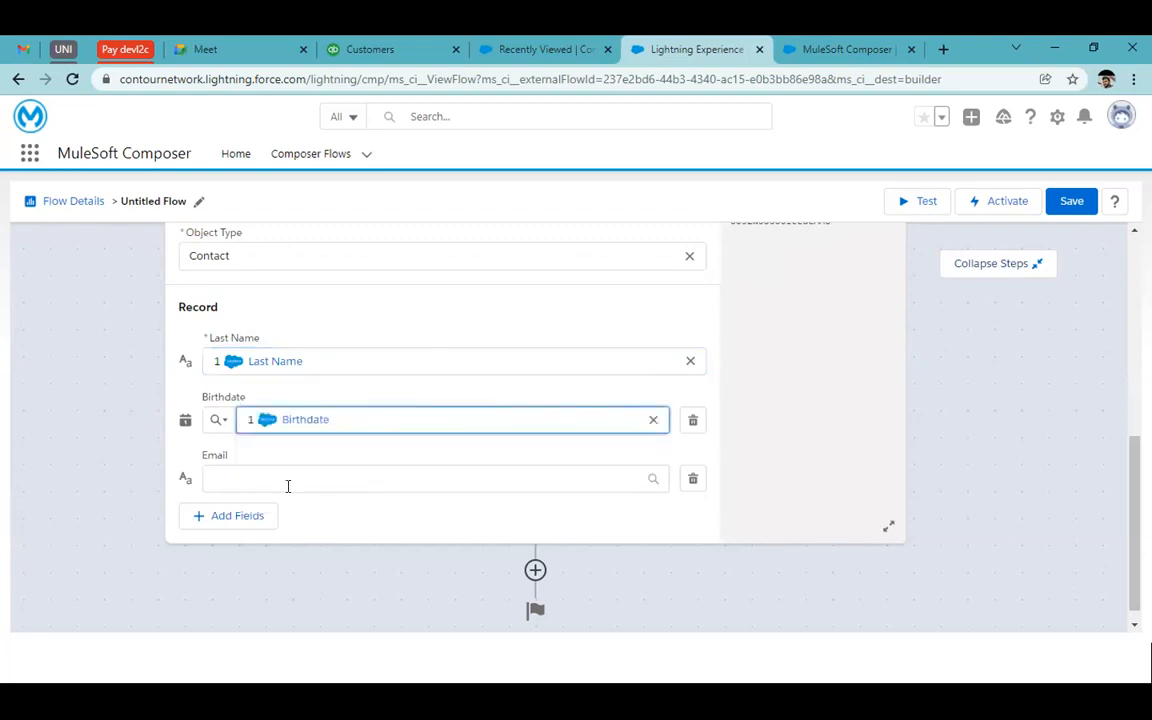
{"action": "left_click", "coordinate": [285, 480]}
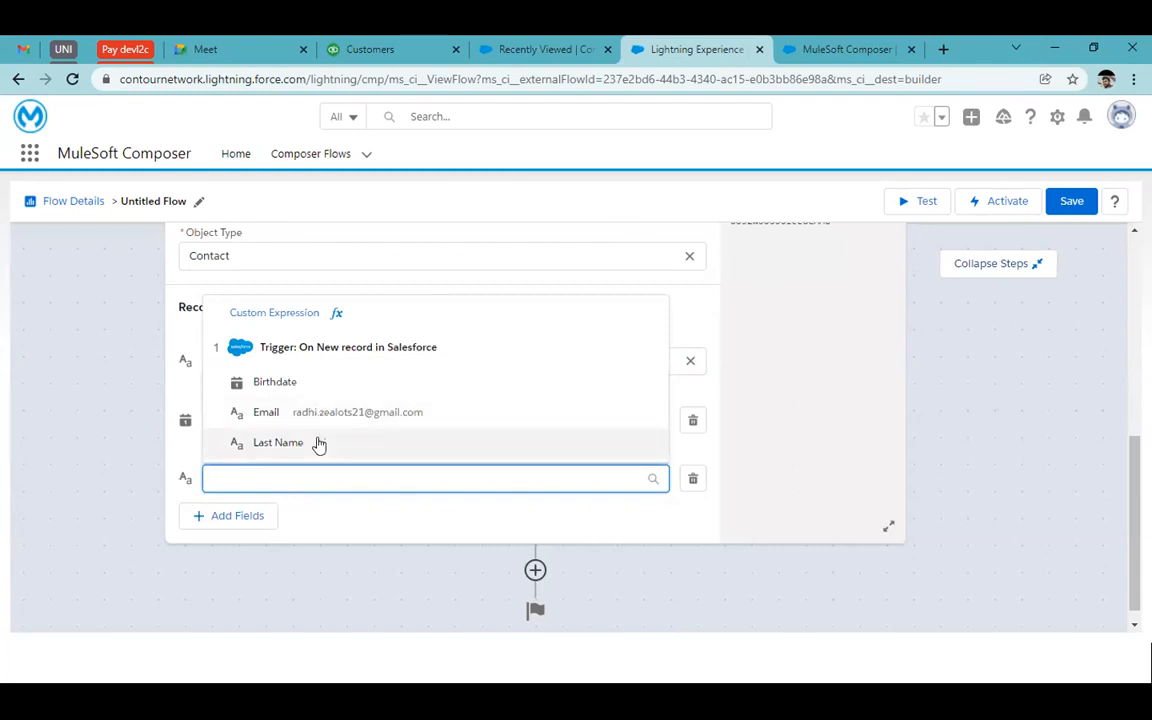
Map the trigger's Email into Email and add the Contact Description field
{"action": "left_click", "coordinate": [300, 412]}
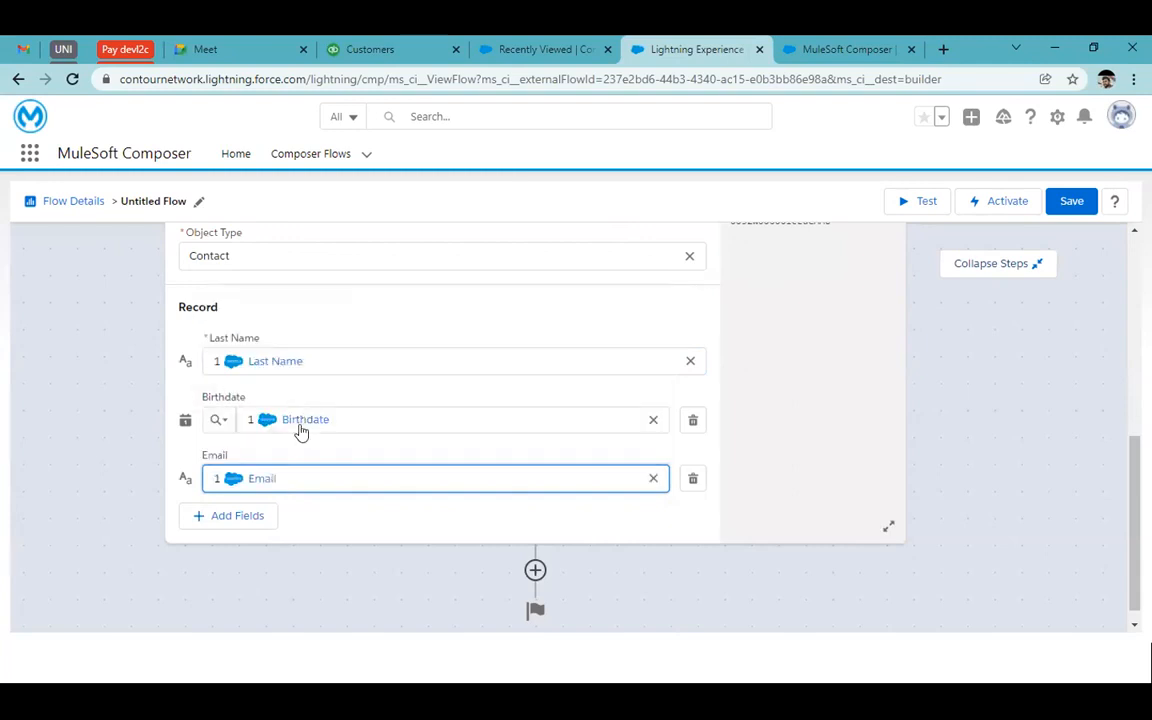
{"action": "left_click", "coordinate": [231, 518]}
{"action": "left_click", "coordinate": [379, 303]}
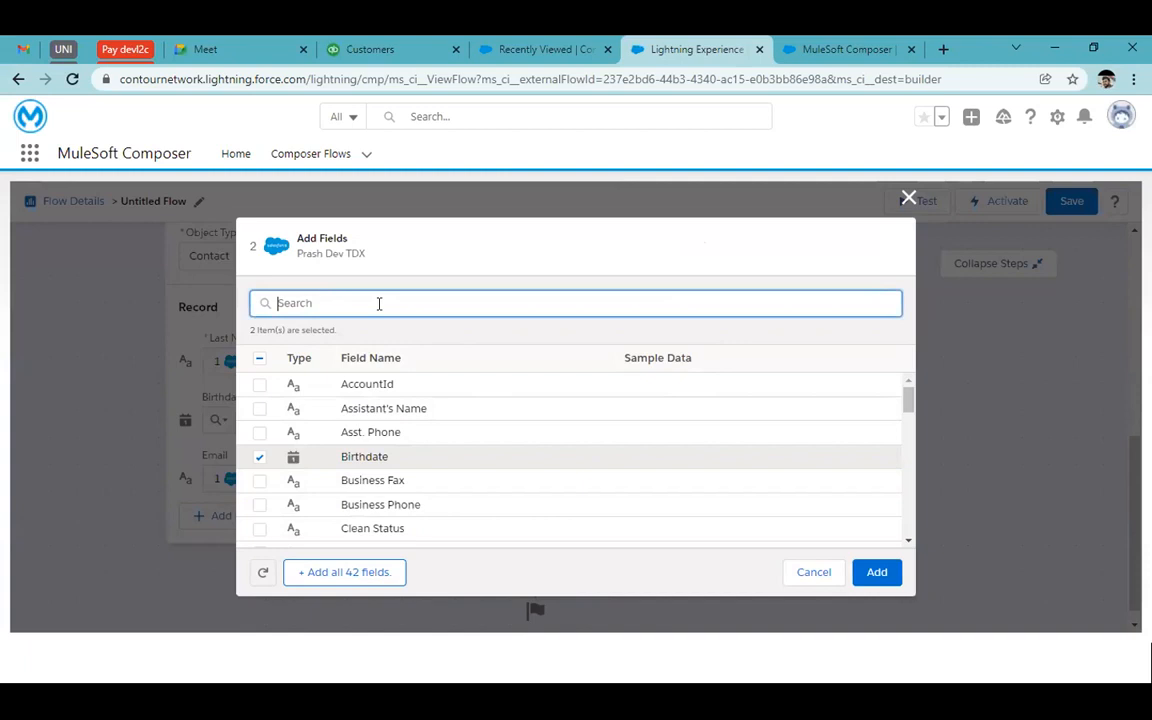
{"action": "type", "text": "desc"}
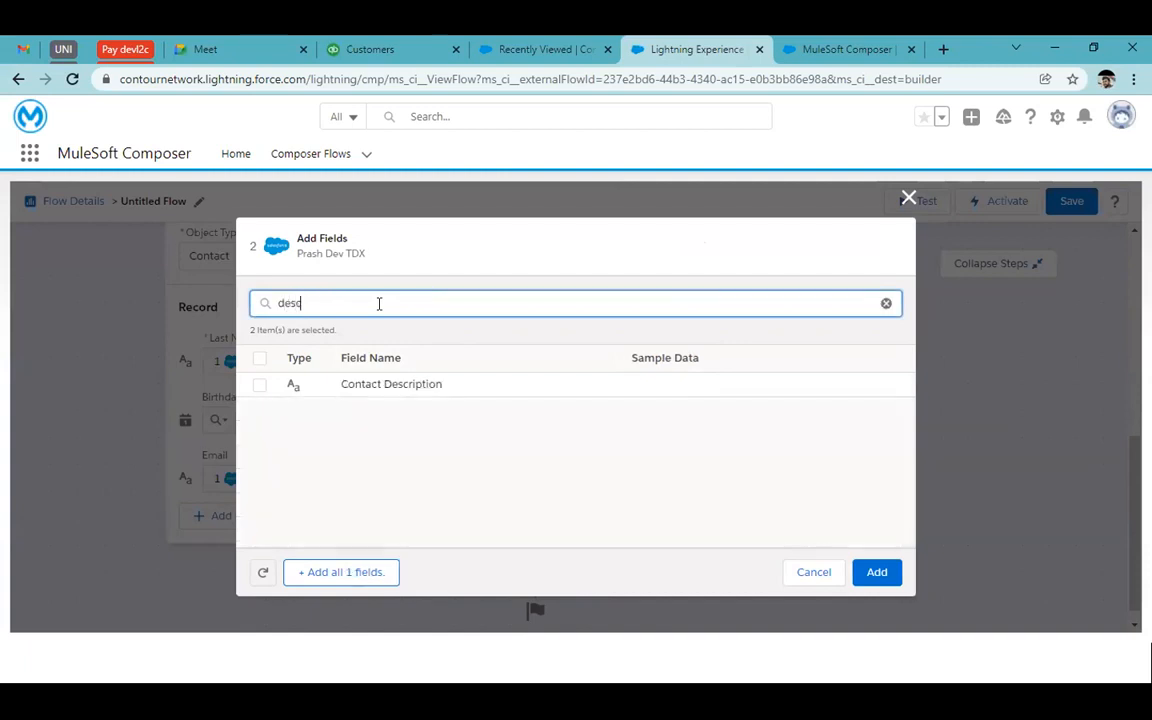
{"action": "left_click", "coordinate": [262, 387]}
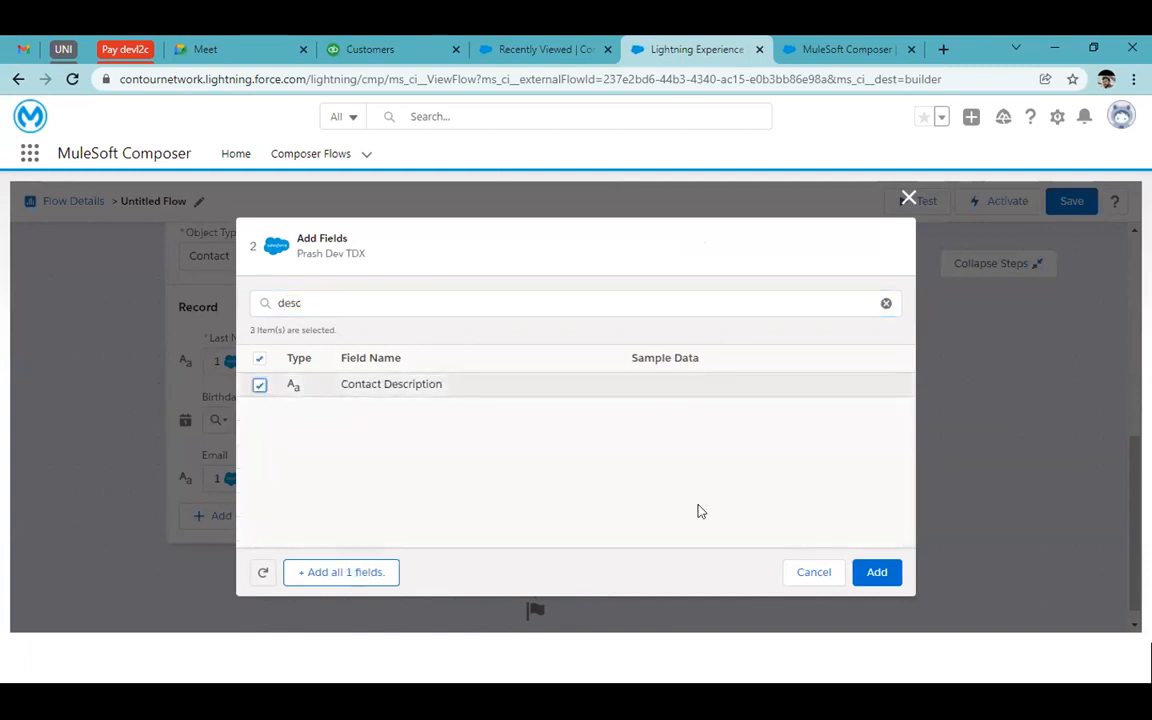
{"action": "left_click", "coordinate": [877, 572]}
Try typing 'Lead flowing from primary' into Contact Description, then clear it again
{"action": "left_click", "coordinate": [422, 477]}
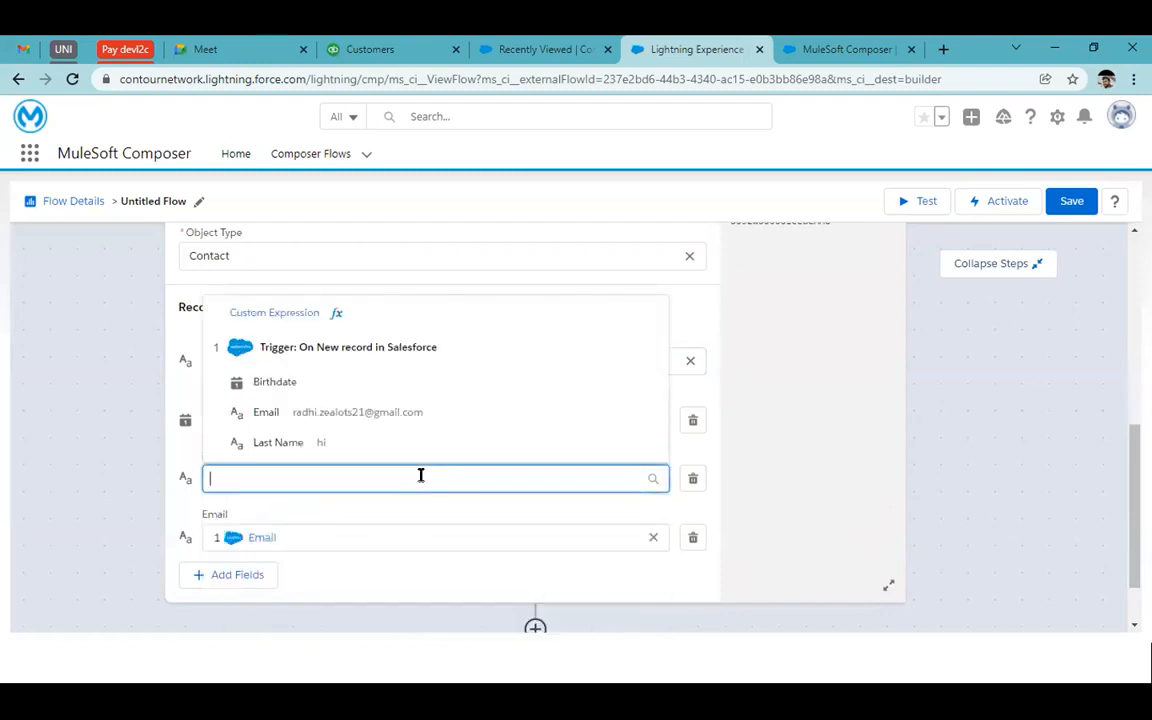
{"action": "type", "text": "Le"}
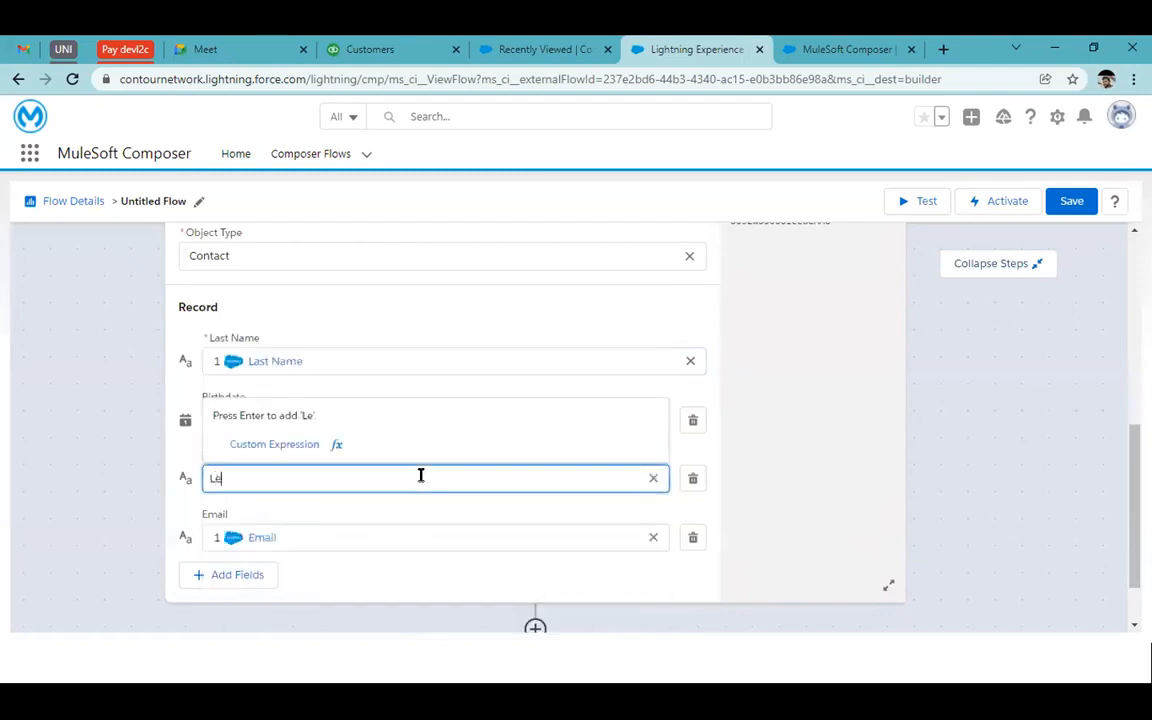
{"action": "type", "text": "ad flowin"}
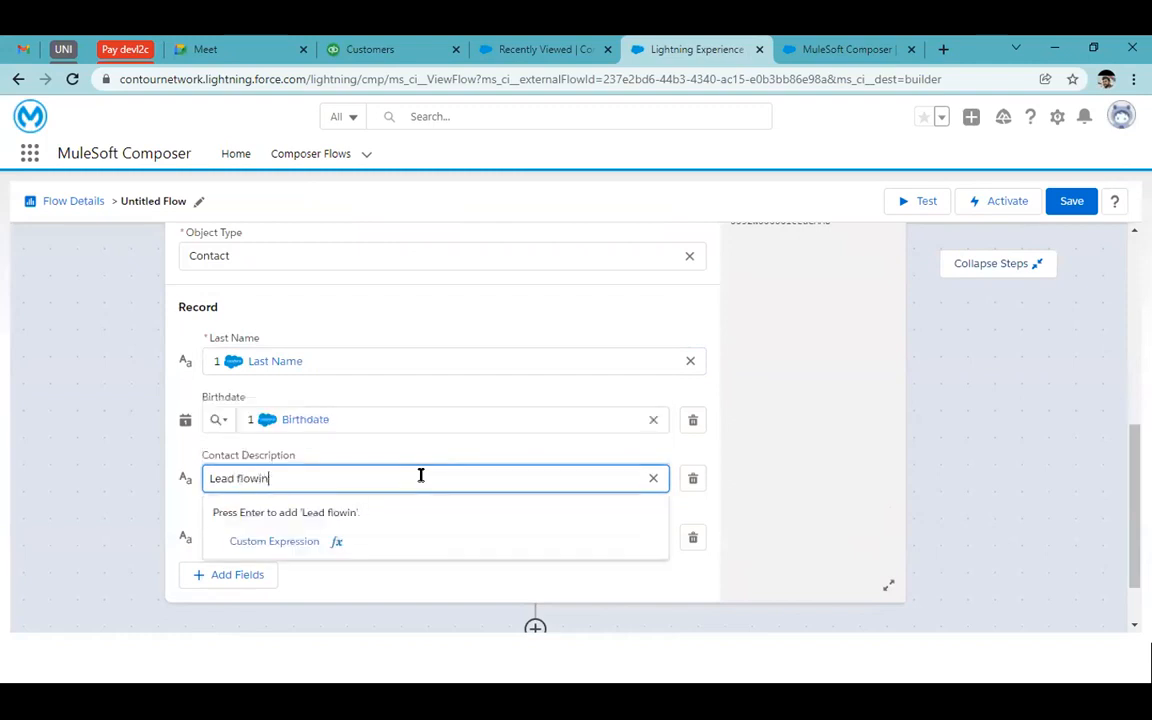
{"action": "type", "text": "g from primary"}
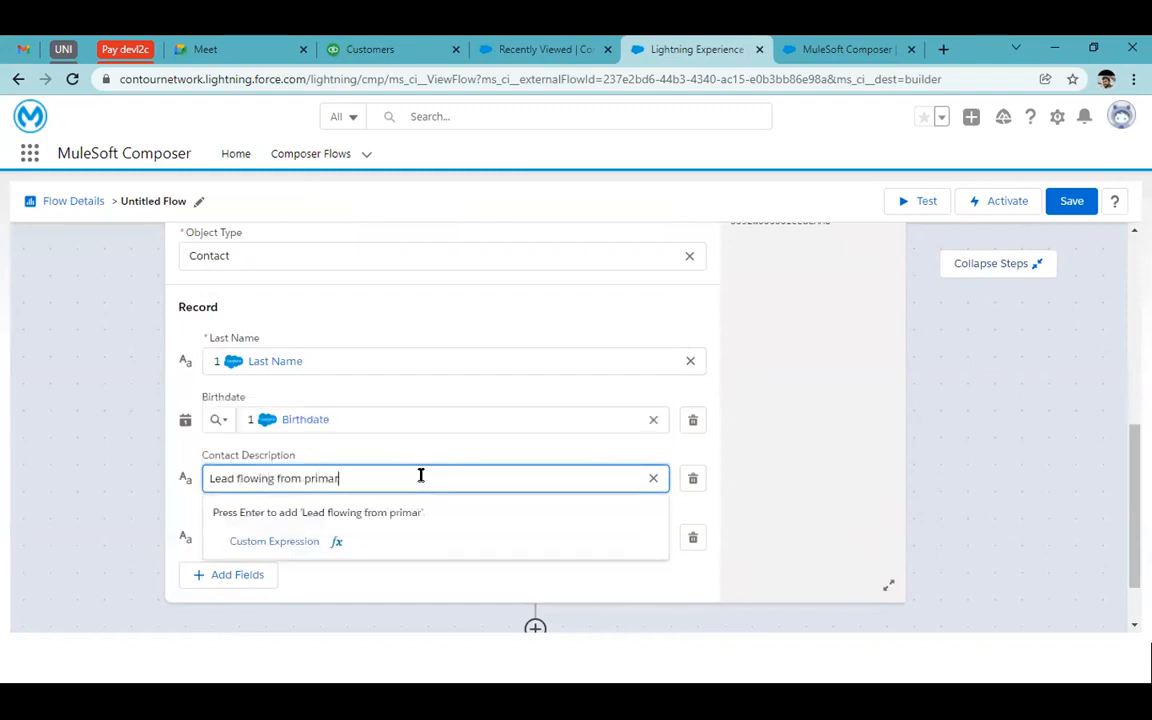
{"action": "double_click", "coordinate": [222, 479]}
{"action": "type", "text": "C"}
{"action": "key", "text": "ctrl+a"}
{"action": "key", "text": "BackSpace"}
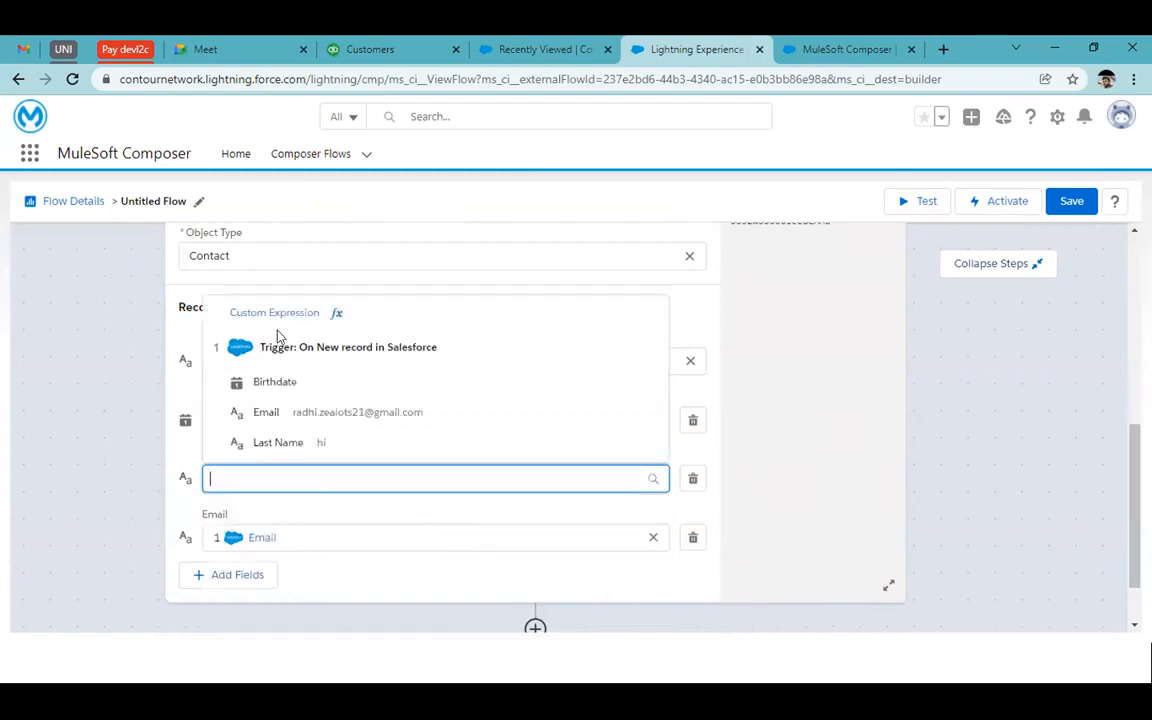
{"action": "left_click", "coordinate": [334, 311]}
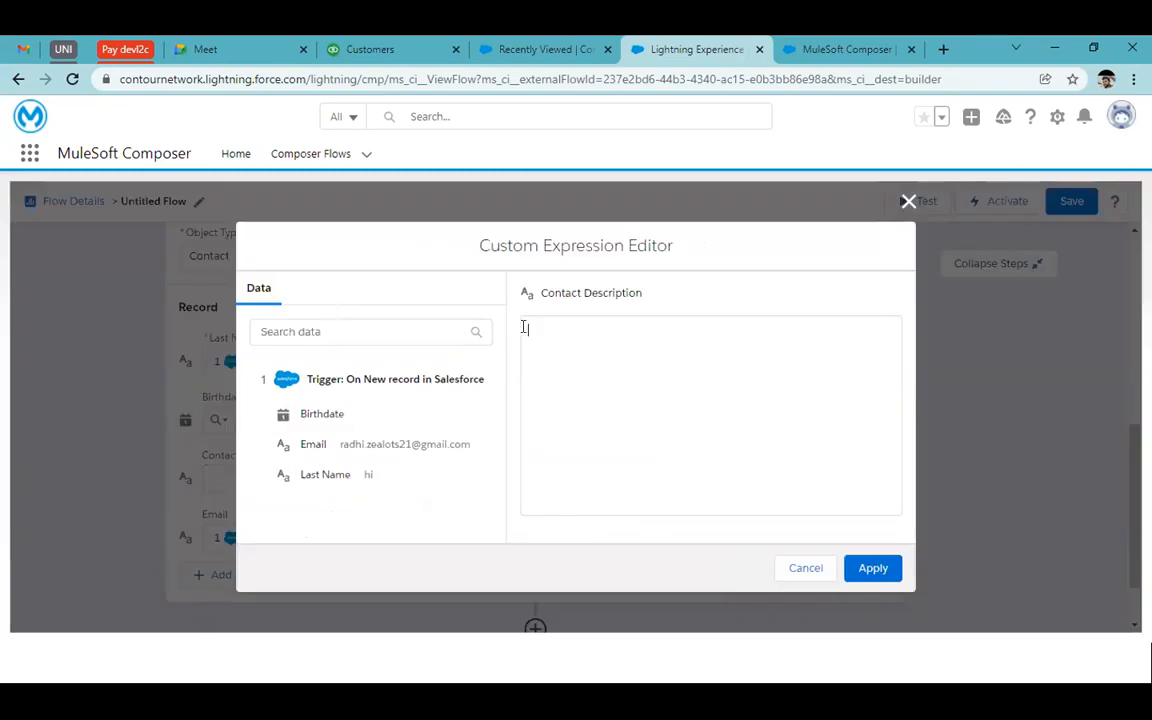
Build the description as Last Name + 'Contact flowing from primary dev org to the secodary'
{"action": "left_click", "coordinate": [571, 329]}
{"action": "type", "text": "Contact flowing from primary d"}
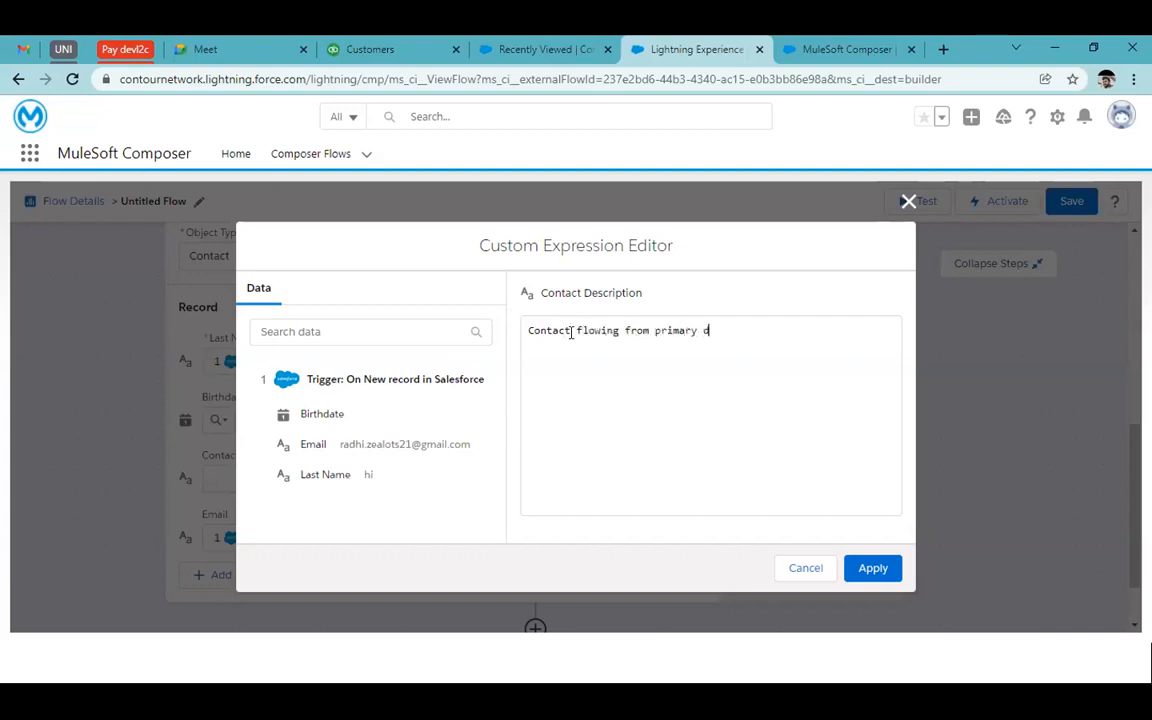
{"action": "type", "text": "ev org"}
{"action": "left_click", "coordinate": [348, 478]}
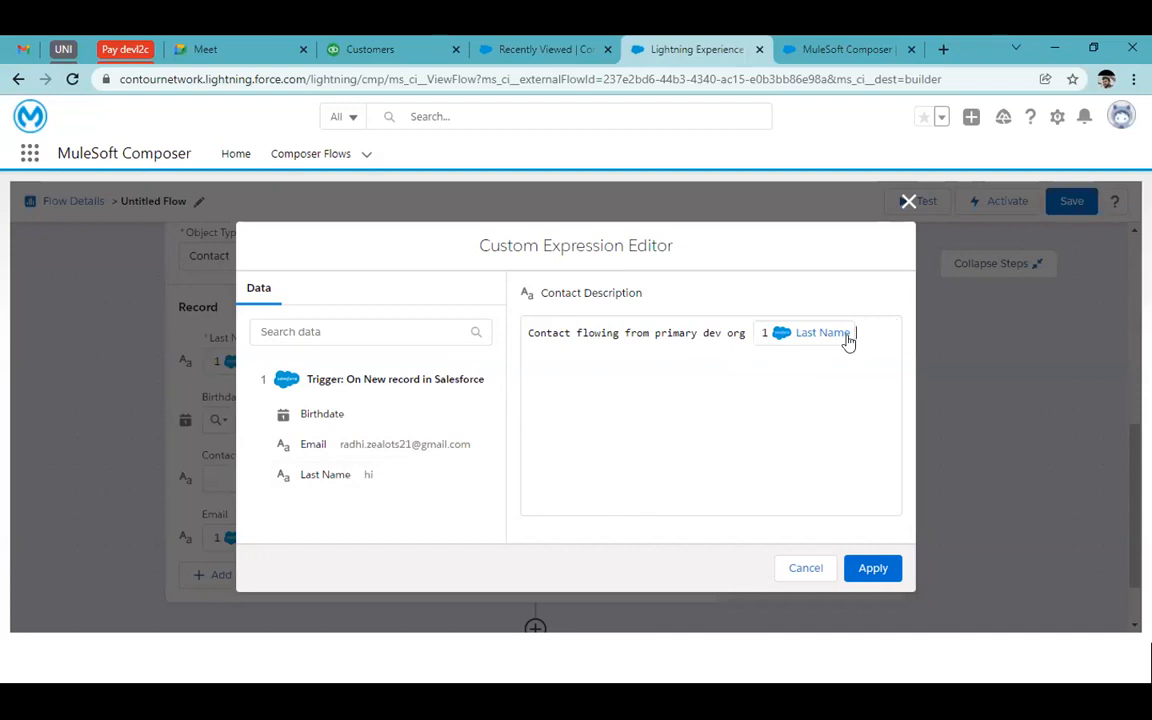
{"action": "key", "text": "BackSpace"}
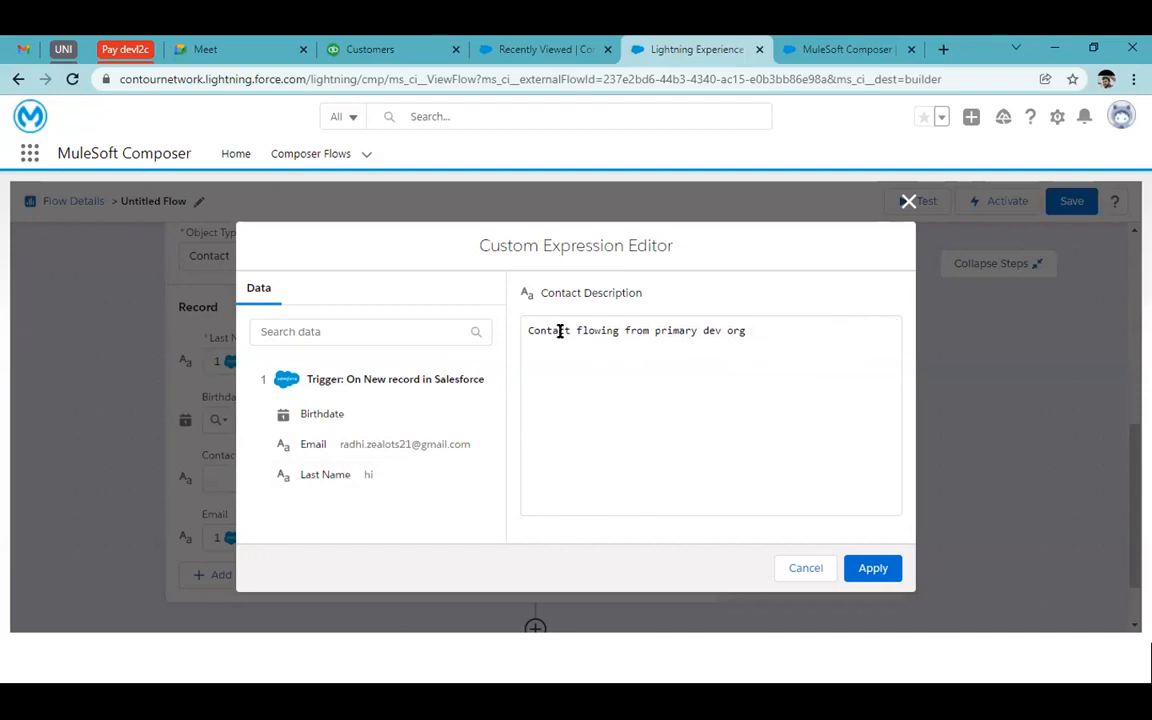
{"action": "left_click", "coordinate": [528, 330]}
{"action": "left_click", "coordinate": [350, 476]}
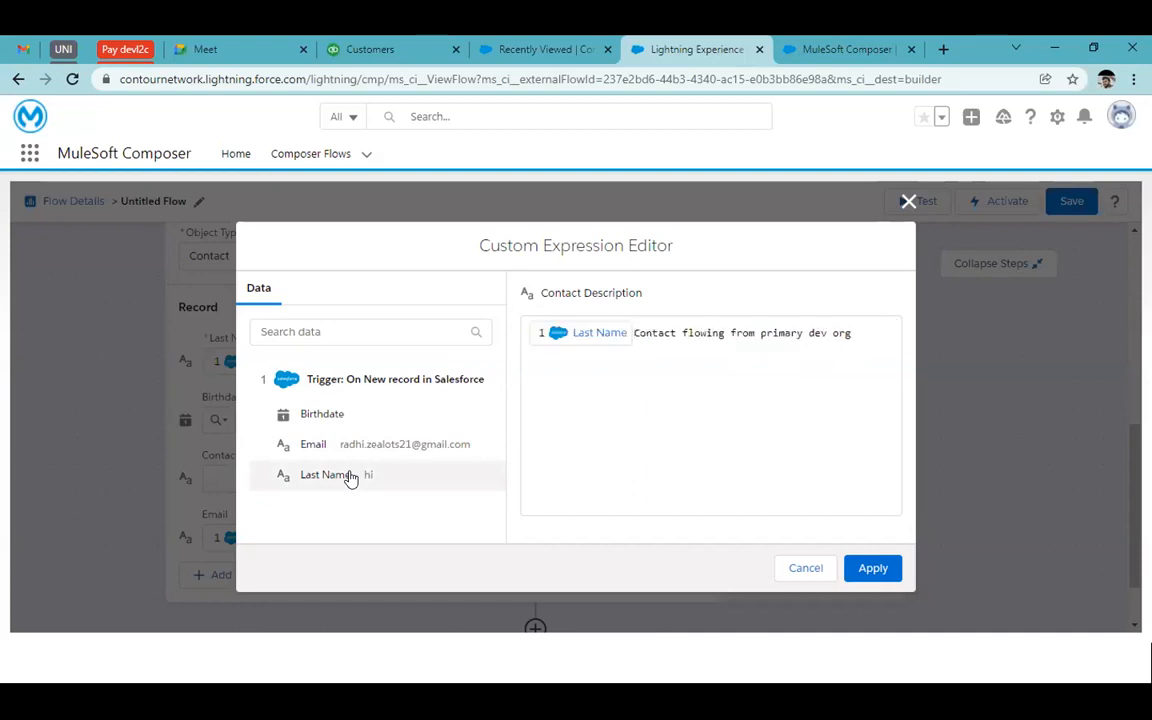
{"action": "left_click", "coordinate": [875, 333]}
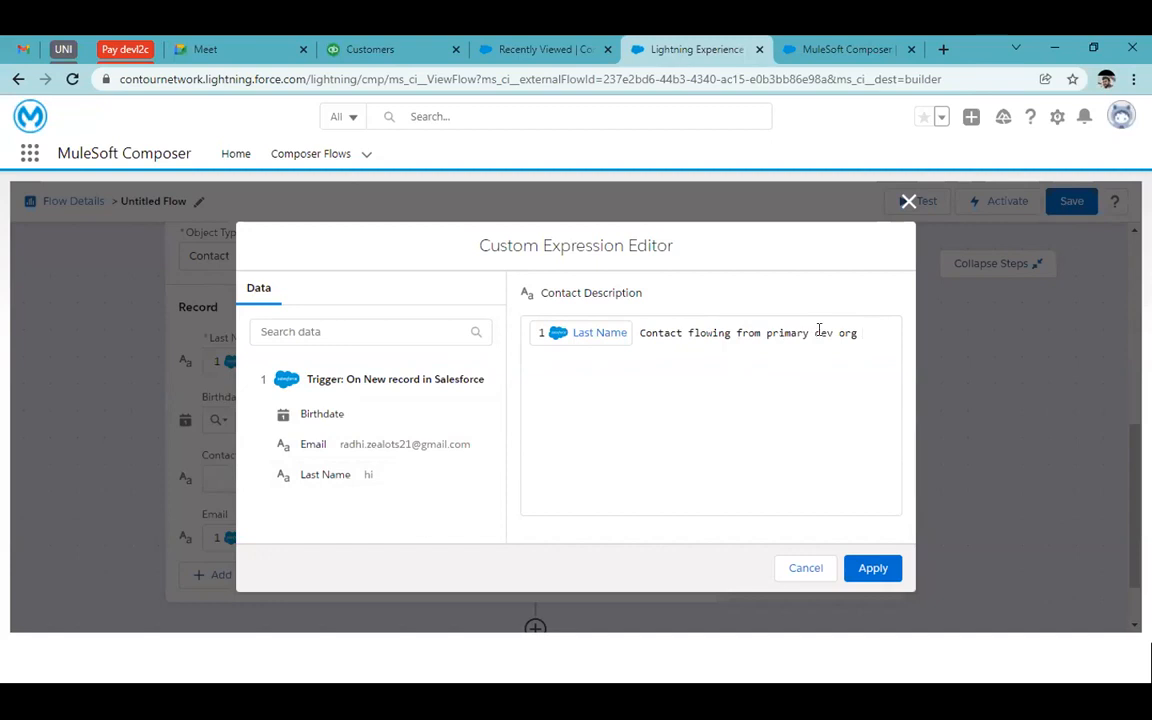
{"action": "type", "text": "to the s"}
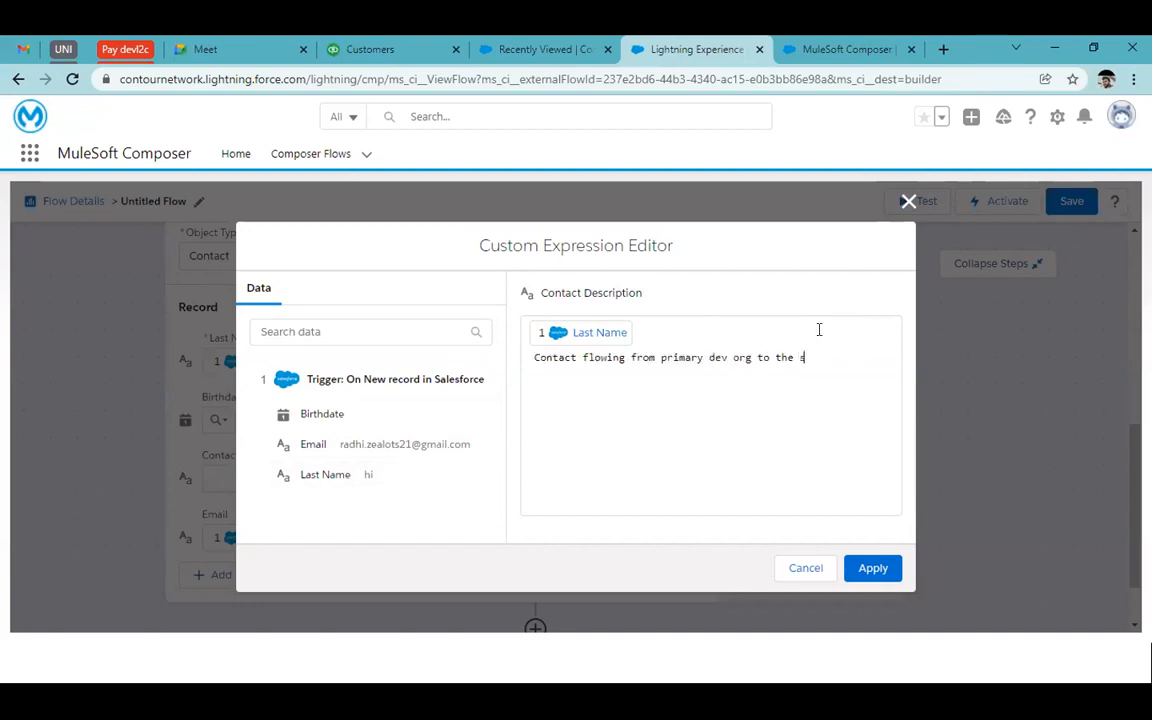
{"action": "type", "text": "ecodary"}
{"action": "left_click", "coordinate": [871, 568]}
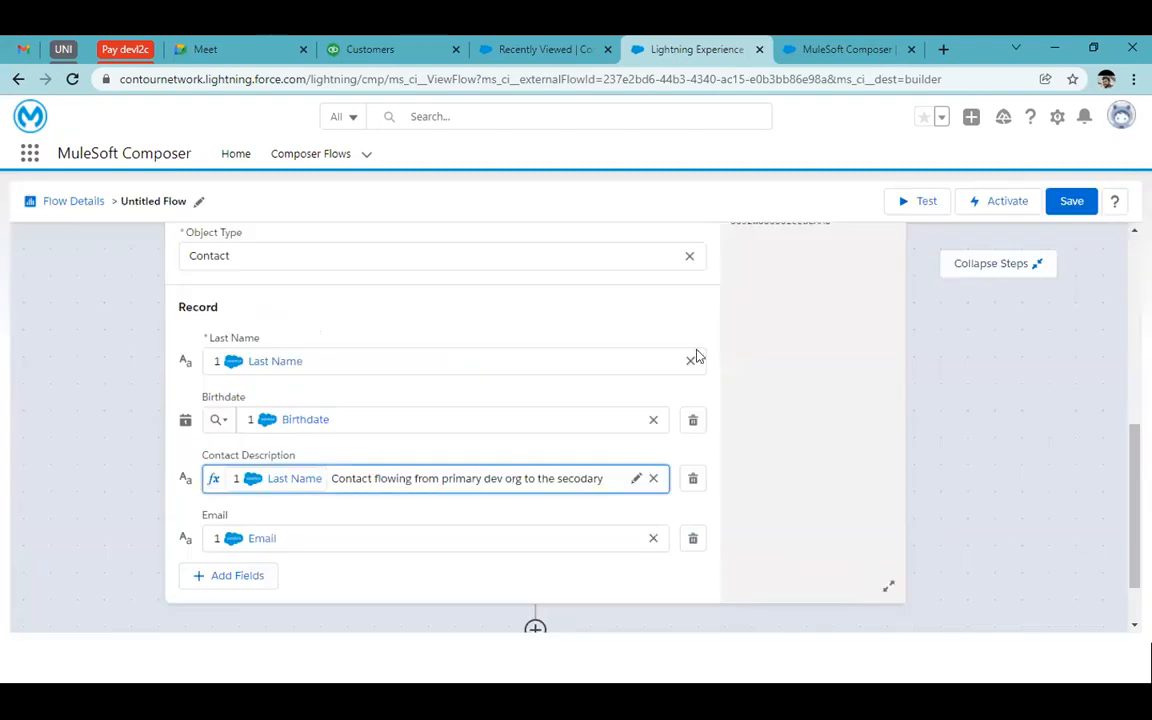
Review the trigger, If/Else and create-Contact steps, then start a test run
{"action": "scroll", "coordinate": [694, 355], "scroll_direction": "up", "scroll_amount": 3}
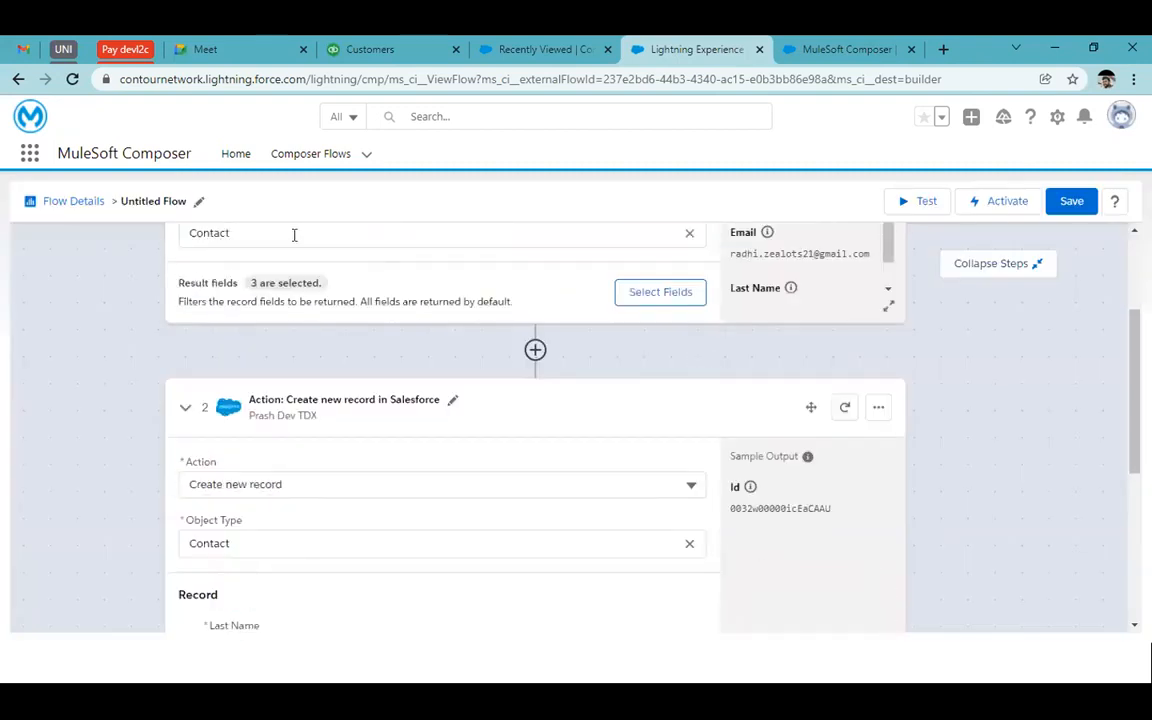
{"action": "scroll", "coordinate": [290, 231], "scroll_direction": "up", "scroll_amount": 2}
{"action": "scroll", "coordinate": [295, 337], "scroll_direction": "down", "scroll_amount": 5}
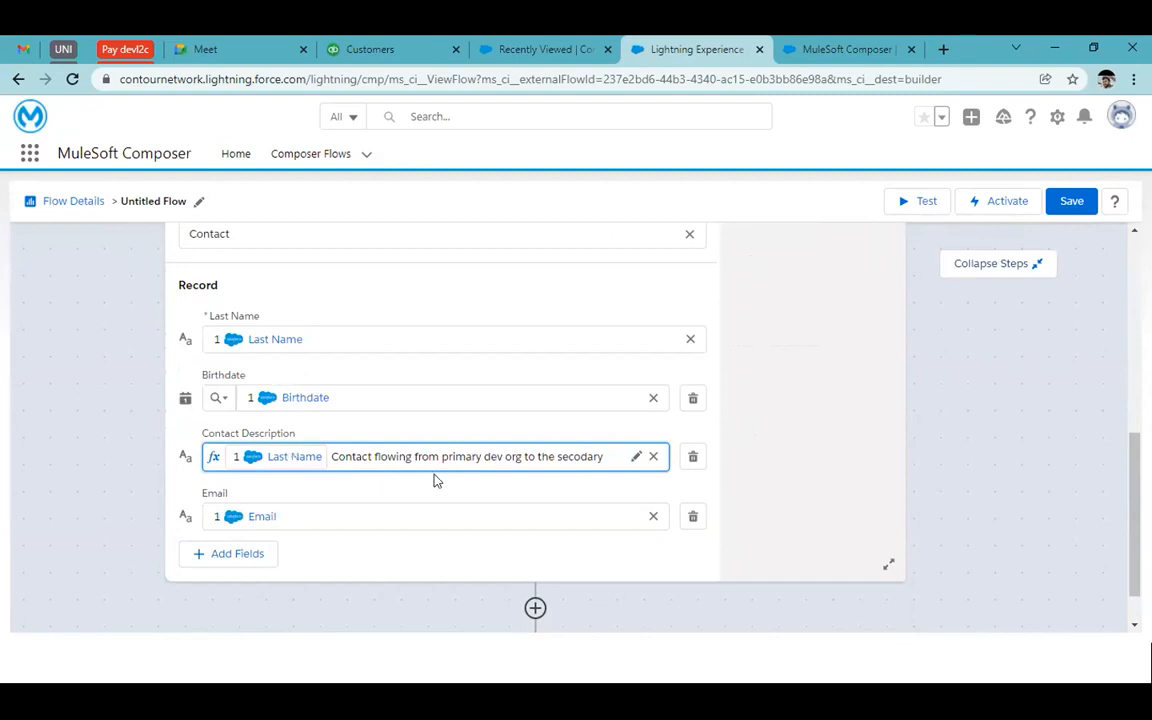
{"action": "scroll", "coordinate": [722, 522], "scroll_direction": "down", "scroll_amount": 1}
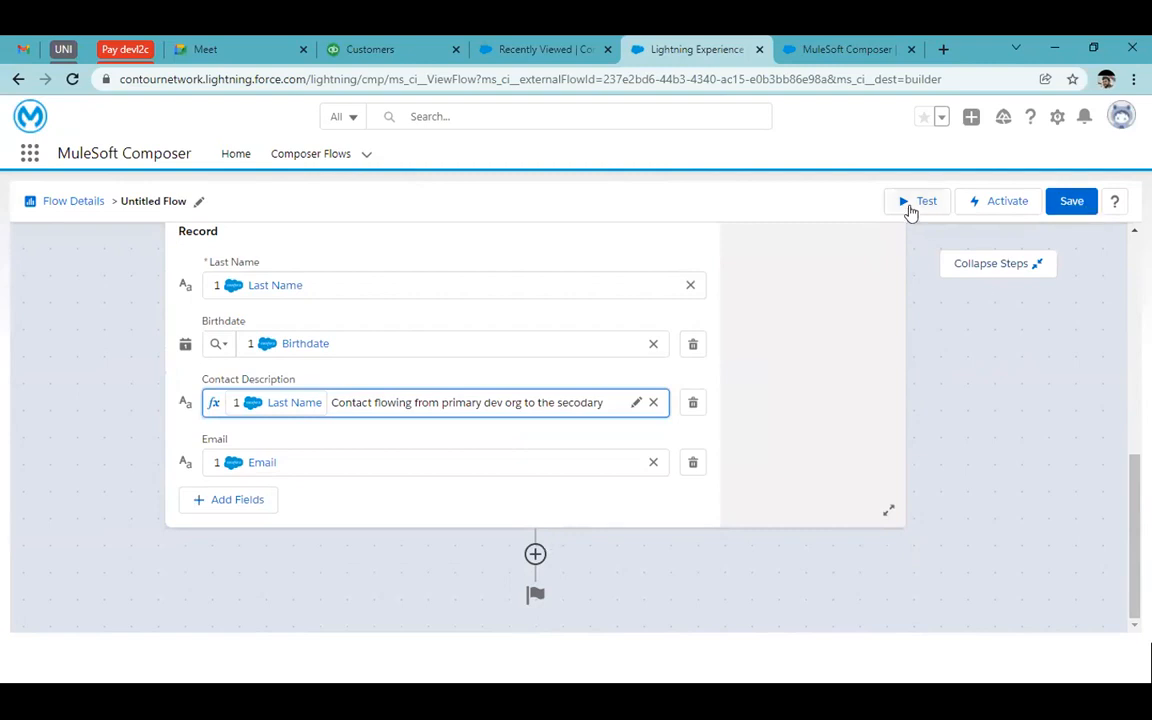
{"action": "scroll", "coordinate": [802, 419], "scroll_direction": "up", "scroll_amount": 10}
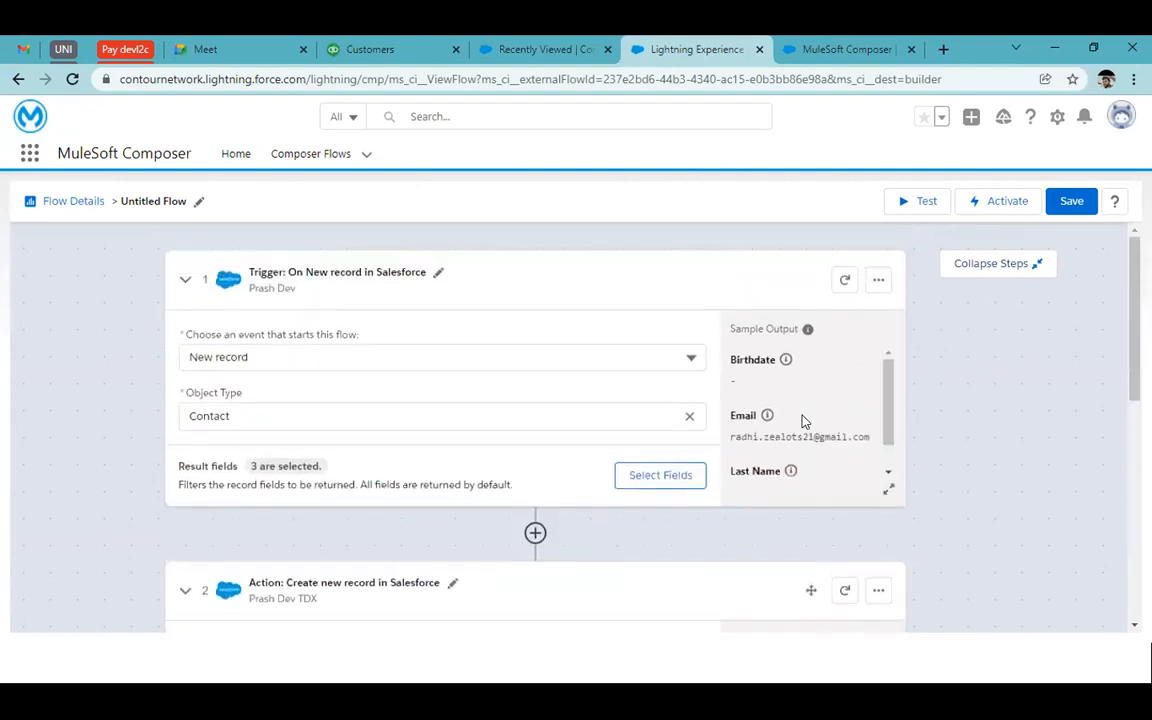
{"action": "scroll", "coordinate": [802, 419], "scroll_direction": "down", "scroll_amount": 3}
{"action": "scroll", "coordinate": [802, 419], "scroll_direction": "up", "scroll_amount": 1}
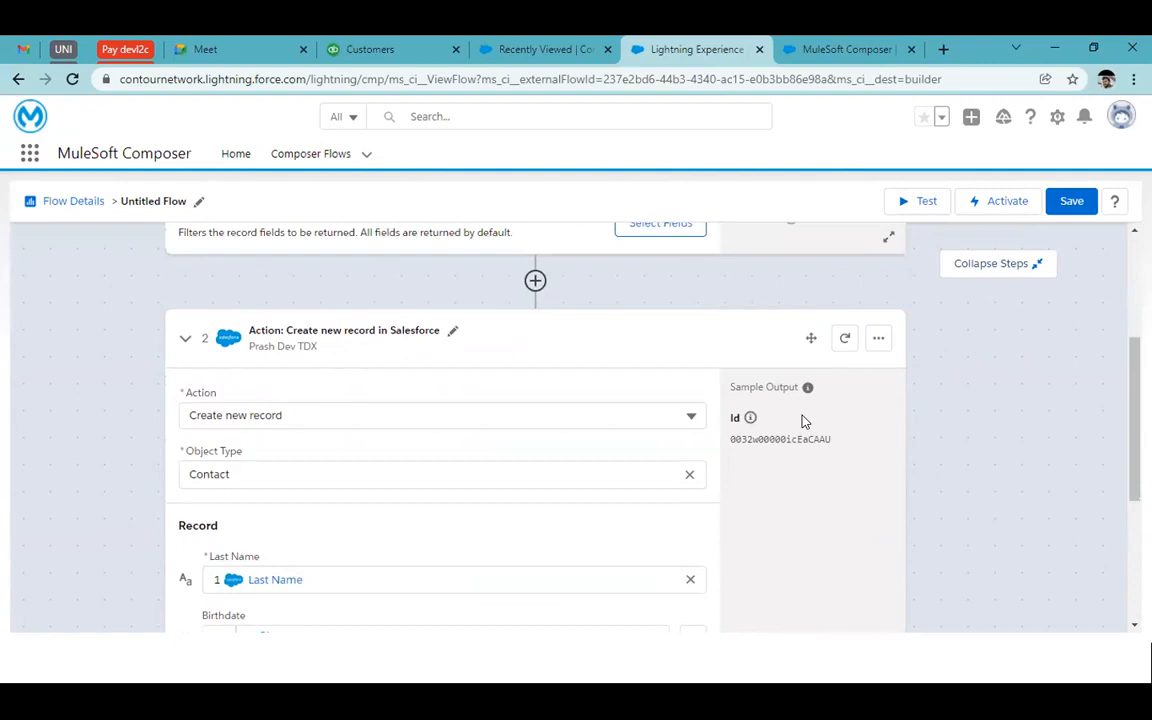
{"action": "scroll", "coordinate": [640, 378], "scroll_direction": "up", "scroll_amount": 1}
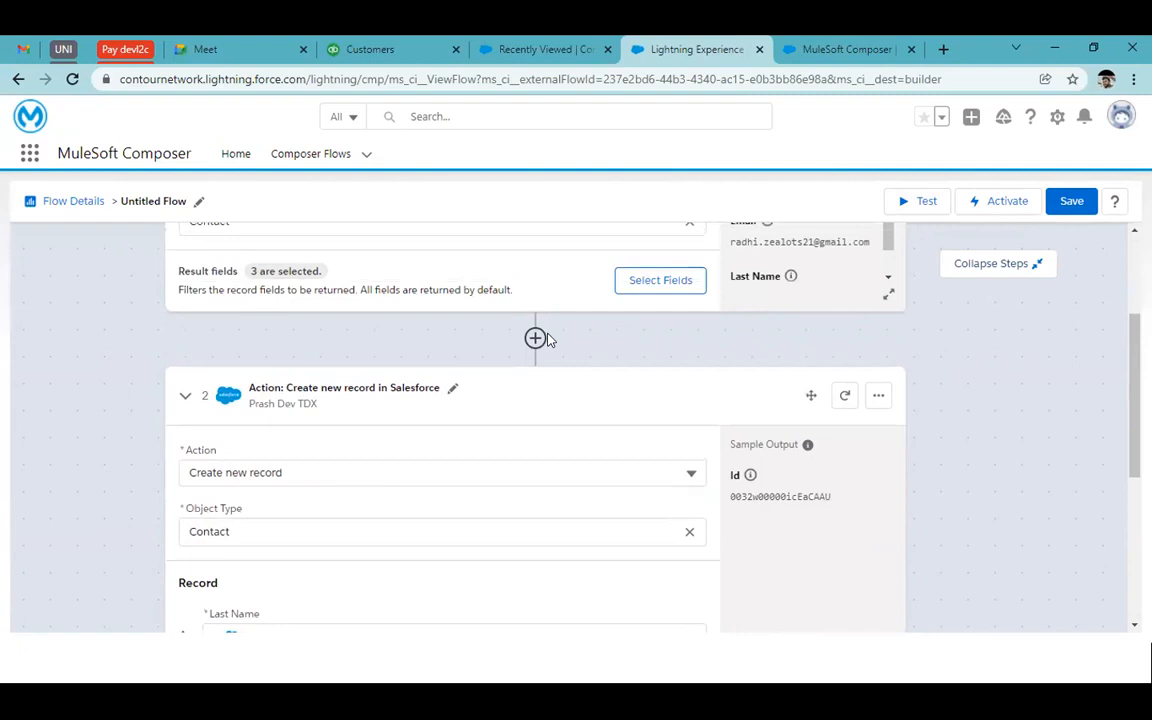
{"action": "left_click", "coordinate": [904, 202]}
Name the flow 'Demo 1' so the test runs, awaiting a new Contact event
{"action": "left_click", "coordinate": [614, 414]}
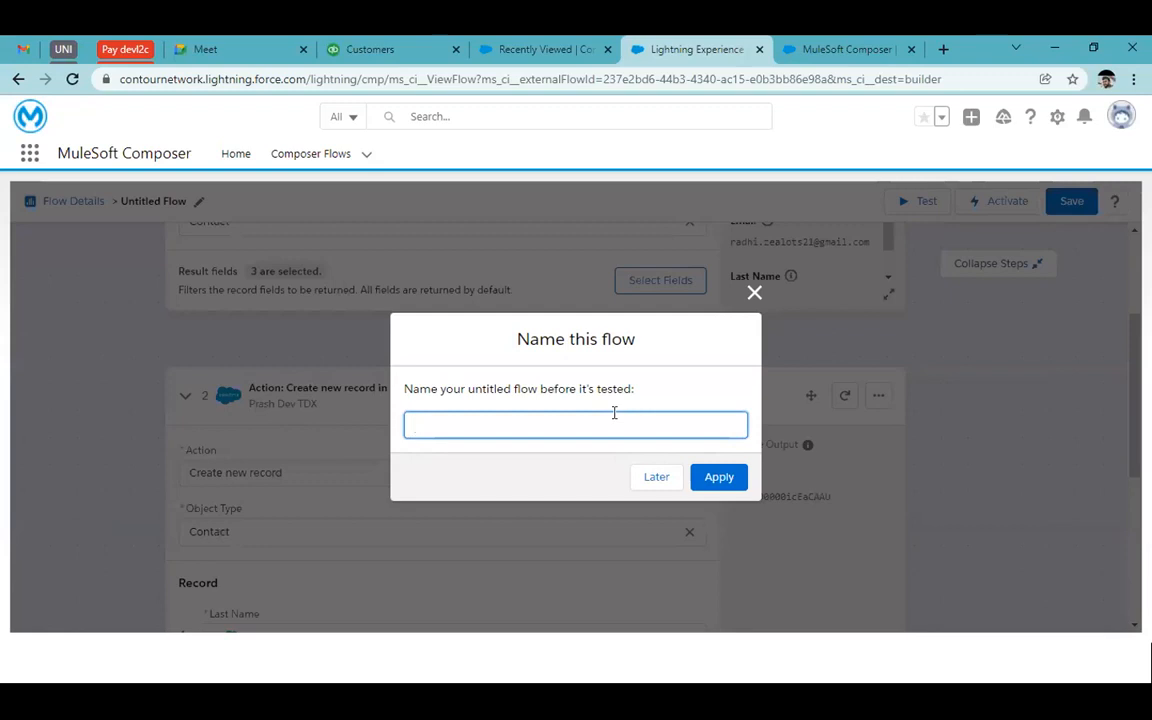
{"action": "type", "text": "Demo 1"}
{"action": "left_click", "coordinate": [728, 477]}
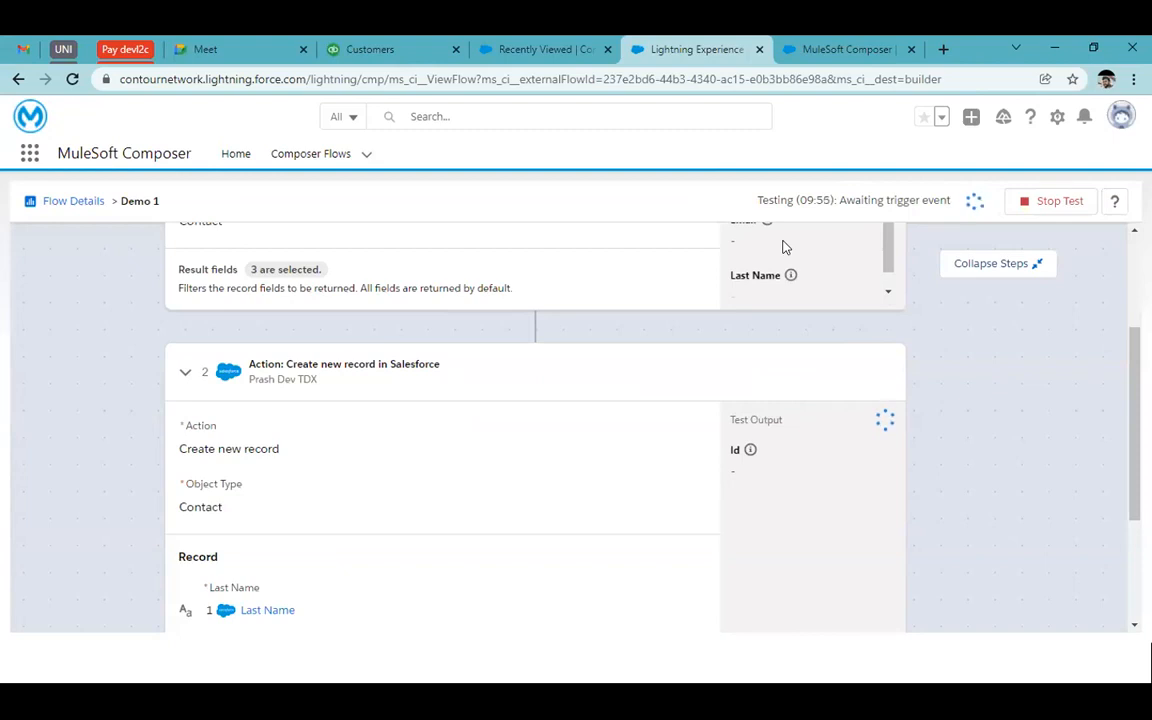
{"action": "scroll", "coordinate": [788, 343], "scroll_direction": "up", "scroll_amount": 2}
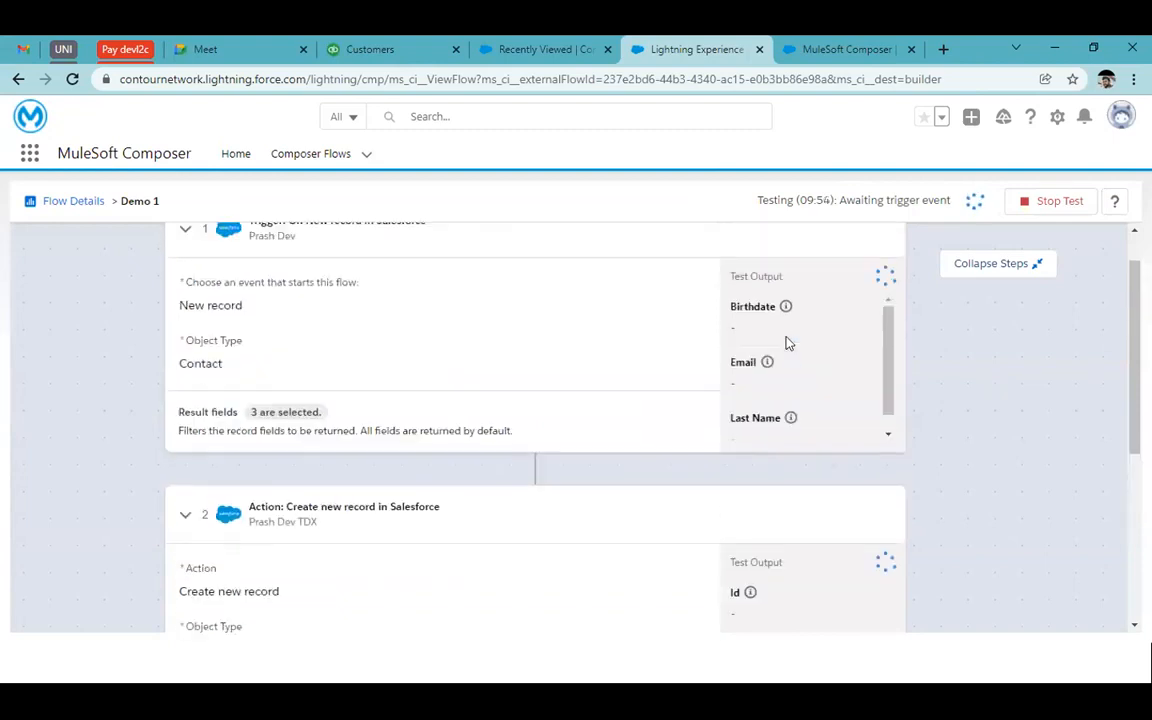
{"action": "scroll", "coordinate": [905, 284], "scroll_direction": "up", "scroll_amount": 1}
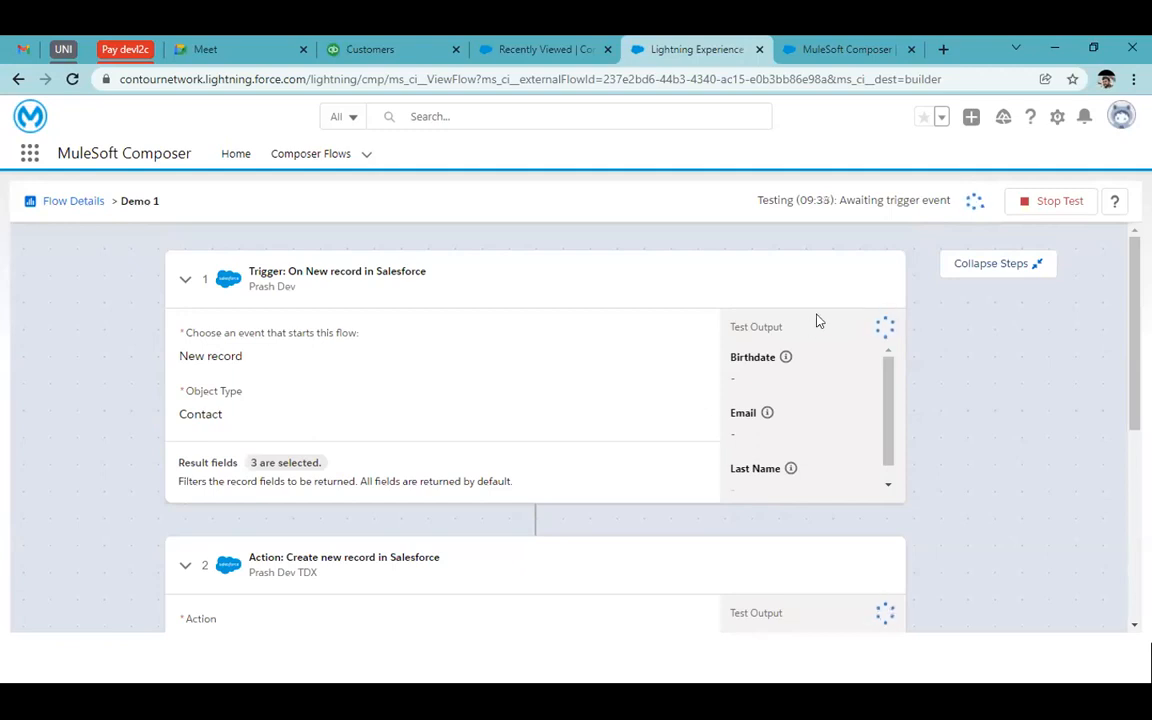
Stop the test, activate Demo 1, and collapse the flow steps
{"action": "left_click", "coordinate": [1045, 216]}
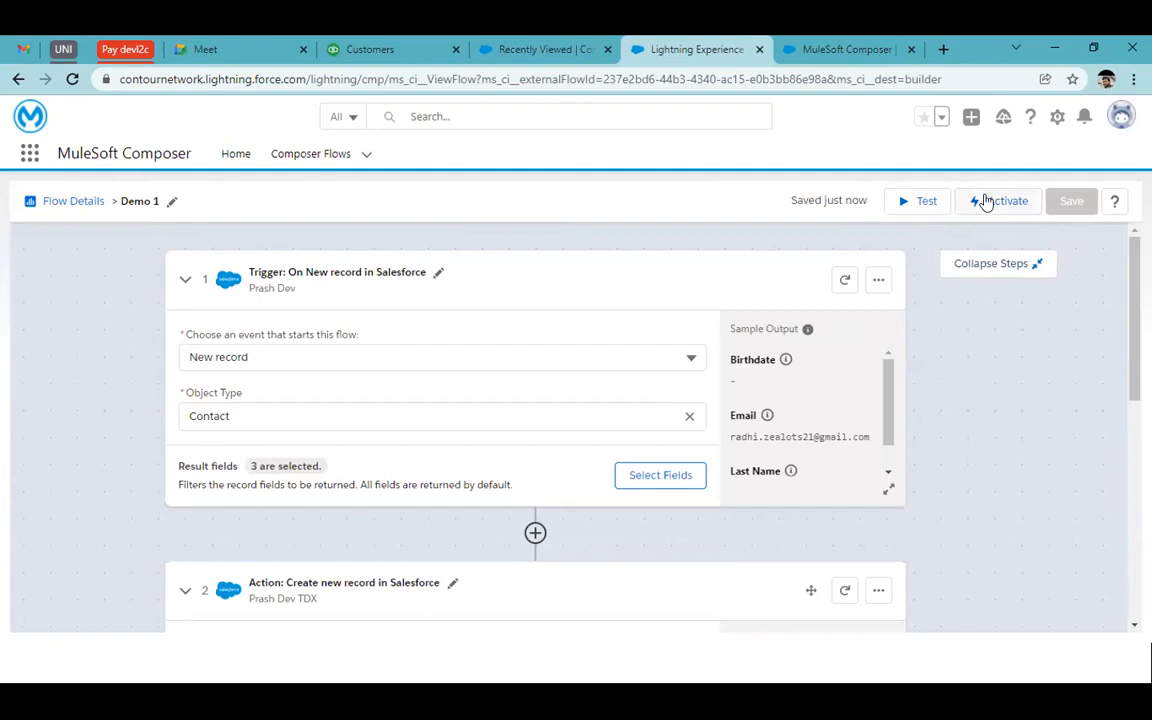
{"action": "left_click", "coordinate": [986, 202]}
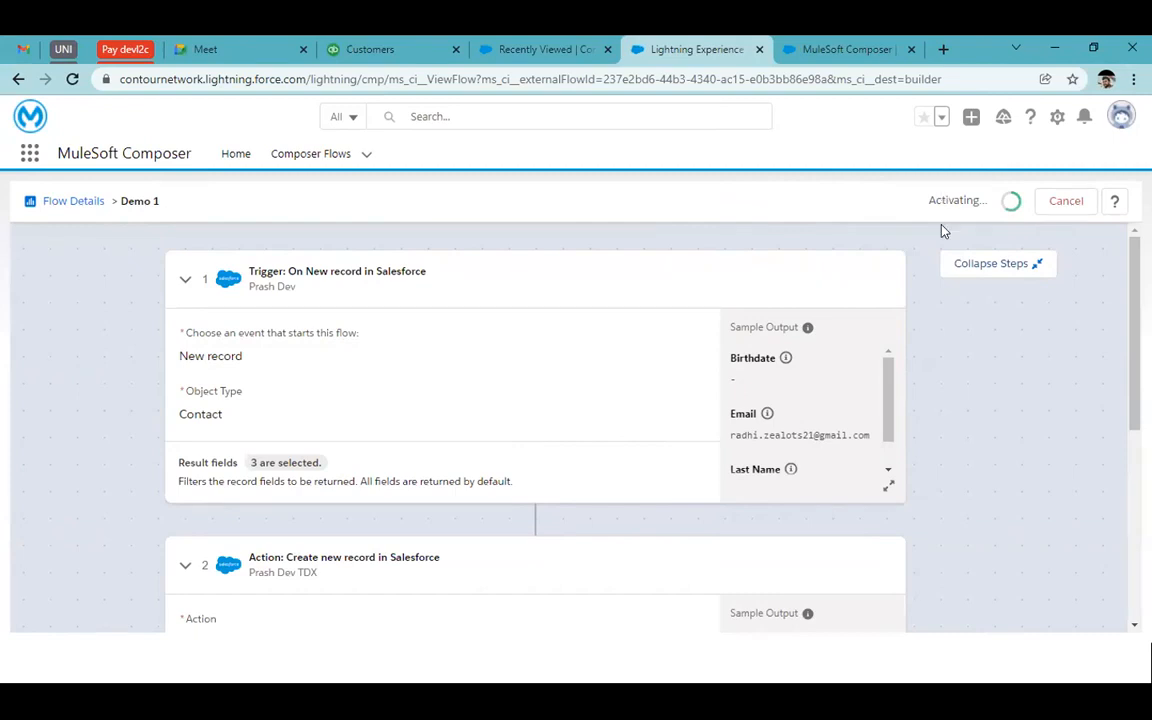
{"action": "left_click", "coordinate": [1025, 268]}
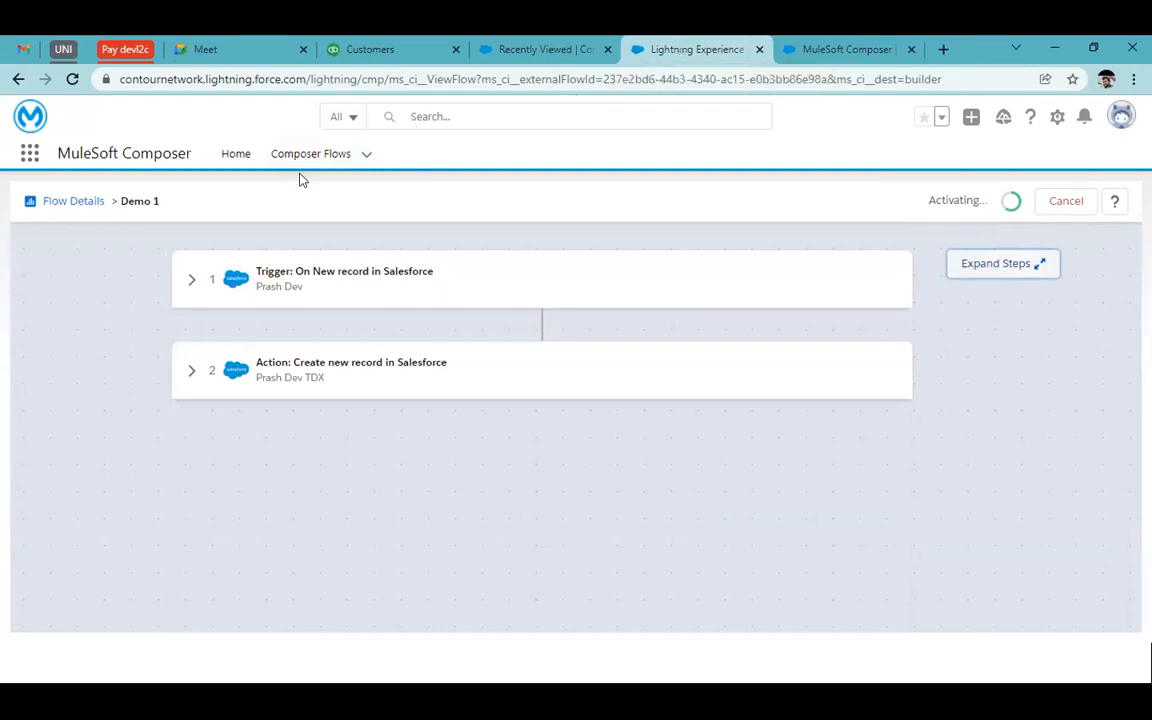
{"action": "right_click", "coordinate": [328, 160]}
Log in to another org at login.salesforce.com with a saved account, then return to Demo 1
{"action": "key", "text": "Escape"}
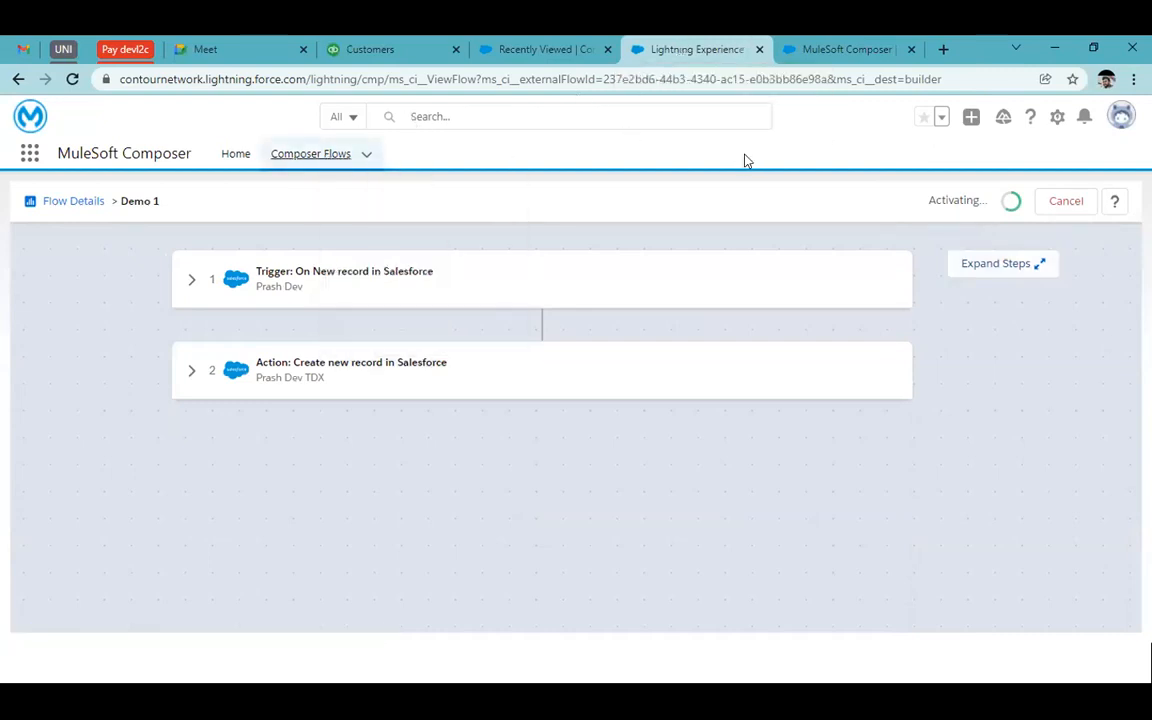
{"action": "type", "text": "login.salesforce.com"}
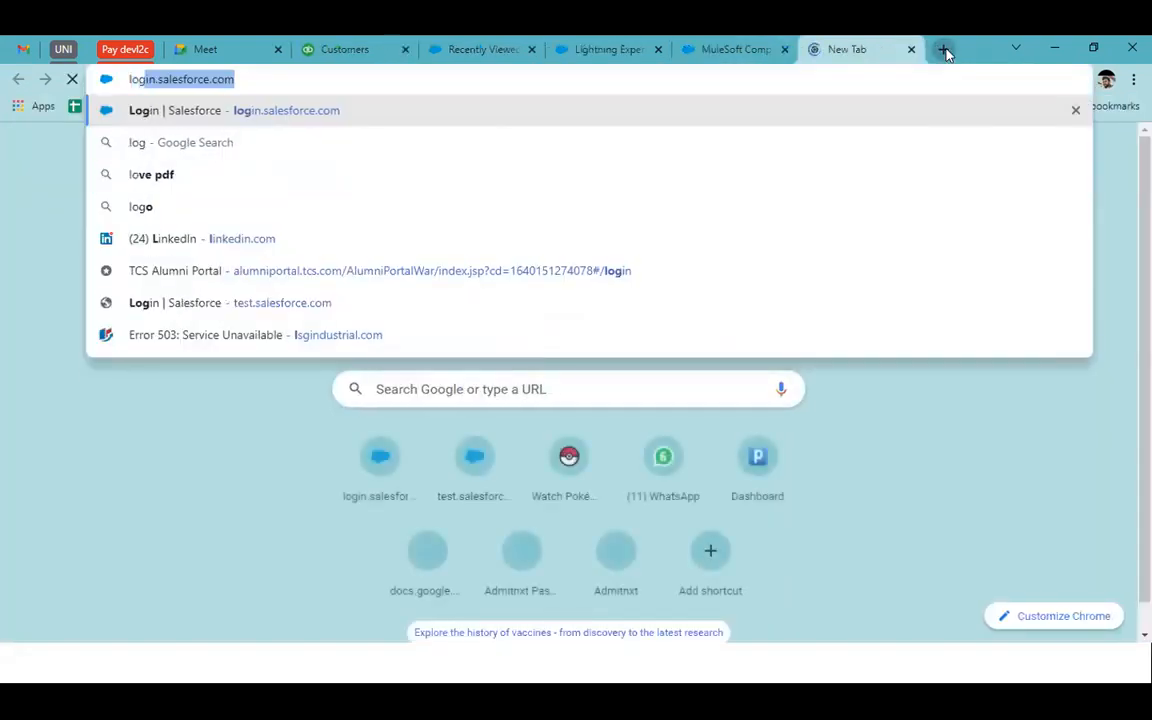
{"action": "key", "text": "Return"}
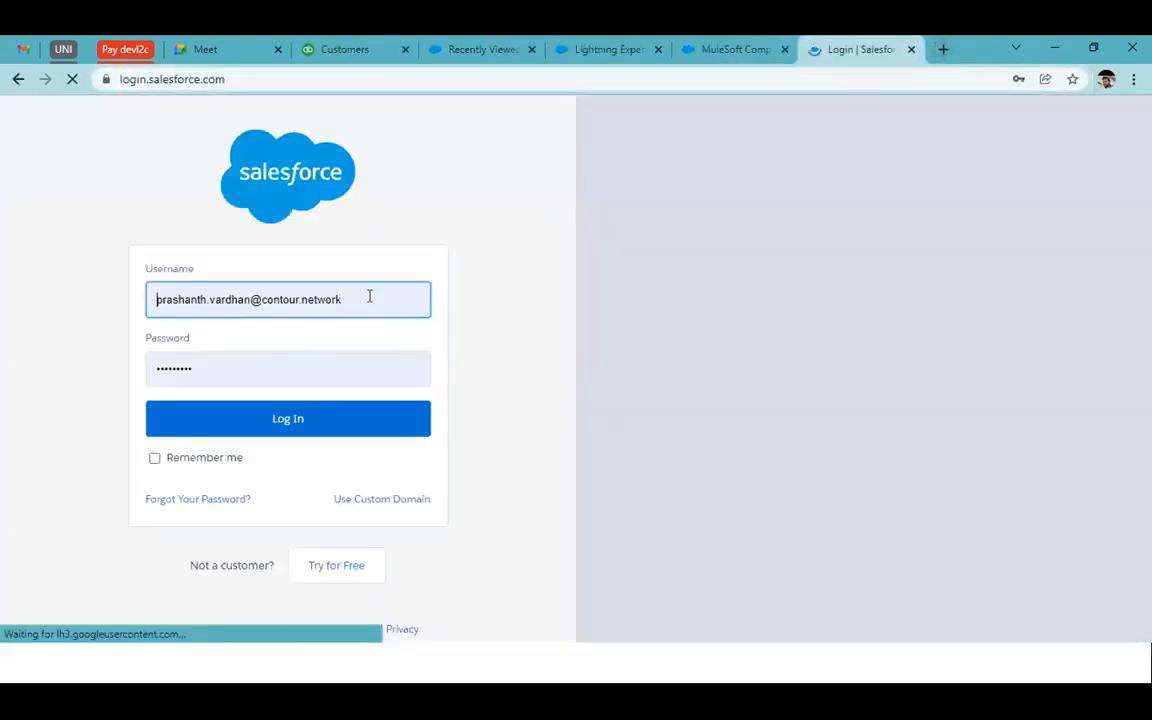
{"action": "double_click", "coordinate": [369, 296]}
{"action": "key", "text": "ctrl+a"}
{"action": "key", "text": "BackSpace"}
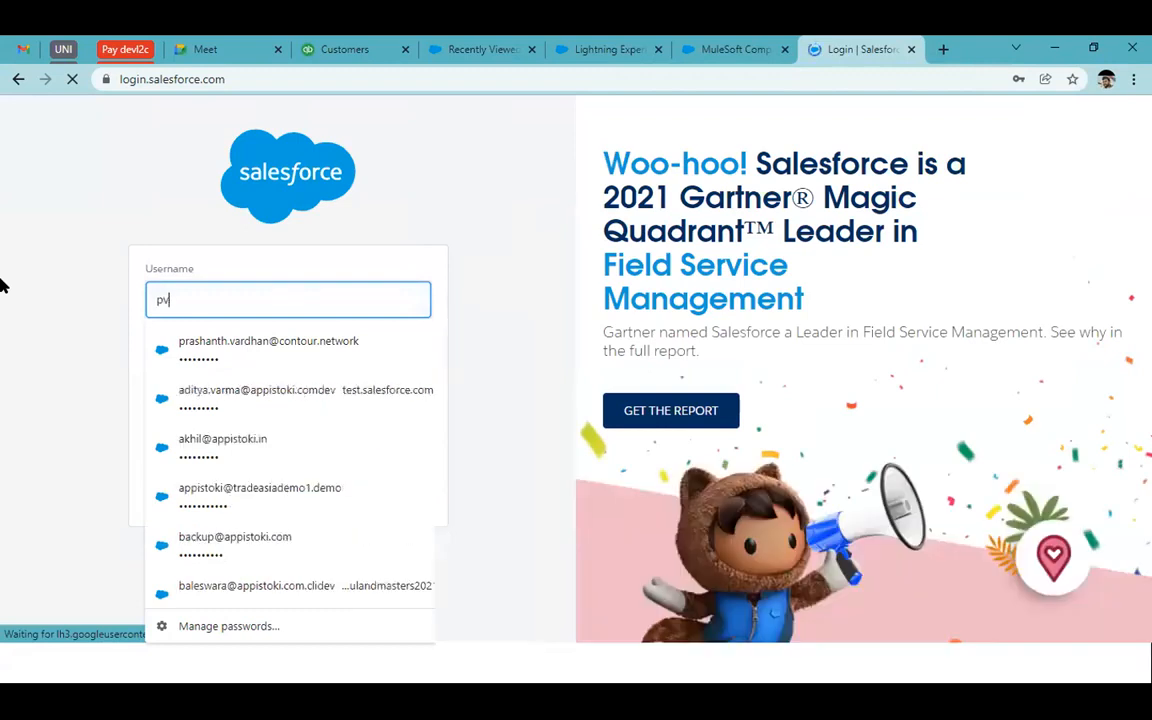
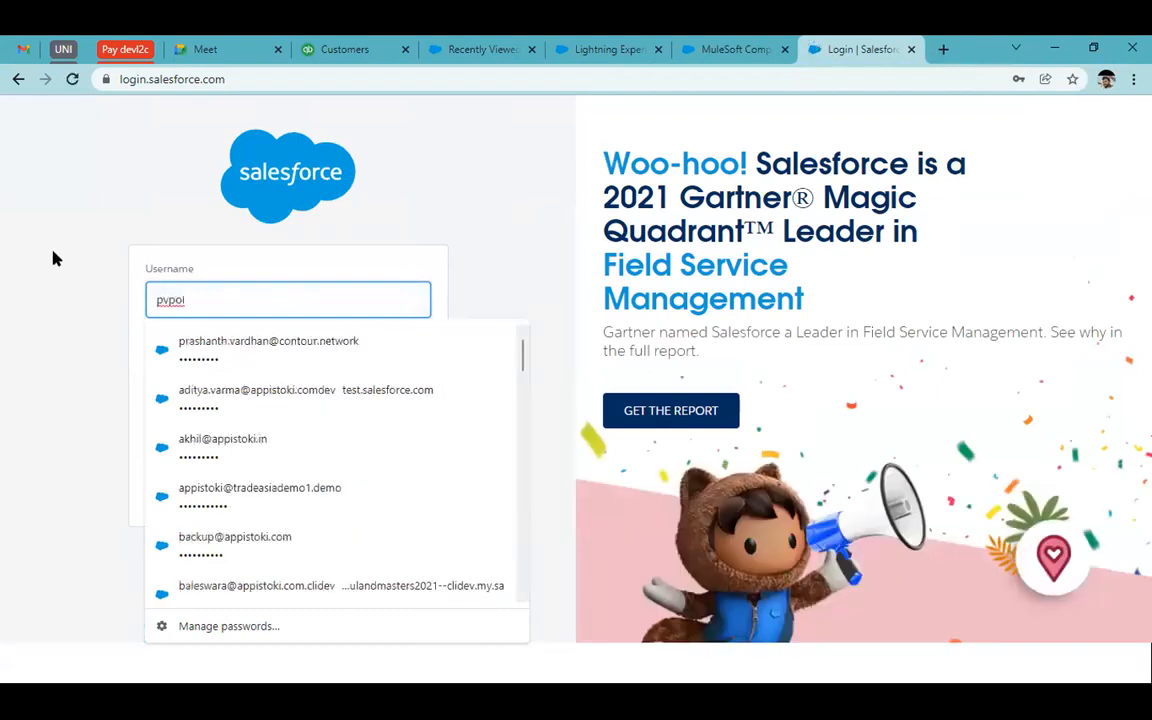
{"action": "left_click", "coordinate": [270, 540]}
{"action": "left_click", "coordinate": [335, 416]}
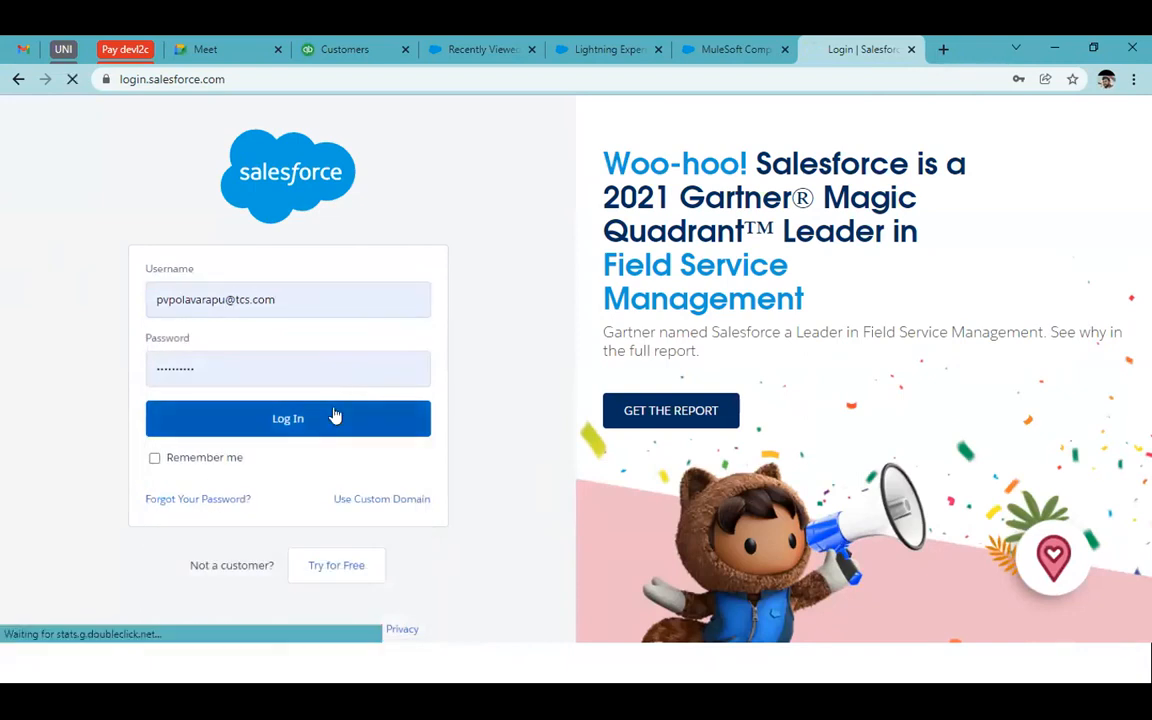
{"action": "left_click", "coordinate": [717, 43]}
{"action": "left_click", "coordinate": [622, 45]}
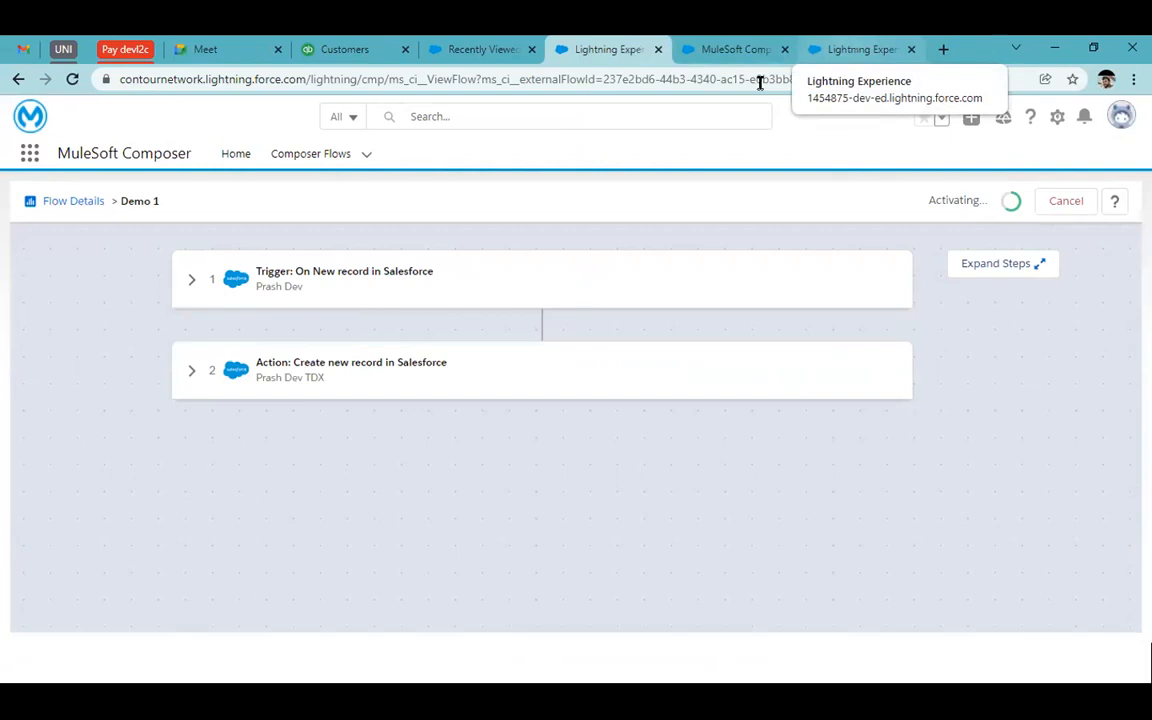
Open Composer Flows in a new tab and open Test SF to SF
{"action": "right_click", "coordinate": [310, 163]}
{"action": "left_click", "coordinate": [345, 176]}
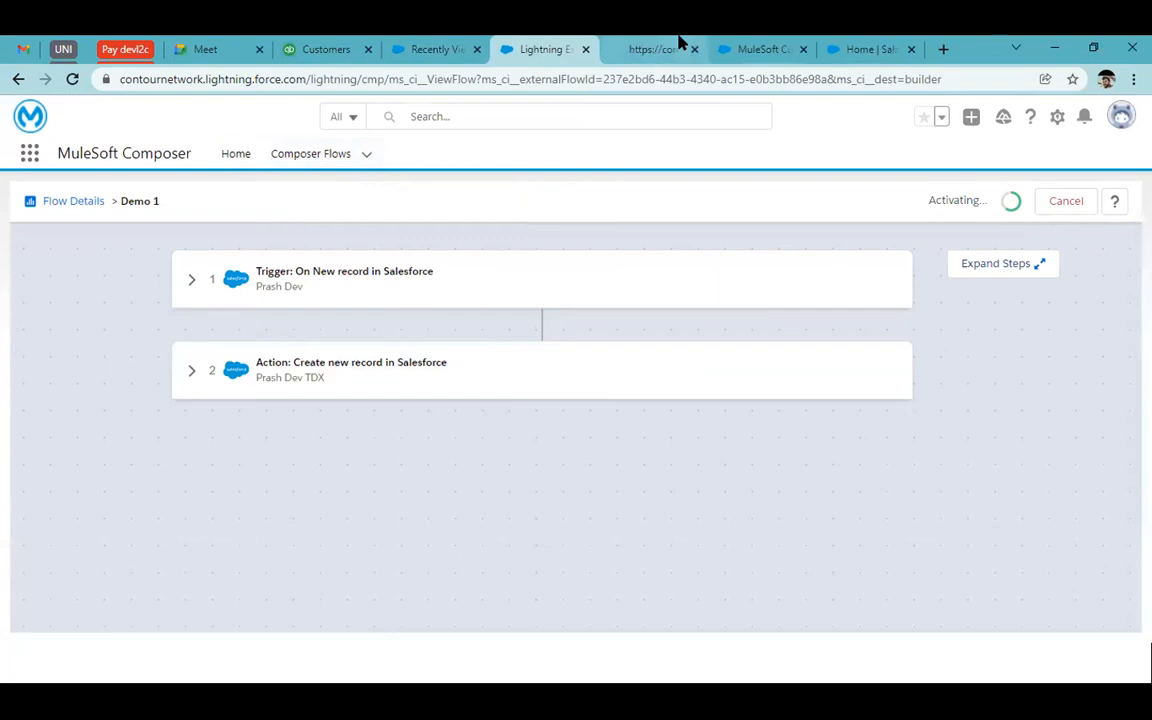
{"action": "left_click", "coordinate": [660, 48]}
{"action": "left_click", "coordinate": [545, 45]}
{"action": "left_click", "coordinate": [641, 41]}
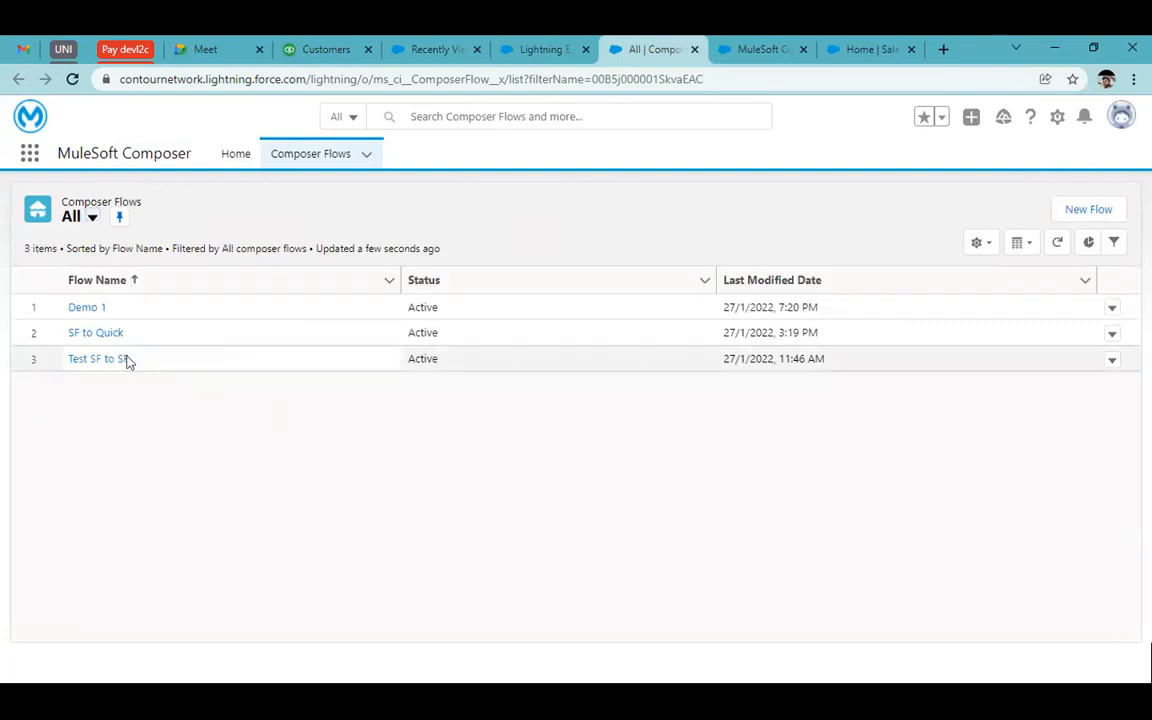
{"action": "left_click", "coordinate": [117, 360]}
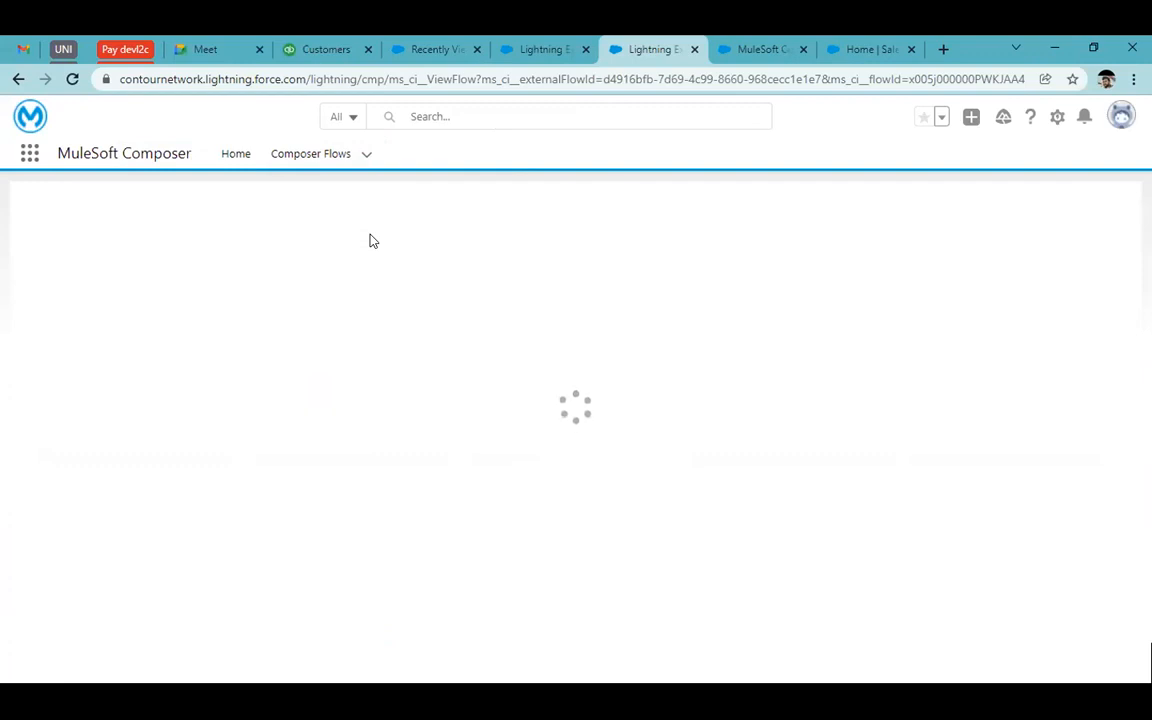
{"action": "left_click", "coordinate": [575, 45]}
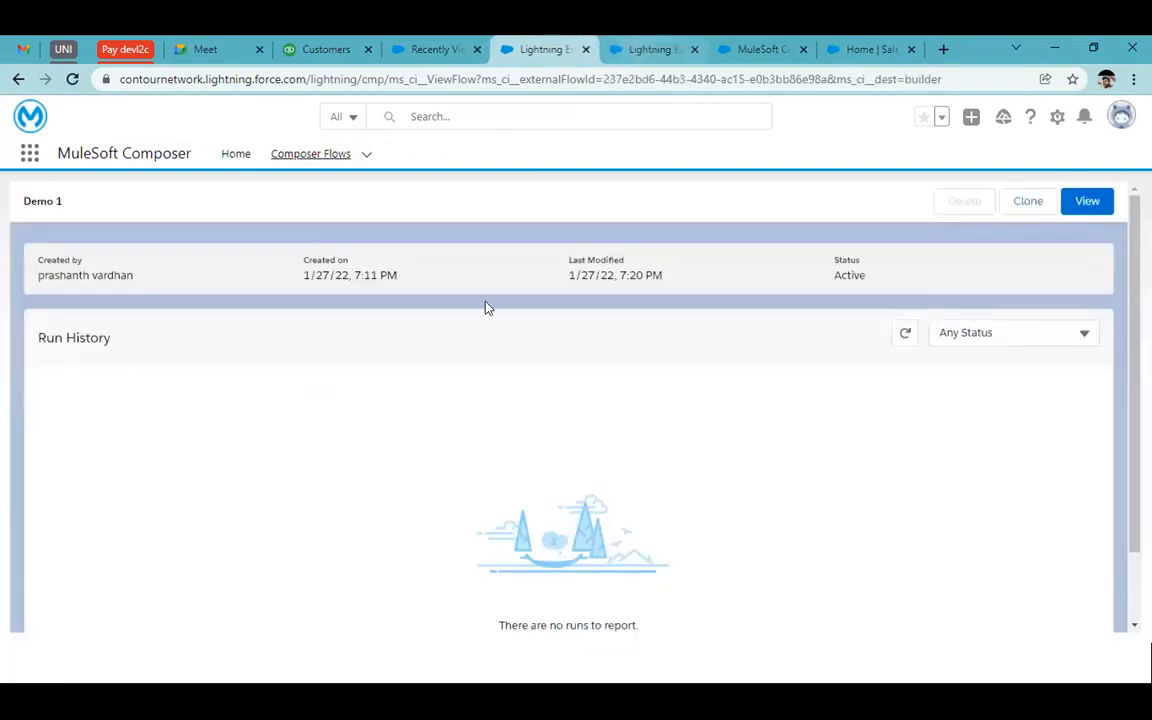
{"action": "left_click", "coordinate": [866, 45]}
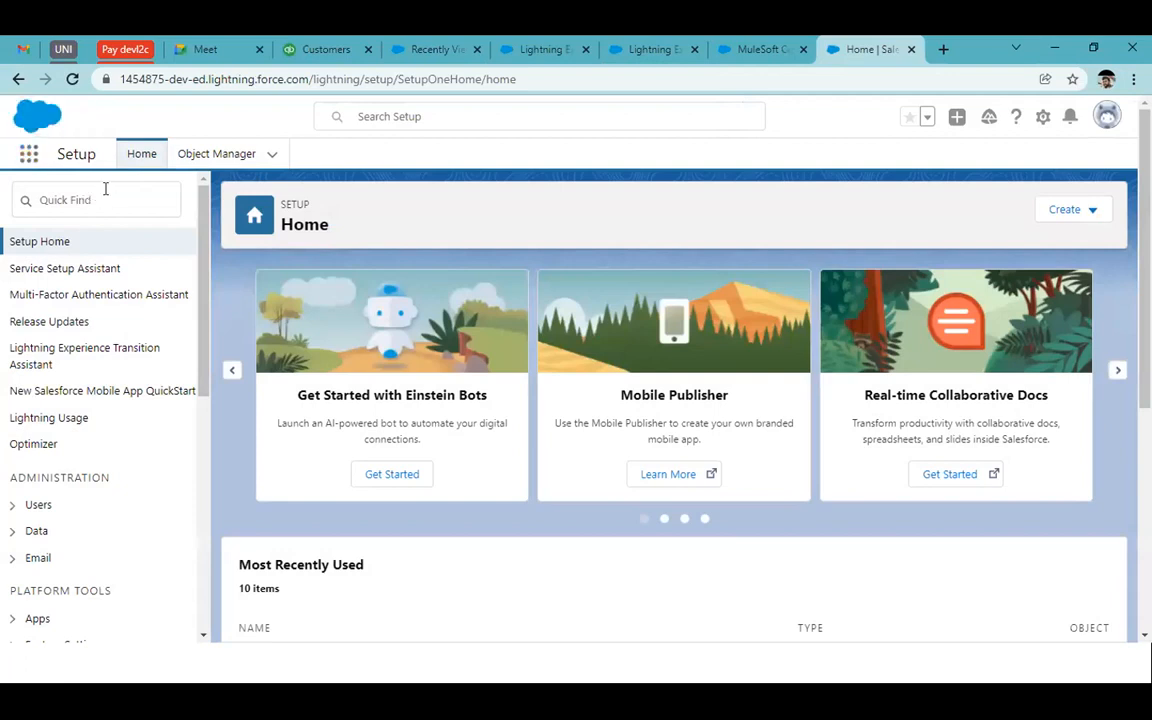
Find the Sales app by searching 'sale' in the App Launcher and open its Contacts list
{"action": "left_click", "coordinate": [28, 153]}
{"action": "type", "text": "sa"}
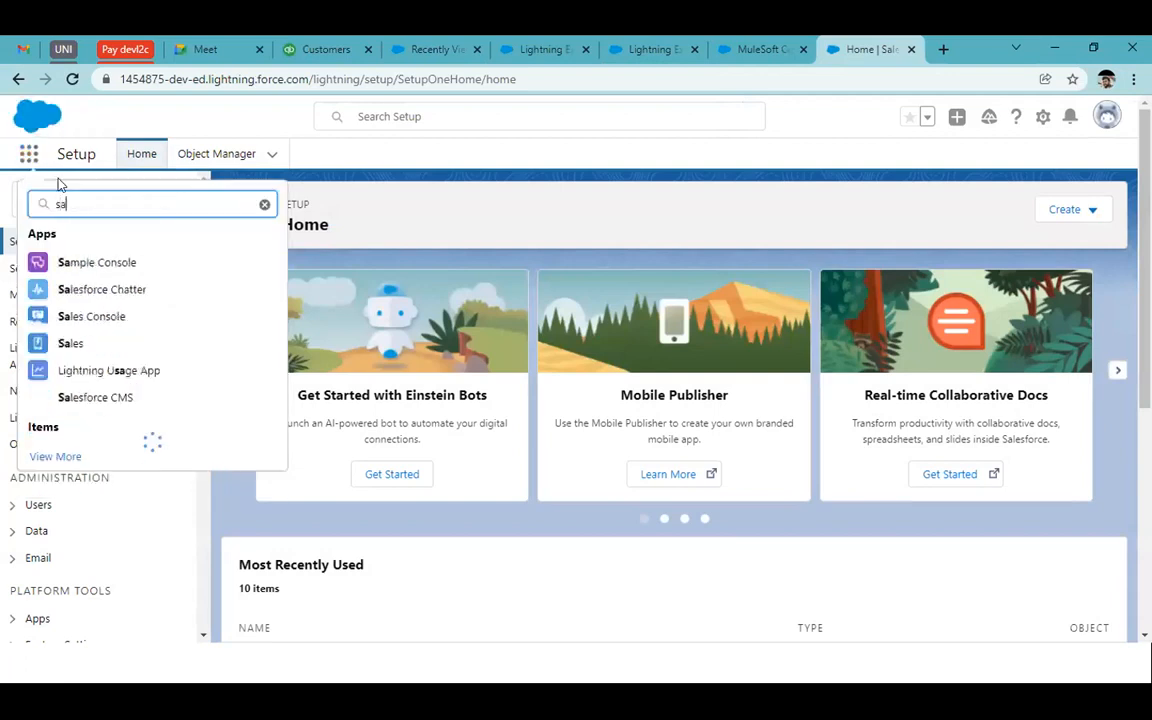
{"action": "type", "text": "le"}
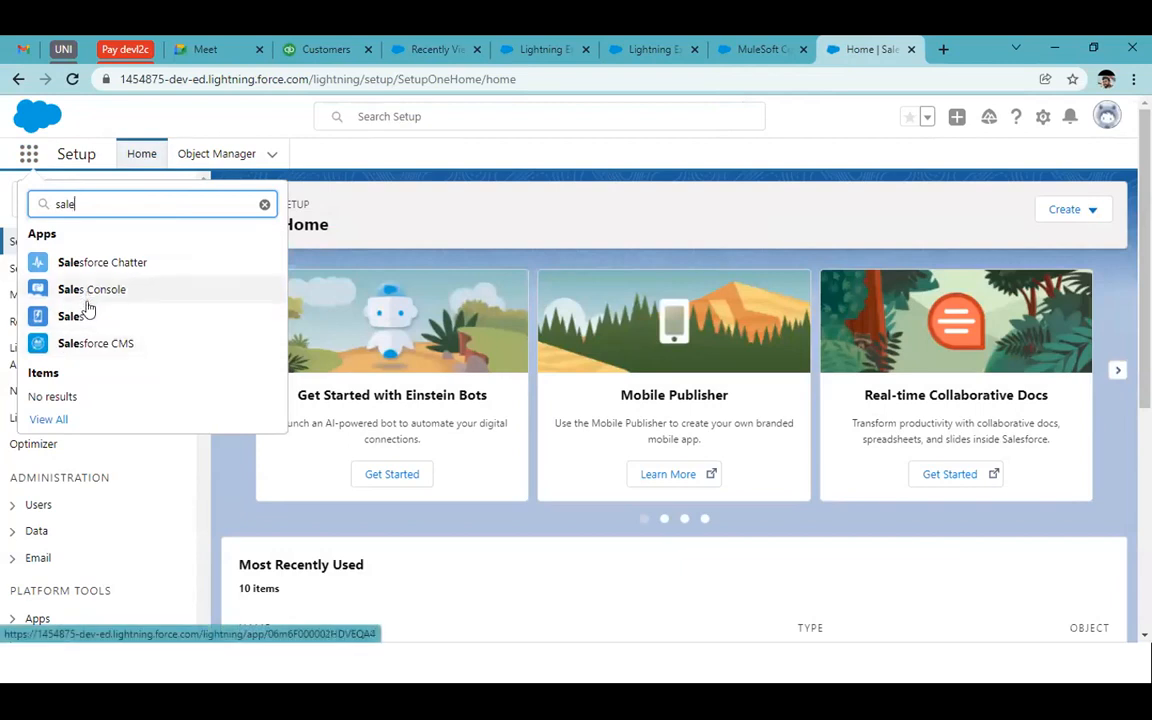
{"action": "left_click", "coordinate": [80, 316]}
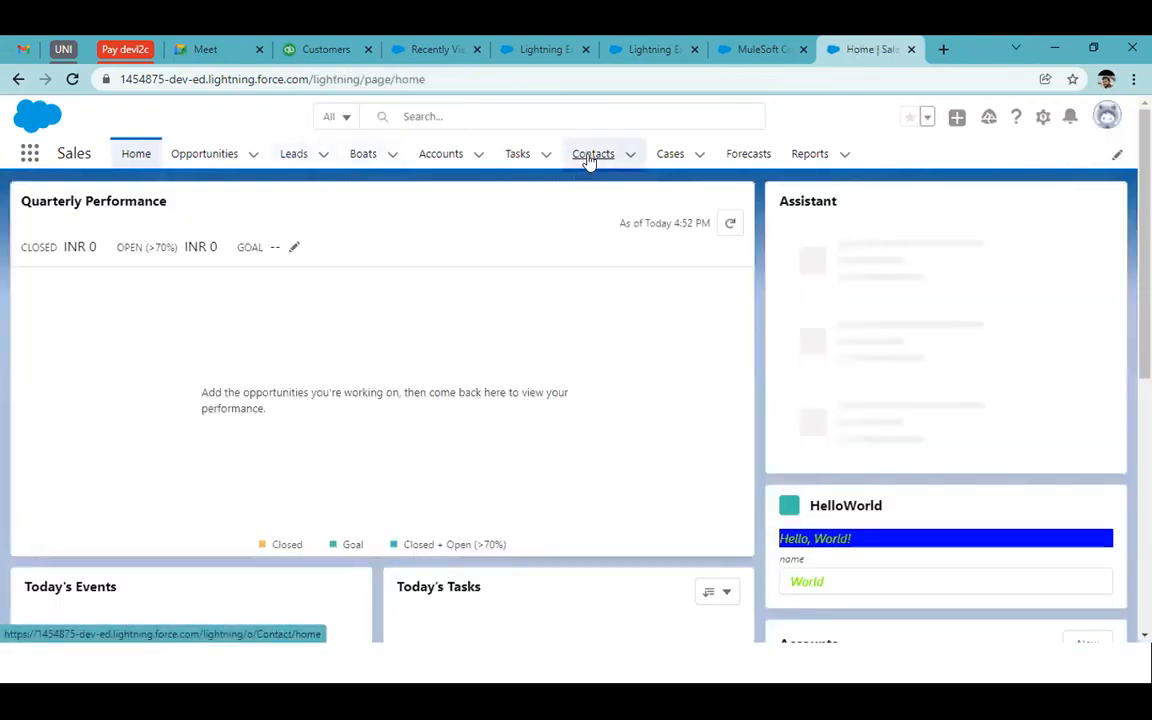
{"action": "left_click", "coordinate": [590, 160]}
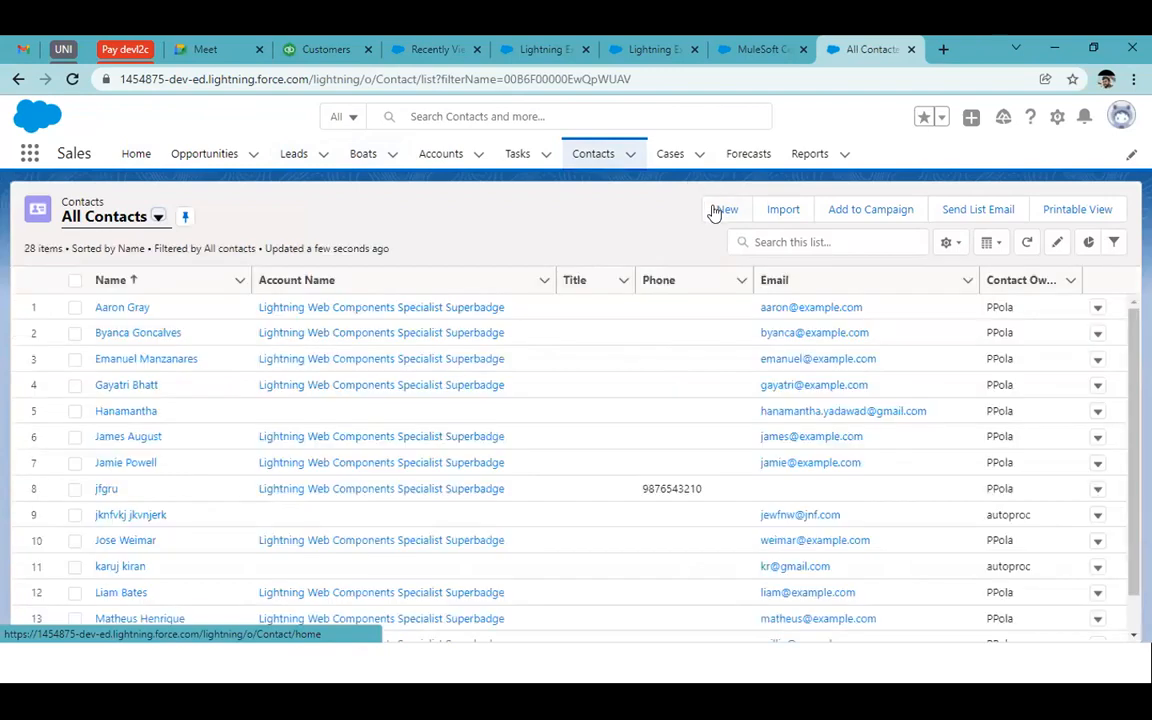
Start a new contact and autofill its last name, first name and phone
{"action": "left_click", "coordinate": [722, 210]}
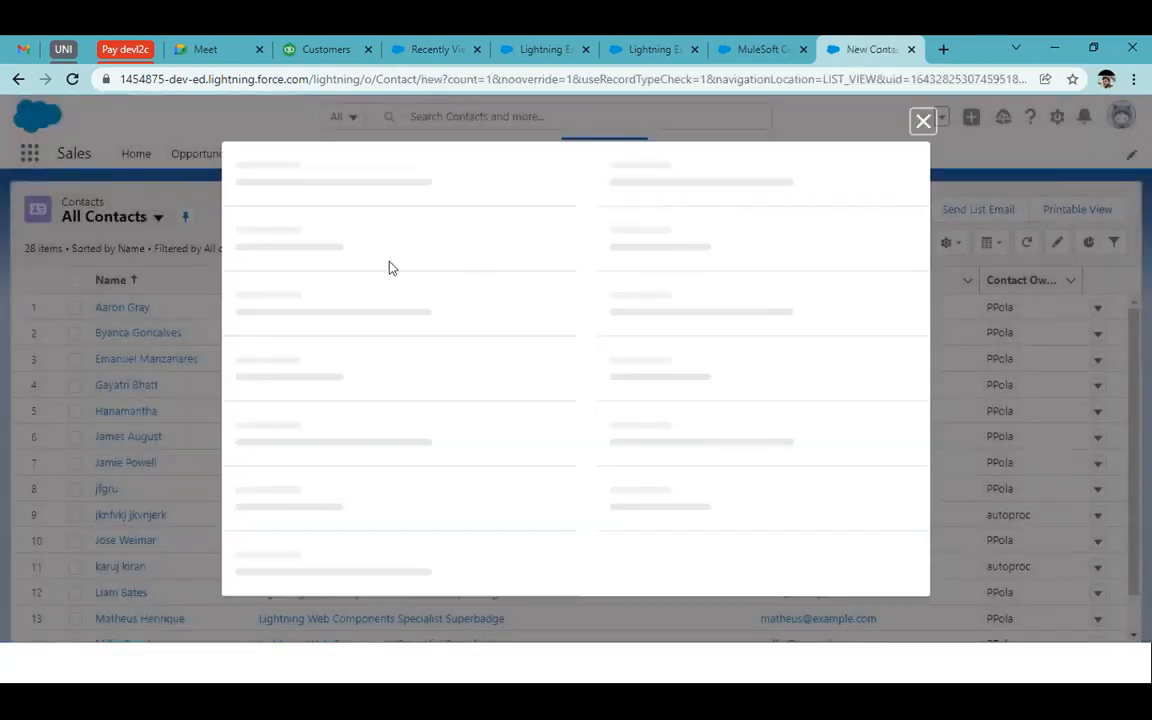
{"action": "left_click", "coordinate": [278, 424]}
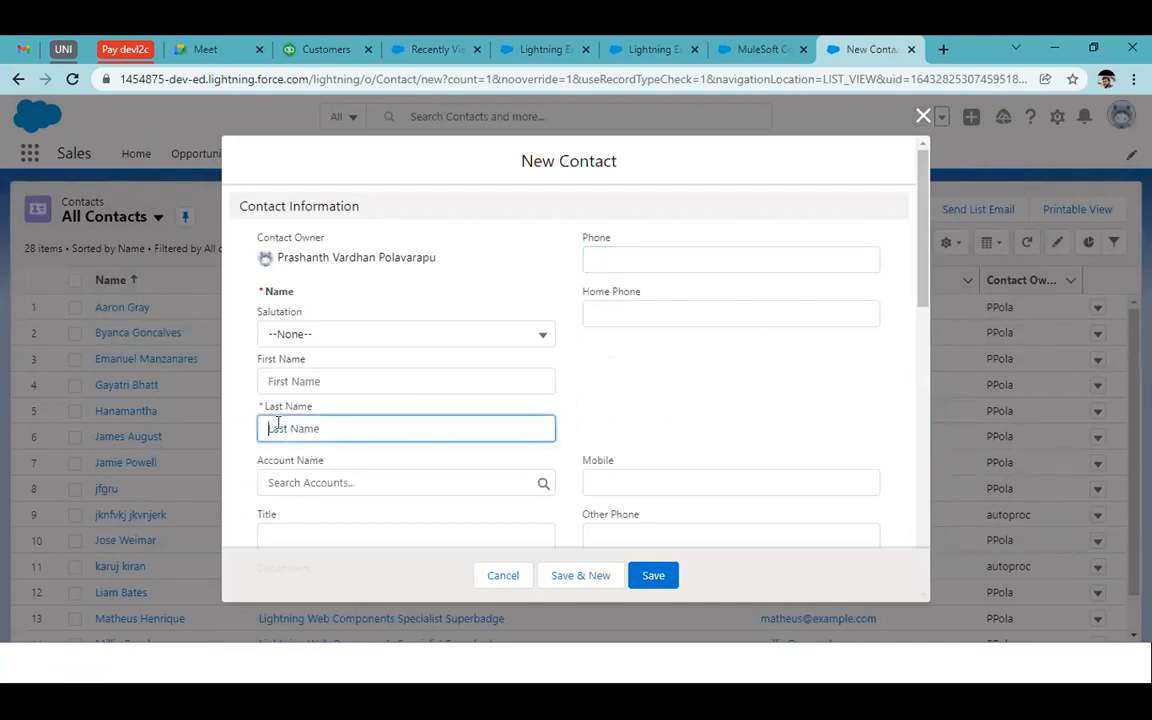
{"action": "left_click", "coordinate": [345, 208]}
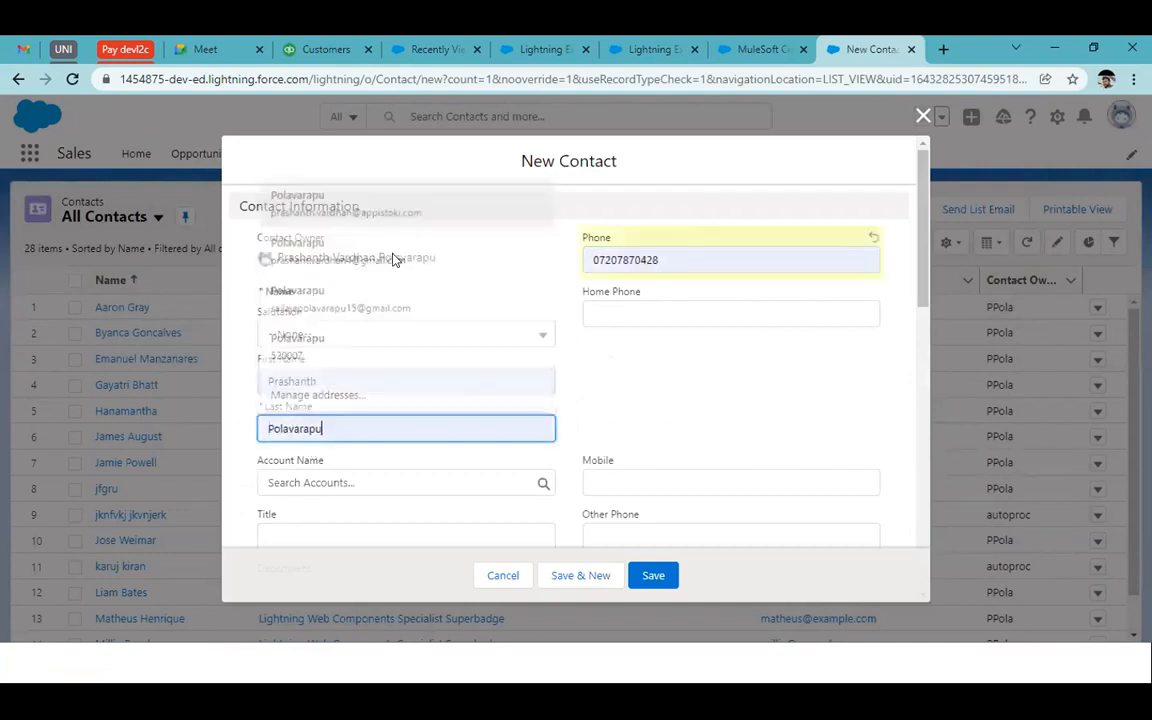
{"action": "scroll", "coordinate": [635, 438], "scroll_direction": "down", "scroll_amount": 1}
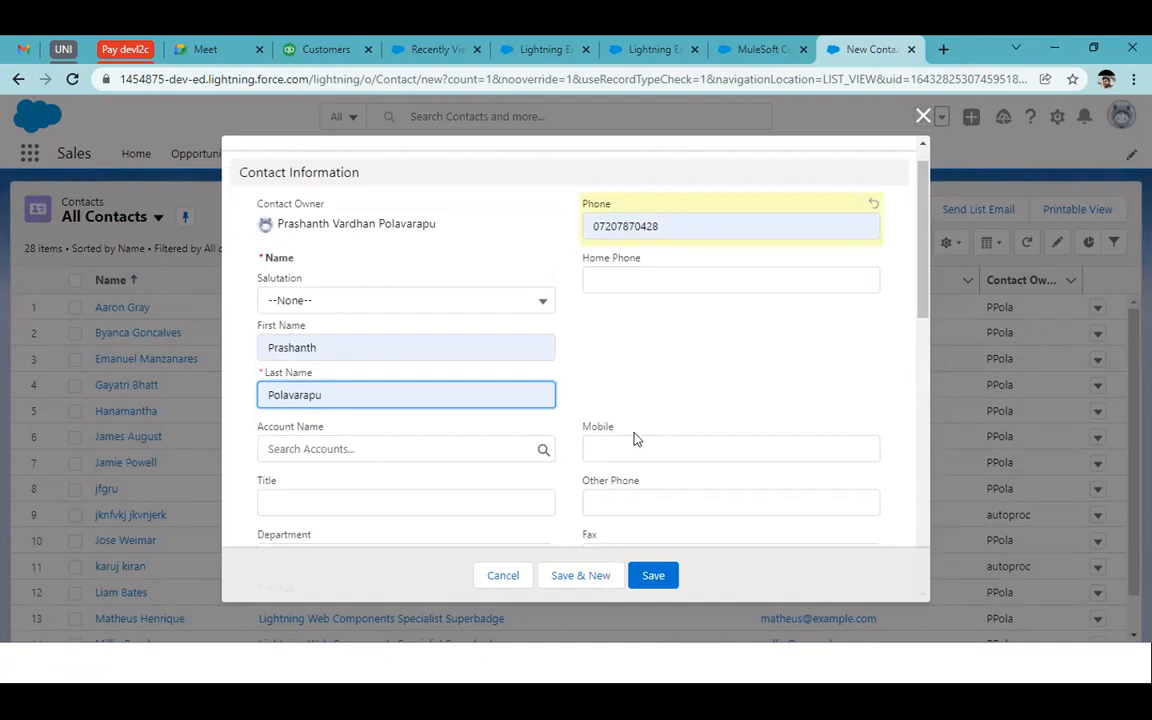
{"action": "scroll", "coordinate": [643, 369], "scroll_direction": "down", "scroll_amount": 3}
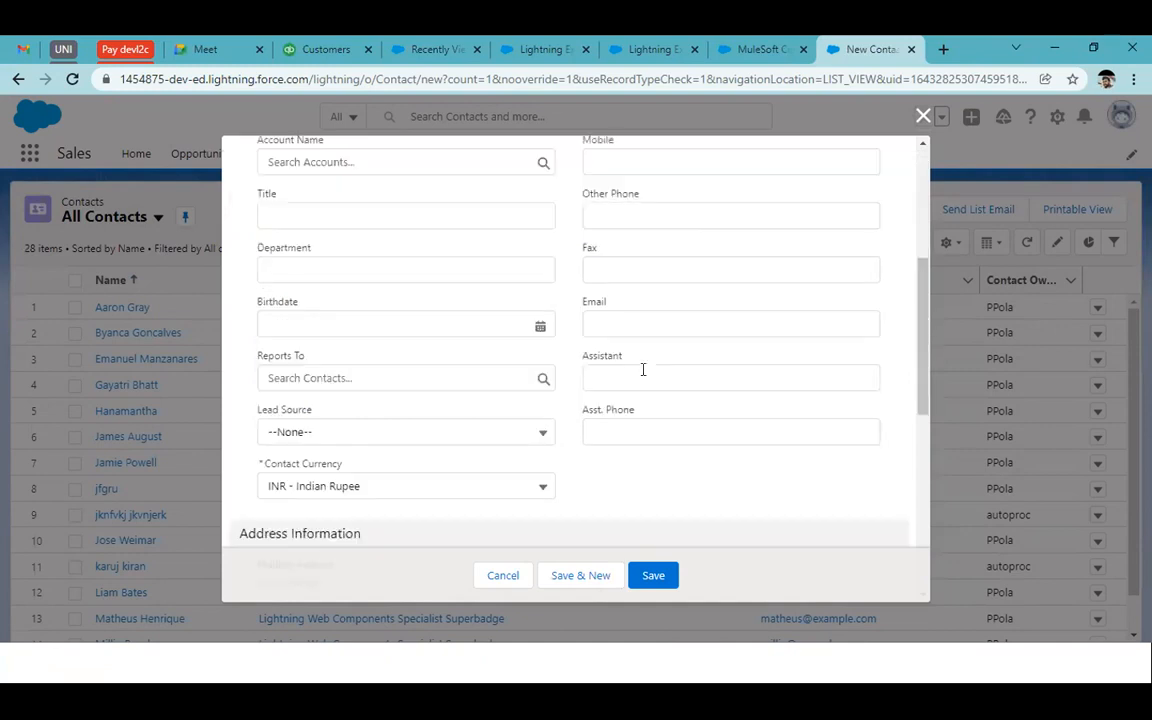
{"action": "scroll", "coordinate": [427, 434], "scroll_direction": "down", "scroll_amount": 2}
{"action": "left_click", "coordinate": [622, 250]}
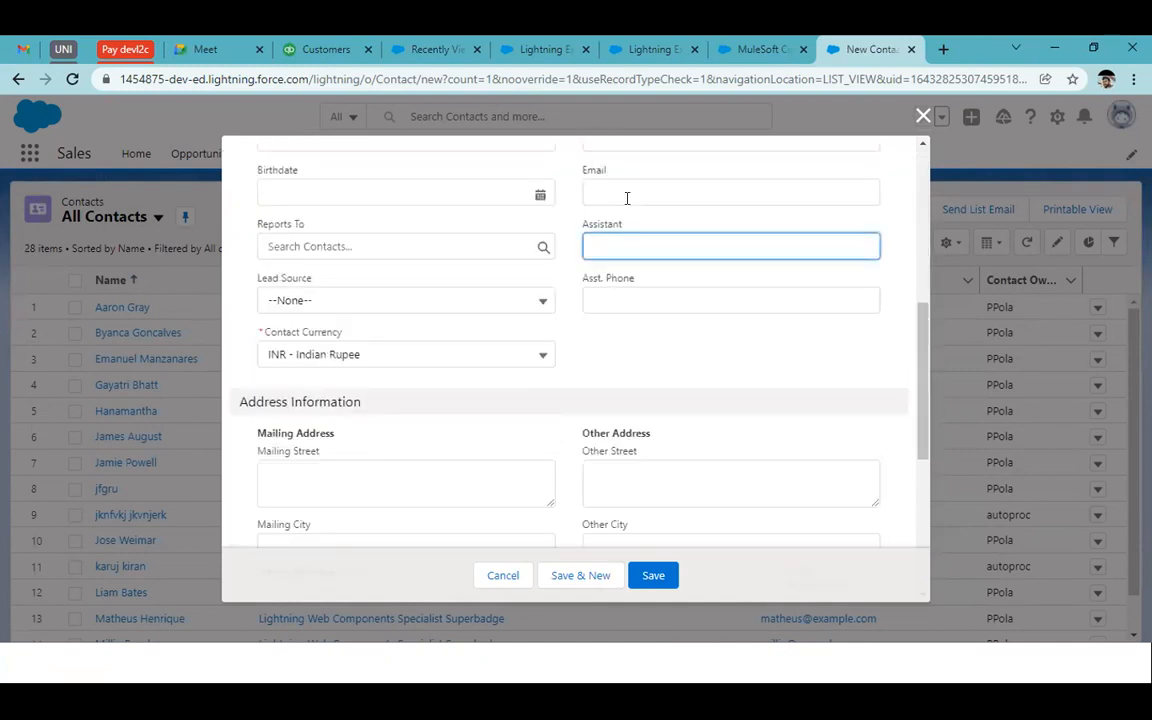
Autofill the contact's e-mail and save it past the duplicate warning
{"action": "left_click", "coordinate": [627, 198]}
{"action": "left_click", "coordinate": [617, 244]}
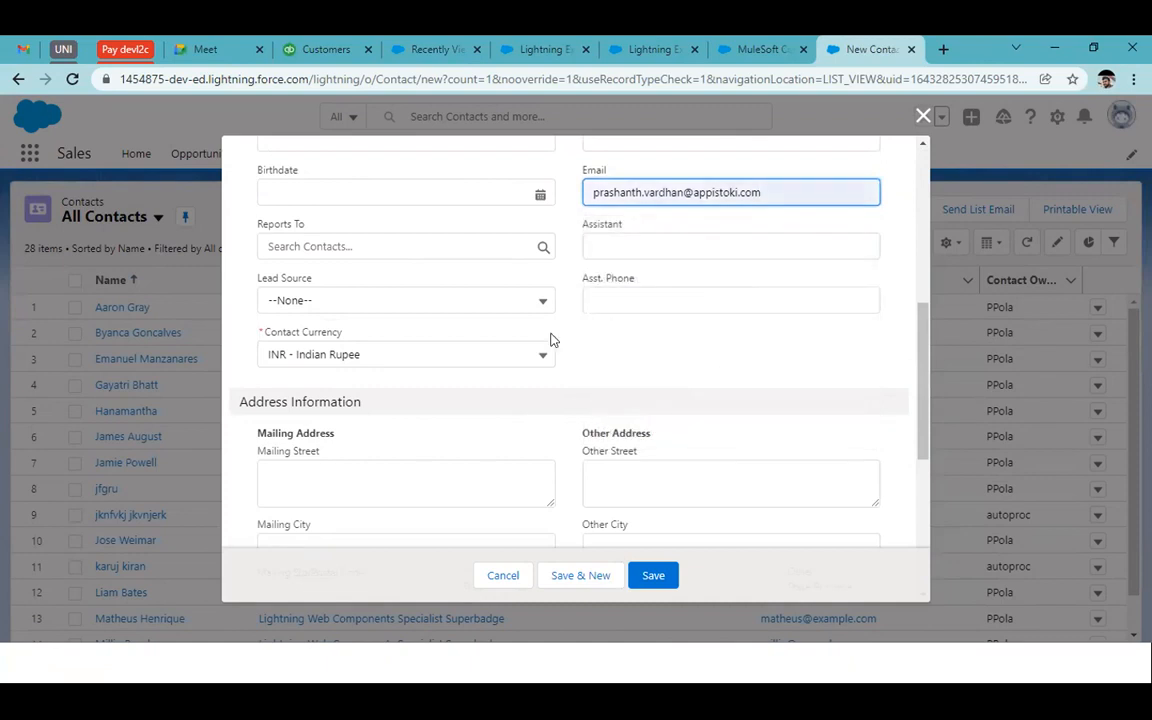
{"action": "scroll", "coordinate": [551, 340], "scroll_direction": "down", "scroll_amount": 1}
{"action": "scroll", "coordinate": [551, 340], "scroll_direction": "down", "scroll_amount": 1}
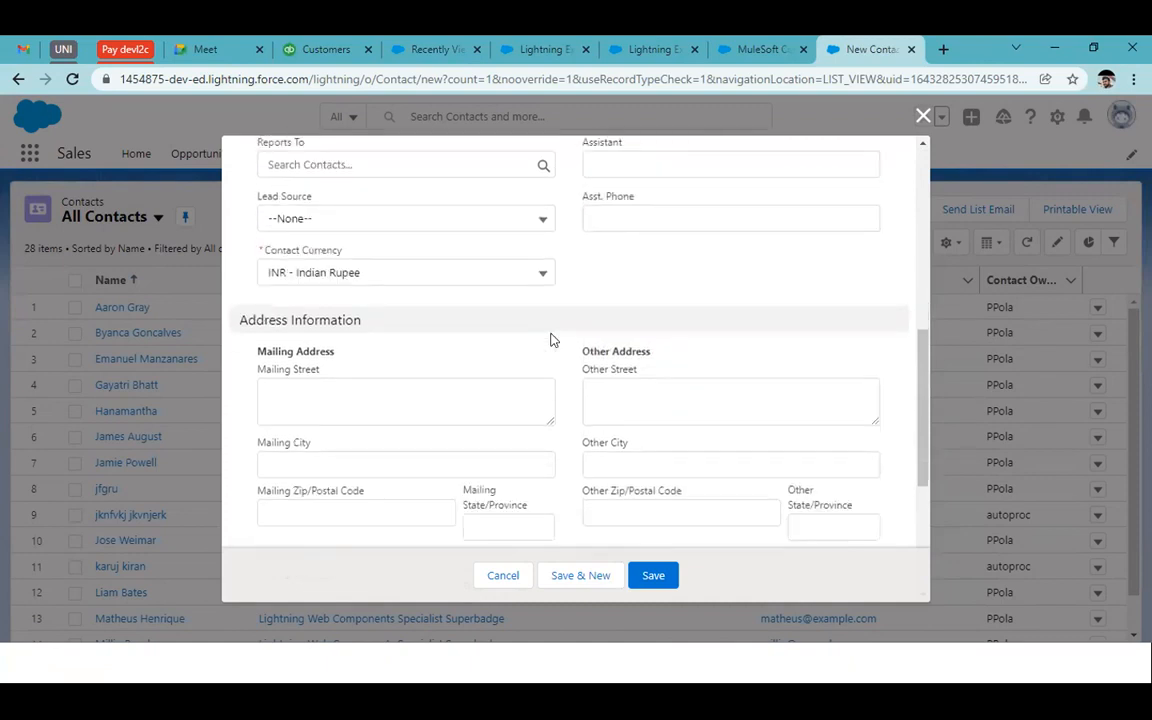
{"action": "scroll", "coordinate": [551, 340], "scroll_direction": "up", "scroll_amount": 5}
{"action": "left_click", "coordinate": [655, 575]}
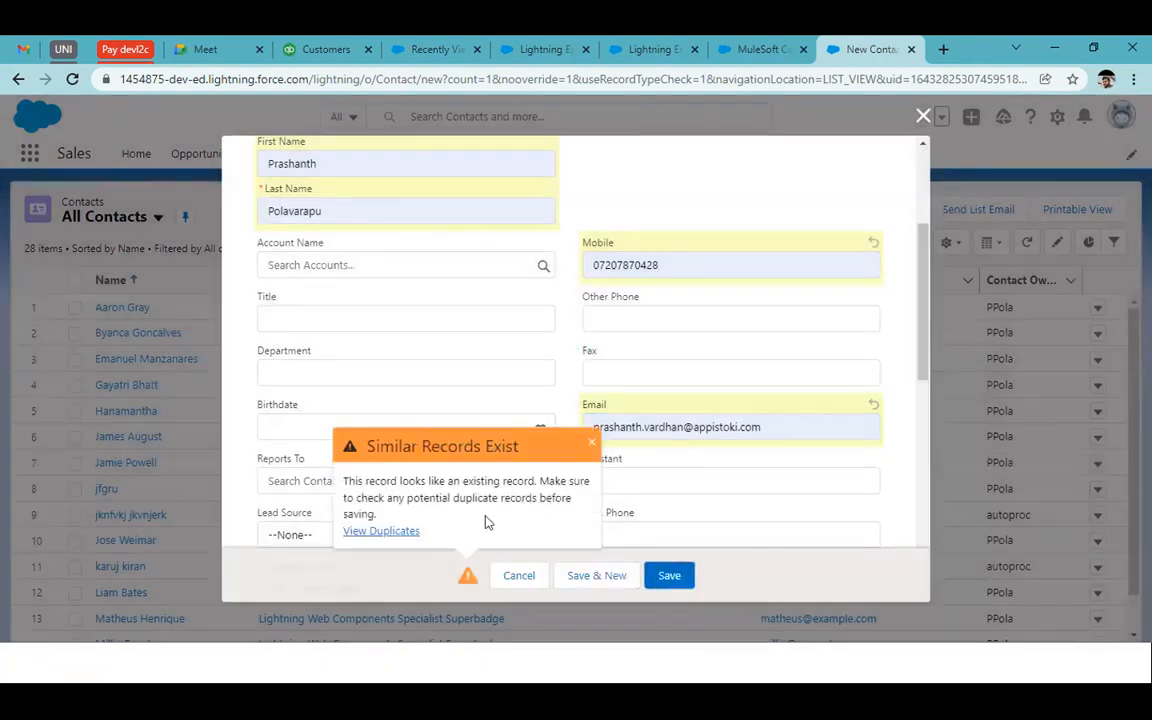
{"action": "left_click", "coordinate": [663, 575]}
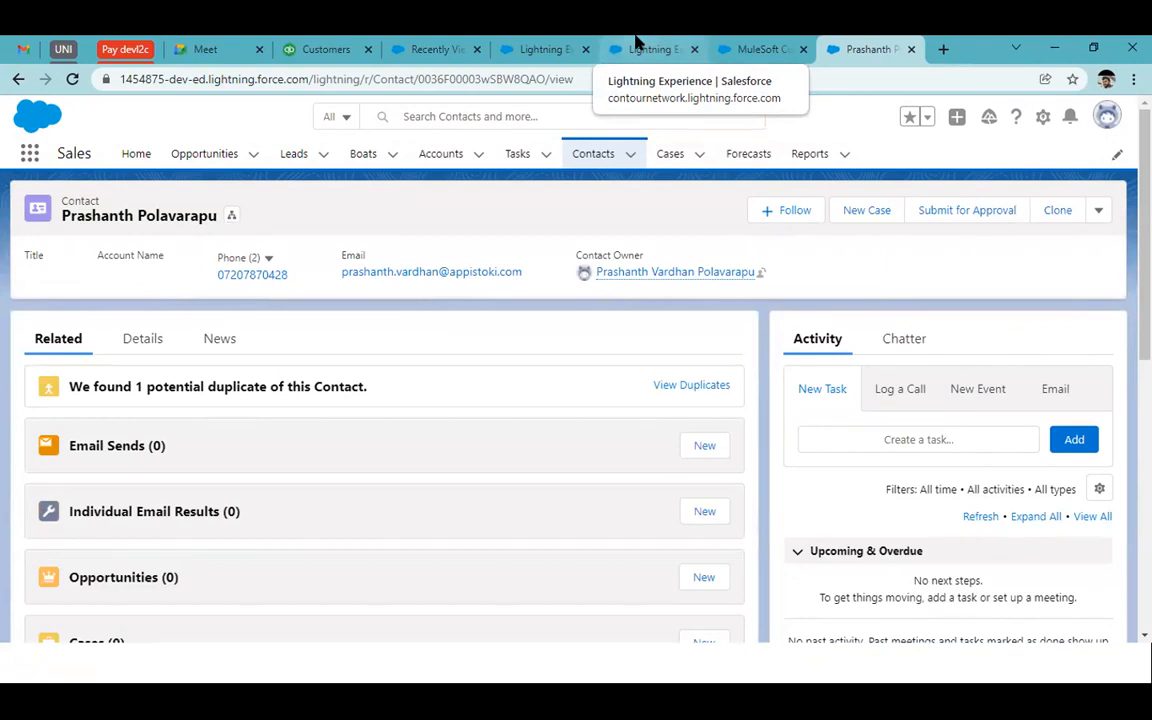
Check the run histories of the Demo 1 and Test SF to SF flows
{"action": "left_click", "coordinate": [636, 45]}
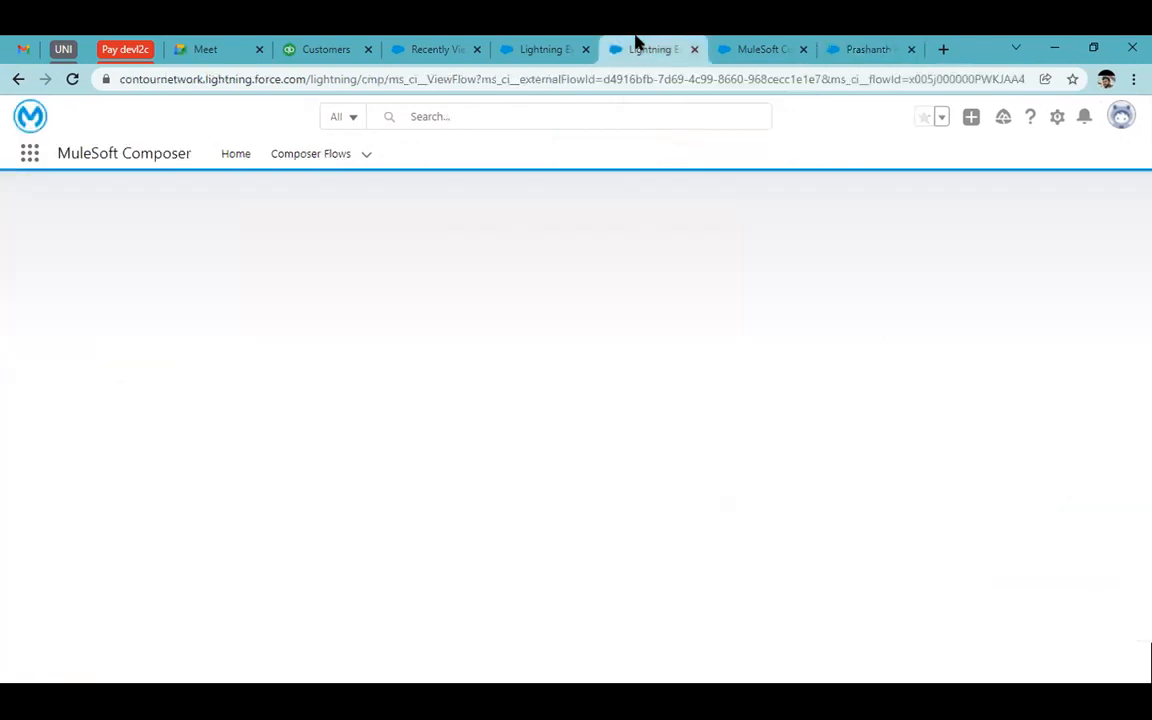
{"action": "left_click", "coordinate": [549, 45]}
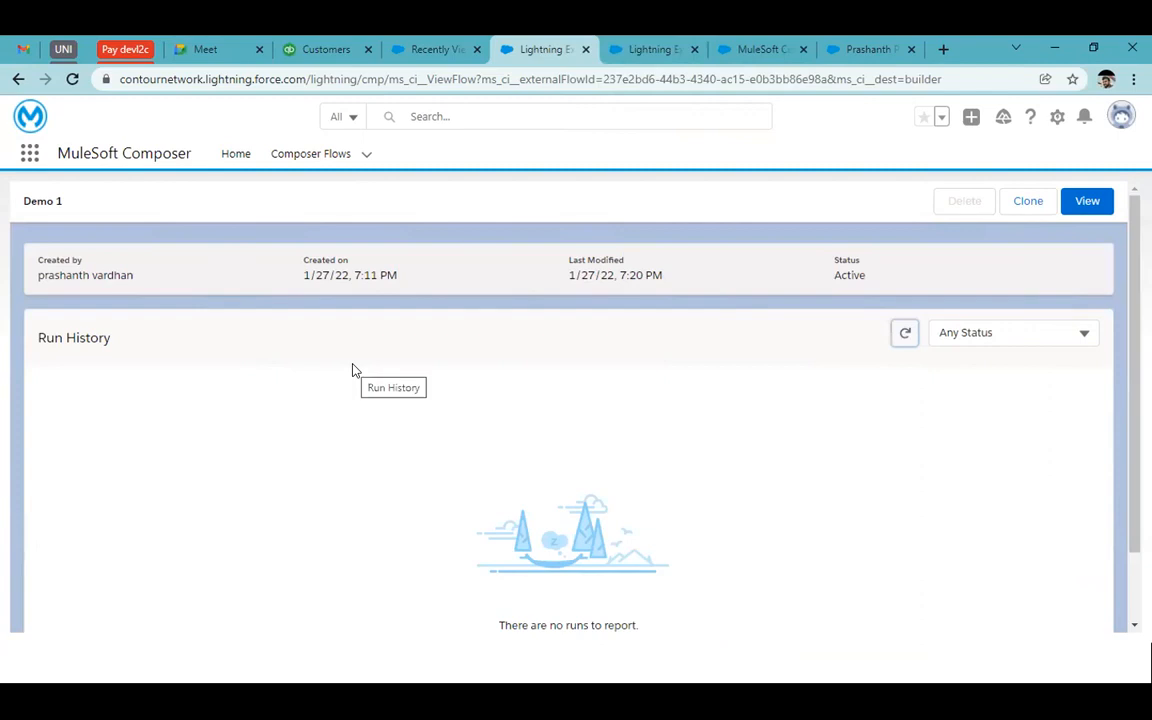
{"action": "left_click", "coordinate": [656, 42]}
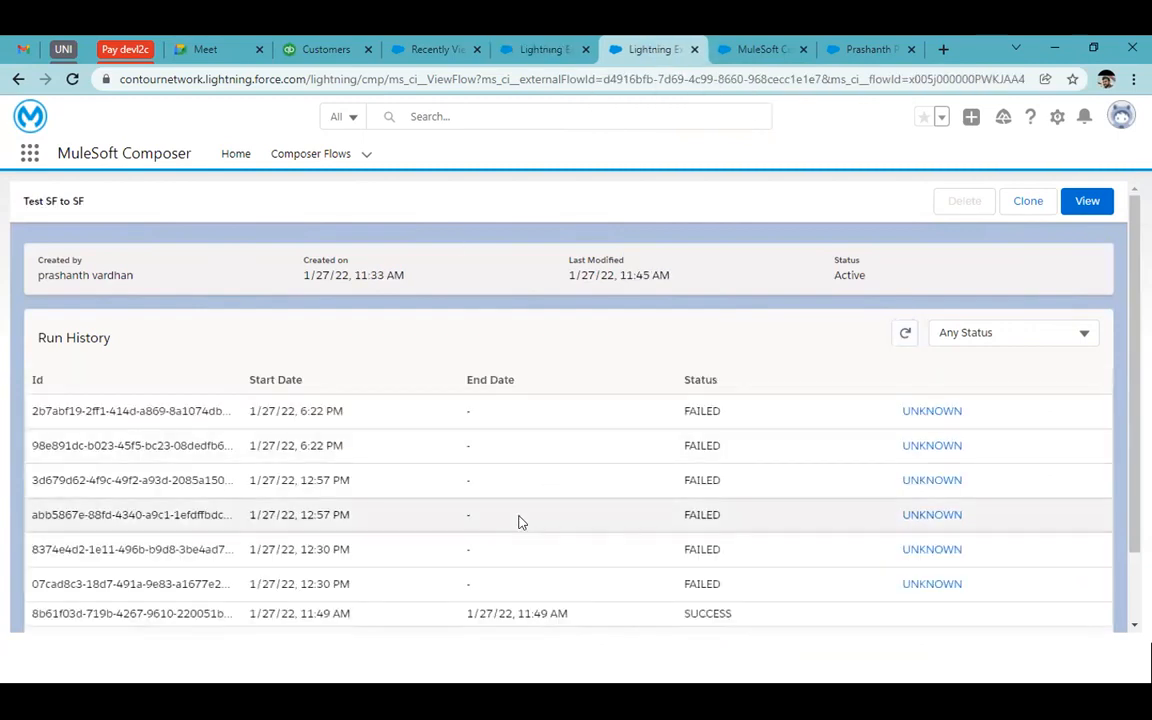
{"action": "scroll", "coordinate": [518, 522], "scroll_direction": "down", "scroll_amount": 1}
{"action": "scroll", "coordinate": [303, 424], "scroll_direction": "up", "scroll_amount": 1}
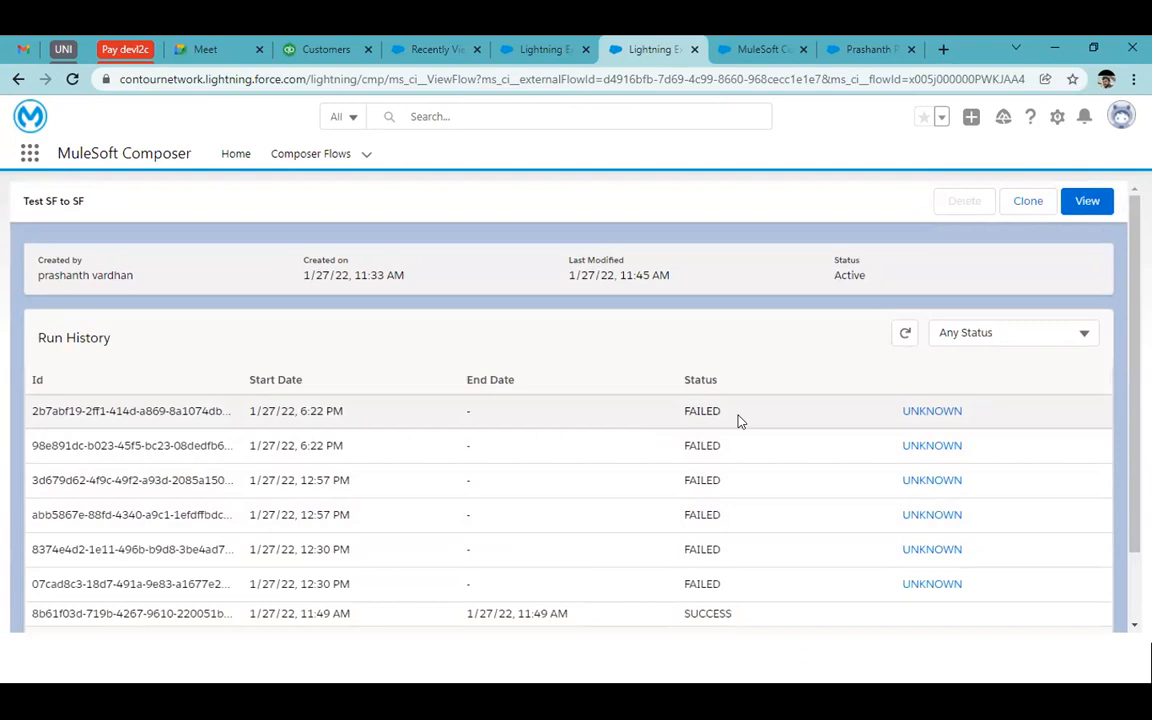
Copy the error message from Test SF to SF's latest failed run, then dismiss it
{"action": "left_click", "coordinate": [944, 411]}
{"action": "scroll", "coordinate": [944, 411], "scroll_direction": "down", "scroll_amount": 1}
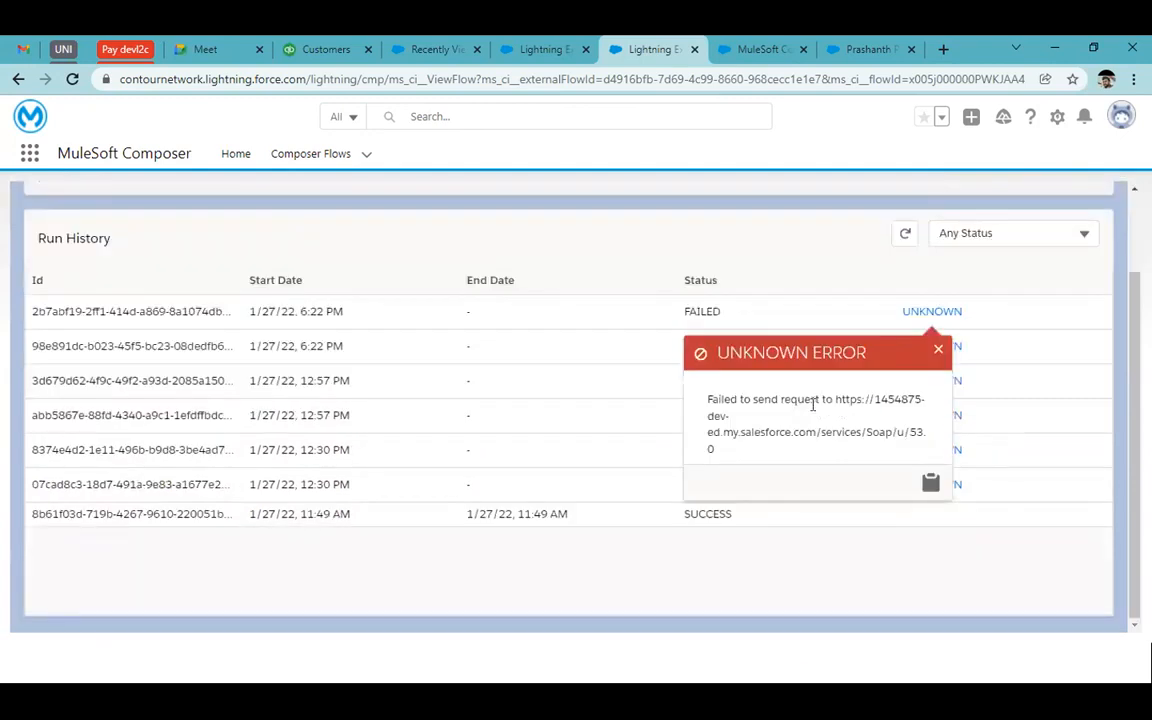
{"action": "left_click_drag", "start_coordinate": [721, 396], "coordinate": [830, 431]}
{"action": "left_click", "coordinate": [830, 430]}
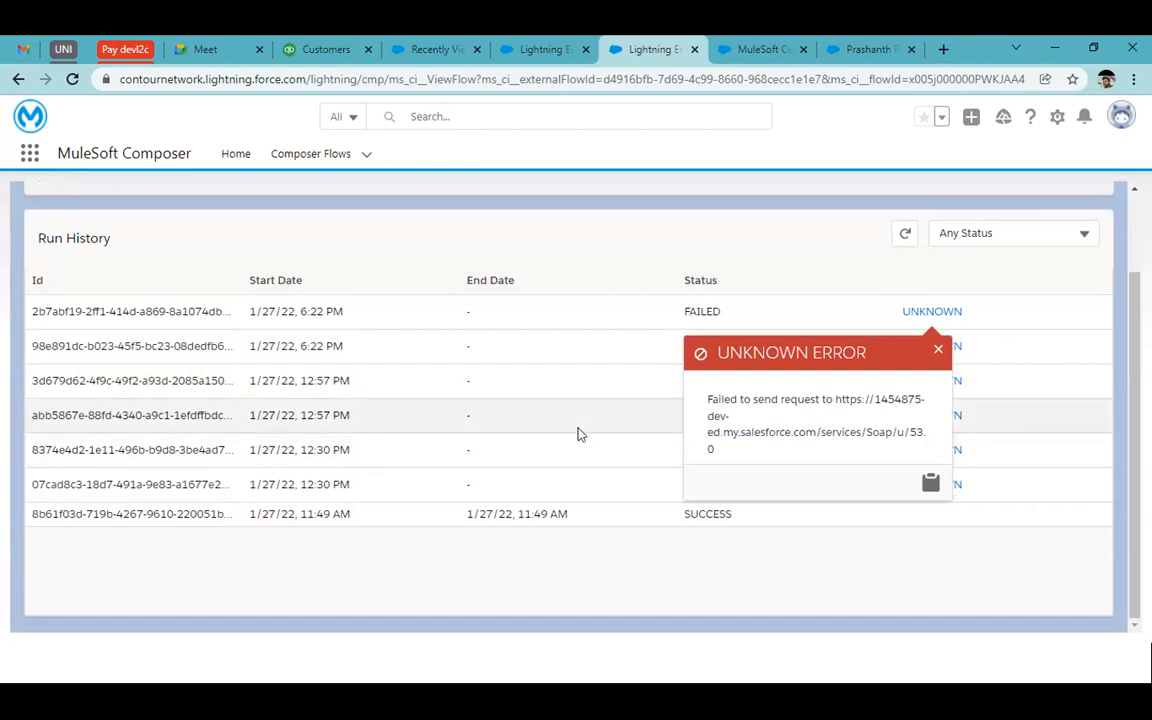
{"action": "scroll", "coordinate": [577, 434], "scroll_direction": "up", "scroll_amount": 2}
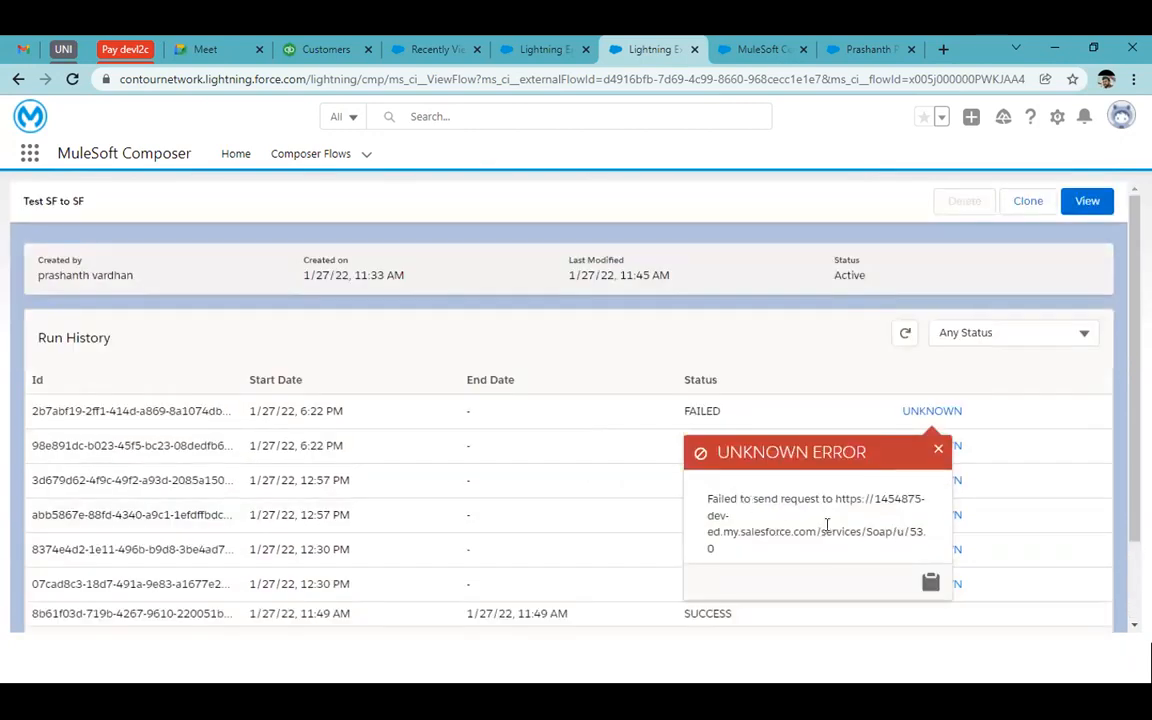
{"action": "left_click", "coordinate": [903, 335]}
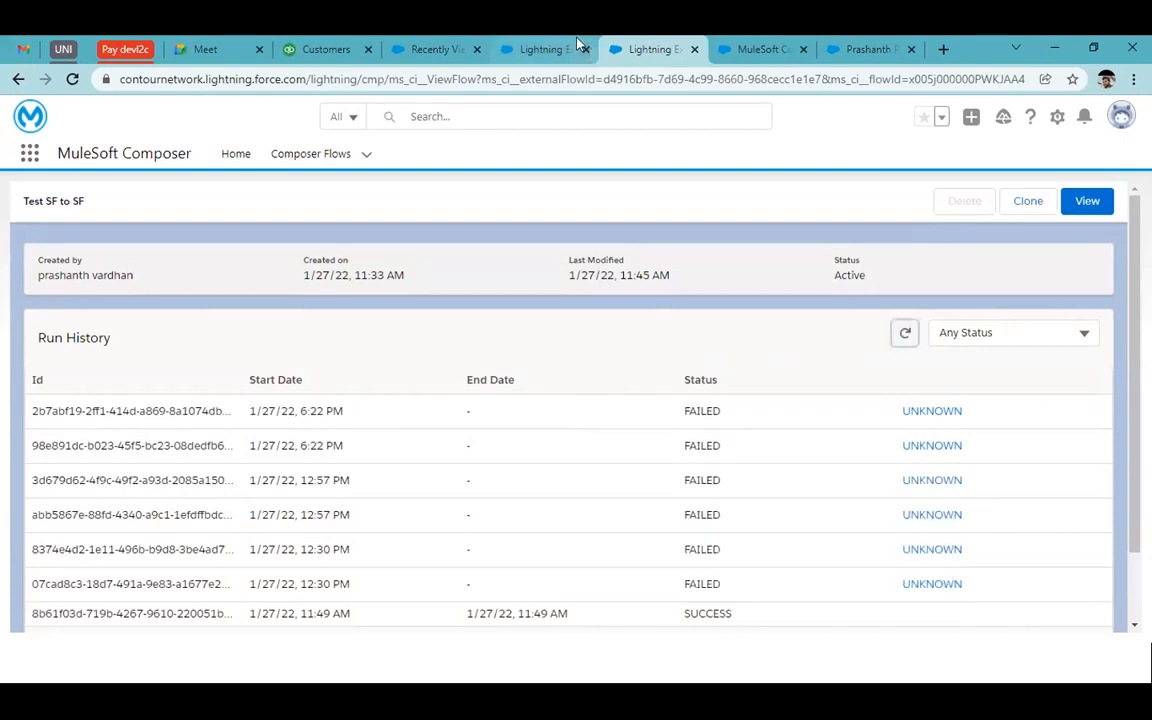
Refresh Demo 1's run history to confirm one successful run, then return to Salesforce contacts
{"action": "left_click", "coordinate": [533, 45]}
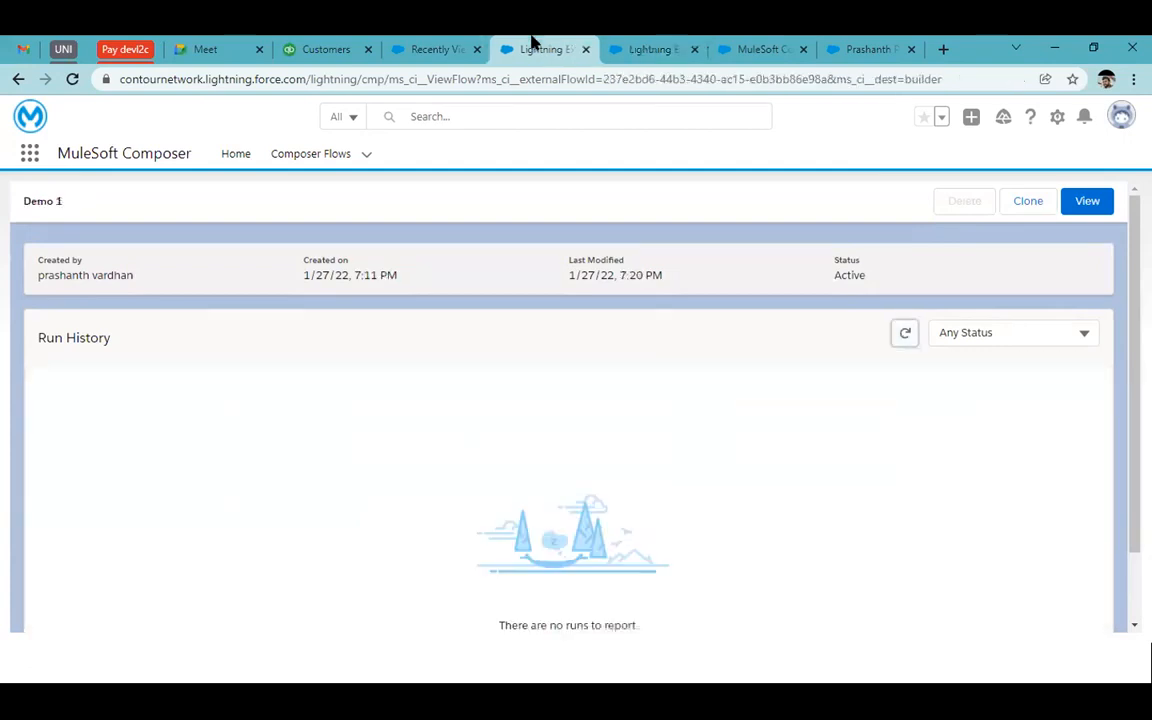
{"action": "left_click", "coordinate": [905, 336]}
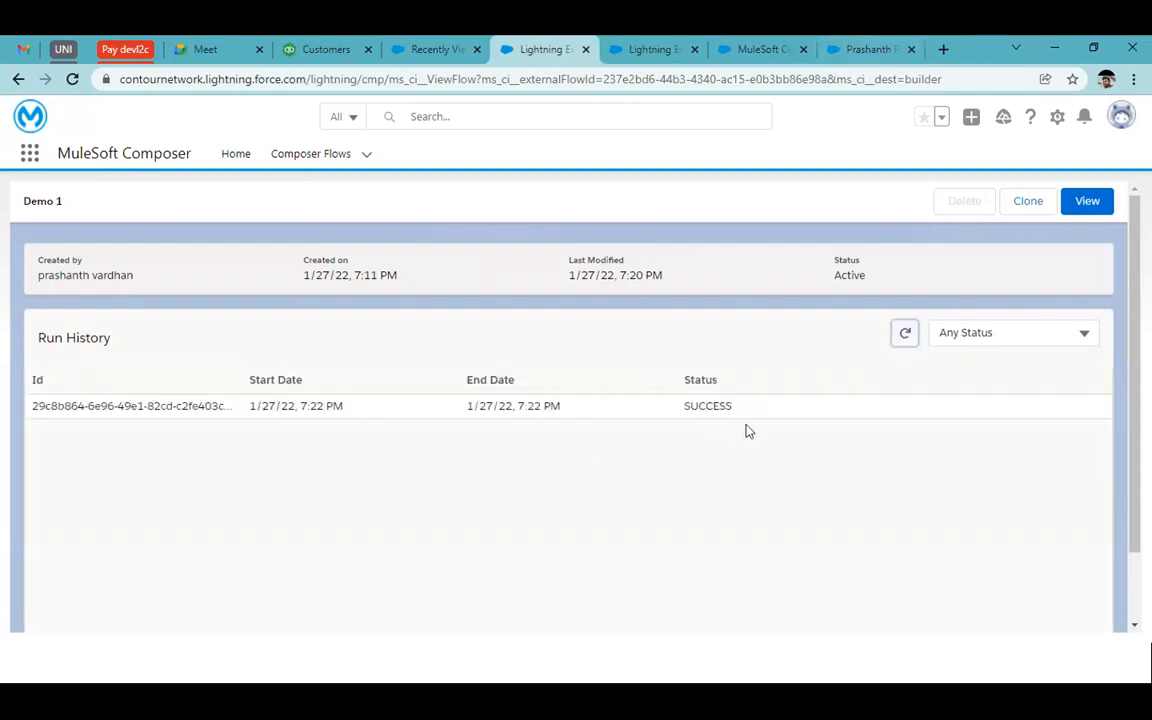
{"action": "left_click", "coordinate": [442, 41]}
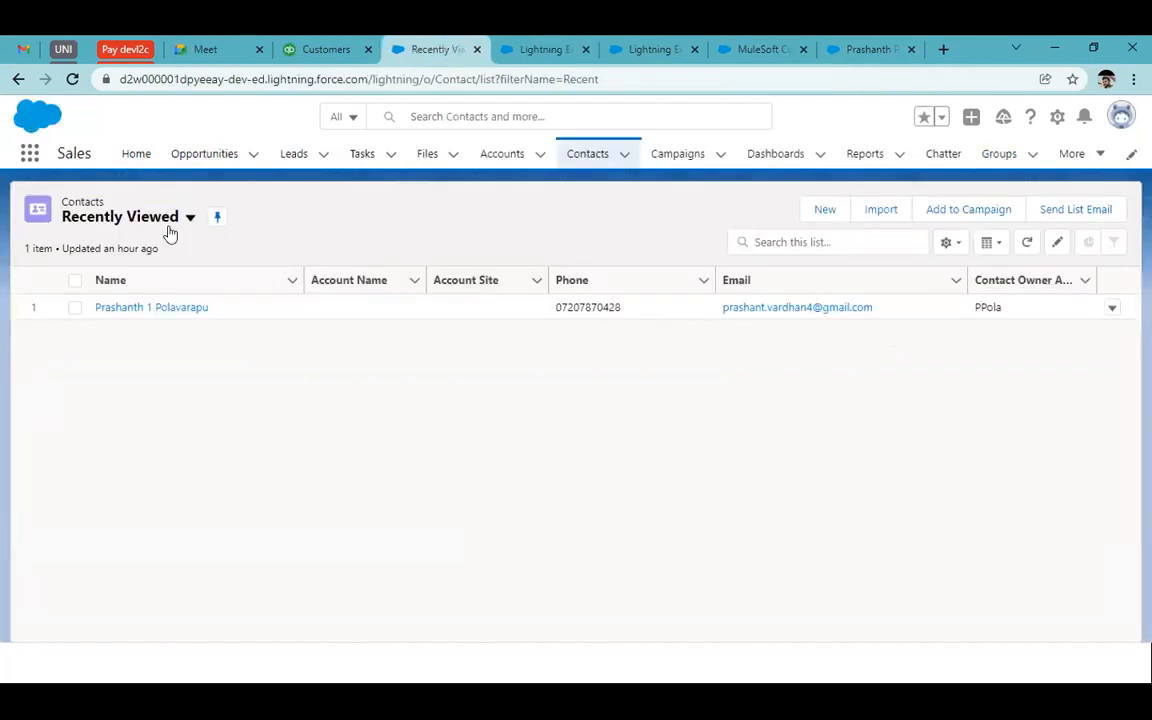
Switch the contacts list to the All Contacts view
{"action": "left_click", "coordinate": [578, 160]}
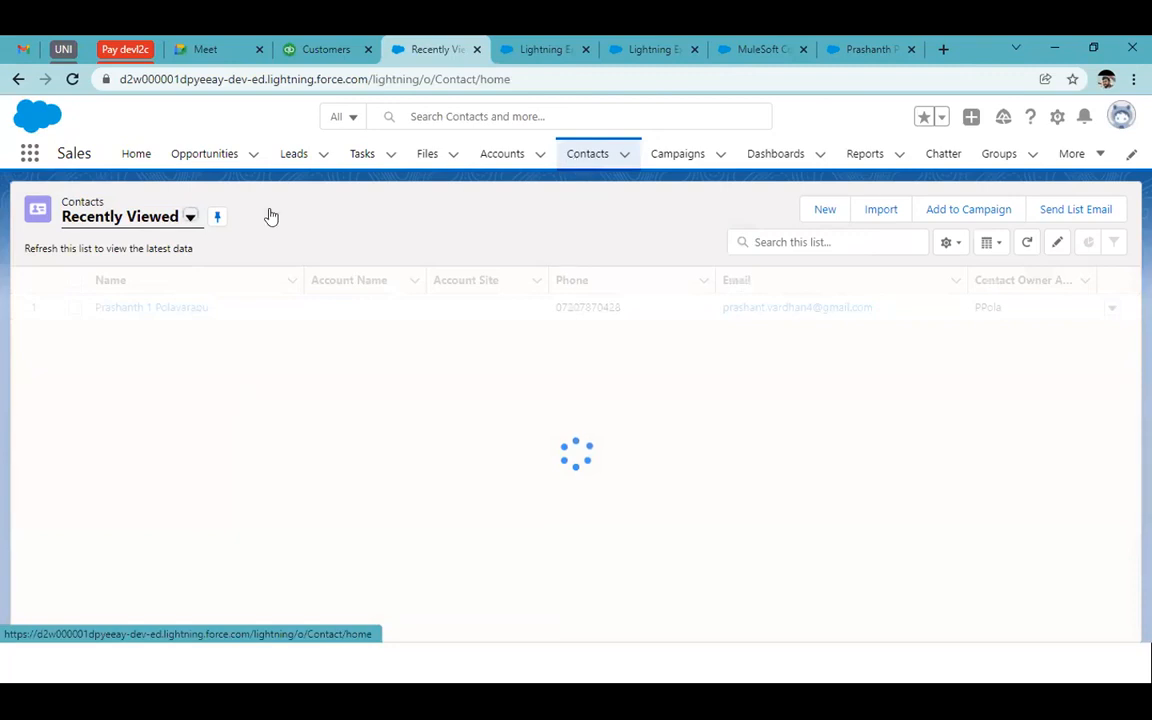
{"action": "left_click", "coordinate": [170, 219]}
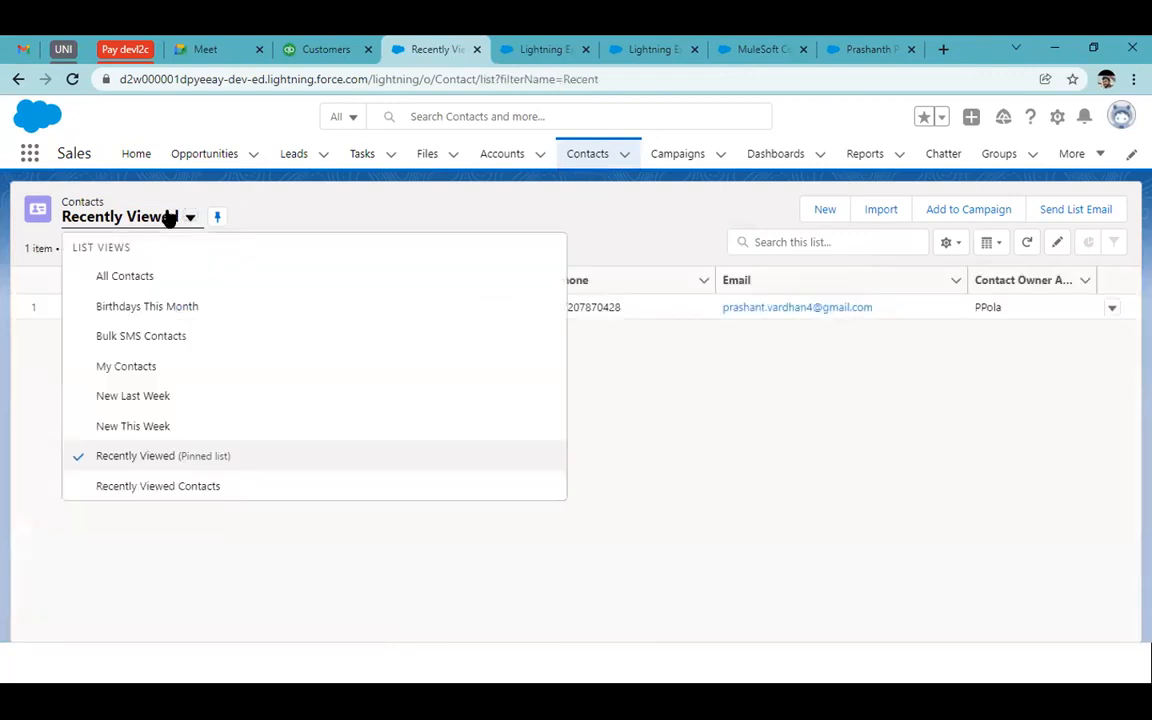
{"action": "left_click", "coordinate": [140, 275]}
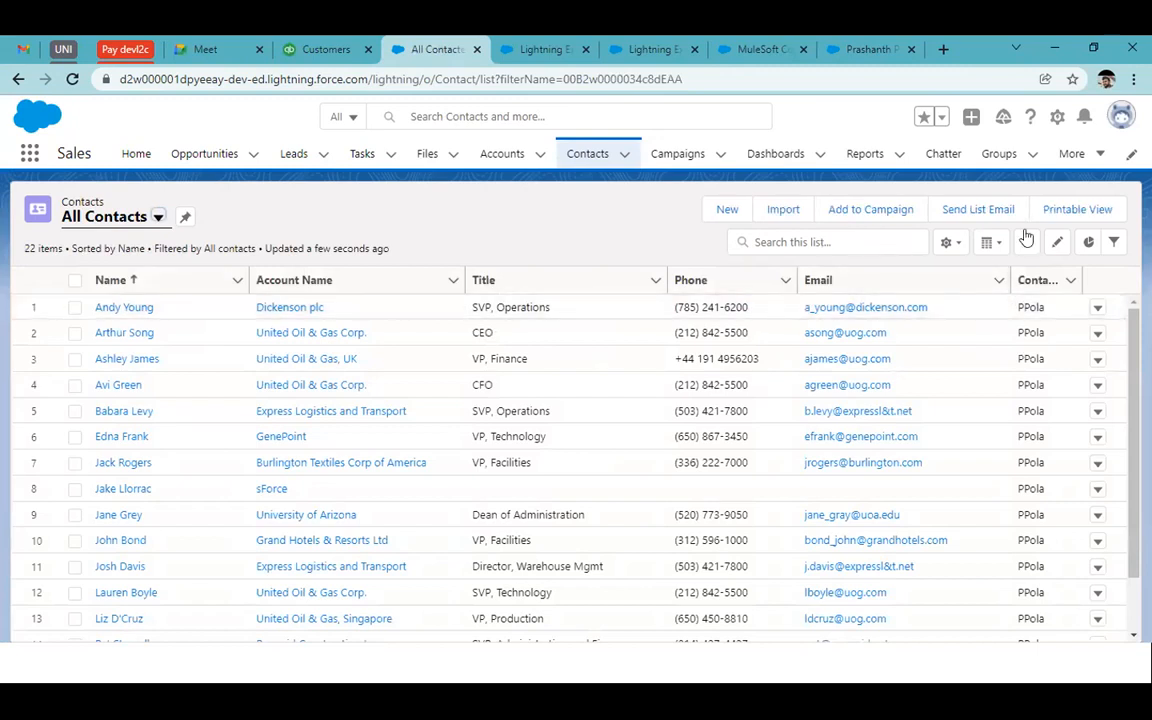
Start a new list filter, then discard it without choosing a field
{"action": "left_click", "coordinate": [1111, 243]}
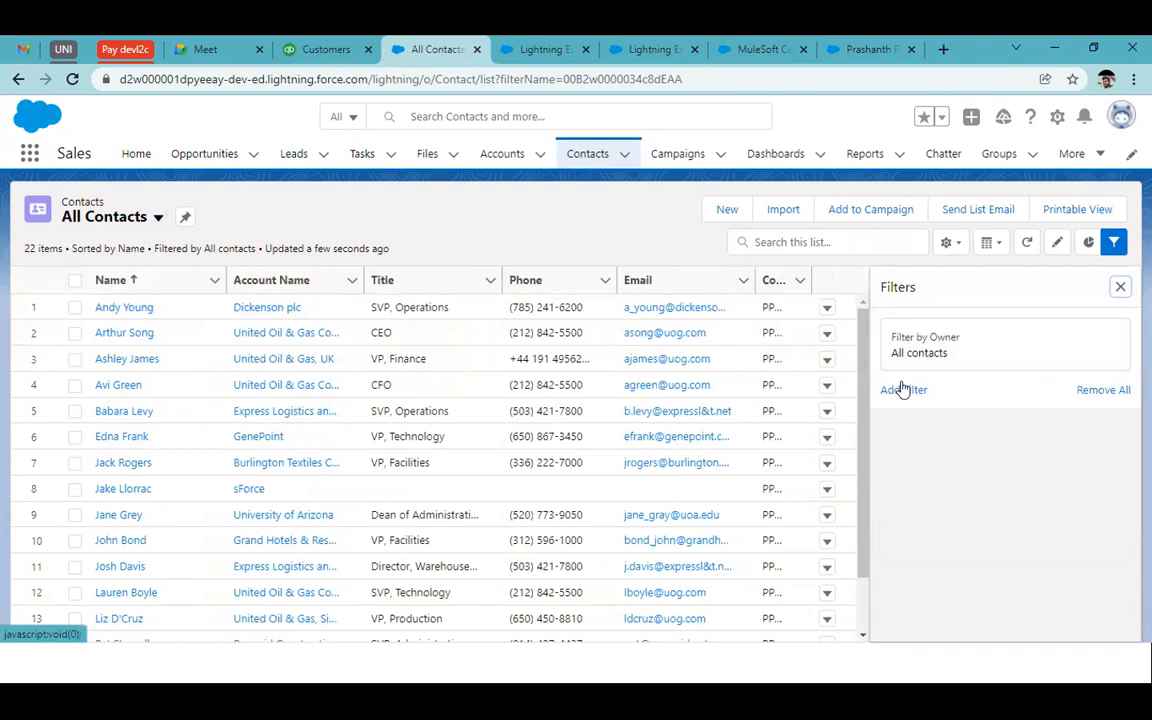
{"action": "left_click", "coordinate": [902, 389]}
{"action": "left_click", "coordinate": [645, 344]}
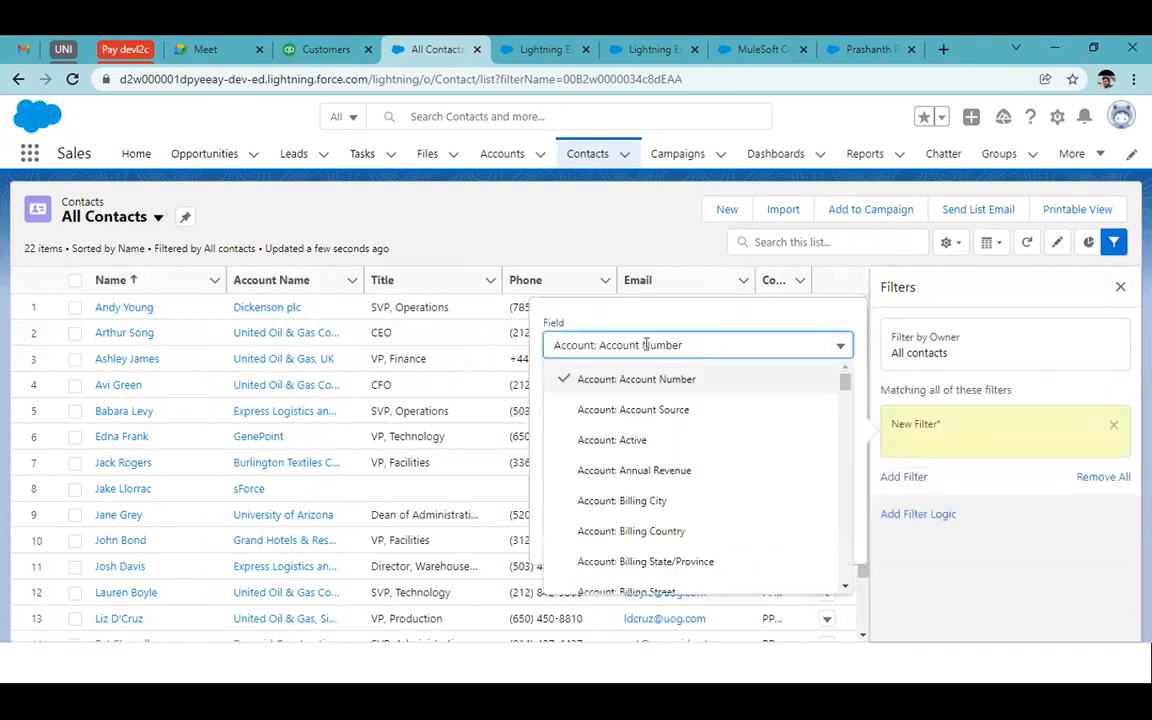
{"action": "scroll", "coordinate": [650, 514], "scroll_direction": "down", "scroll_amount": 10}
{"action": "scroll", "coordinate": [651, 517], "scroll_direction": "down", "scroll_amount": 3}
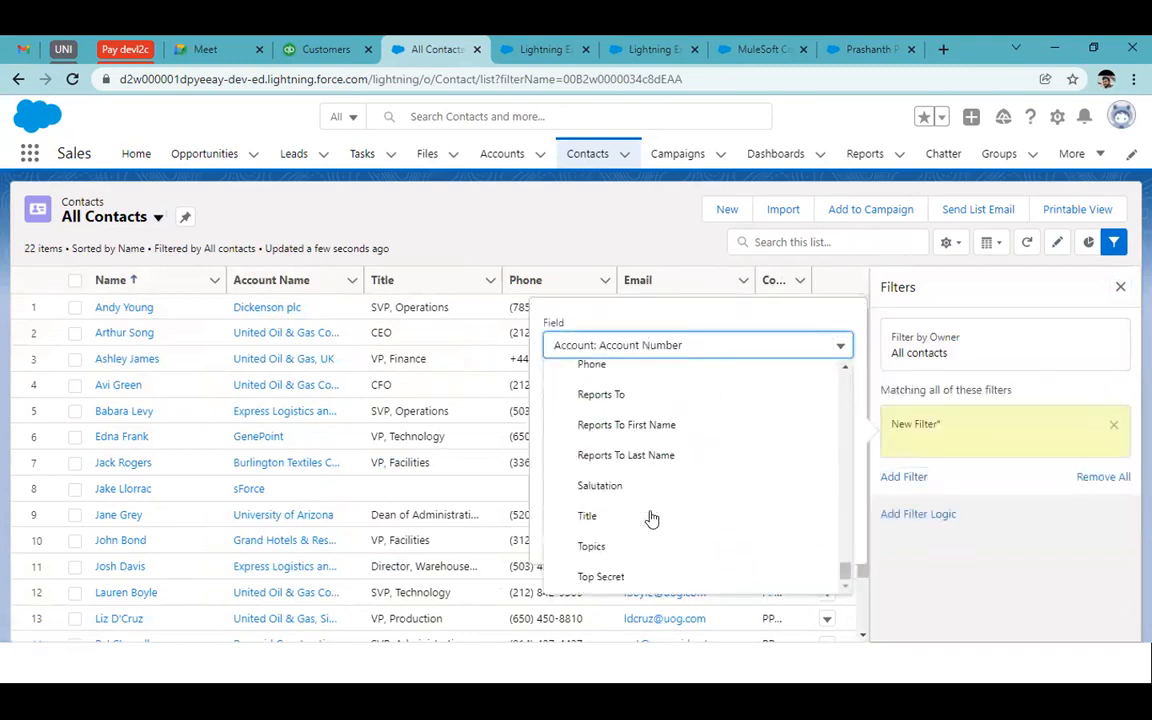
{"action": "scroll", "coordinate": [651, 517], "scroll_direction": "up", "scroll_amount": 8}
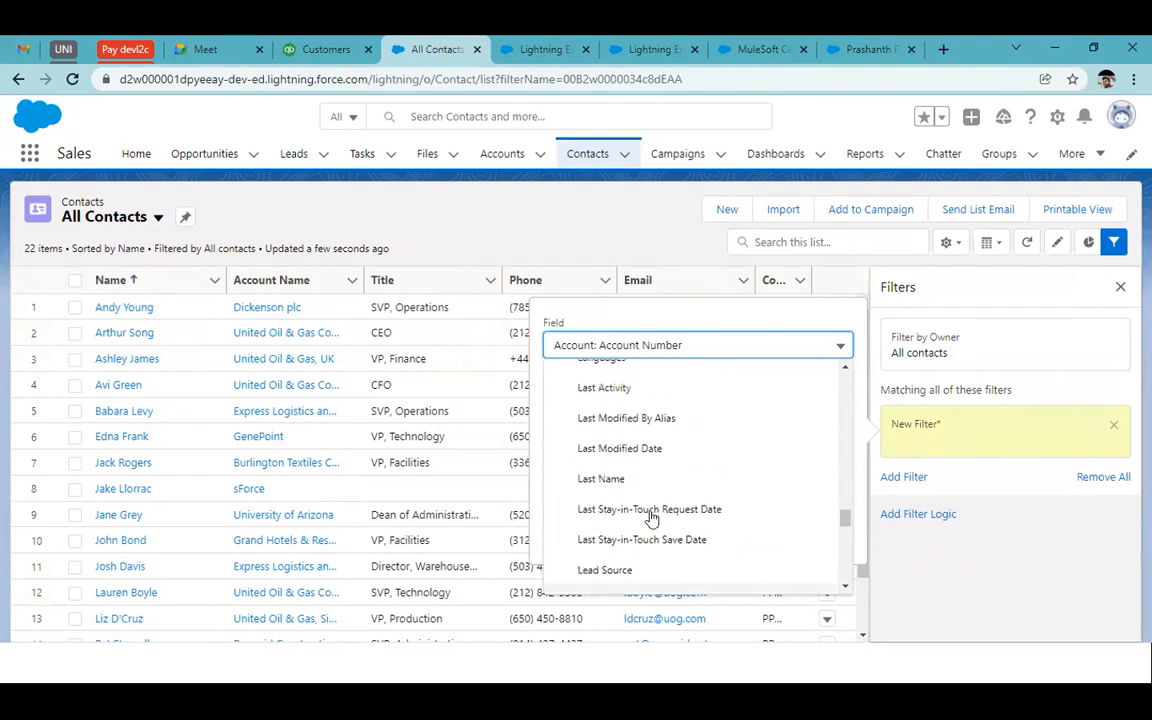
{"action": "scroll", "coordinate": [650, 517], "scroll_direction": "up", "scroll_amount": 4}
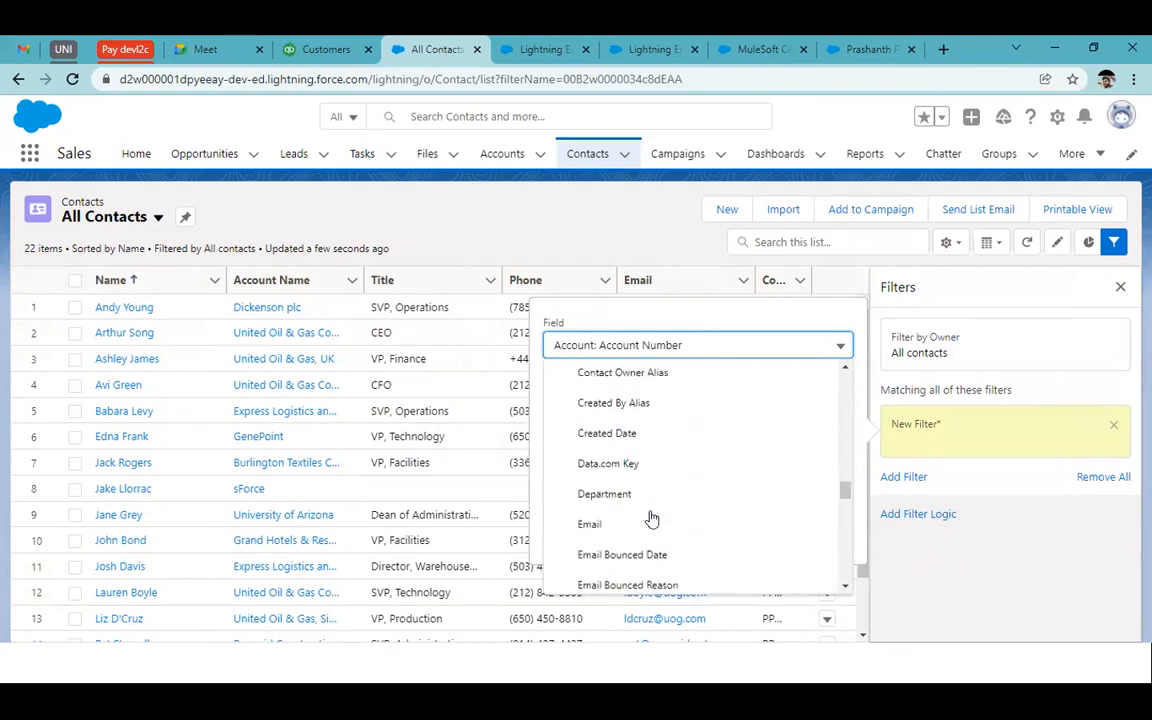
{"action": "left_click", "coordinate": [601, 224]}
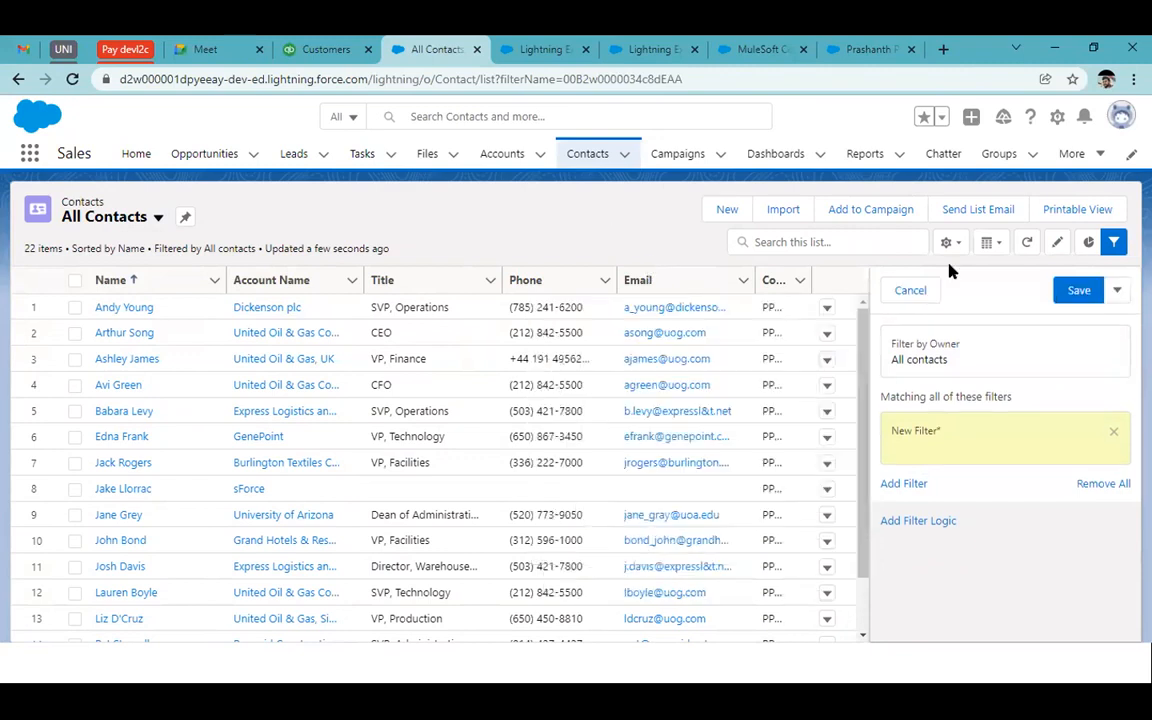
{"action": "left_click", "coordinate": [910, 290]}
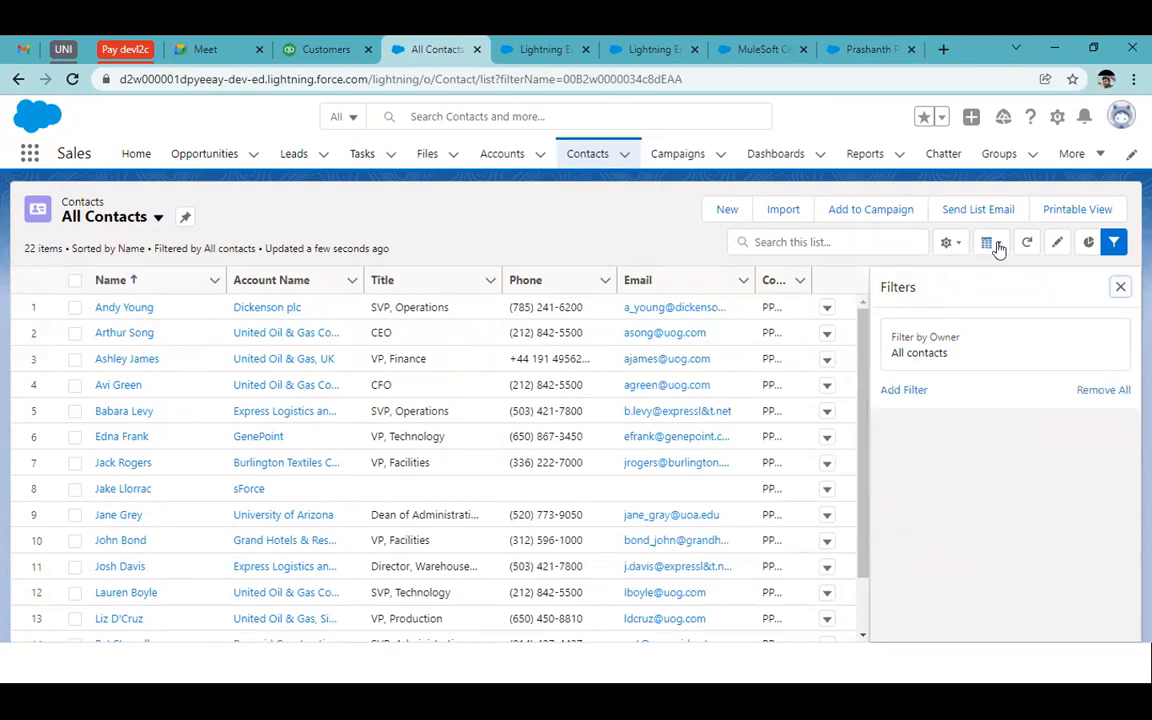
{"action": "left_click", "coordinate": [1113, 241]}
Add a Created Date column to the All Contacts list view
{"action": "left_click", "coordinate": [946, 241]}
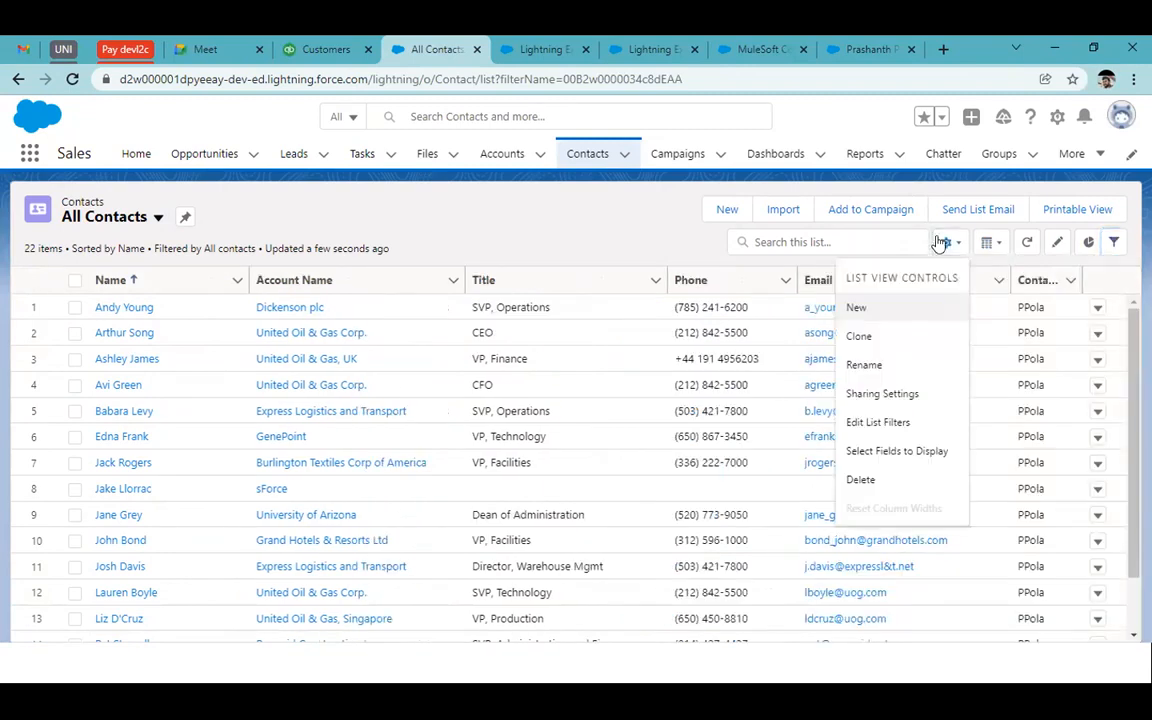
{"action": "left_click", "coordinate": [878, 458]}
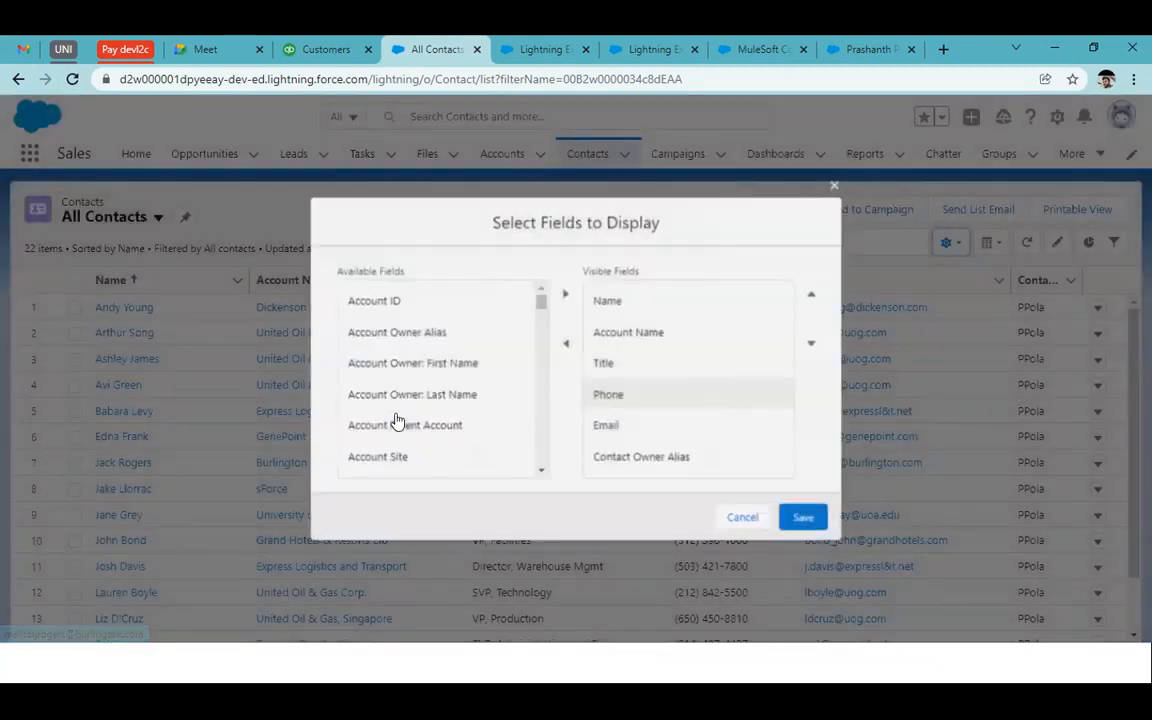
{"action": "scroll", "coordinate": [397, 420], "scroll_direction": "down", "scroll_amount": 5}
{"action": "scroll", "coordinate": [397, 420], "scroll_direction": "down", "scroll_amount": 8}
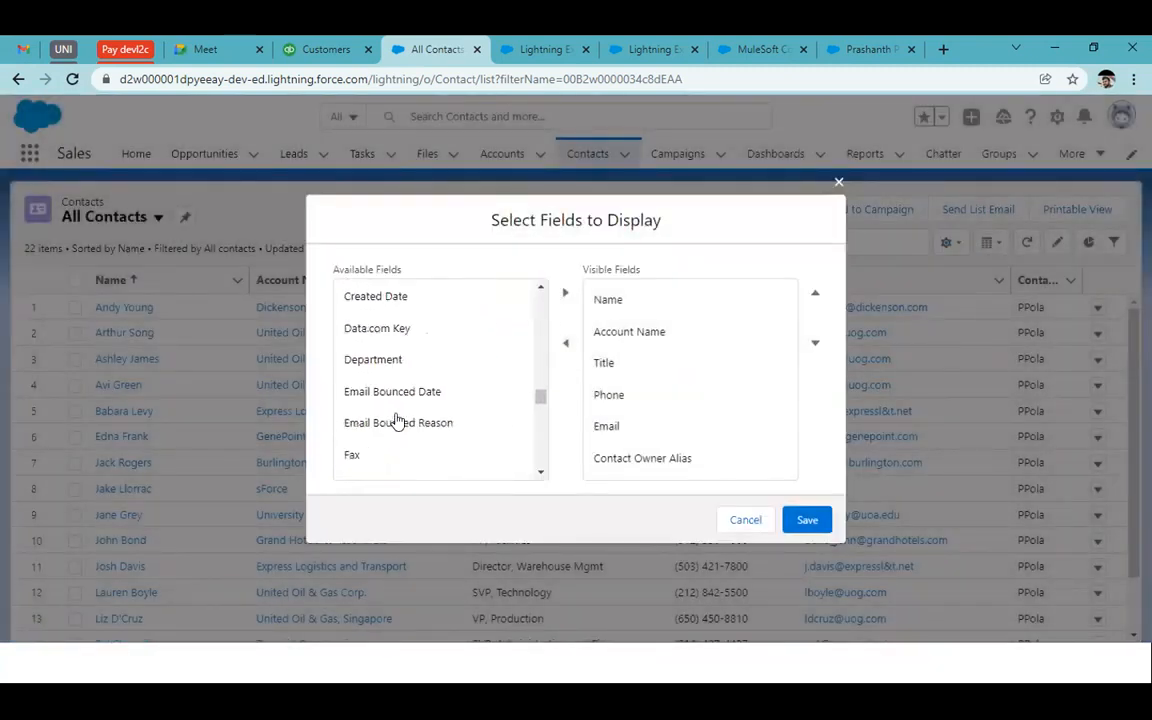
{"action": "left_click", "coordinate": [398, 310]}
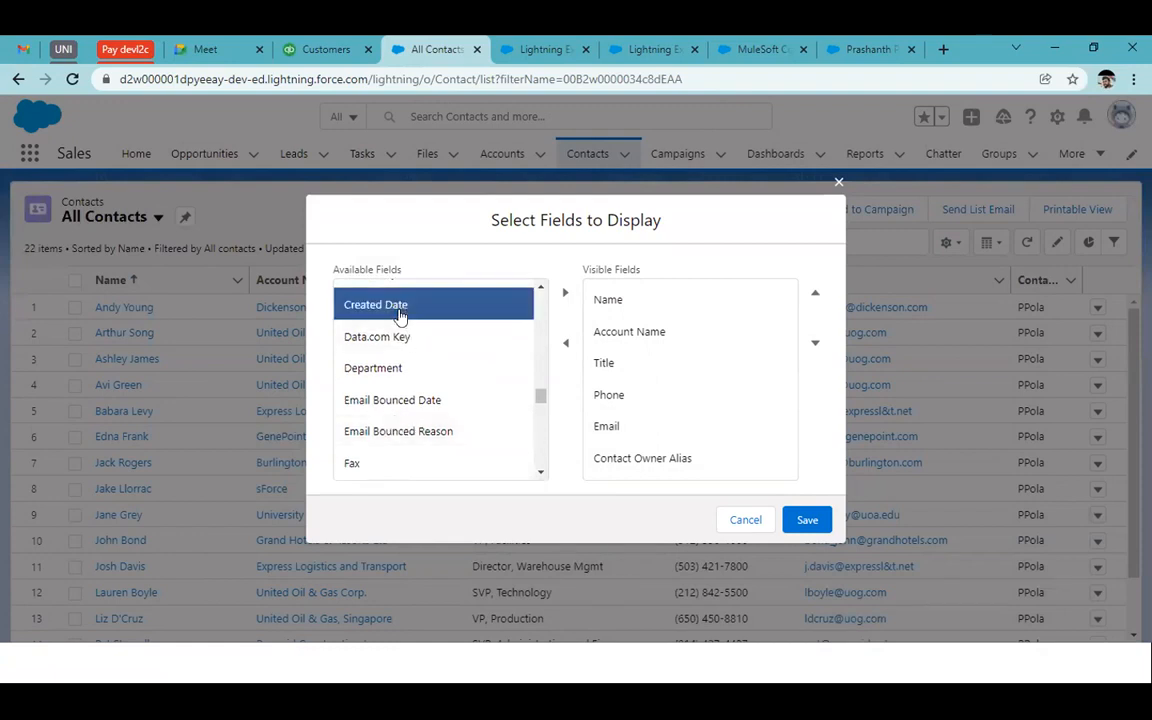
{"action": "left_click", "coordinate": [565, 292]}
{"action": "left_click", "coordinate": [807, 519]}
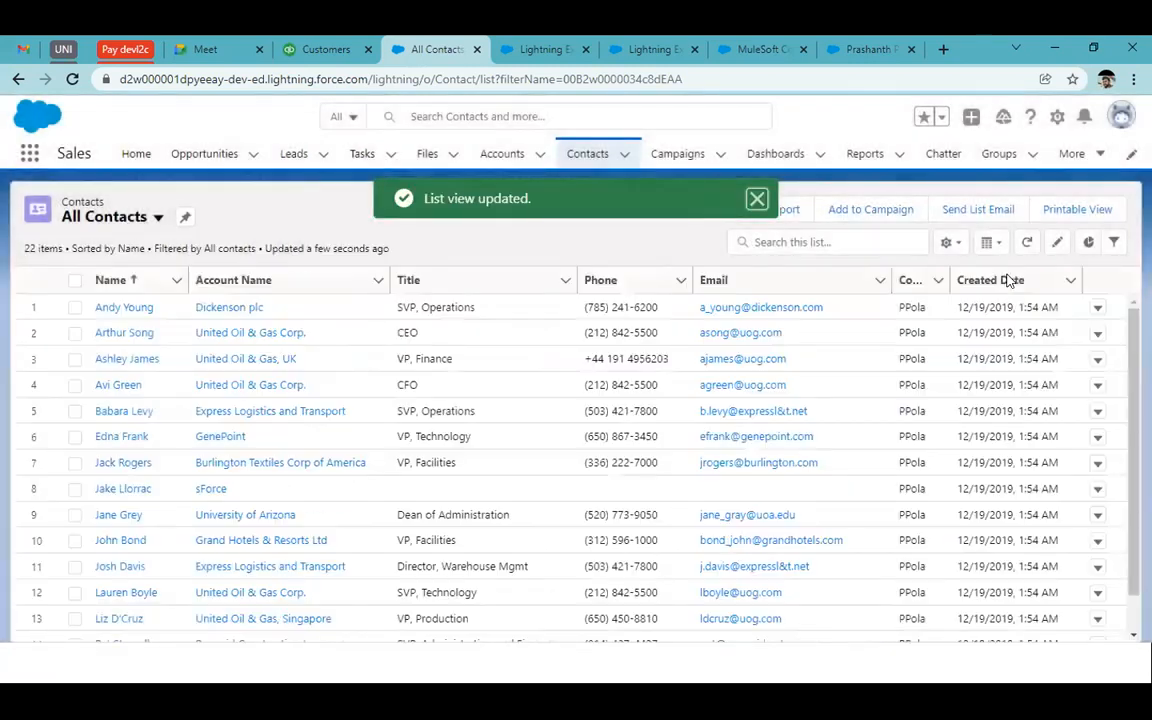
Sort the list by Created Date with the newest contacts first
{"action": "left_click", "coordinate": [1008, 281]}
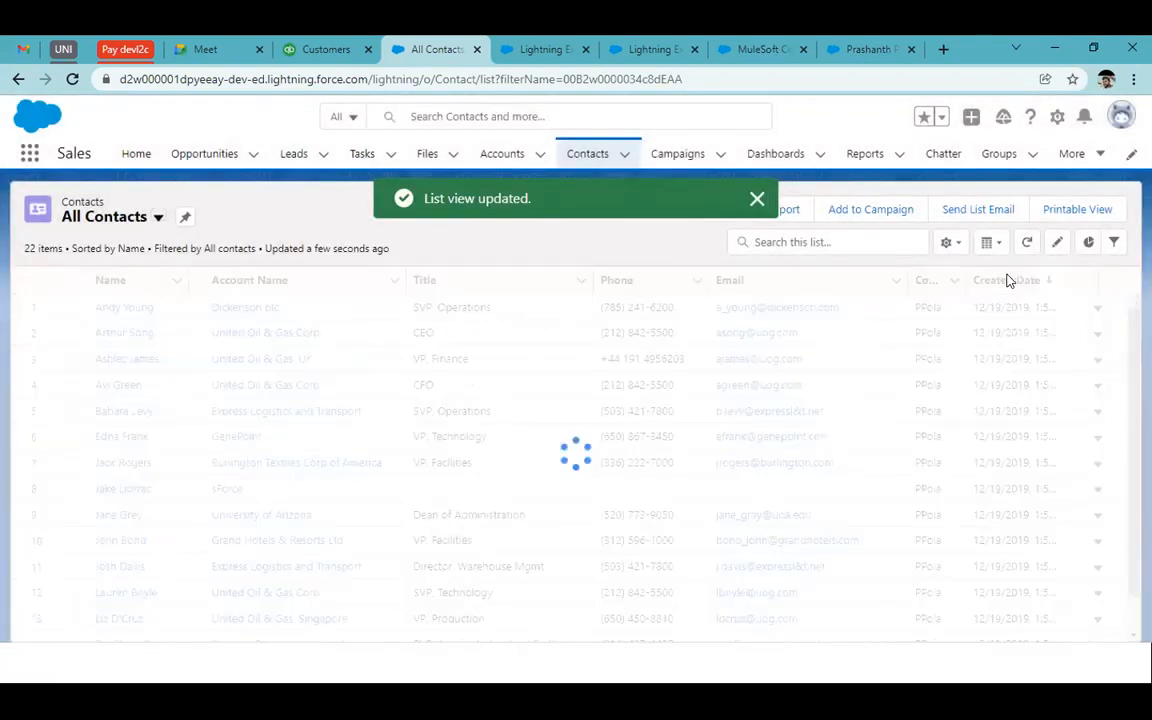
{"action": "left_click", "coordinate": [1008, 281]}
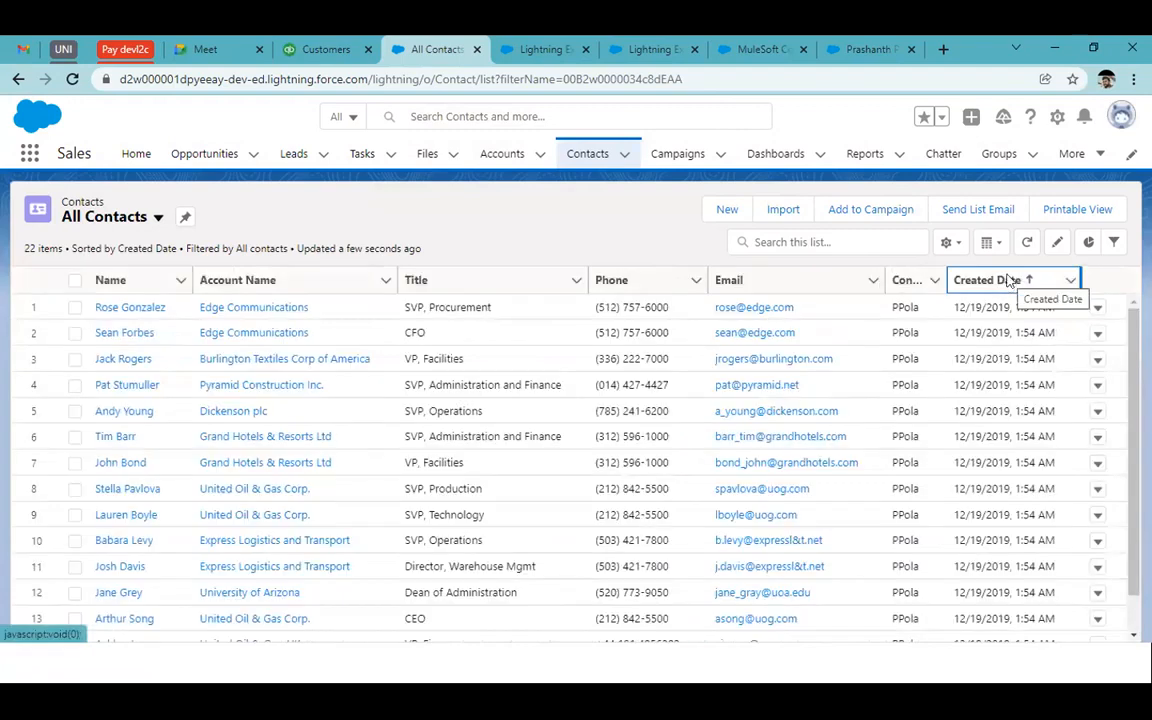
{"action": "left_click", "coordinate": [1008, 281]}
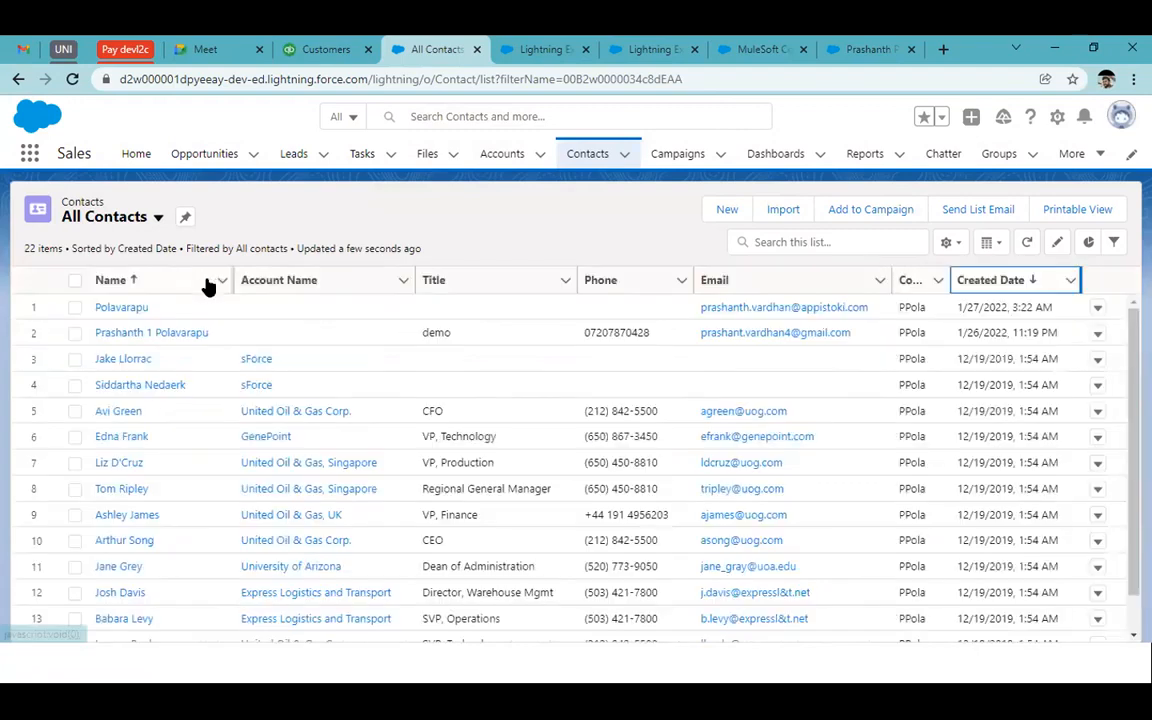
Open the newest contact's Details and start editing its Name inline
{"action": "left_click", "coordinate": [130, 307]}
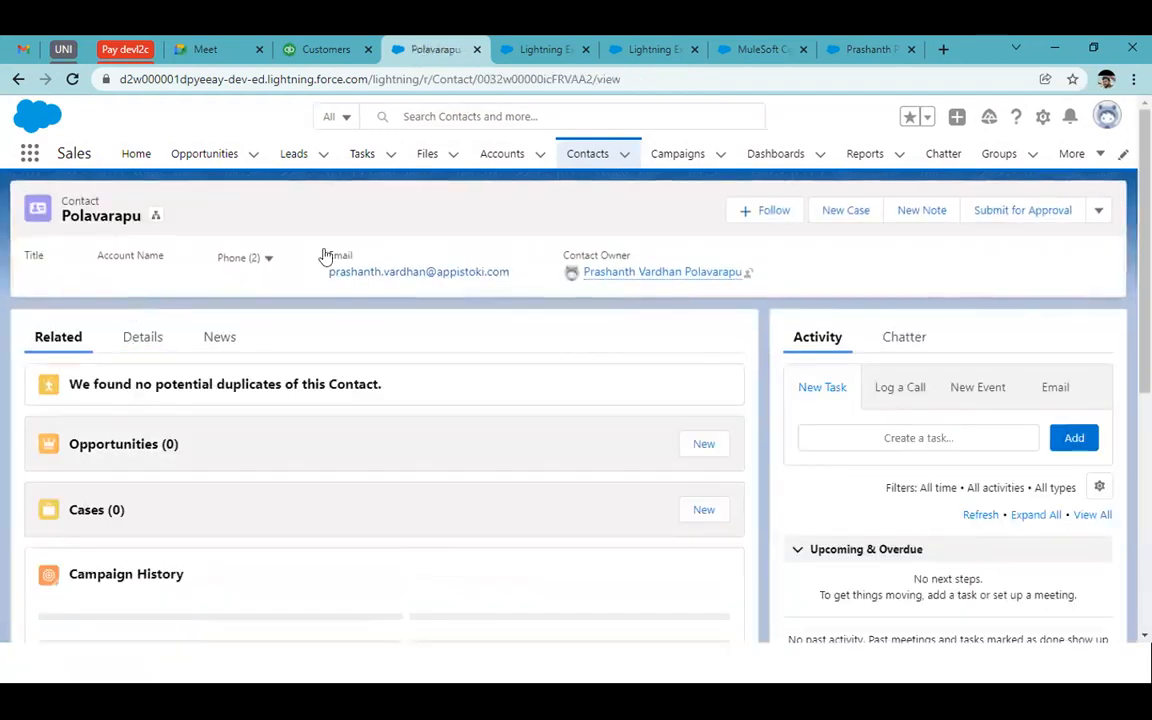
{"action": "left_click", "coordinate": [134, 345]}
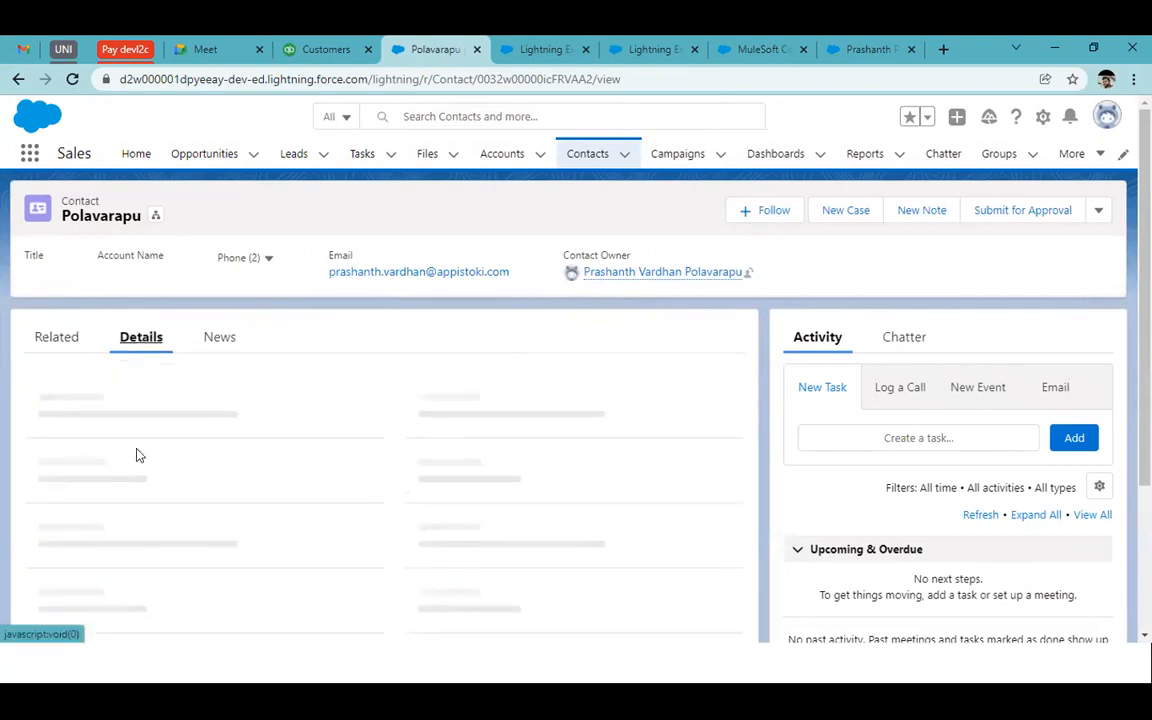
{"action": "mouse_move", "coordinate": [203, 407]}
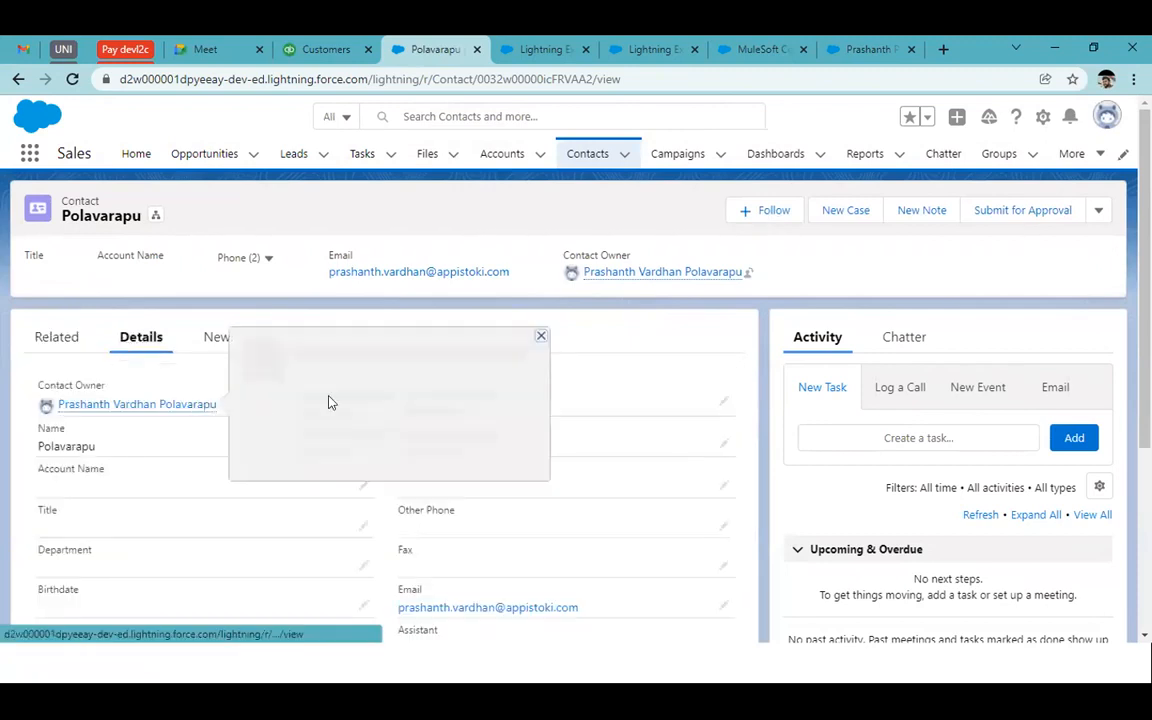
{"action": "scroll", "coordinate": [316, 548], "scroll_direction": "down", "scroll_amount": 3}
{"action": "scroll", "coordinate": [316, 552], "scroll_direction": "up", "scroll_amount": 4}
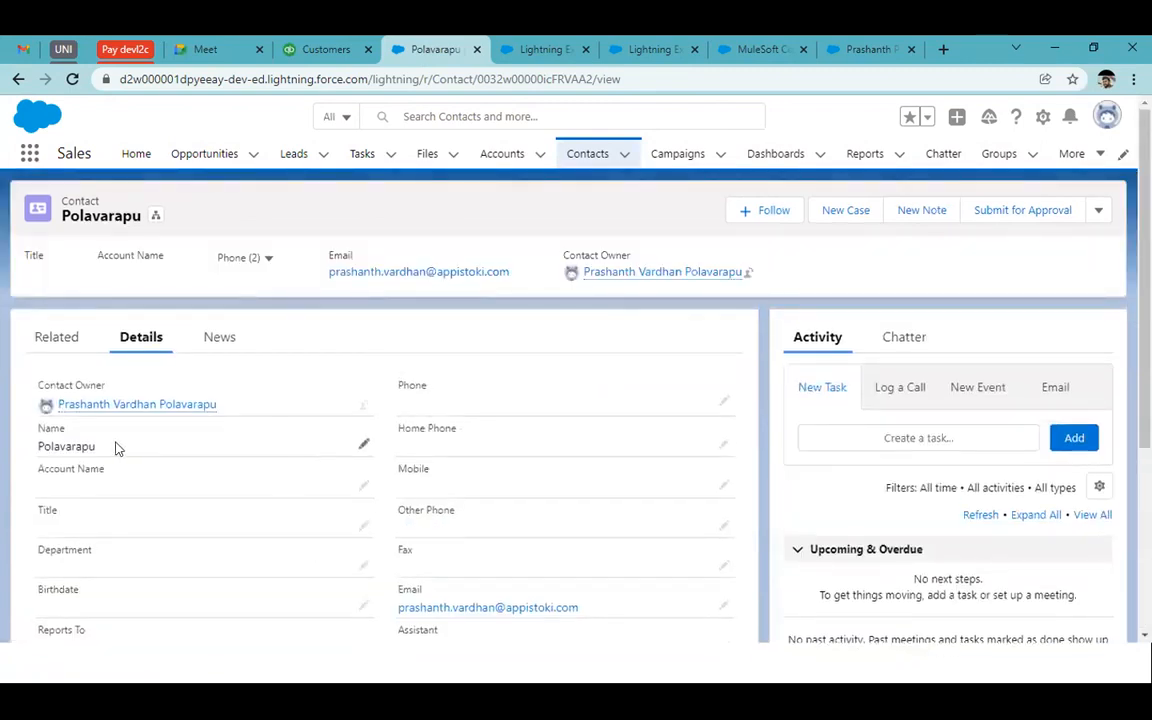
{"action": "left_click", "coordinate": [362, 447]}
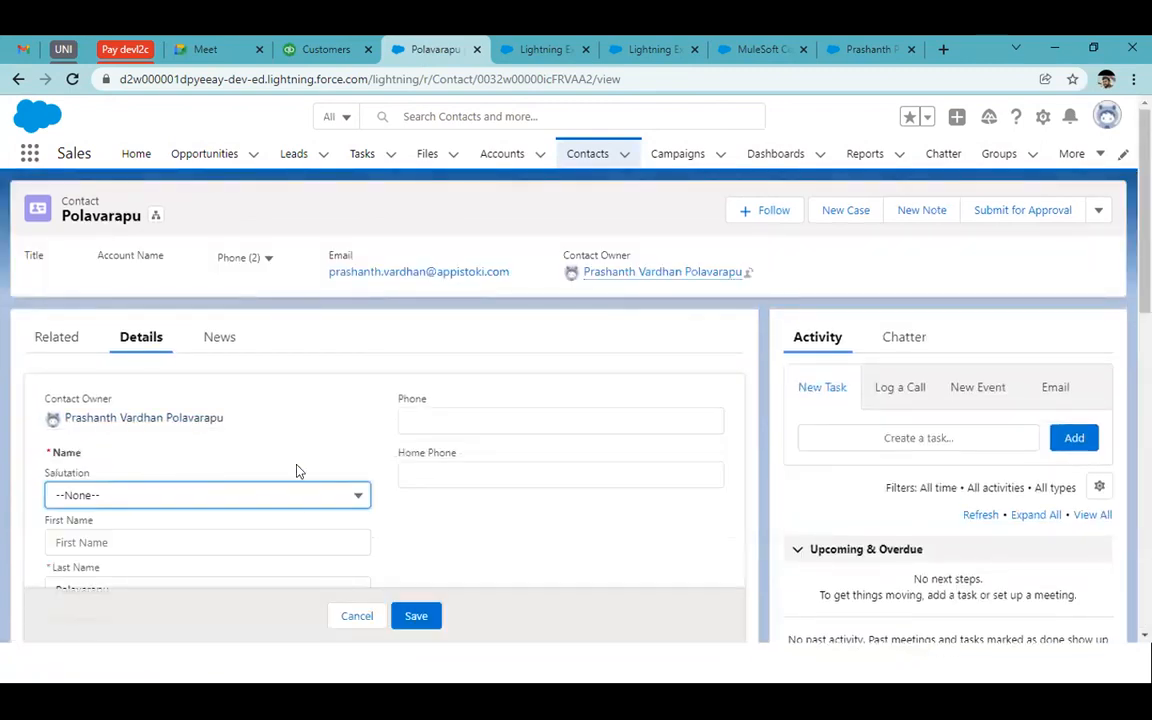
{"action": "scroll", "coordinate": [334, 432], "scroll_direction": "down", "scroll_amount": 3}
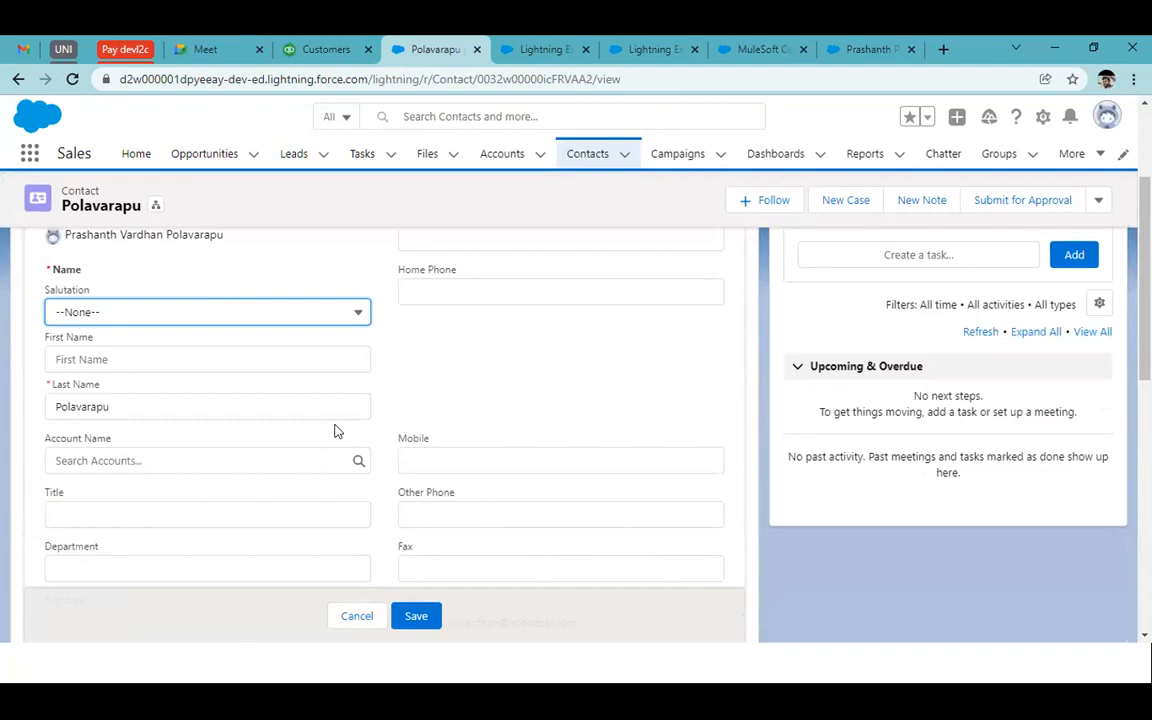
Open Demo 1's steps and expand the trigger's sample output to compare with the contact
{"action": "left_click", "coordinate": [545, 49]}
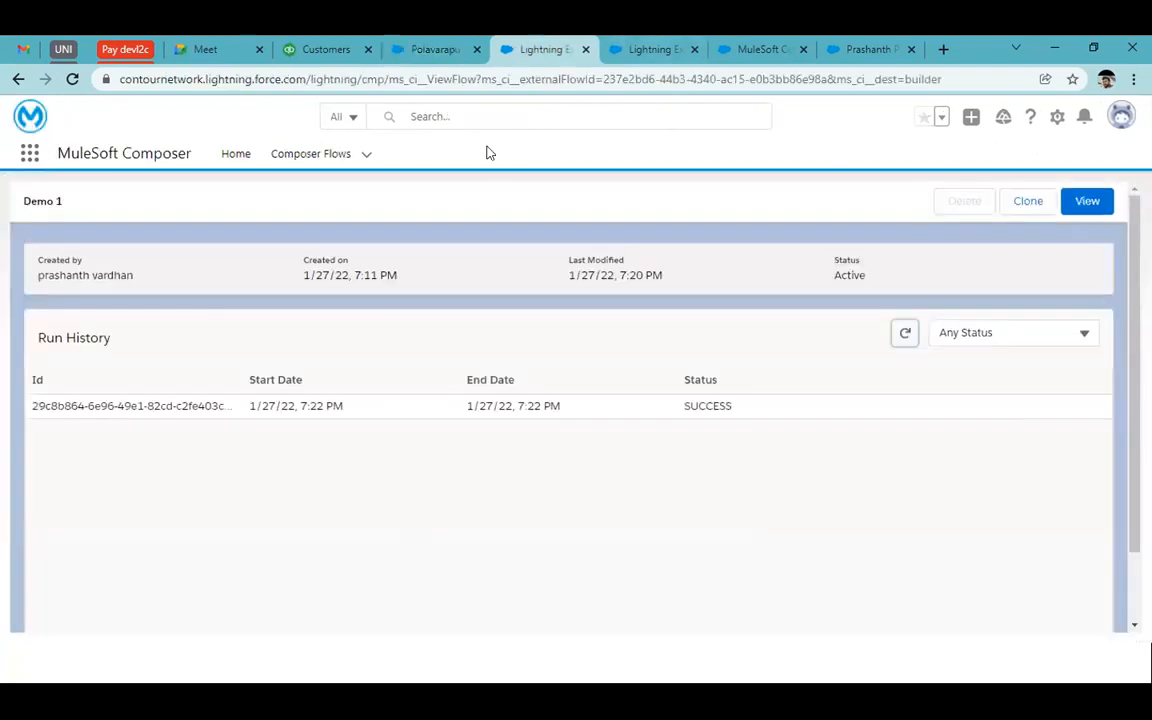
{"action": "left_click", "coordinate": [1080, 205]}
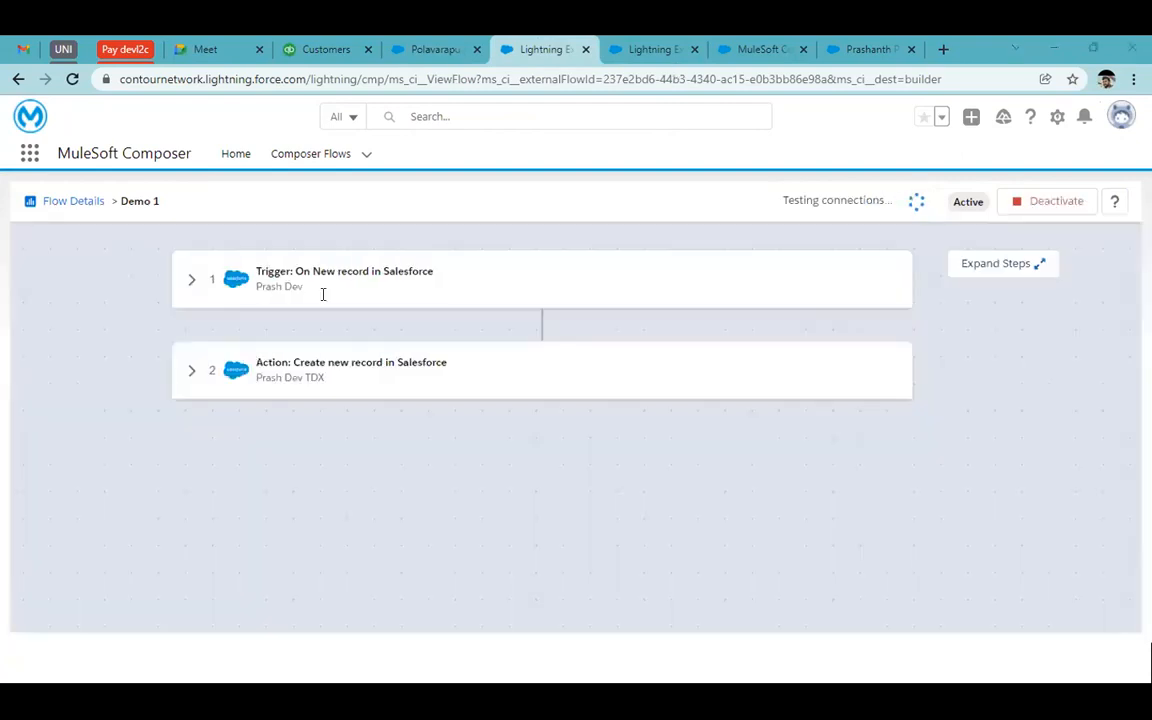
{"action": "left_click", "coordinate": [190, 378]}
{"action": "scroll", "coordinate": [327, 429], "scroll_direction": "down", "scroll_amount": 3}
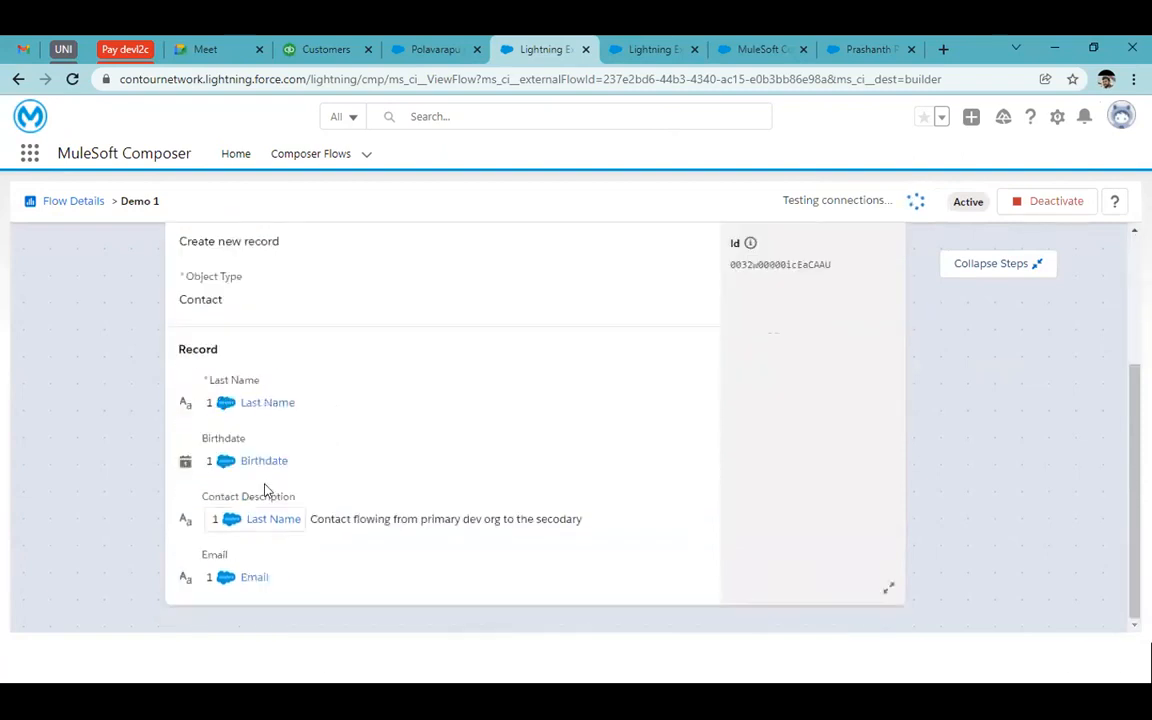
{"action": "left_click", "coordinate": [426, 47]}
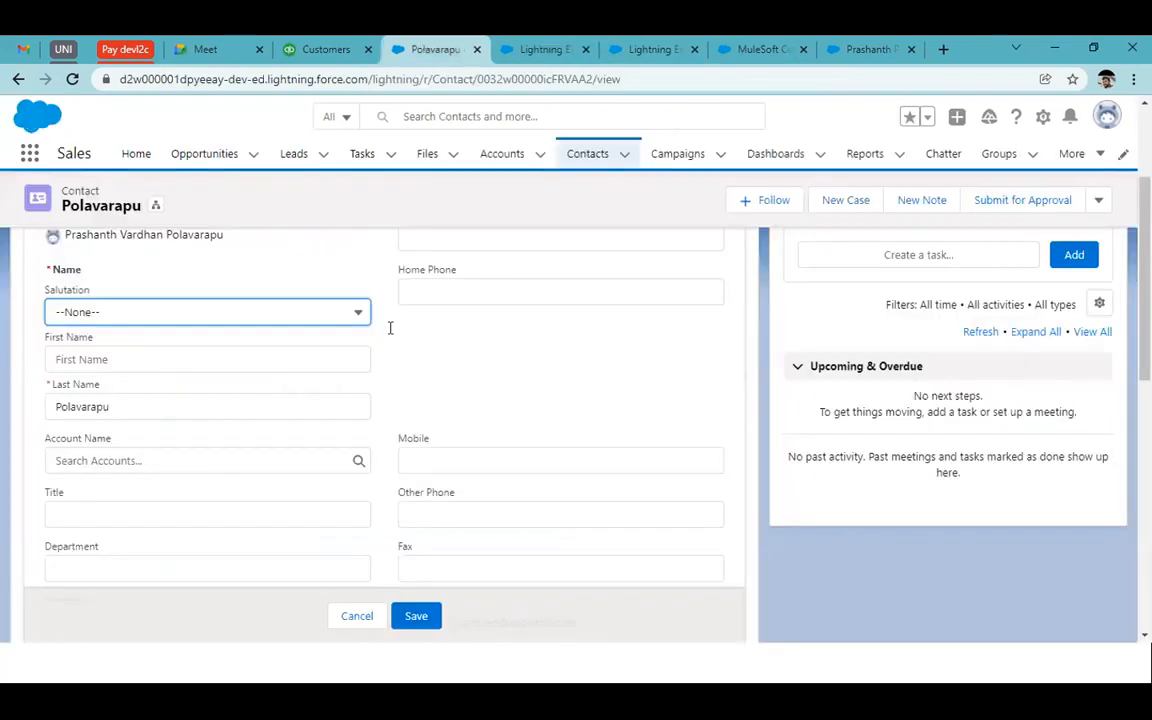
{"action": "left_click", "coordinate": [520, 44]}
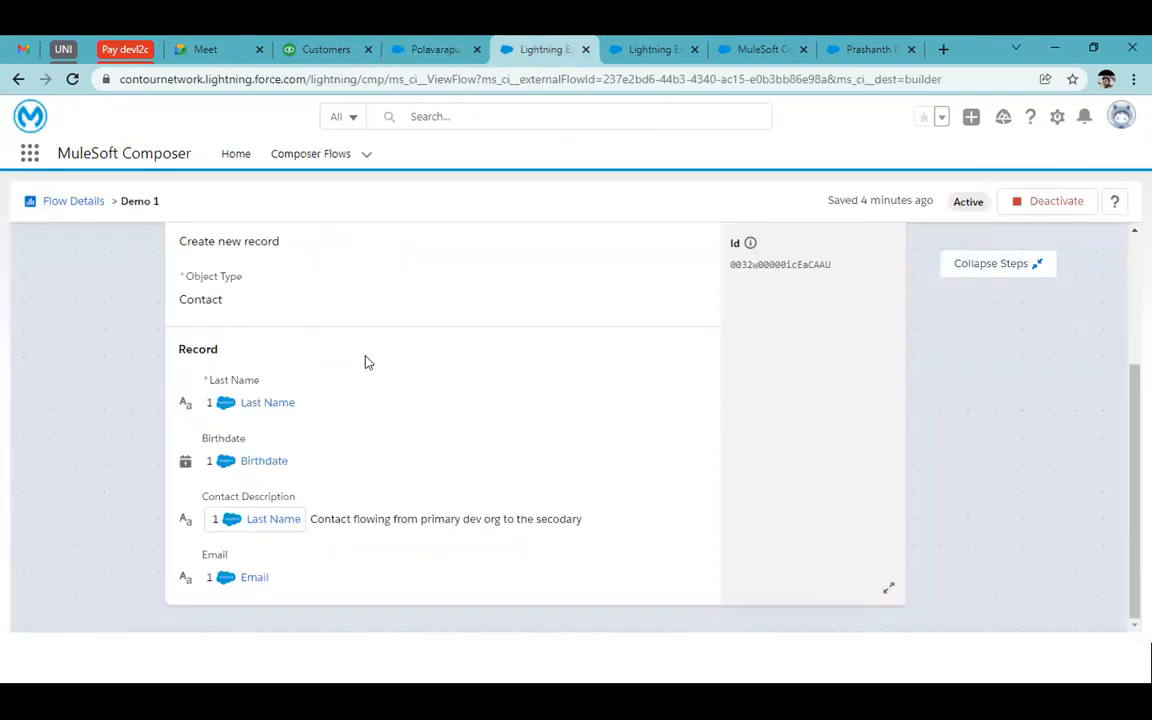
{"action": "scroll", "coordinate": [365, 362], "scroll_direction": "up", "scroll_amount": 5}
{"action": "left_click", "coordinate": [184, 279]}
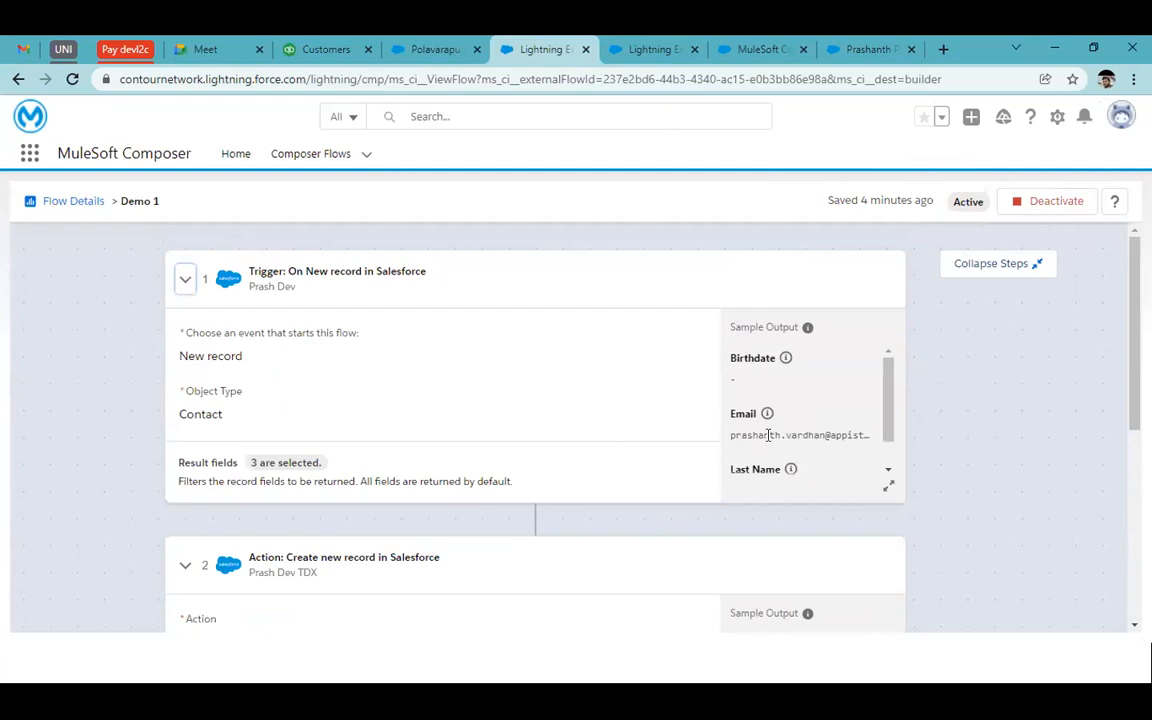
{"action": "scroll", "coordinate": [774, 452], "scroll_direction": "down", "scroll_amount": 1}
{"action": "scroll", "coordinate": [784, 373], "scroll_direction": "up", "scroll_amount": 1}
{"action": "scroll", "coordinate": [787, 432], "scroll_direction": "down", "scroll_amount": 1}
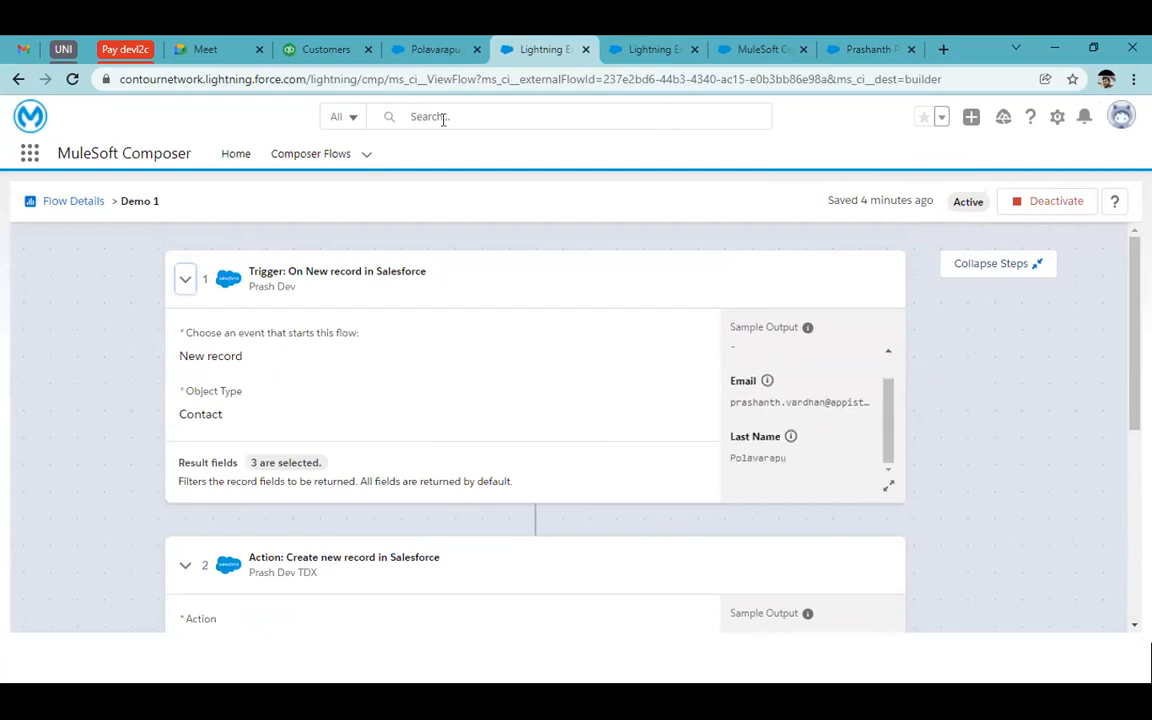
Cancel the unsaved contact edit in Salesforce and return to the Demo 1 flow
{"action": "left_click", "coordinate": [425, 49]}
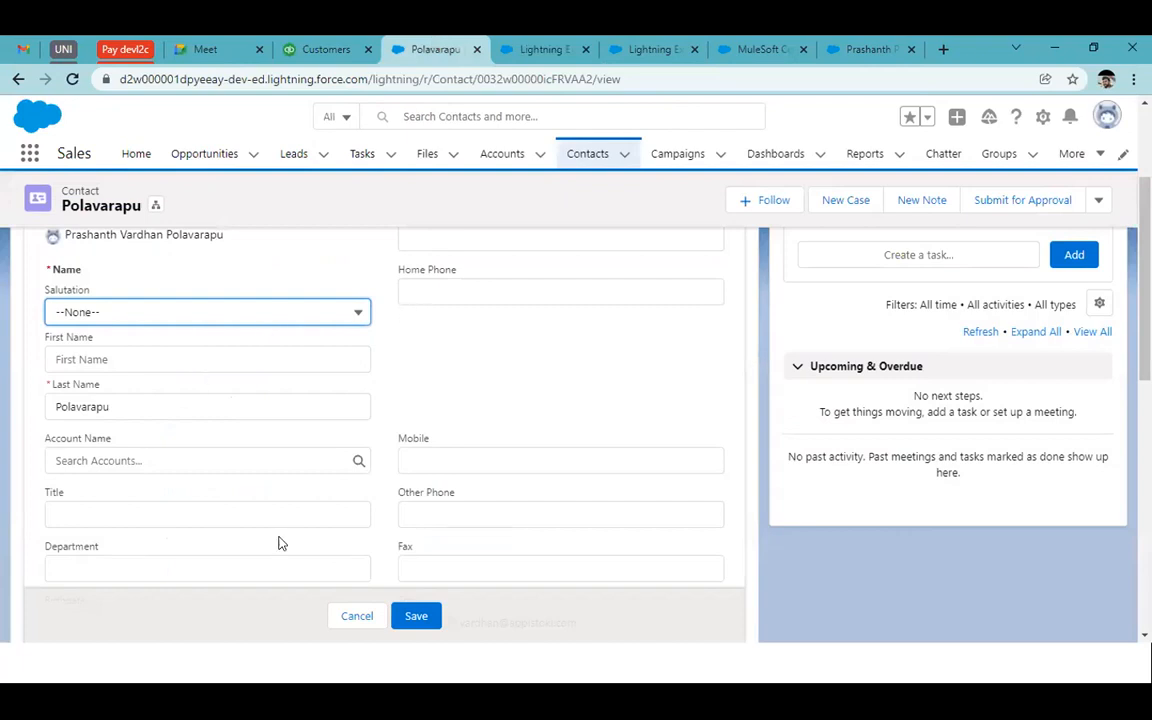
{"action": "scroll", "coordinate": [279, 543], "scroll_direction": "down", "scroll_amount": 4}
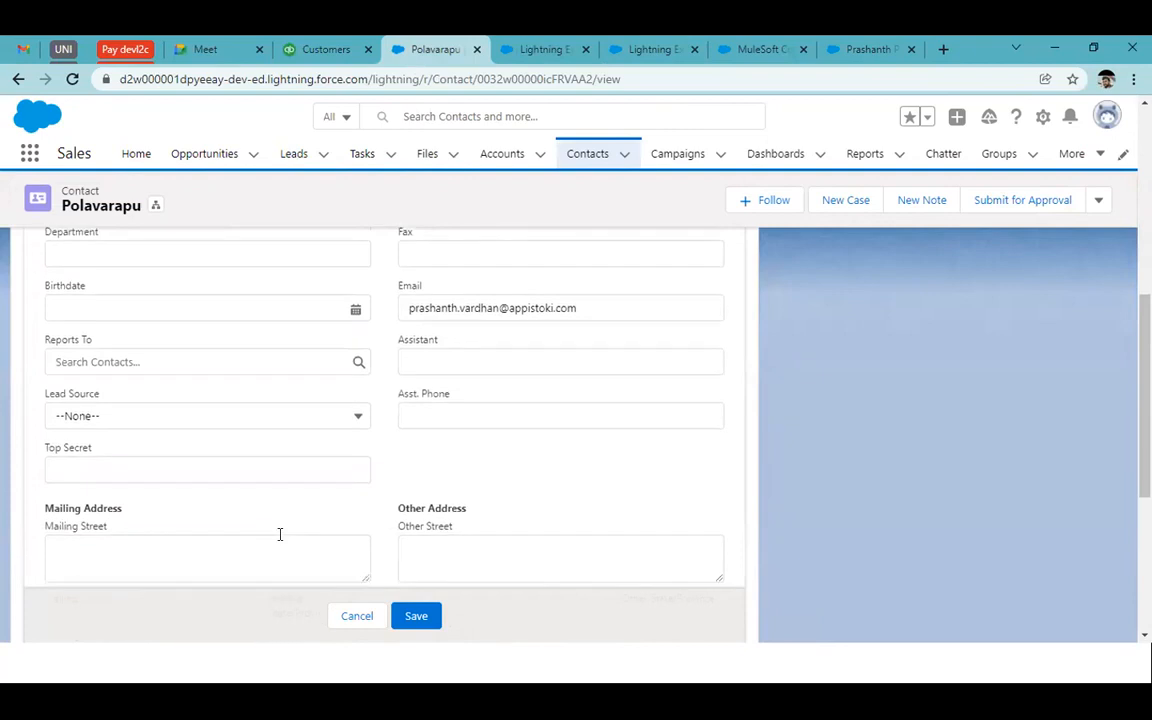
{"action": "scroll", "coordinate": [279, 534], "scroll_direction": "down", "scroll_amount": 3}
{"action": "scroll", "coordinate": [279, 534], "scroll_direction": "up", "scroll_amount": 8}
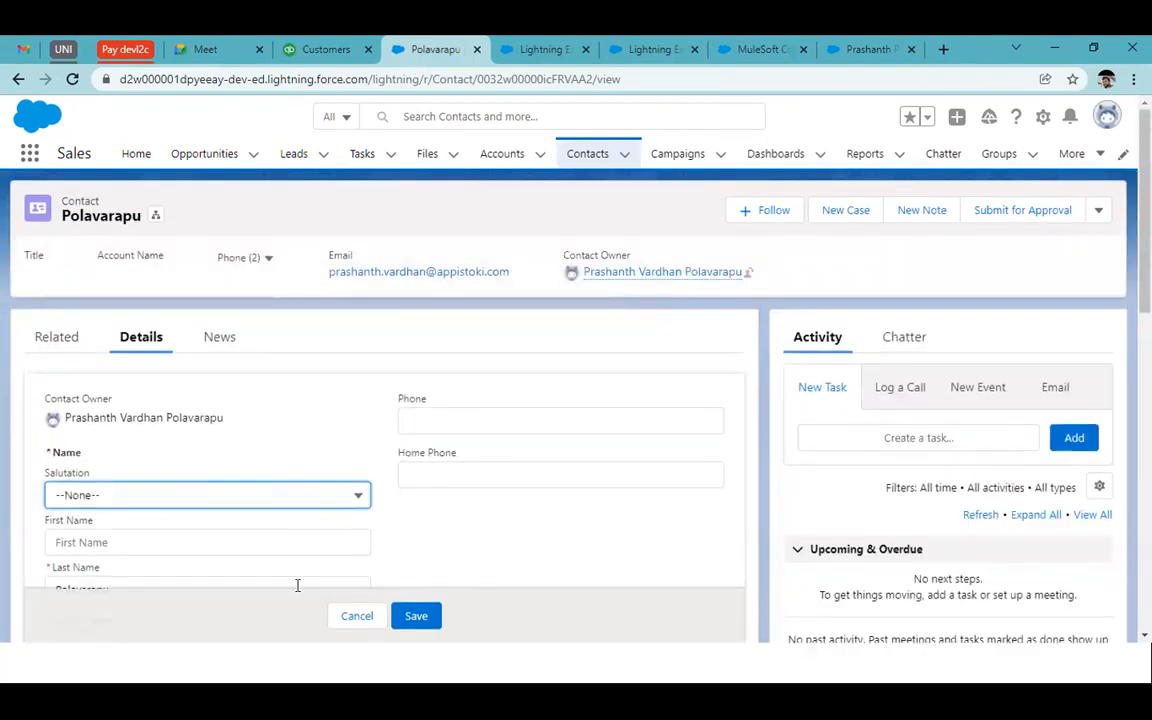
{"action": "left_click", "coordinate": [356, 616]}
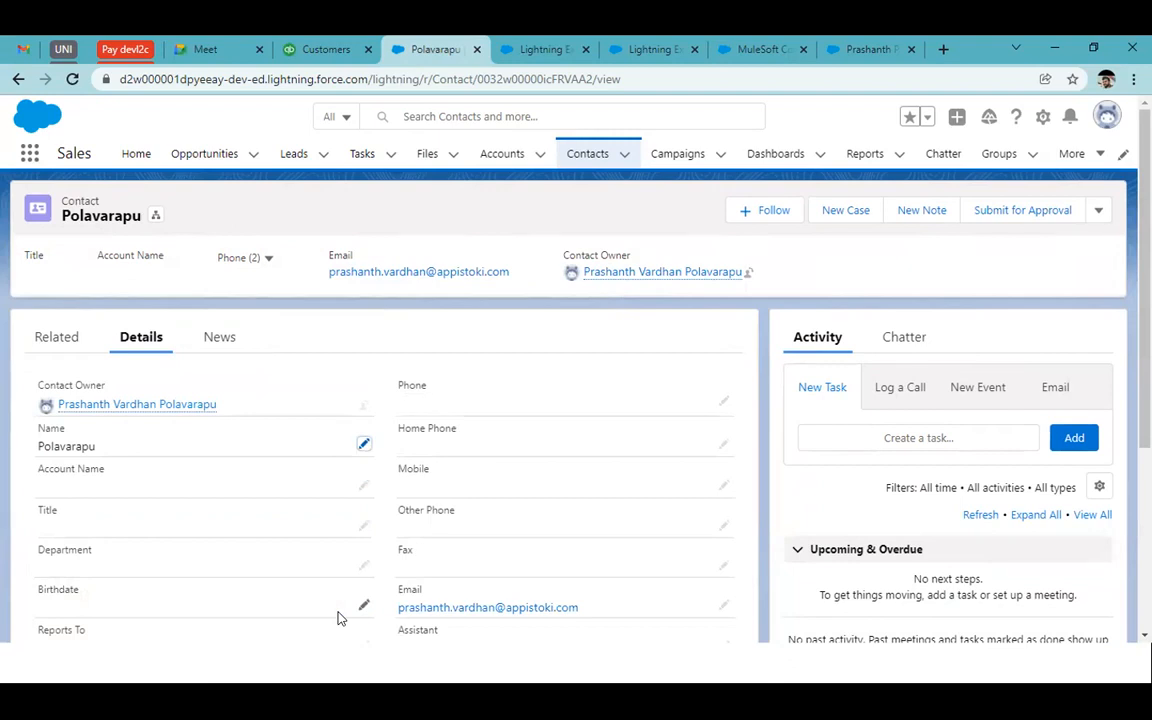
{"action": "left_click", "coordinate": [537, 45]}
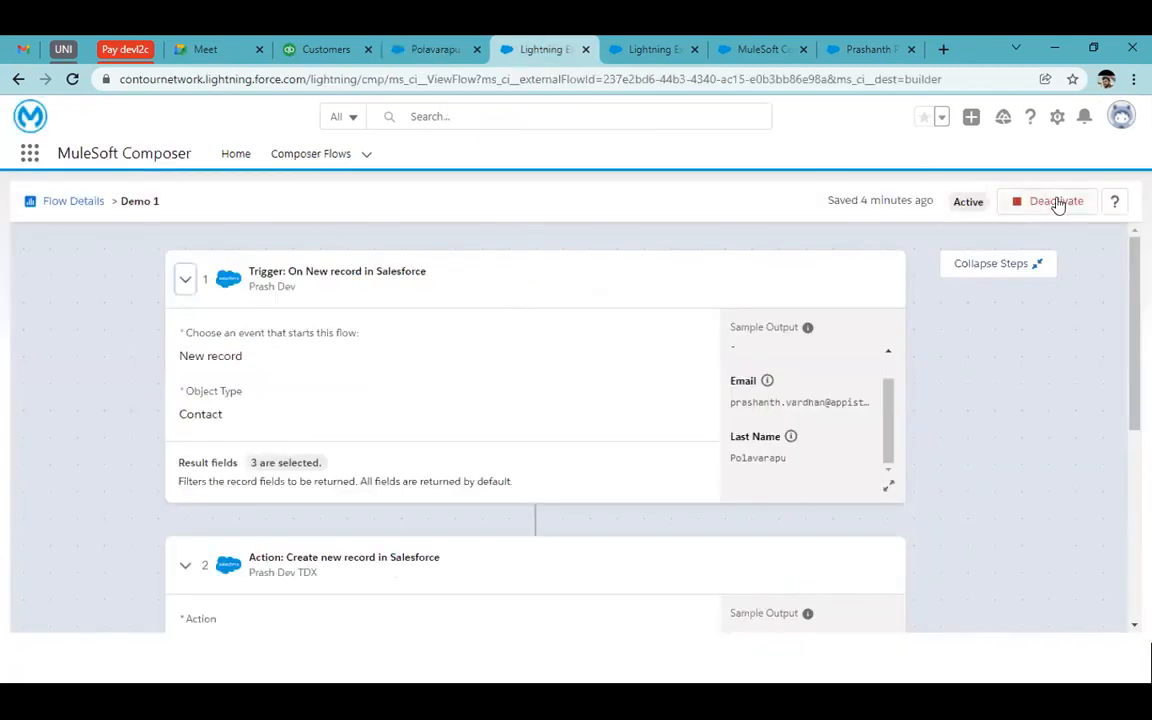
Deactivate Demo 1 and open the SF to Quick flow from the Flows list
{"action": "left_click", "coordinate": [1058, 203]}
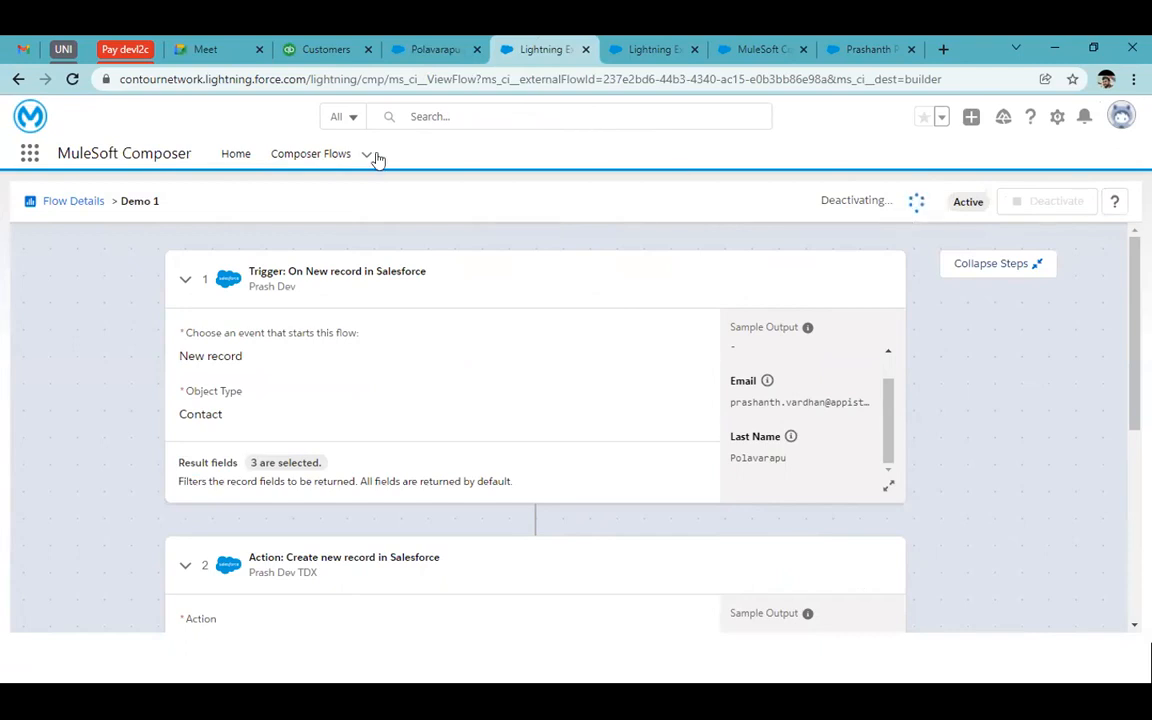
{"action": "left_click", "coordinate": [314, 158]}
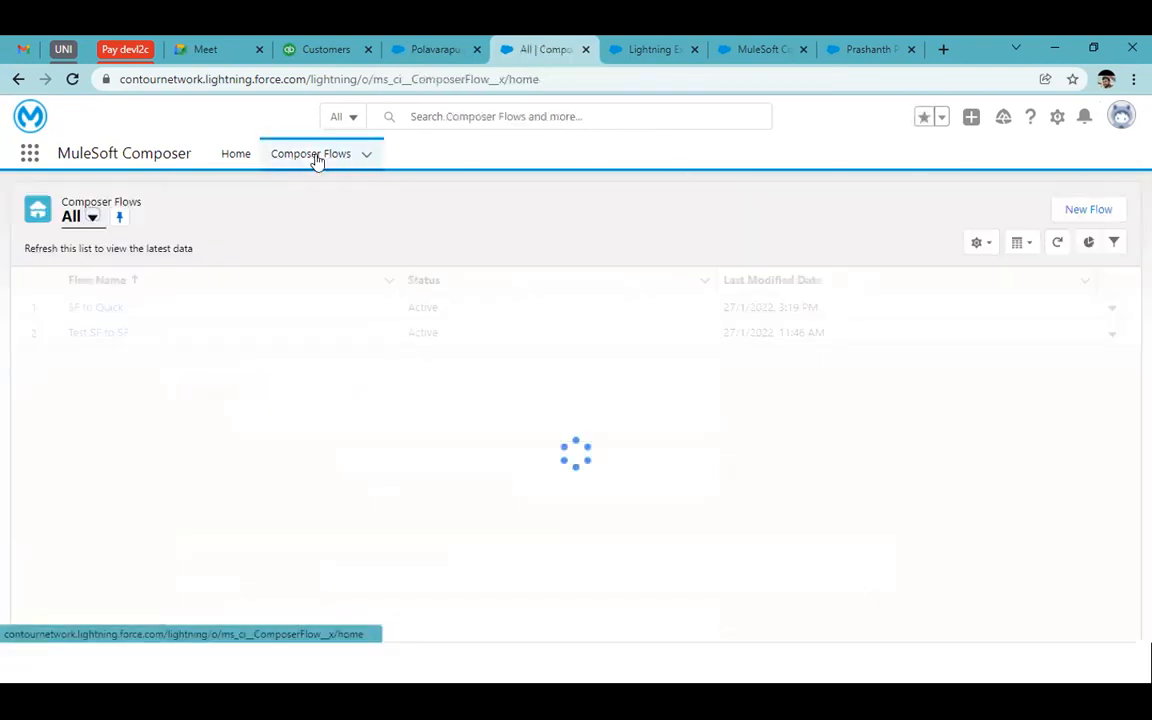
{"action": "left_click", "coordinate": [670, 45]}
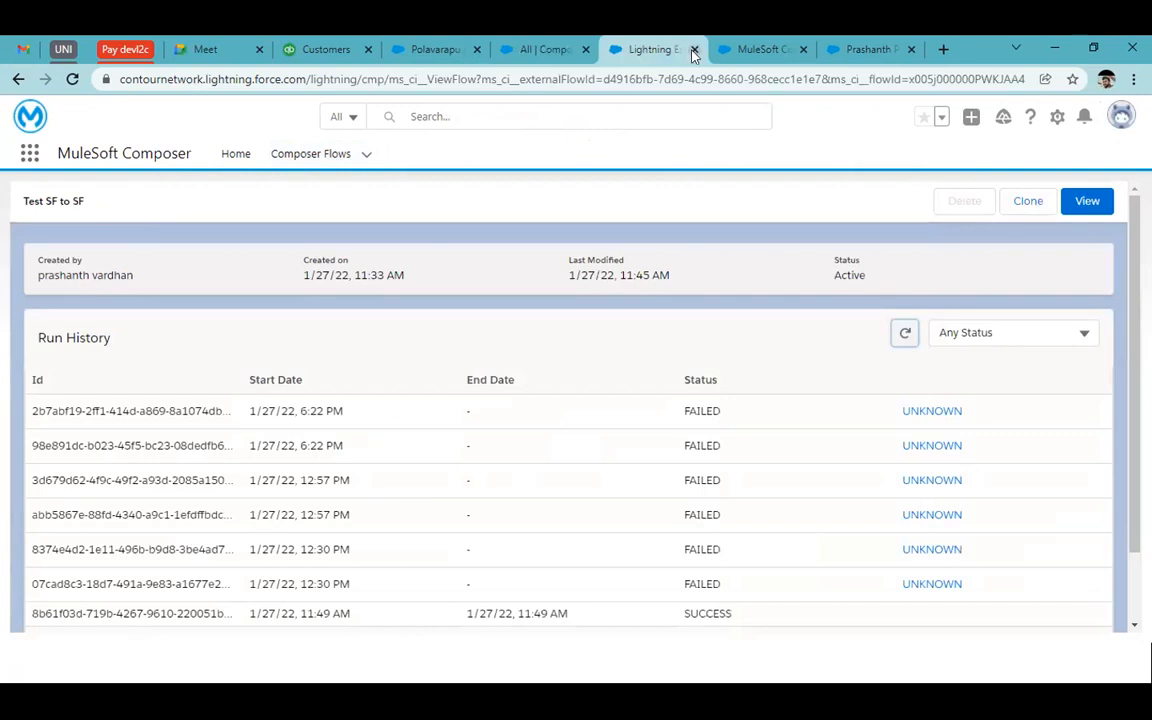
{"action": "left_click", "coordinate": [532, 46]}
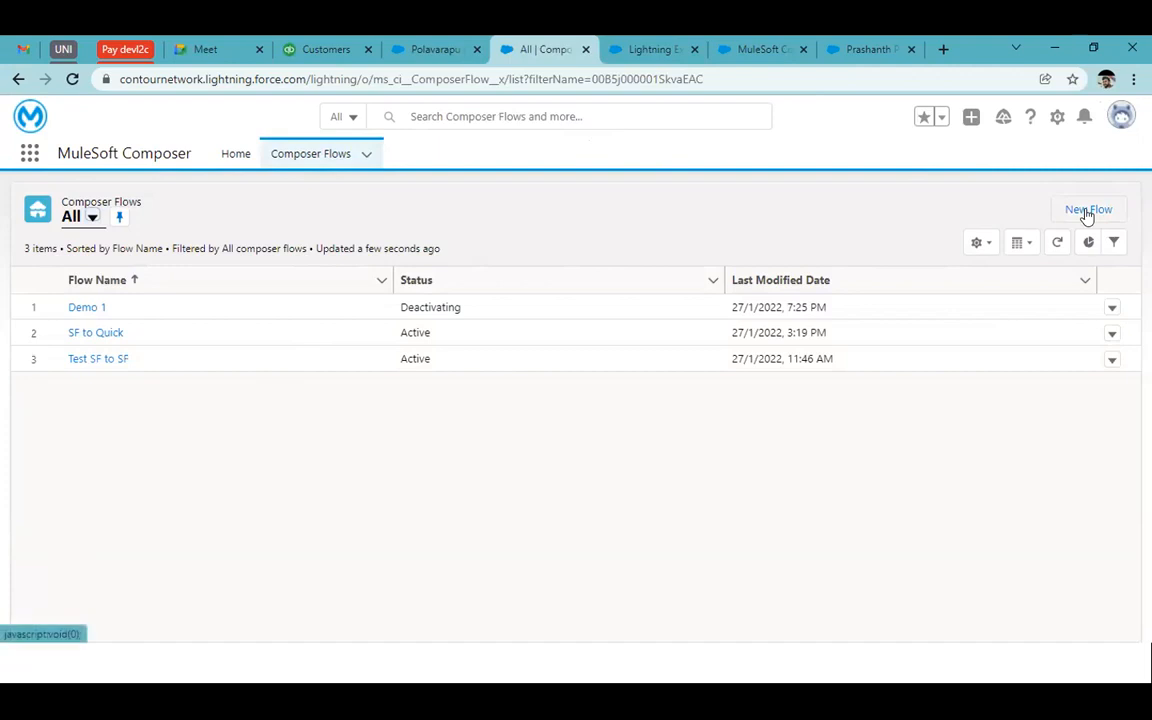
{"action": "left_click", "coordinate": [118, 332]}
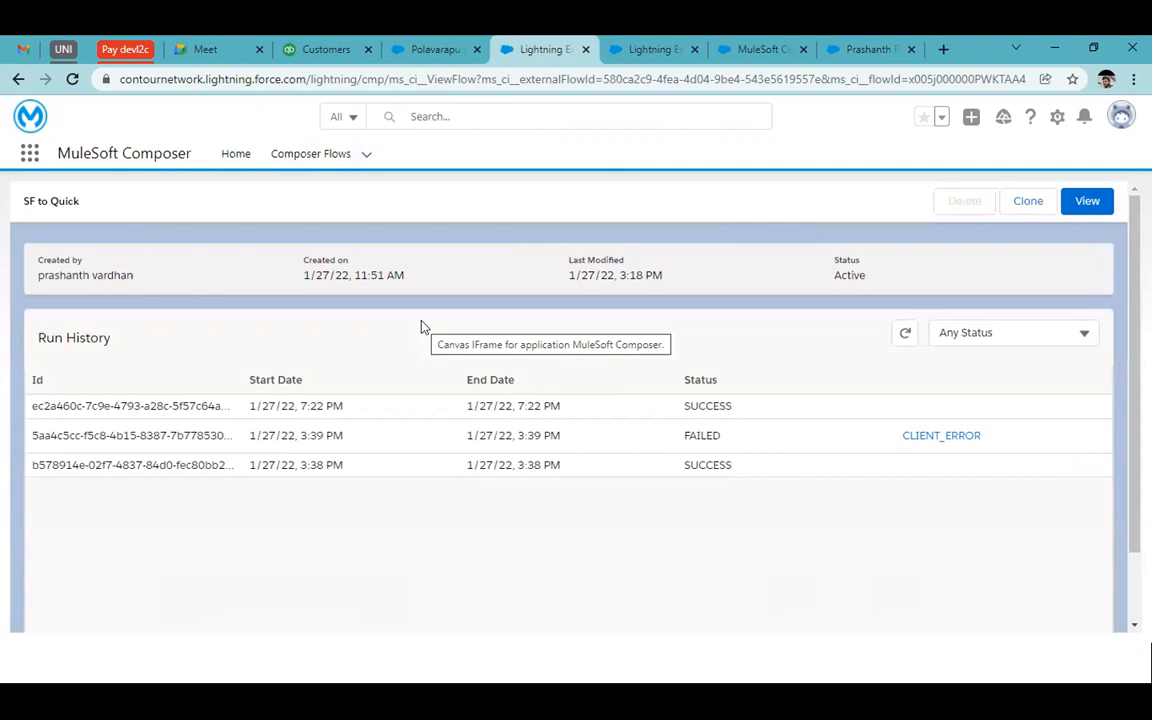
Review SF to Quick's trigger connection, result fields and Create customer mappings, then return to Flows
{"action": "left_click", "coordinate": [1088, 204]}
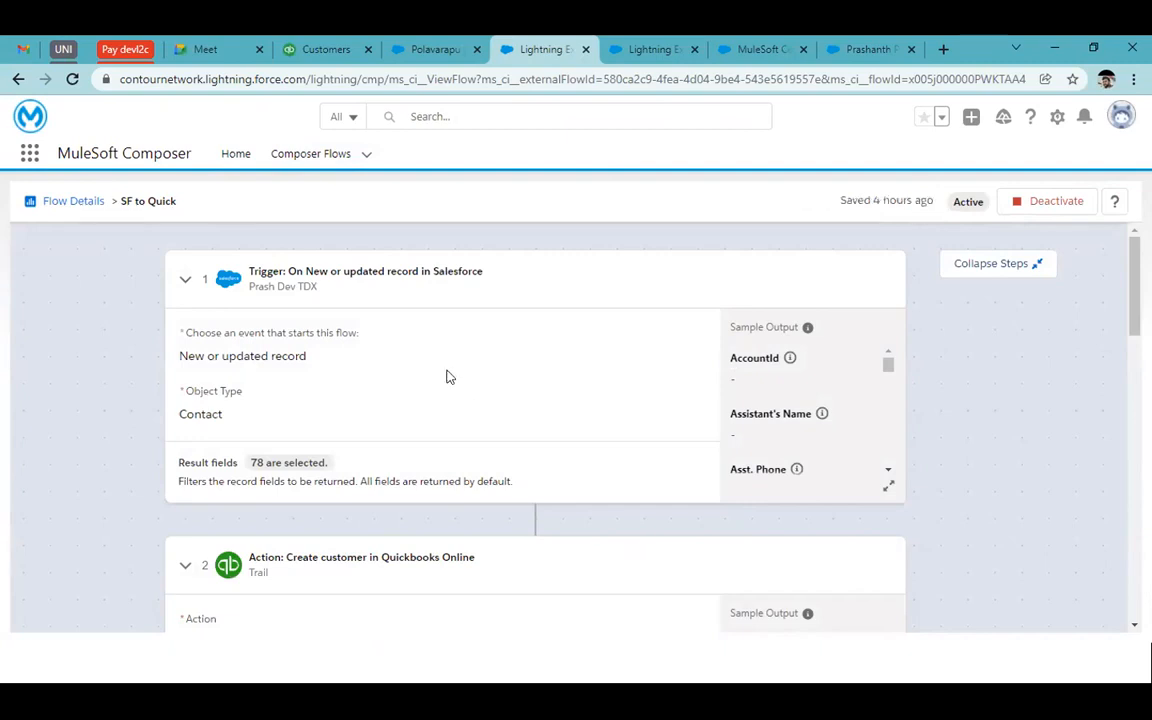
{"action": "left_click_drag", "start_coordinate": [336, 299], "coordinate": [251, 285]}
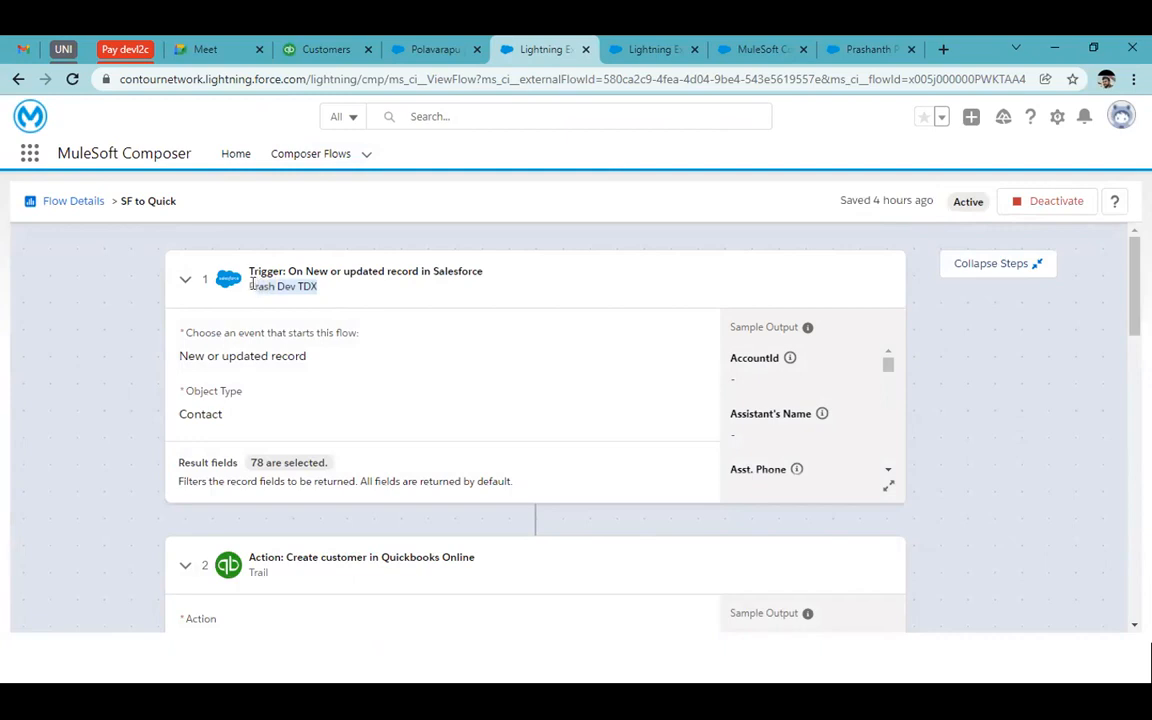
{"action": "left_click", "coordinate": [318, 294]}
{"action": "scroll", "coordinate": [241, 412], "scroll_direction": "down", "scroll_amount": 1}
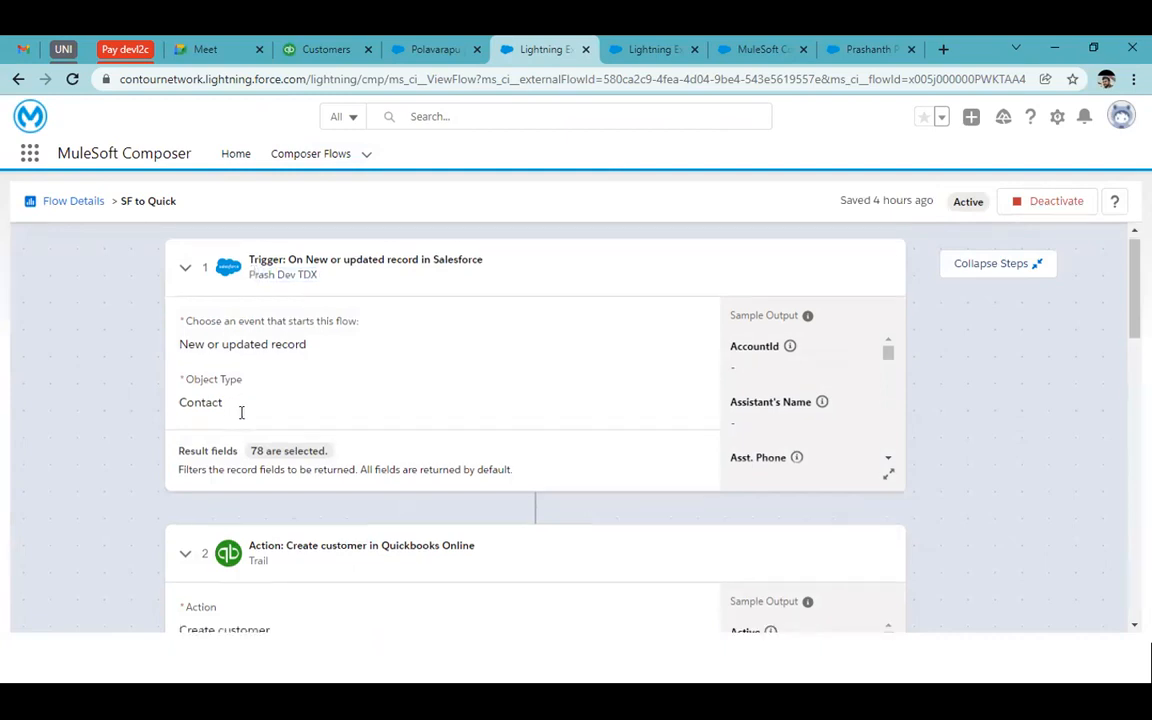
{"action": "left_click_drag", "start_coordinate": [249, 382], "coordinate": [327, 390]}
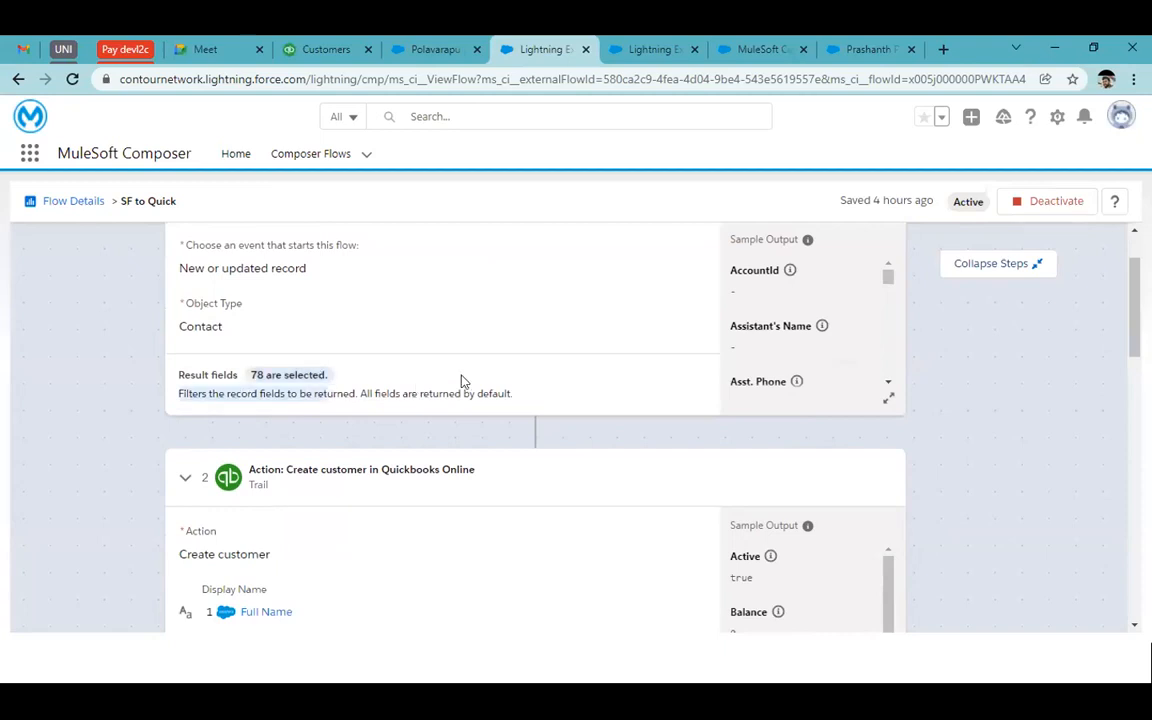
{"action": "scroll", "coordinate": [673, 441], "scroll_direction": "down", "scroll_amount": 2}
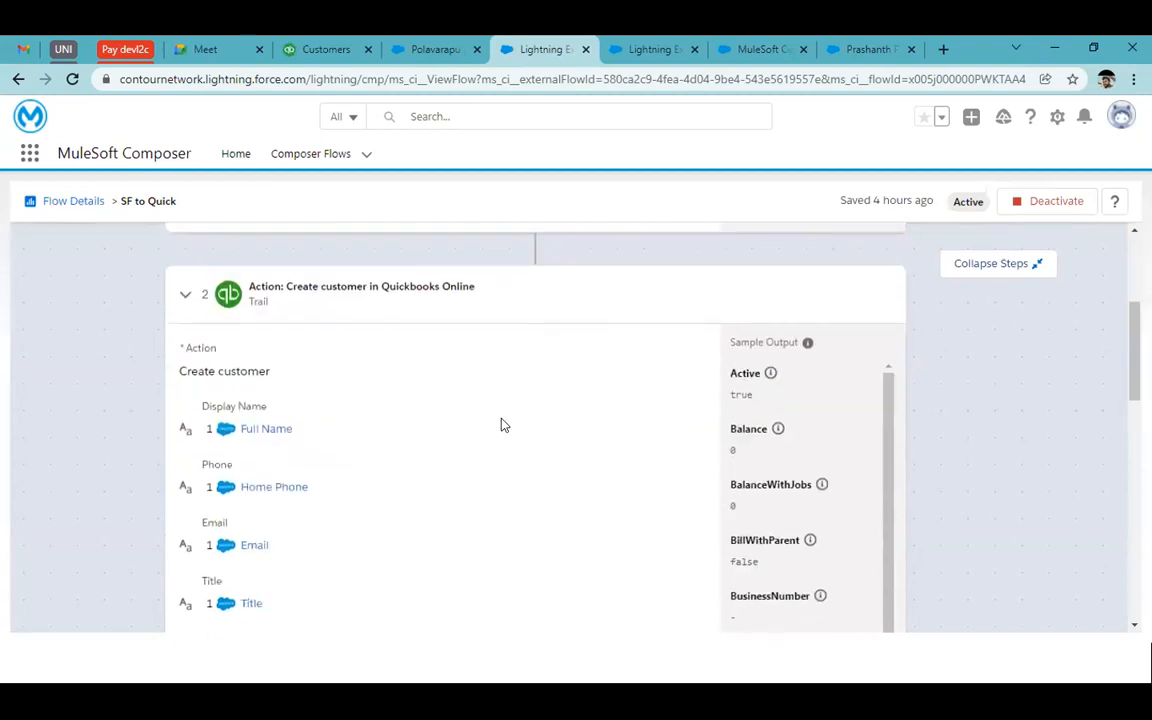
{"action": "scroll", "coordinate": [409, 432], "scroll_direction": "down", "scroll_amount": 1}
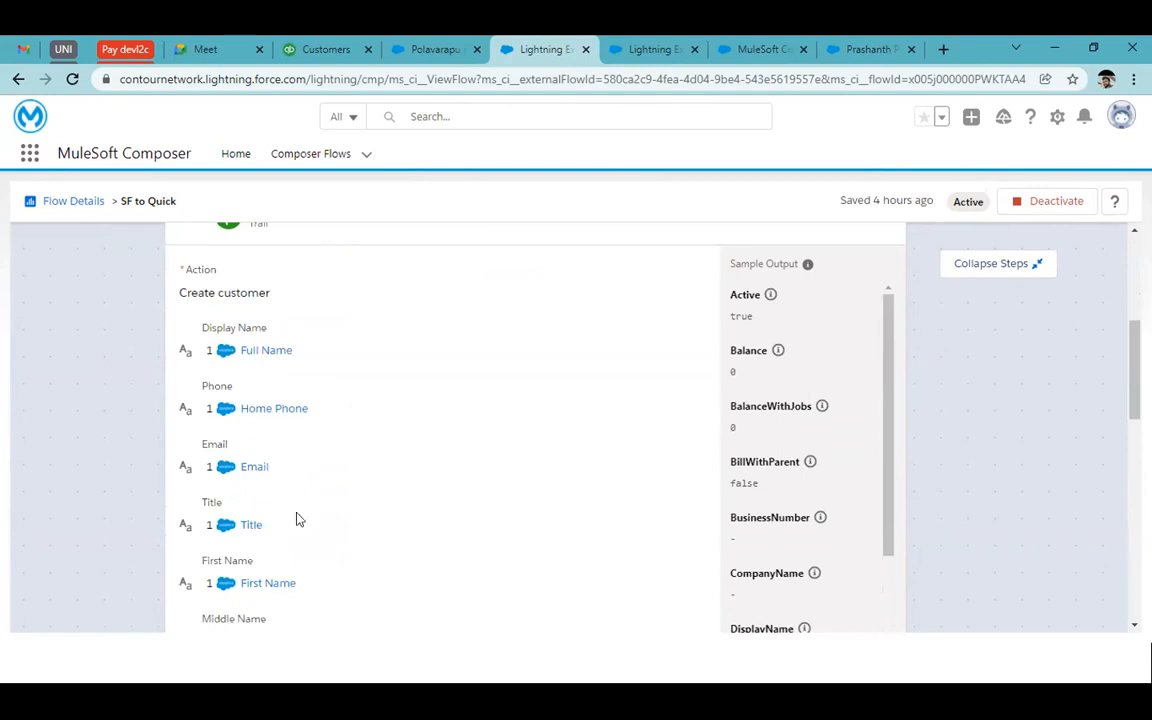
{"action": "scroll", "coordinate": [296, 519], "scroll_direction": "up", "scroll_amount": 5}
{"action": "left_click", "coordinate": [323, 153]}
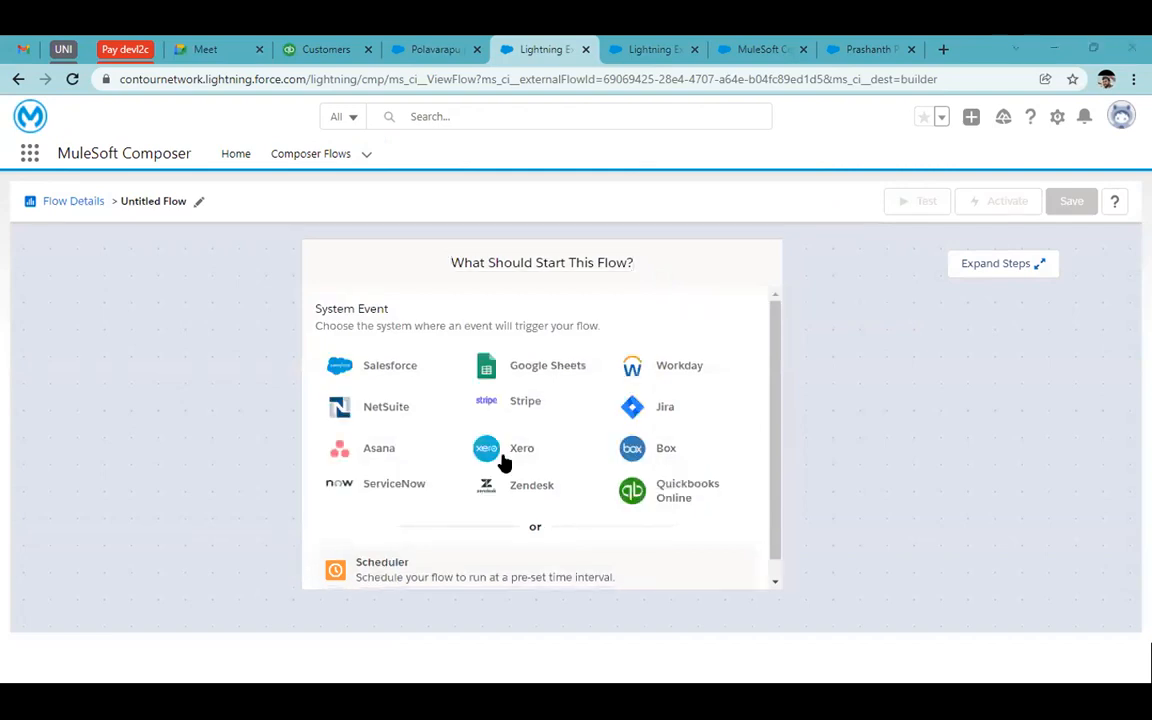
Set the trigger to Salesforce's TDX connection, event New record, object Contact
{"action": "left_click", "coordinate": [362, 370]}
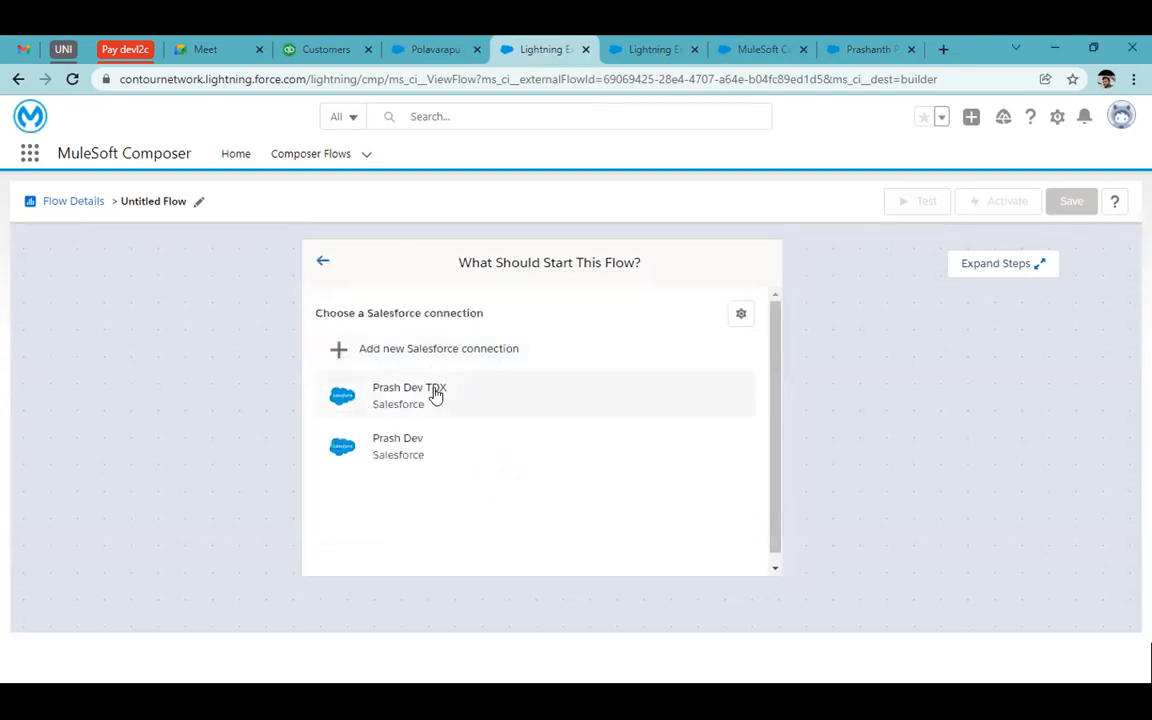
{"action": "left_click", "coordinate": [435, 395]}
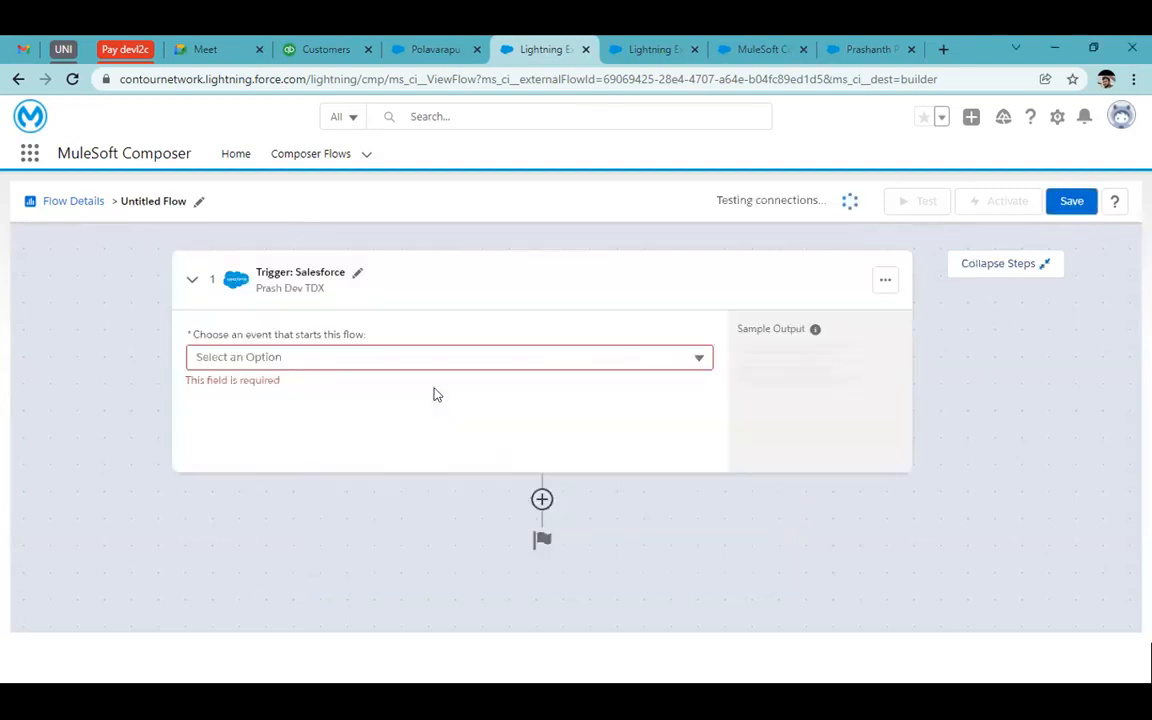
{"action": "left_click", "coordinate": [309, 358]}
{"action": "left_click", "coordinate": [296, 393]}
{"action": "left_click", "coordinate": [263, 410]}
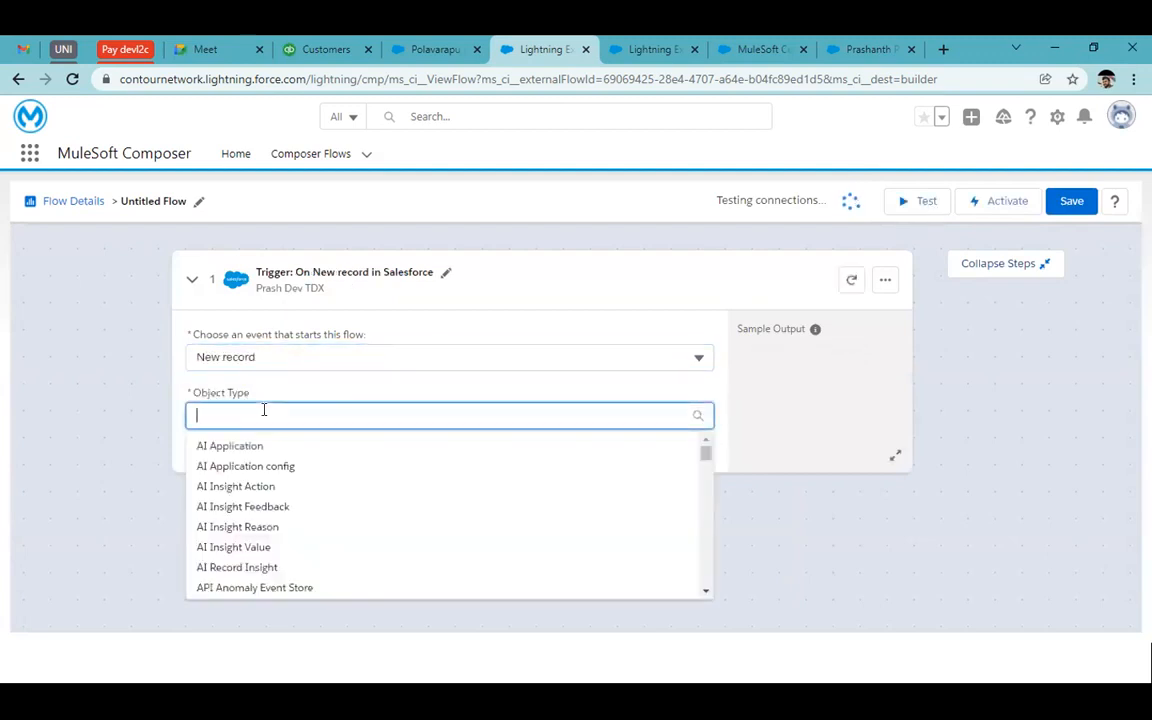
{"action": "type", "text": "cont"}
{"action": "left_click", "coordinate": [211, 448]}
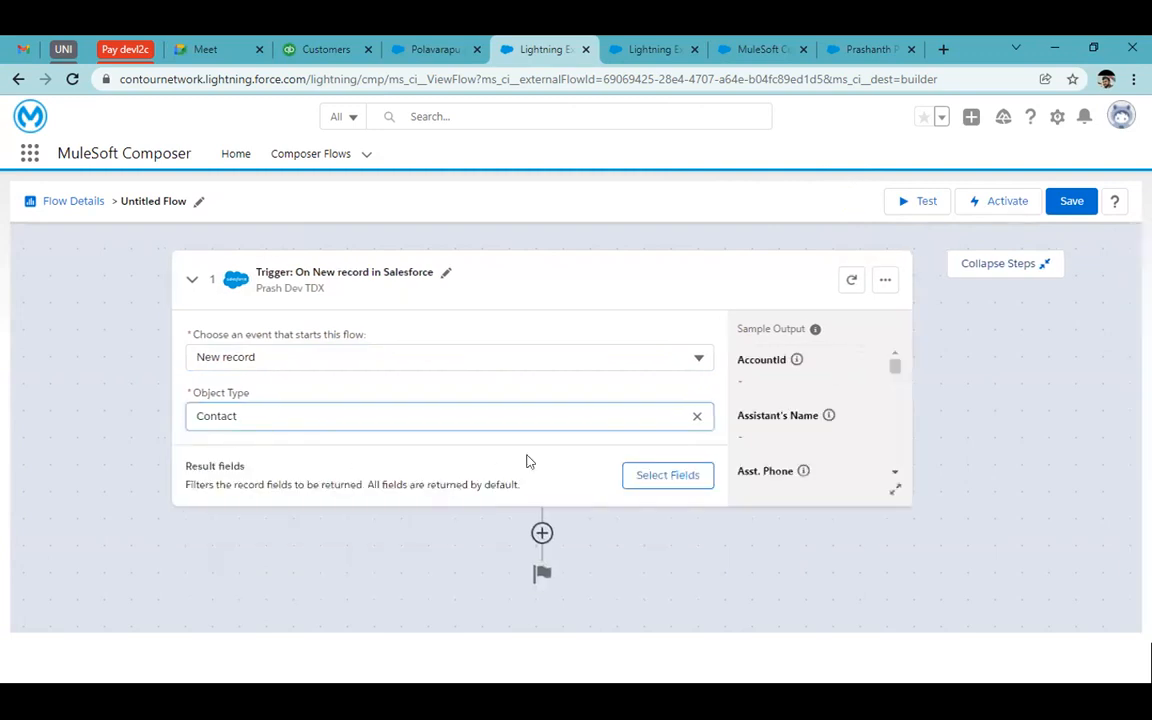
Return all 78 Contact fields from the trigger and add a step after it
{"action": "left_click", "coordinate": [664, 487]}
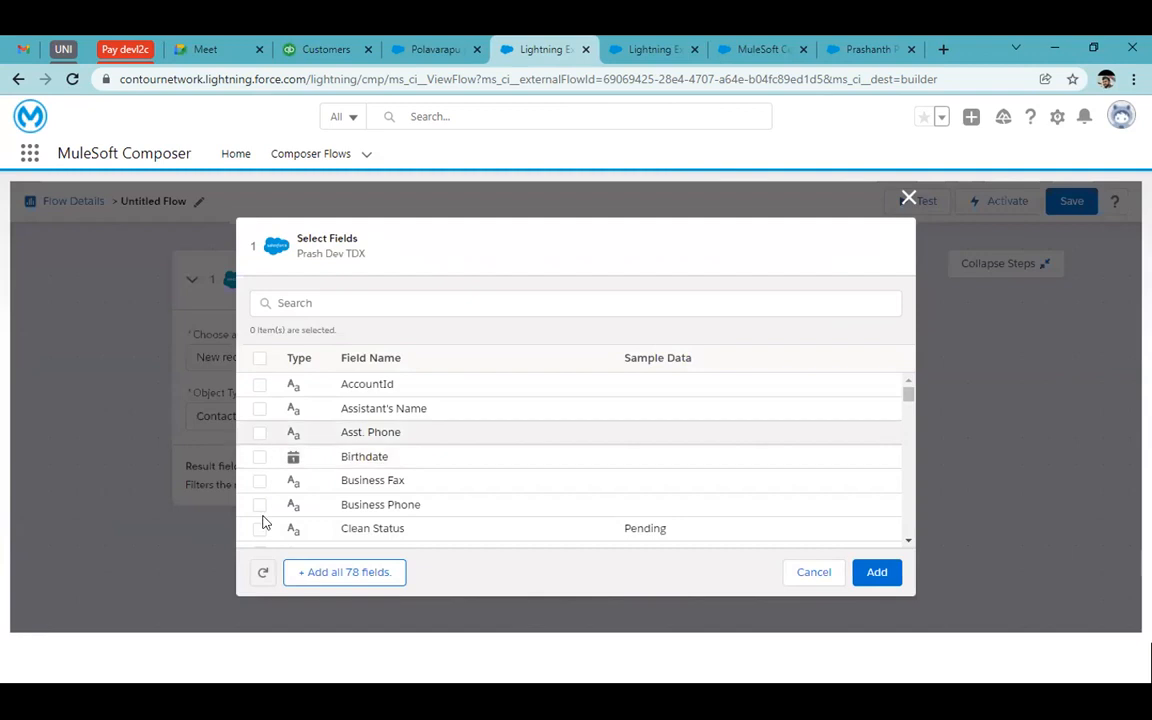
{"action": "left_click", "coordinate": [341, 582]}
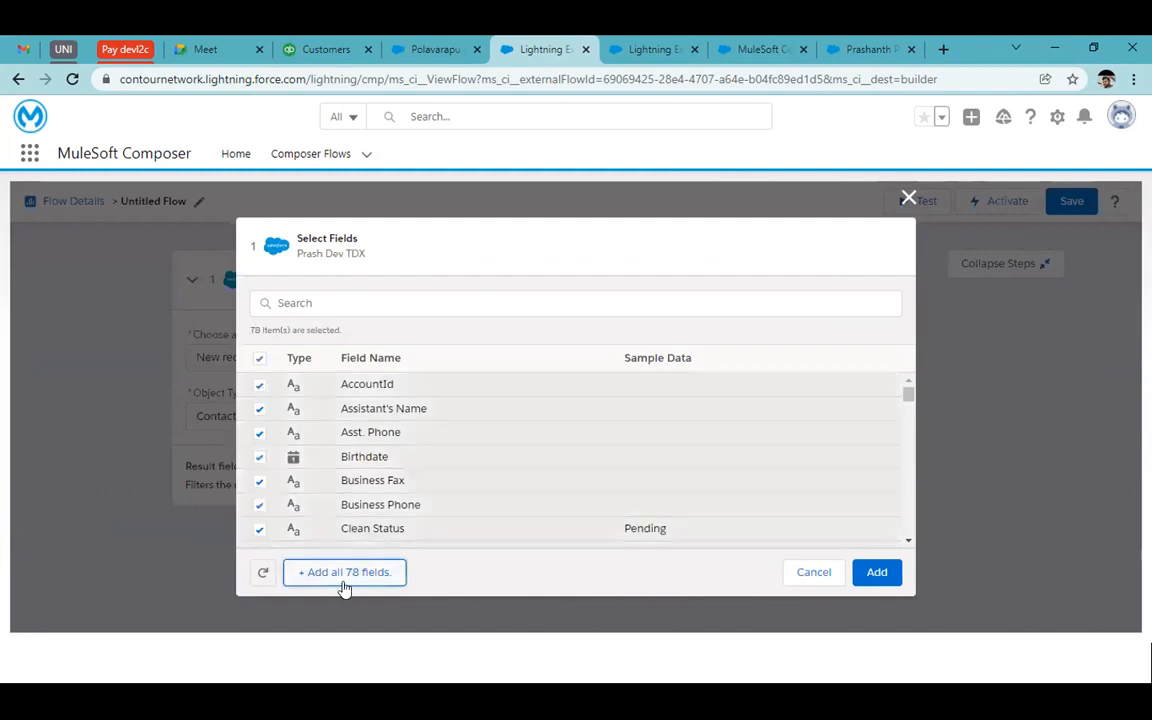
{"action": "left_click", "coordinate": [858, 571]}
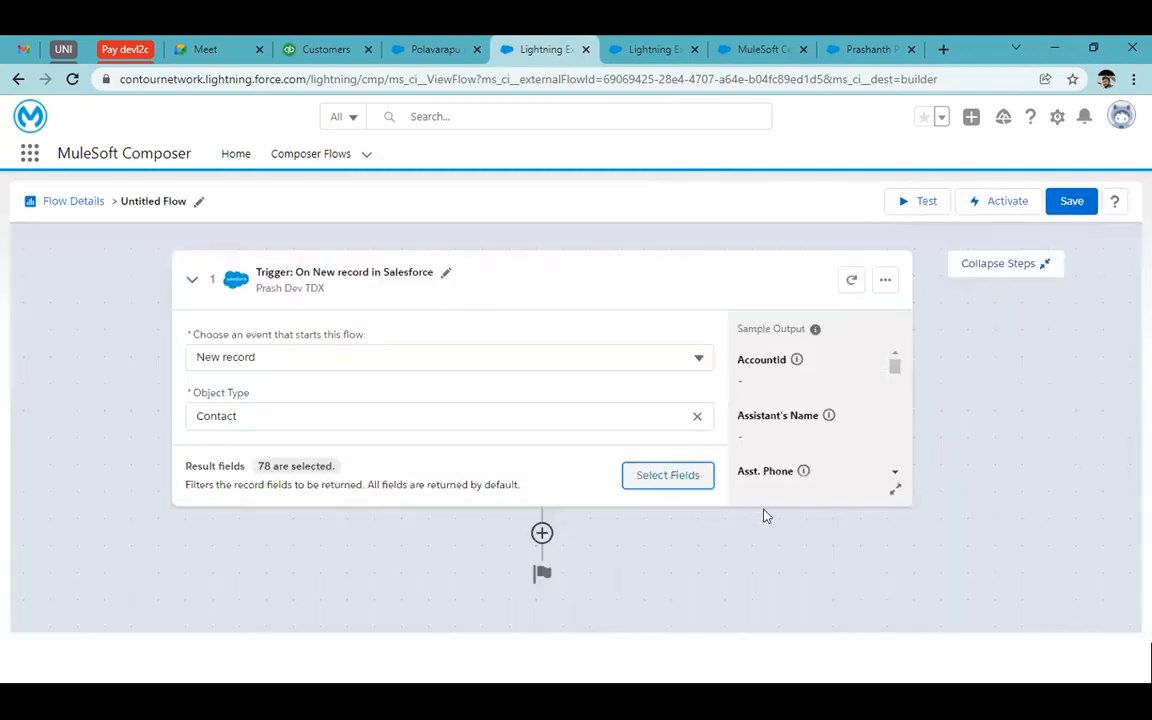
{"action": "left_click", "coordinate": [540, 533]}
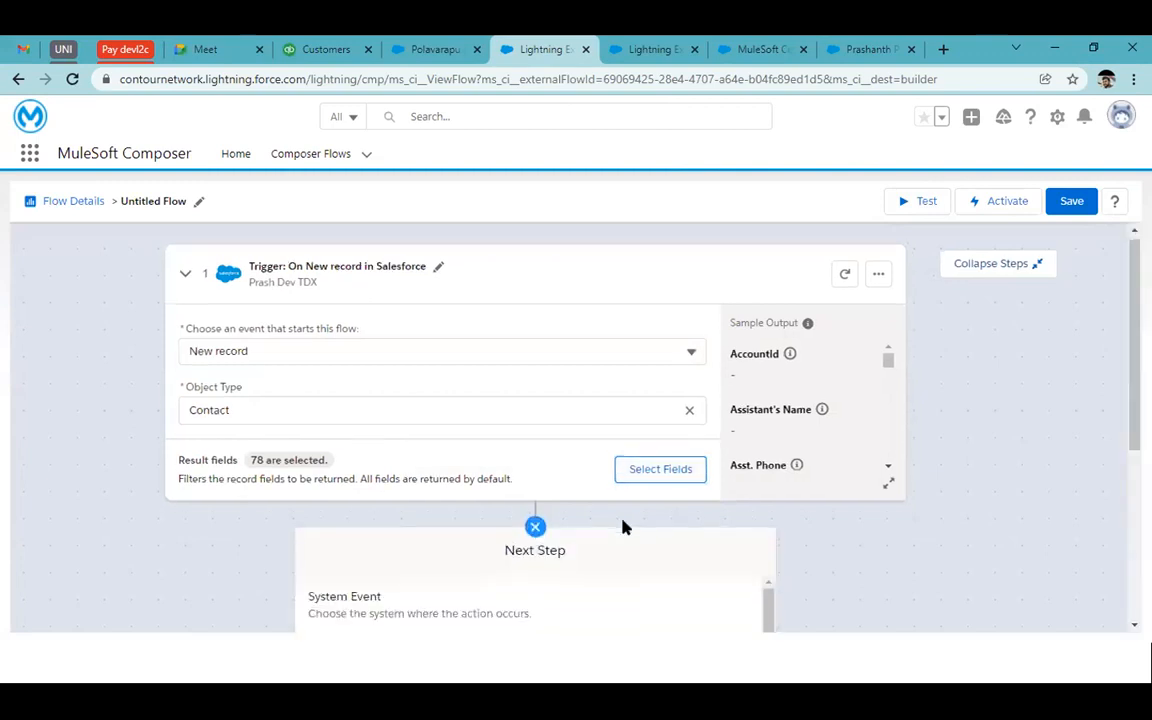
{"action": "scroll", "coordinate": [620, 527], "scroll_direction": "down", "scroll_amount": 5}
{"action": "scroll", "coordinate": [622, 528], "scroll_direction": "down", "scroll_amount": 1}
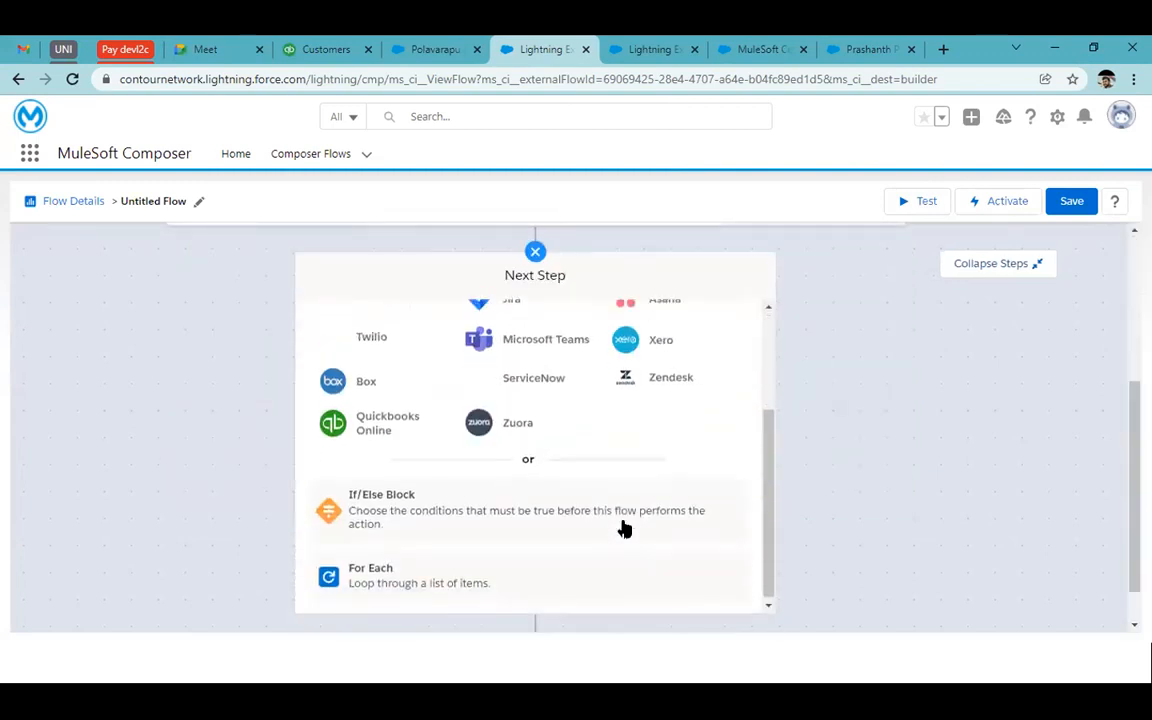
Add an If/Else step whose condition is Last Name Is not empty
{"action": "left_click", "coordinate": [453, 513]}
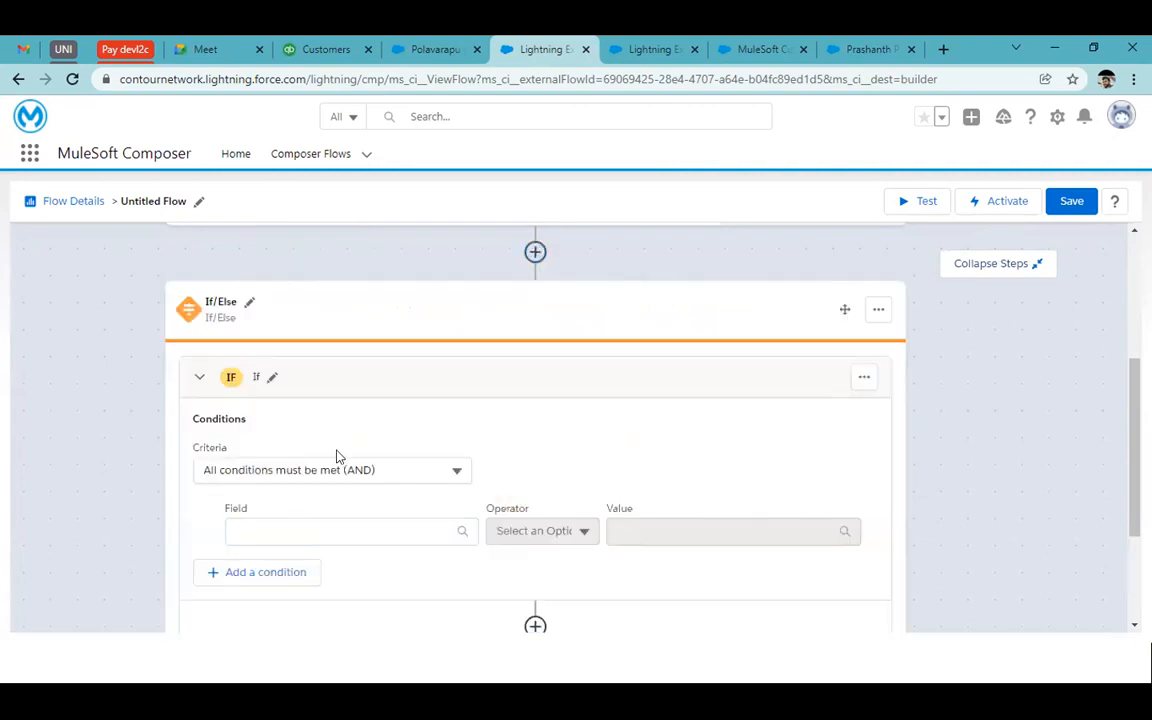
{"action": "left_click", "coordinate": [298, 534]}
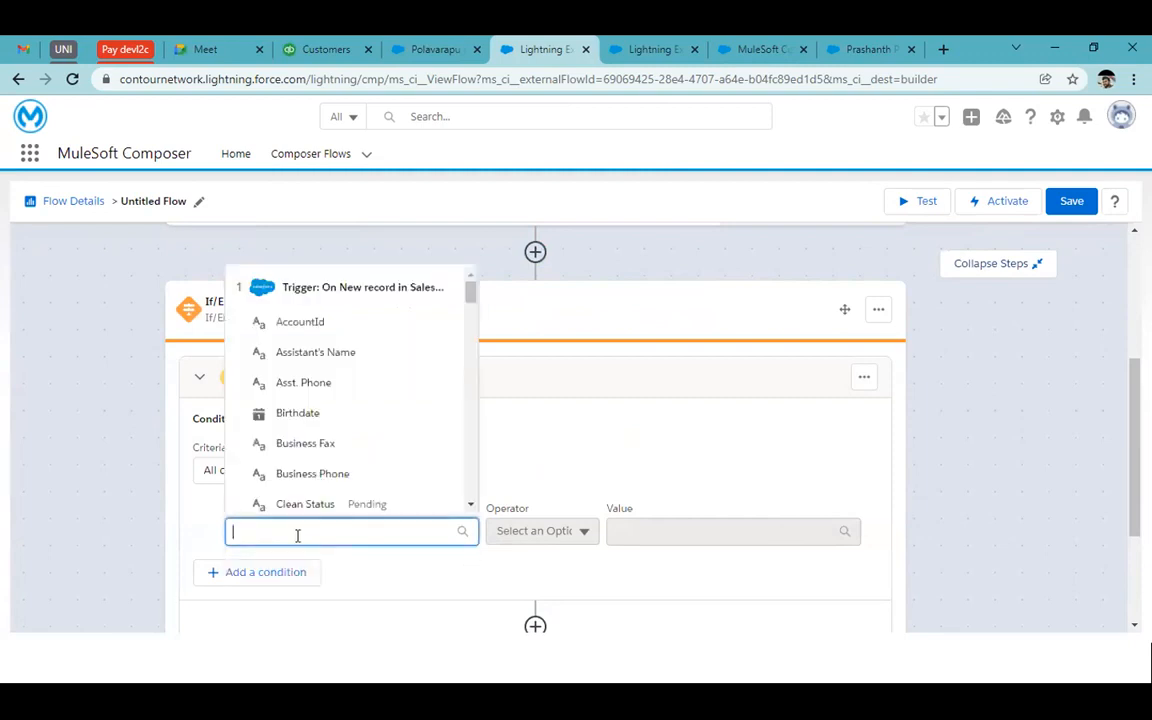
{"action": "type", "text": "last"}
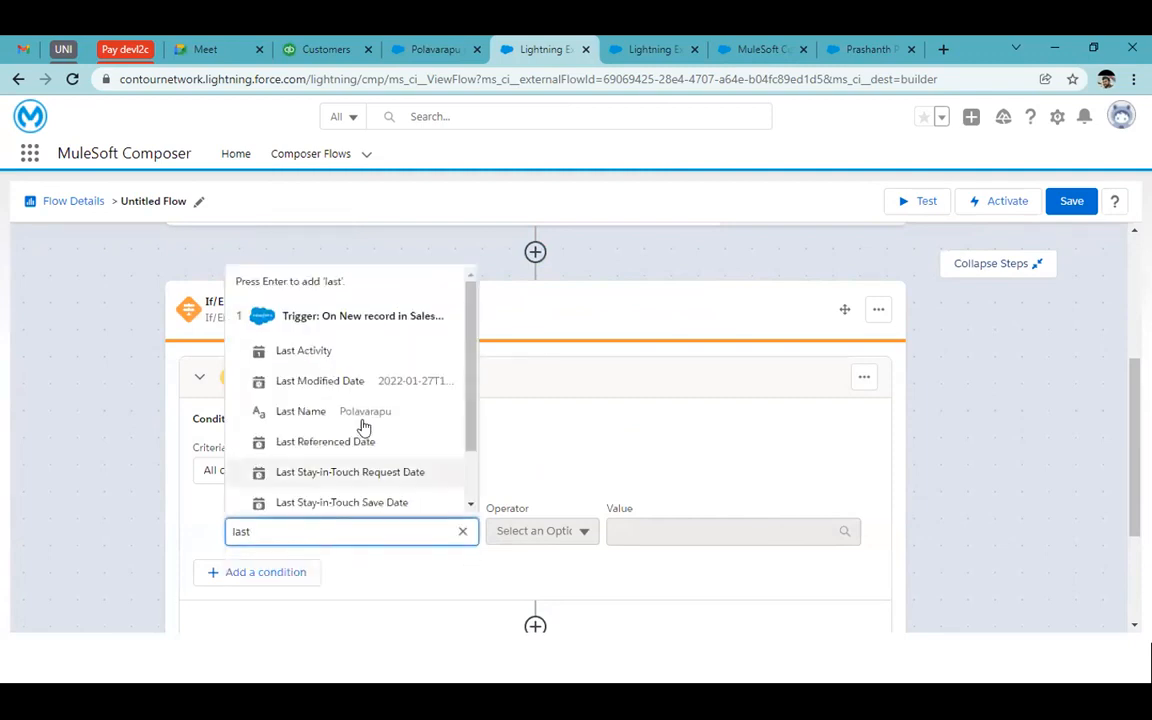
{"action": "left_click", "coordinate": [350, 418]}
{"action": "left_click", "coordinate": [500, 528]}
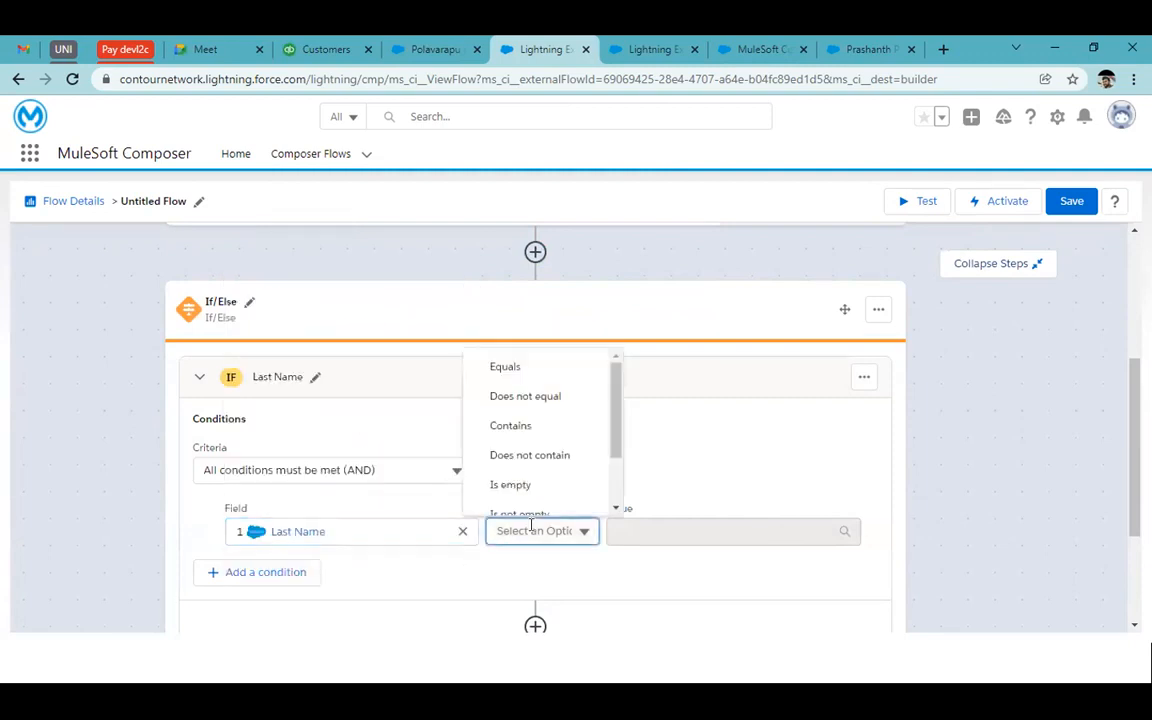
{"action": "scroll", "coordinate": [594, 481], "scroll_direction": "down", "scroll_amount": 1}
{"action": "left_click", "coordinate": [520, 438]}
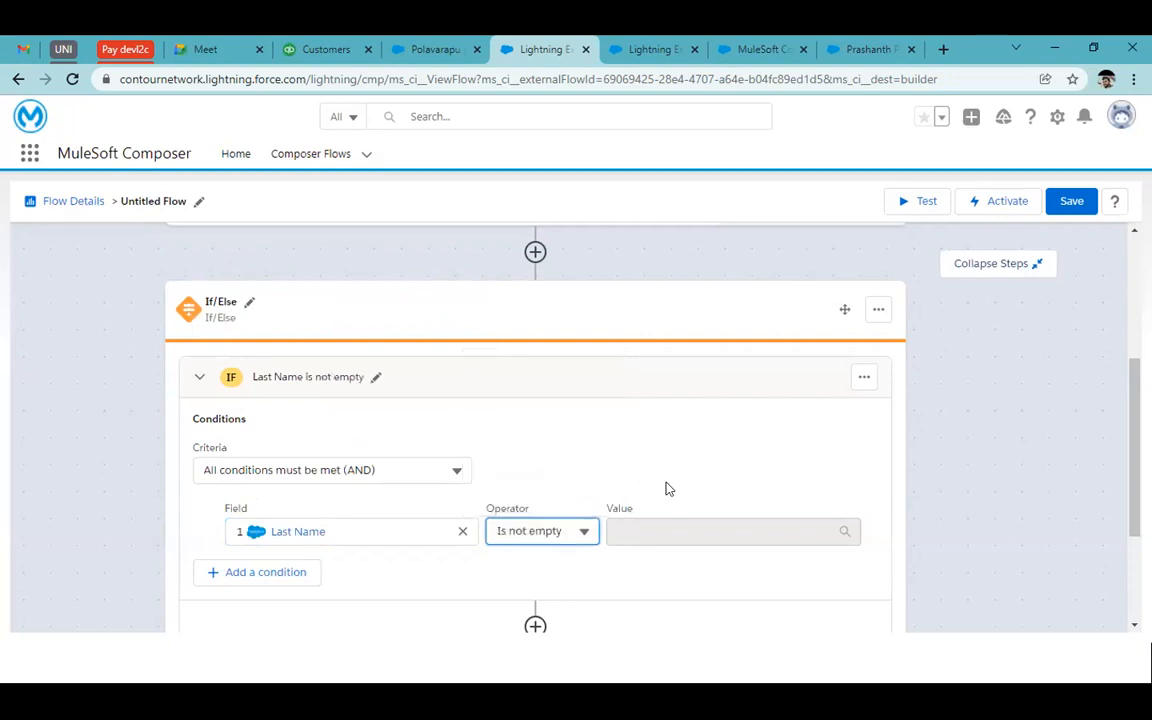
{"action": "scroll", "coordinate": [667, 487], "scroll_direction": "down", "scroll_amount": 2}
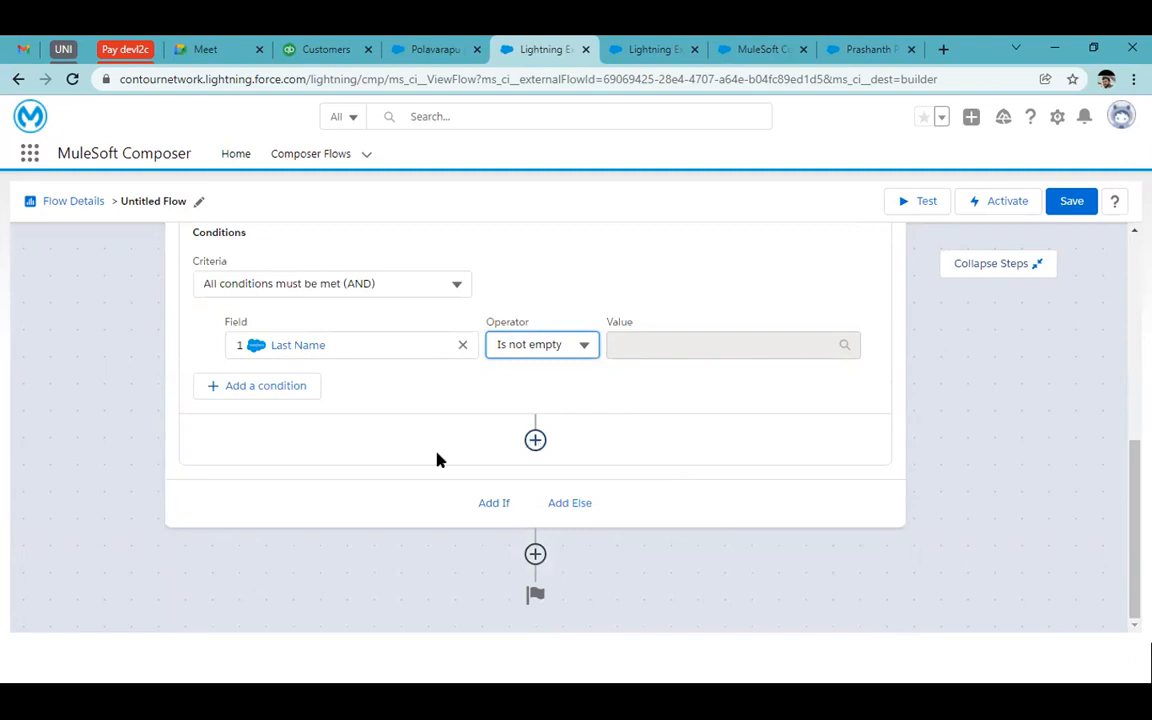
{"action": "scroll", "coordinate": [437, 460], "scroll_direction": "up", "scroll_amount": 2}
{"action": "scroll", "coordinate": [588, 499], "scroll_direction": "down", "scroll_amount": 1}
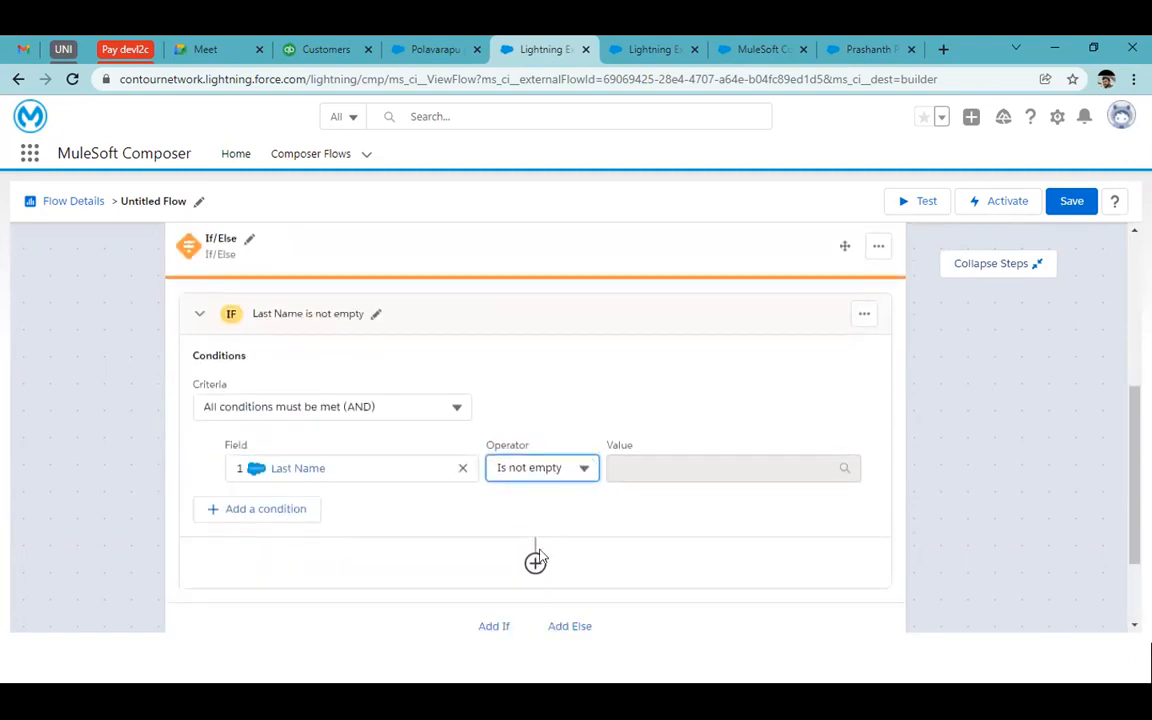
{"action": "scroll", "coordinate": [540, 530], "scroll_direction": "down", "scroll_amount": 2}
Add a QuickBooks Online step inside the If branch
{"action": "left_click", "coordinate": [535, 472]}
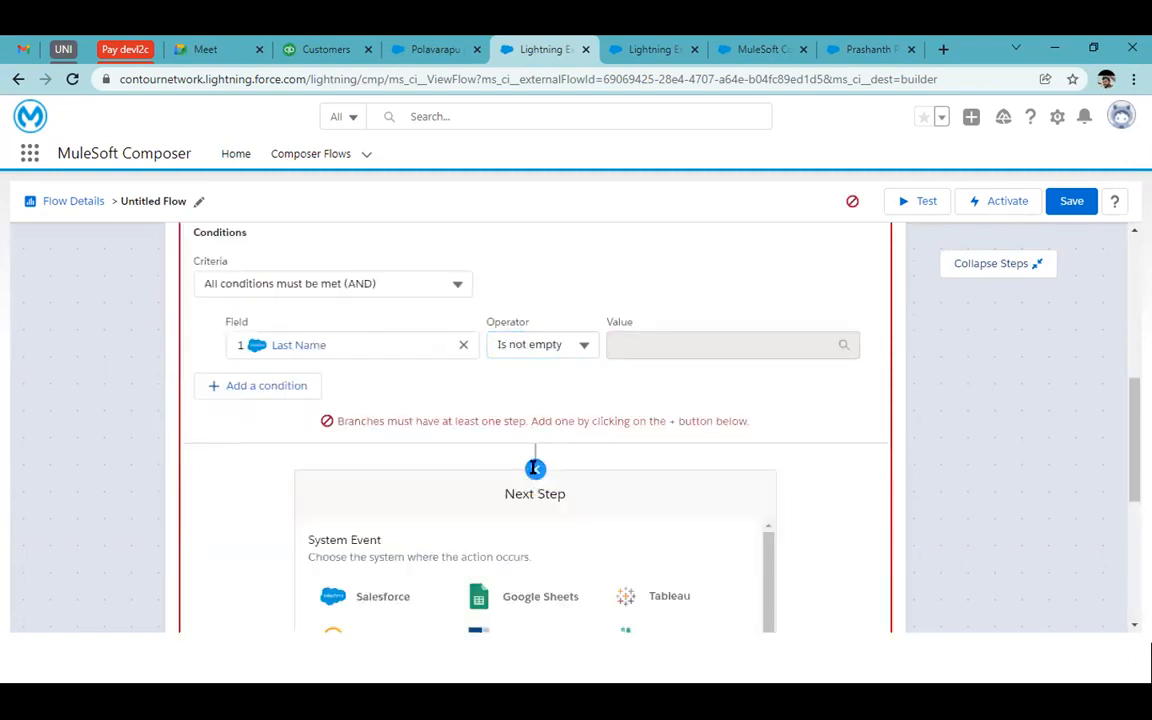
{"action": "scroll", "coordinate": [445, 494], "scroll_direction": "down", "scroll_amount": 5}
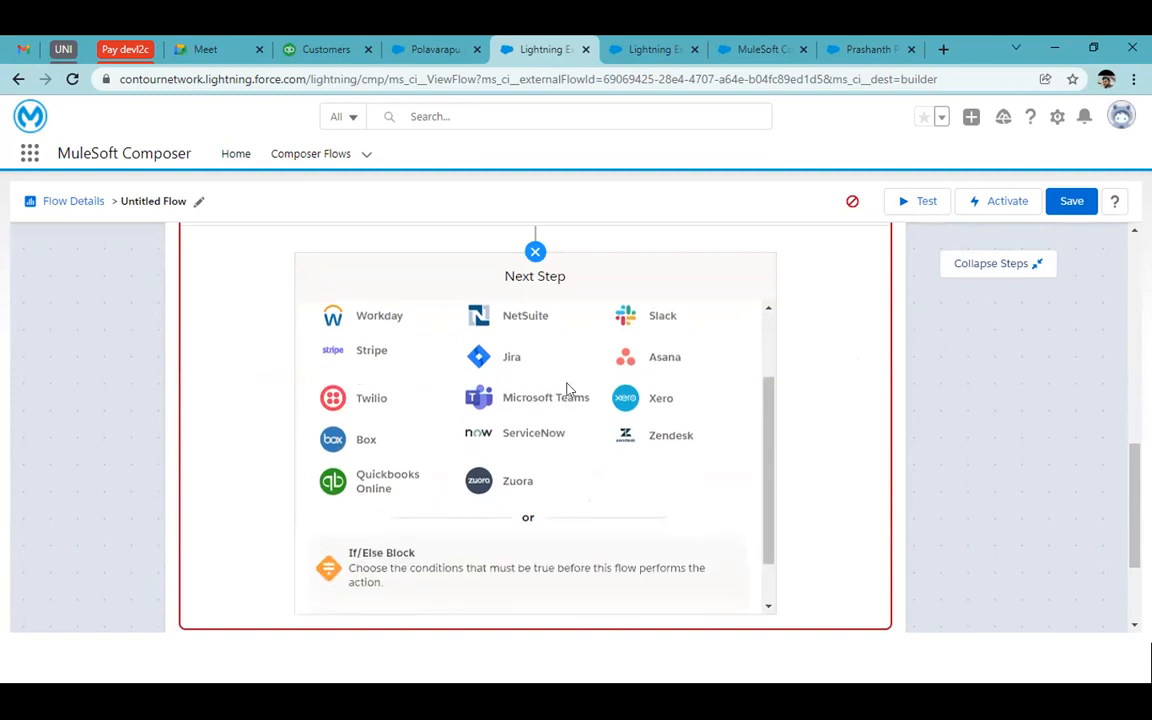
{"action": "left_click", "coordinate": [379, 475]}
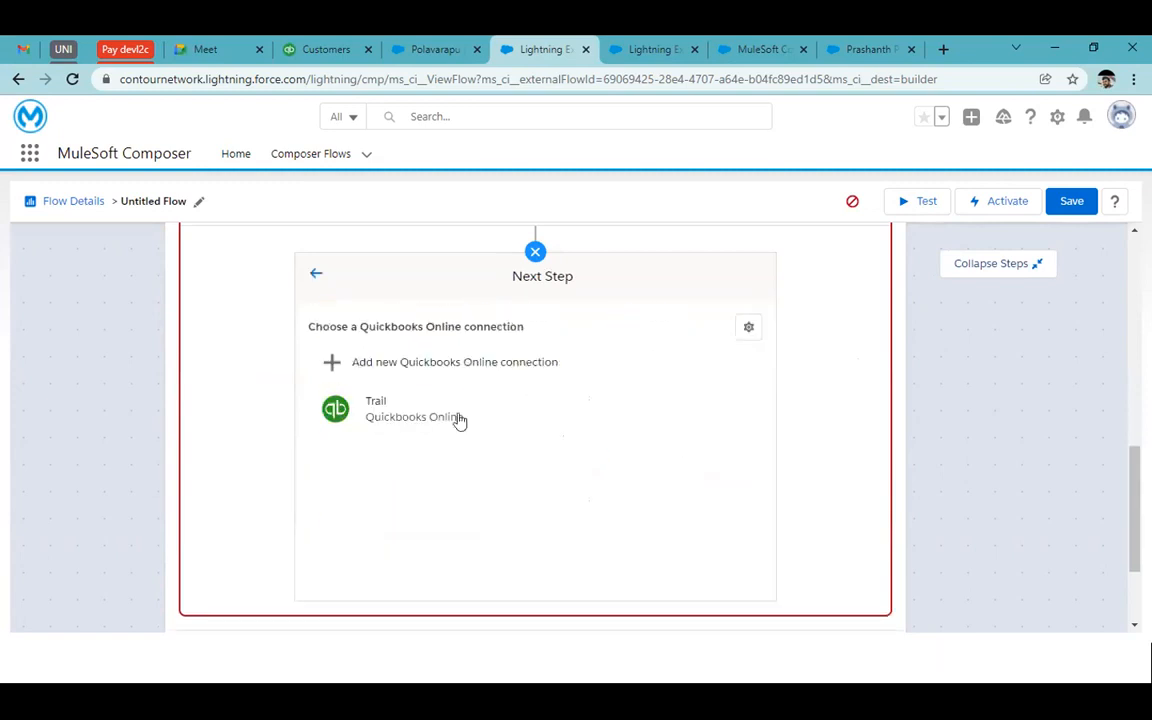
Cancel the new QuickBooks connection form and sign in to QuickBooks Online
{"action": "left_click", "coordinate": [438, 362]}
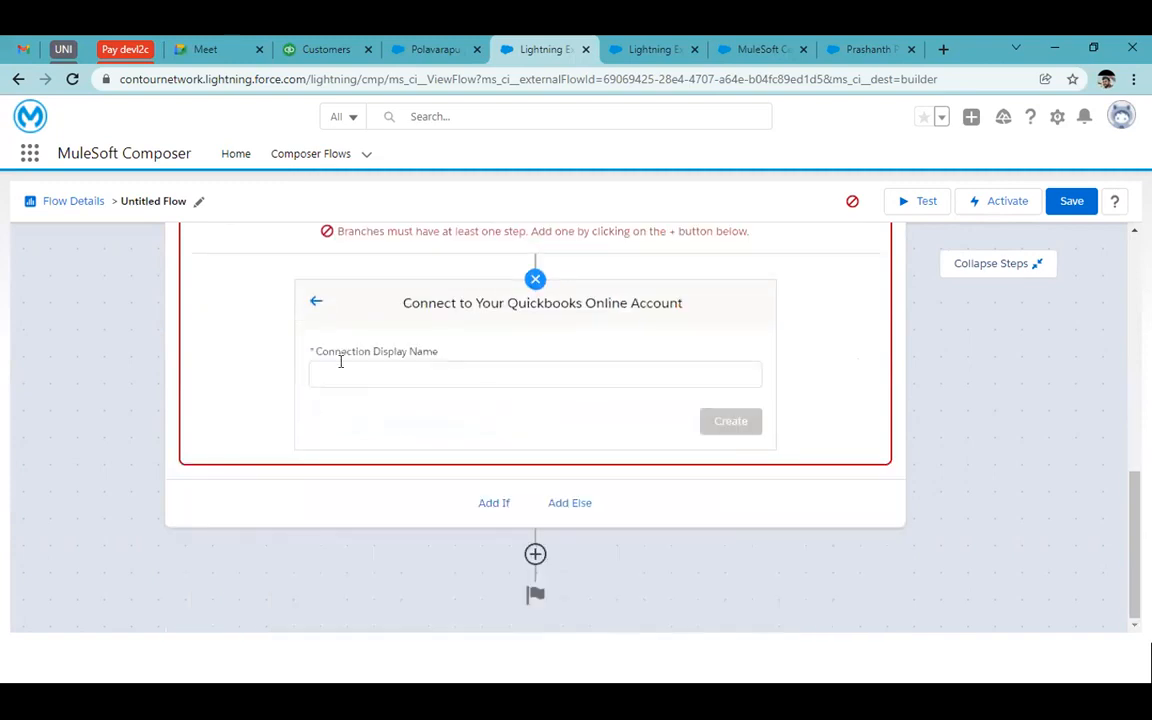
{"action": "left_click", "coordinate": [348, 370]}
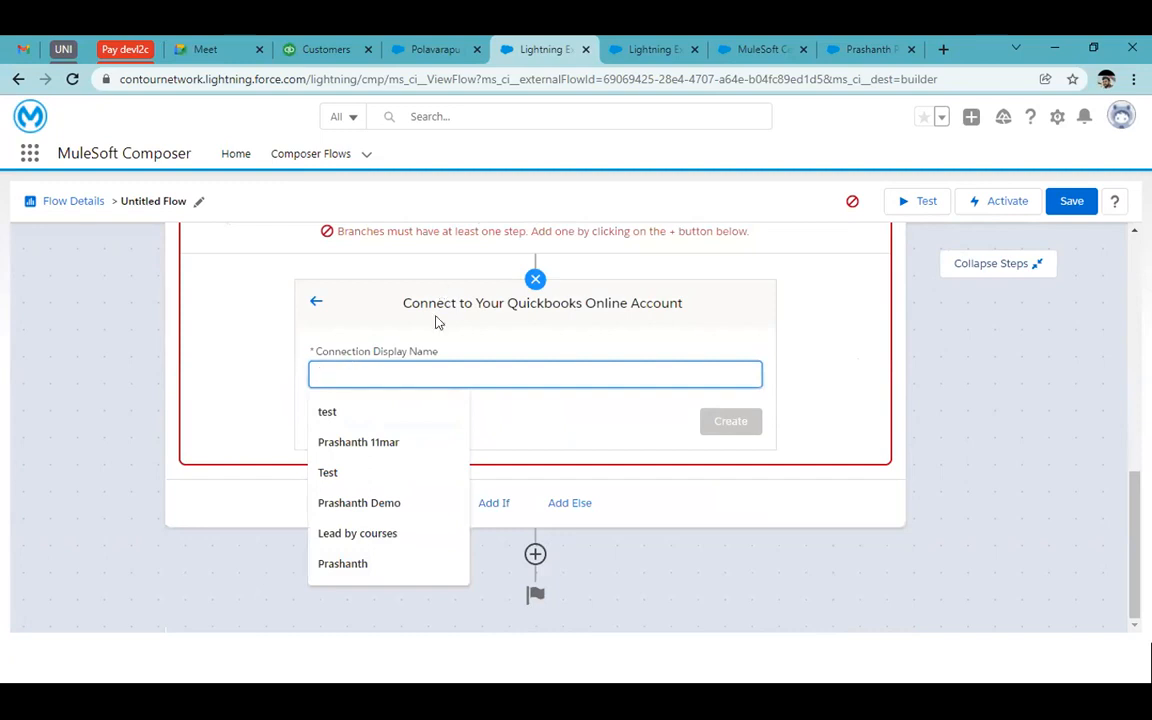
{"action": "left_click", "coordinate": [324, 311]}
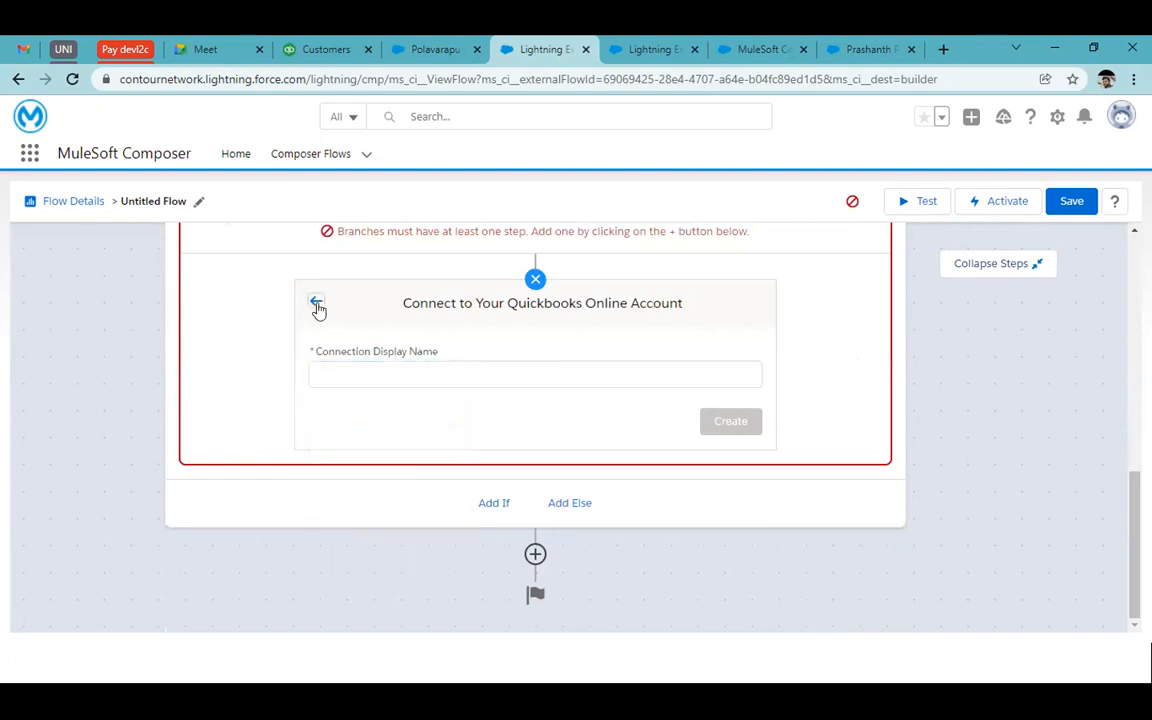
{"action": "left_click", "coordinate": [316, 301]}
{"action": "left_click", "coordinate": [340, 47]}
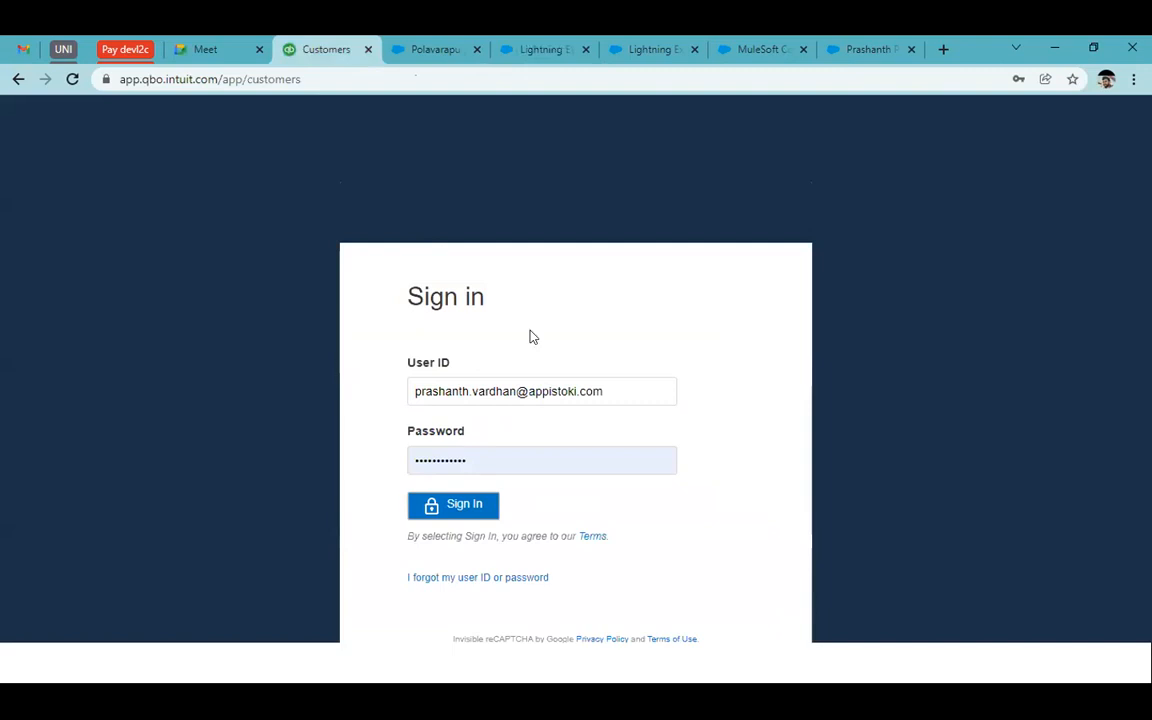
{"action": "left_click", "coordinate": [463, 504]}
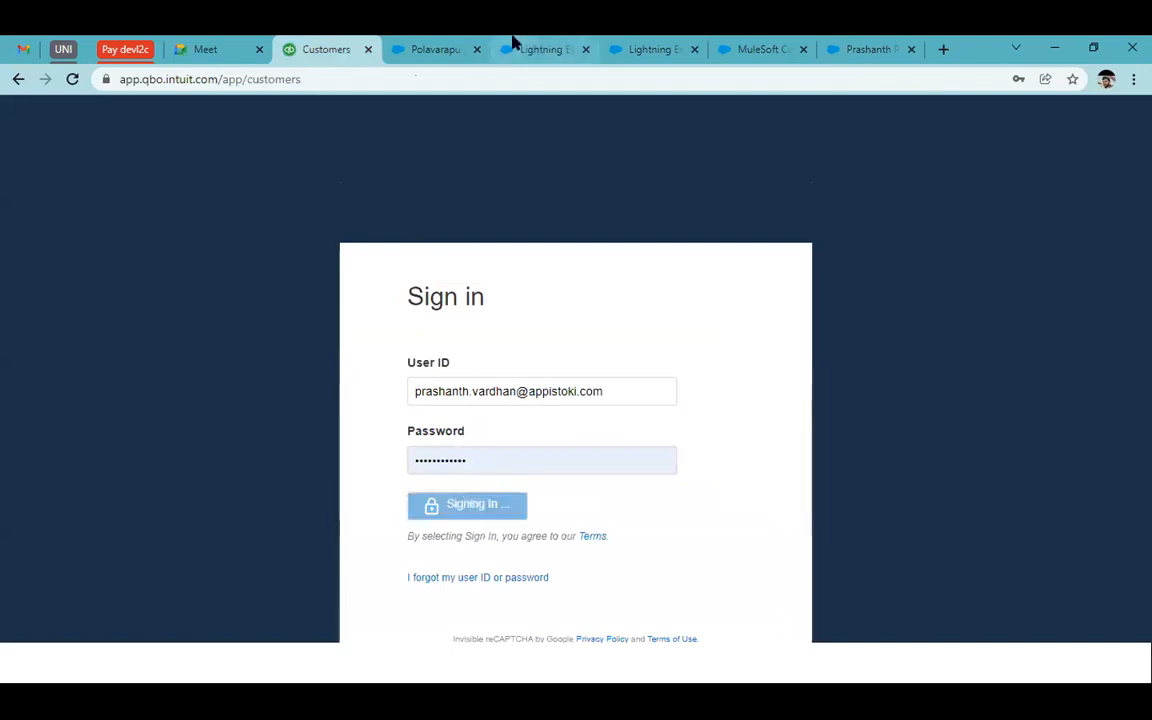
{"action": "left_click", "coordinate": [512, 44]}
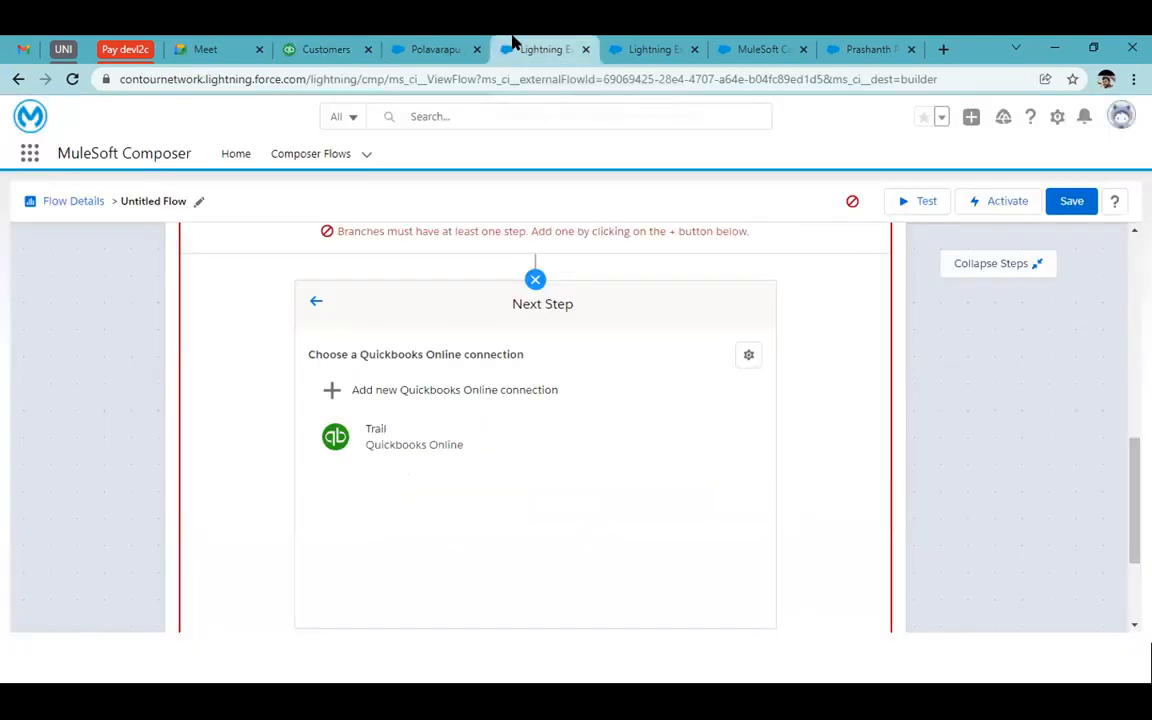
Select the Trail connection and the Create customer action, then review its customer fields
{"action": "left_click", "coordinate": [426, 437]}
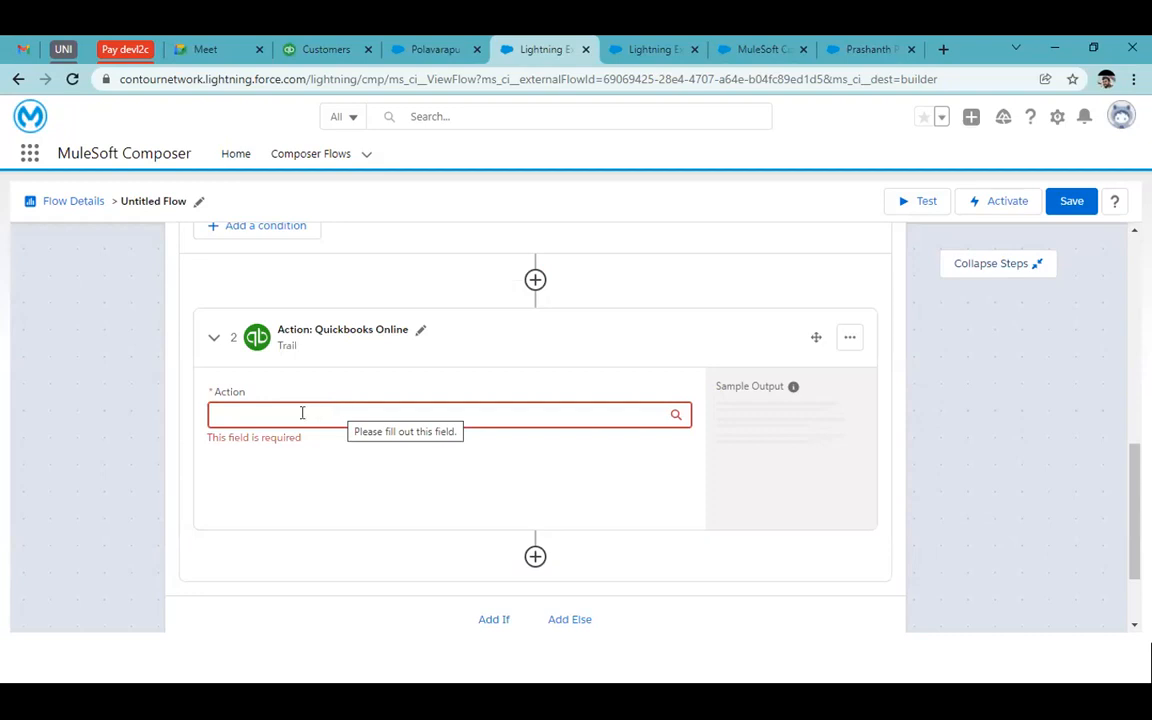
{"action": "left_click", "coordinate": [301, 411]}
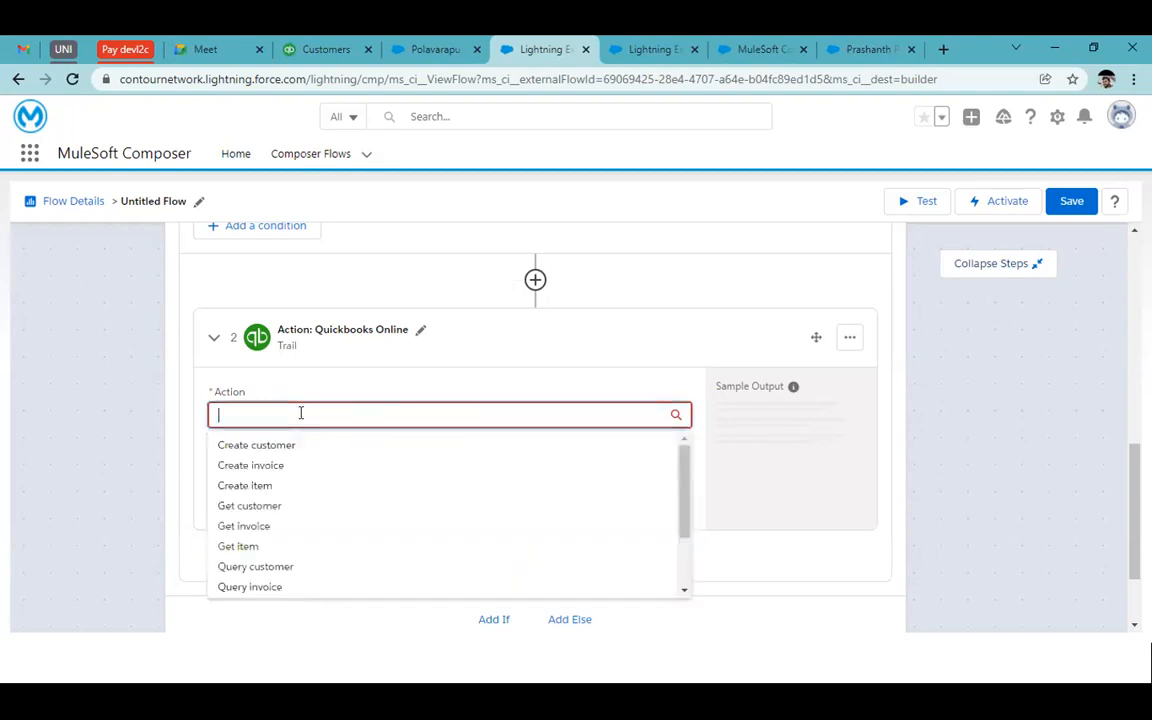
{"action": "left_click", "coordinate": [343, 444]}
{"action": "scroll", "coordinate": [500, 390], "scroll_direction": "down", "scroll_amount": 3}
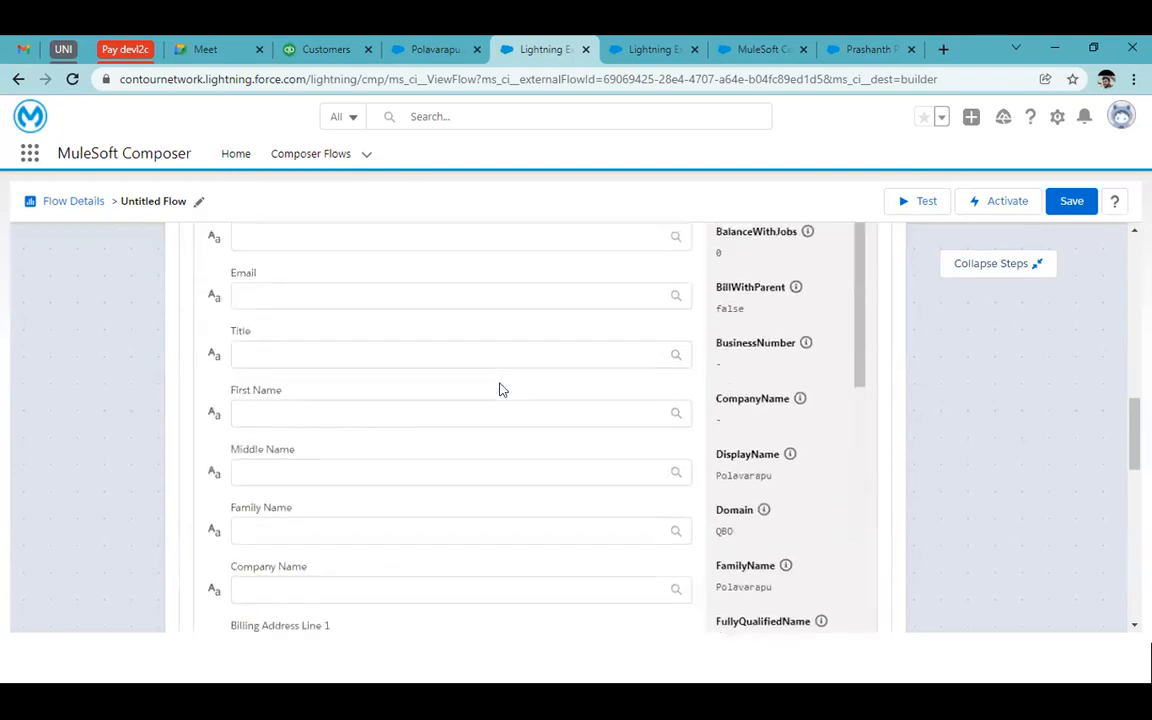
{"action": "scroll", "coordinate": [500, 390], "scroll_direction": "up", "scroll_amount": 3}
{"action": "scroll", "coordinate": [500, 390], "scroll_direction": "down", "scroll_amount": 1}
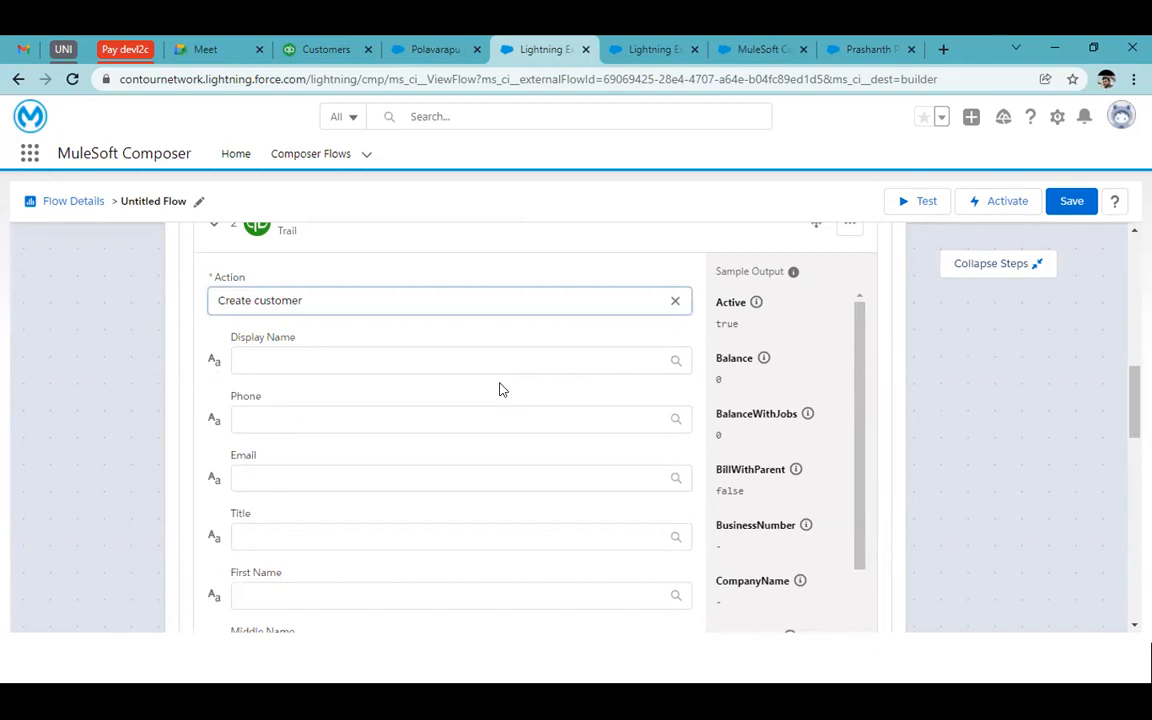
{"action": "scroll", "coordinate": [722, 391], "scroll_direction": "down", "scroll_amount": 6}
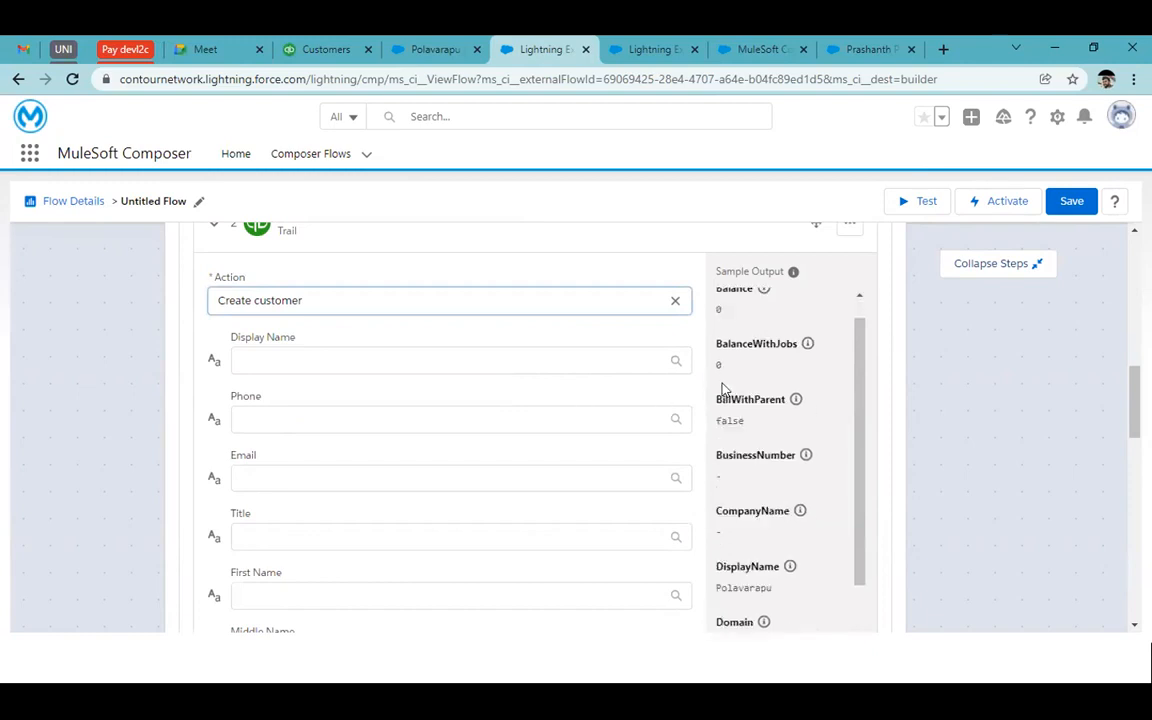
{"action": "scroll", "coordinate": [722, 391], "scroll_direction": "down", "scroll_amount": 2}
{"action": "scroll", "coordinate": [722, 391], "scroll_direction": "up", "scroll_amount": 8}
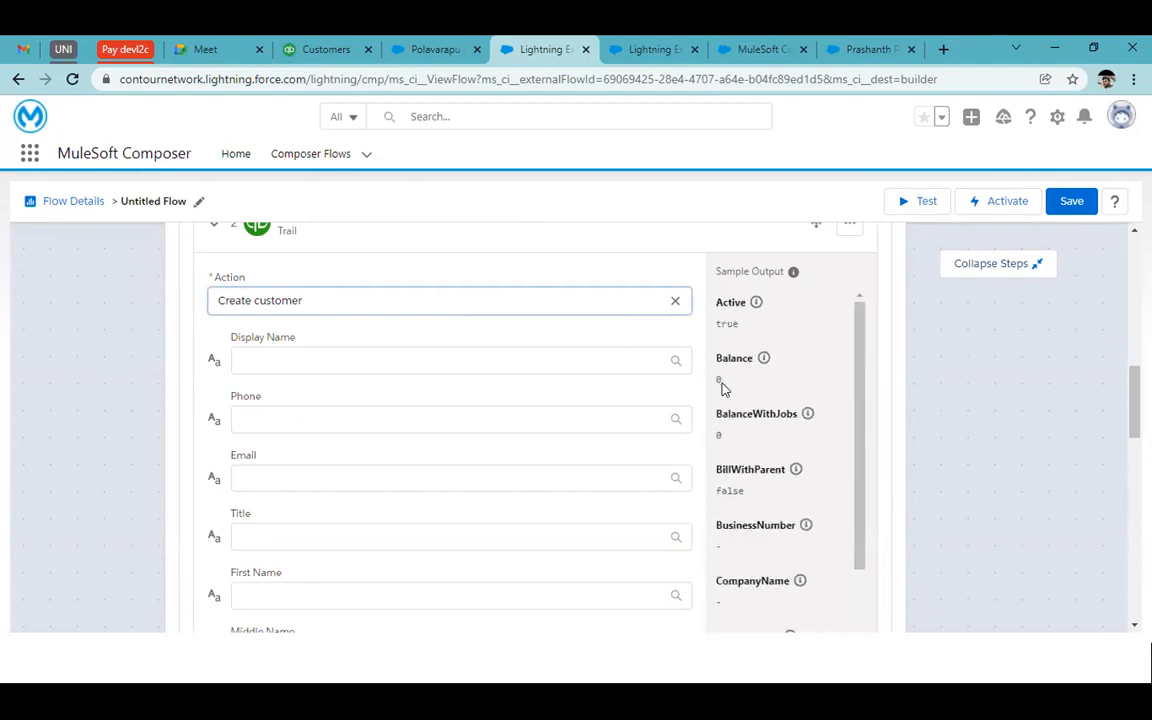
Map trigger Last Name, Home Phone and Email into Create customer's Display Name, Phone and Email
{"action": "left_click", "coordinate": [443, 358]}
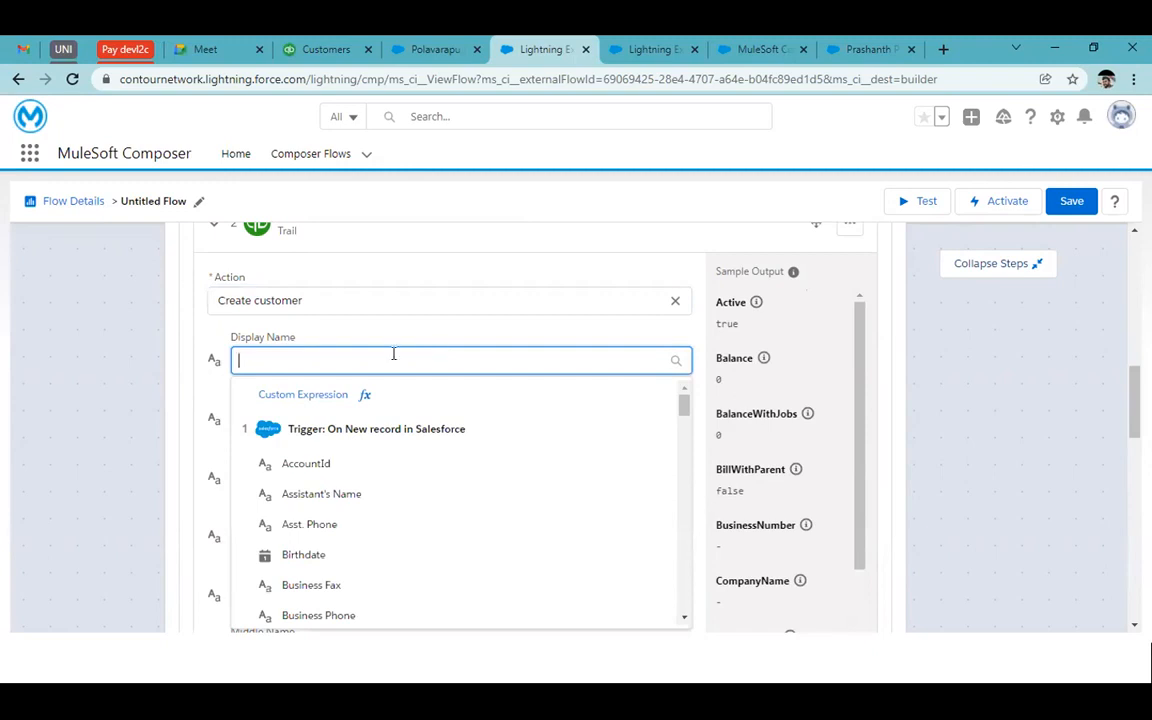
{"action": "type", "text": "last"}
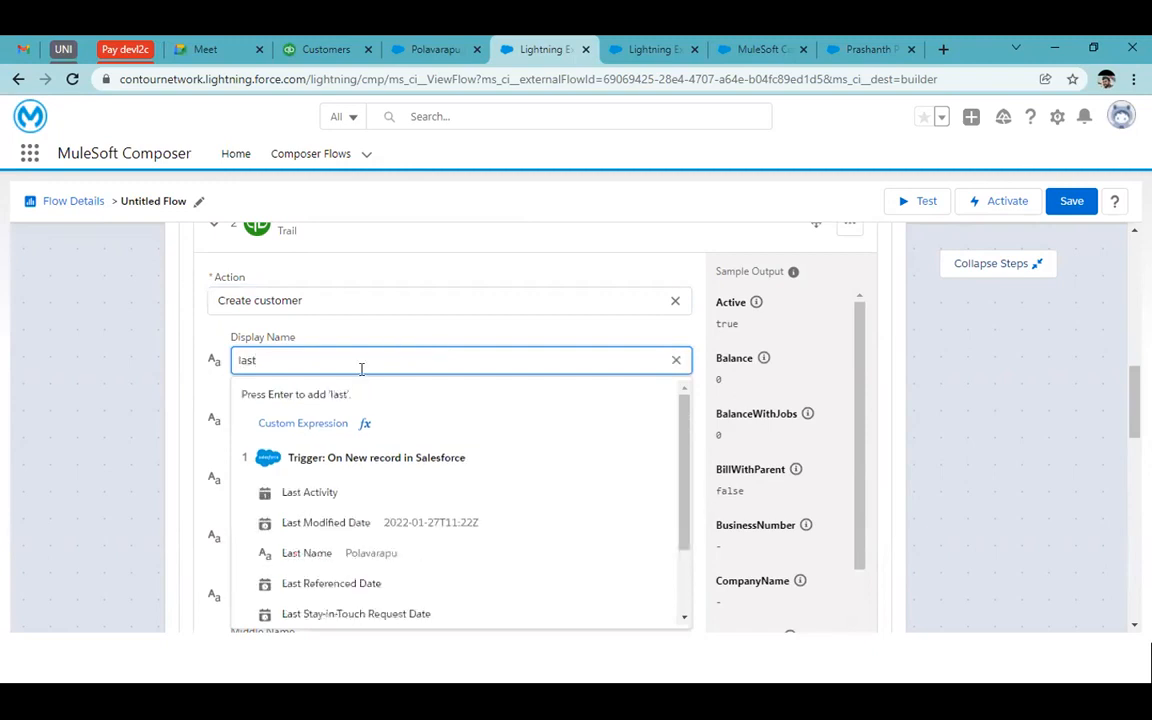
{"action": "type", "text": " n"}
{"action": "left_click", "coordinate": [348, 500]}
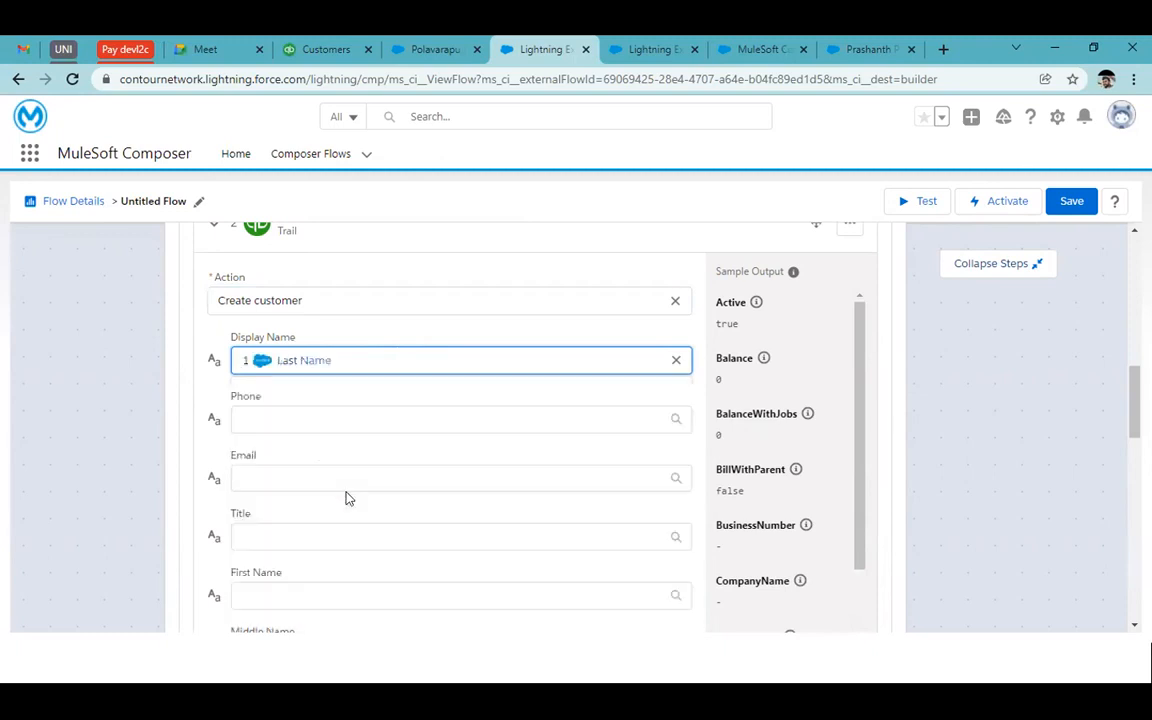
{"action": "left_click", "coordinate": [267, 421]}
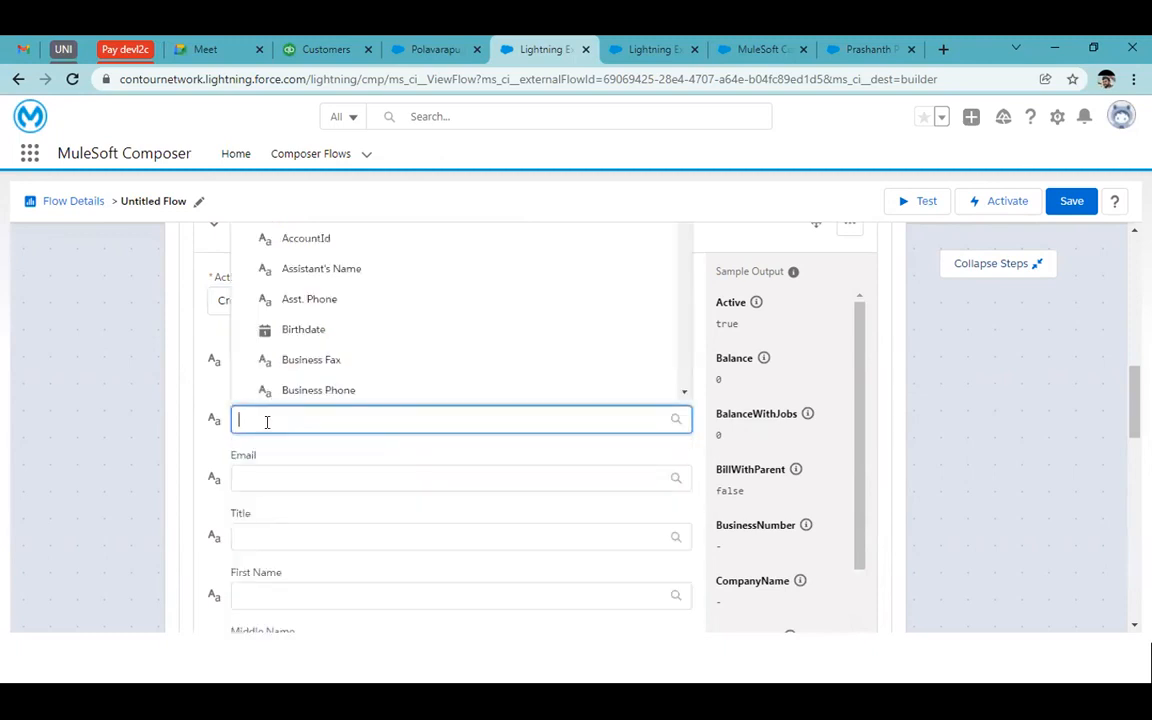
{"action": "type", "text": "phone"}
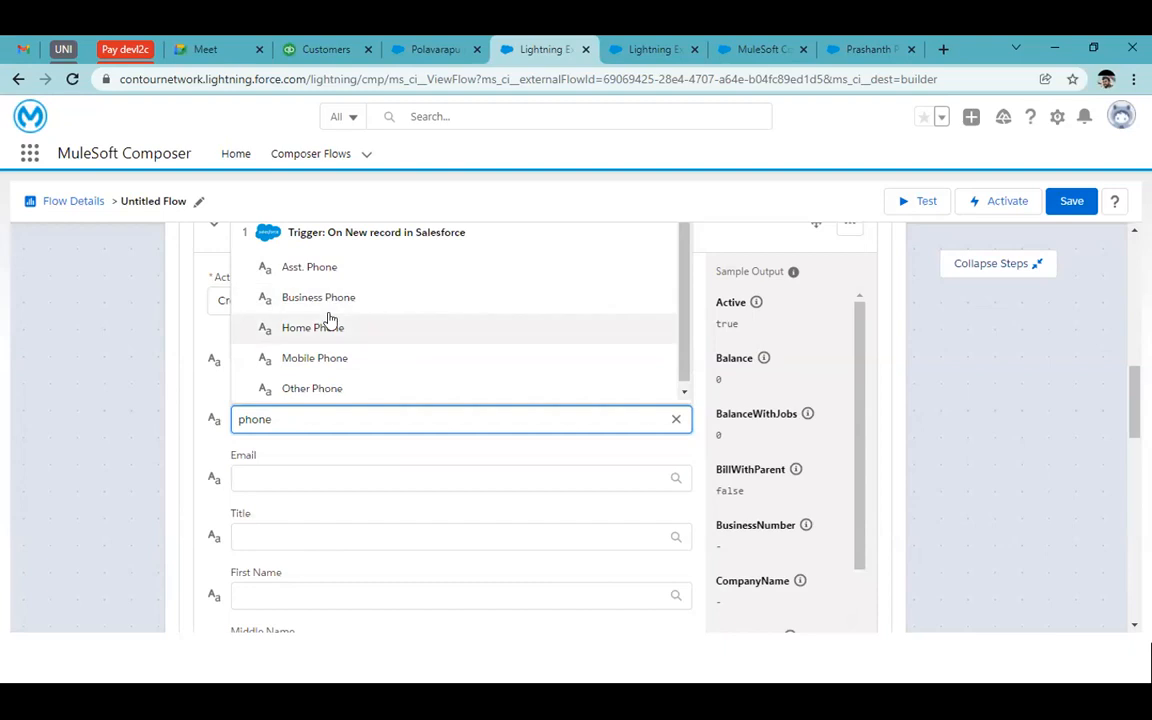
{"action": "left_click", "coordinate": [318, 327]}
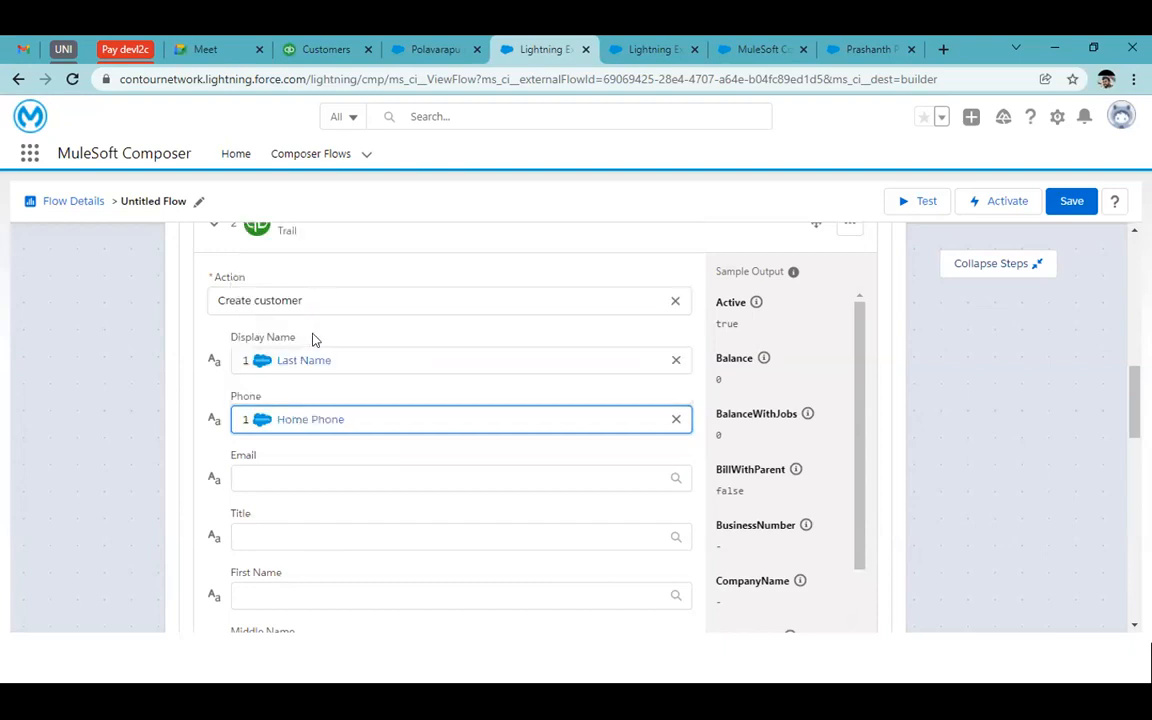
{"action": "left_click", "coordinate": [276, 480]}
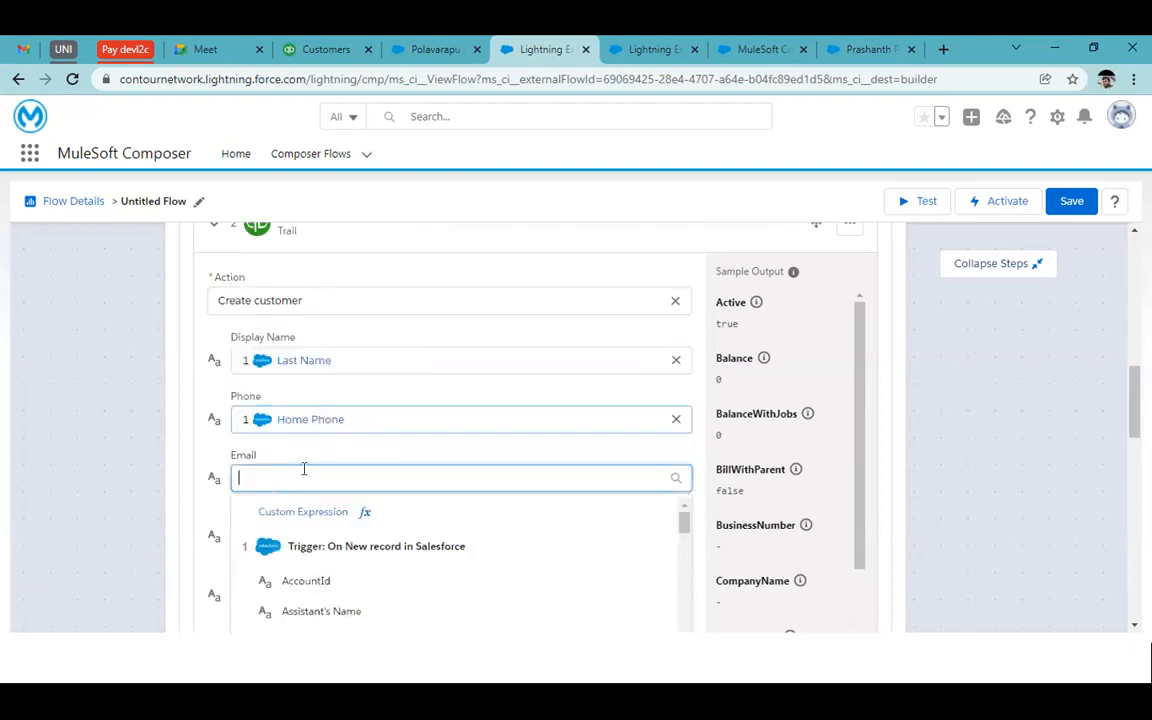
{"action": "type", "text": "ema"}
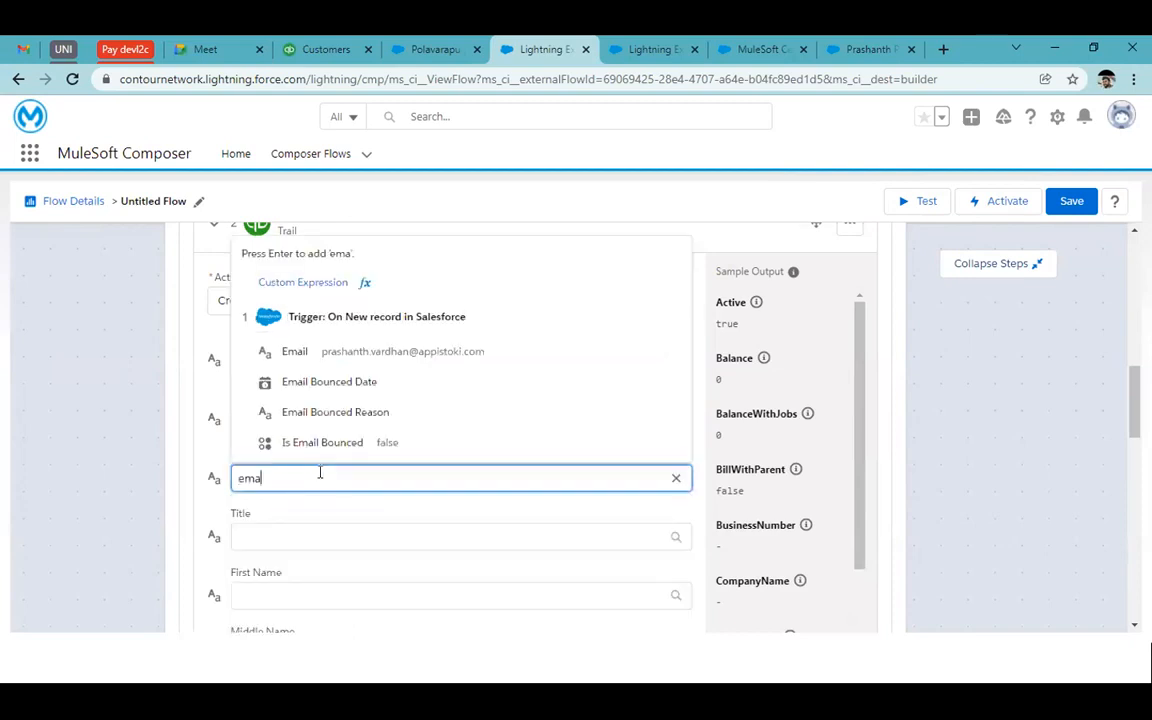
{"action": "left_click", "coordinate": [270, 346]}
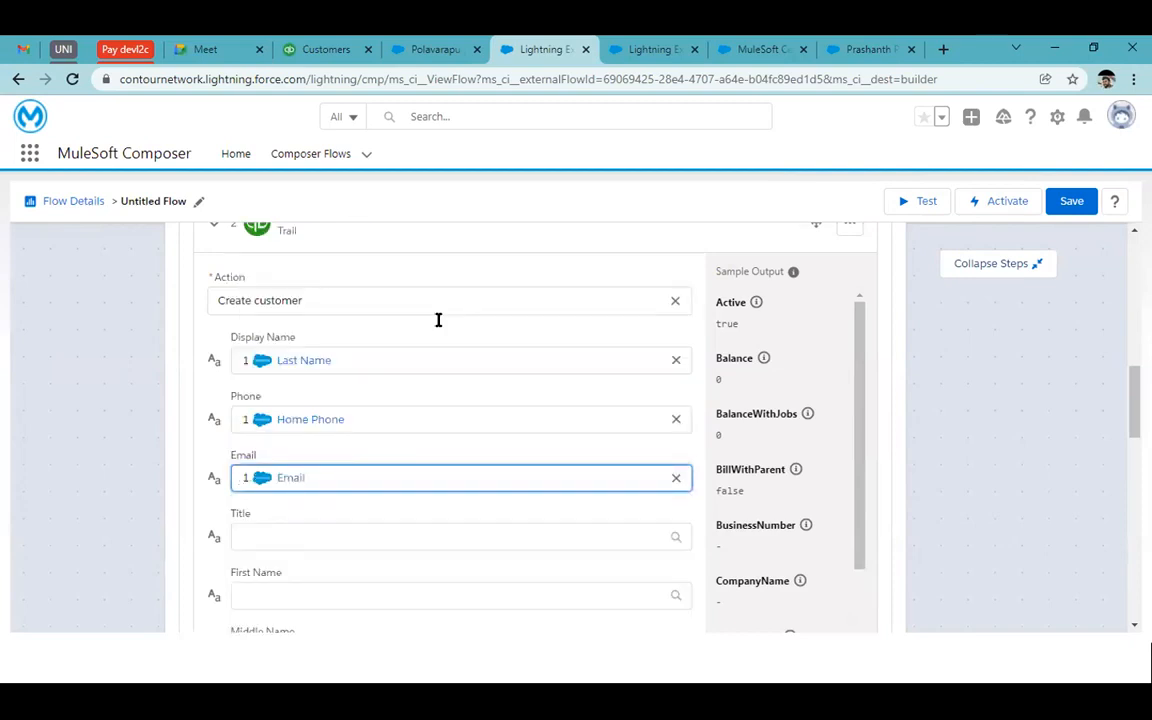
{"action": "scroll", "coordinate": [437, 325], "scroll_direction": "up", "scroll_amount": 5}
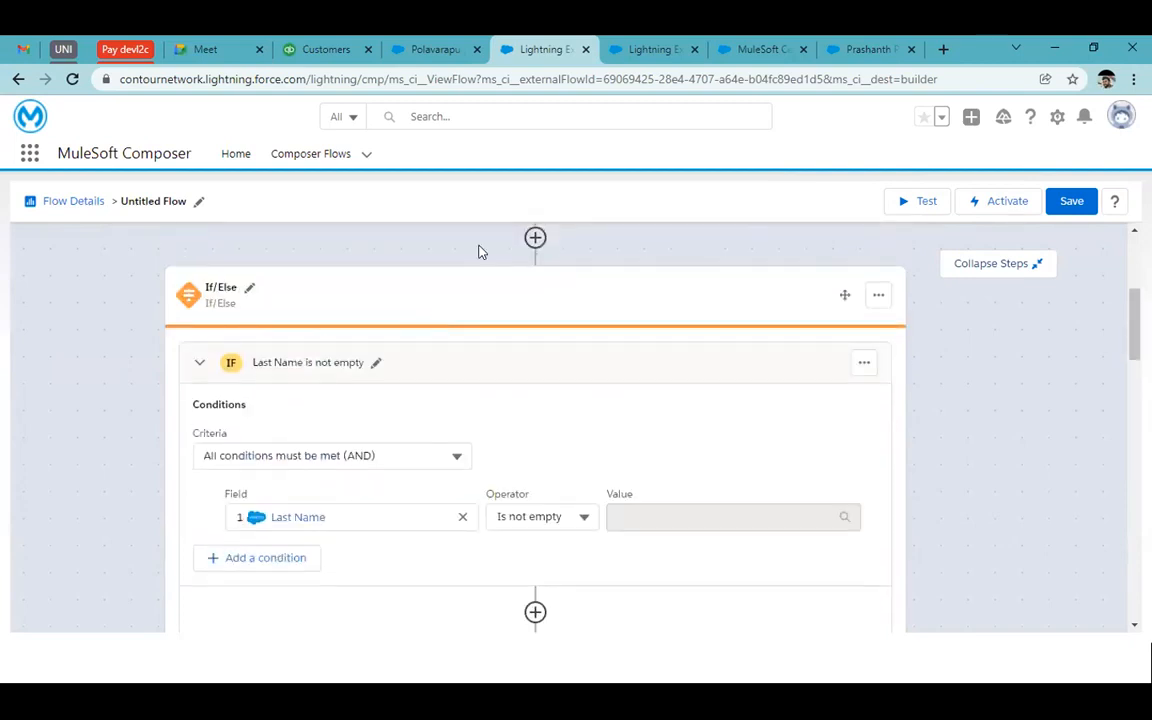
{"action": "scroll", "coordinate": [478, 252], "scroll_direction": "up", "scroll_amount": 3}
Map the contact's Title into Title and Last Name into Family Name
{"action": "scroll", "coordinate": [496, 478], "scroll_direction": "down", "scroll_amount": 10}
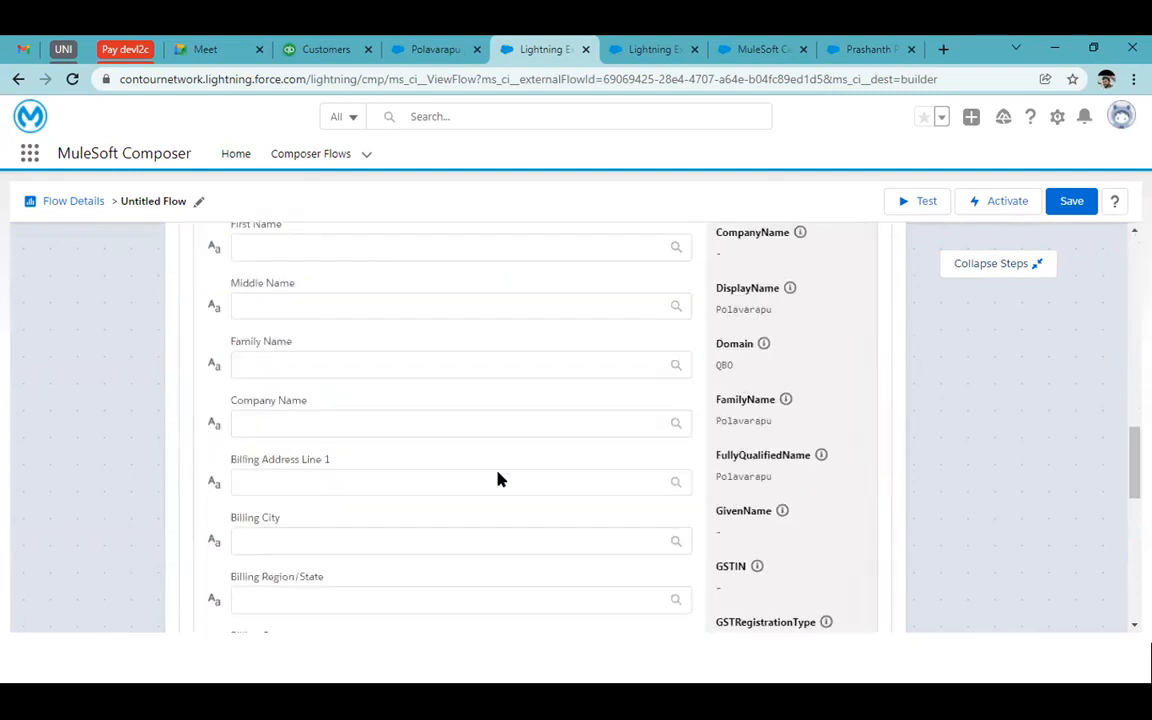
{"action": "scroll", "coordinate": [265, 262], "scroll_direction": "up", "scroll_amount": 2}
{"action": "left_click", "coordinate": [277, 370]}
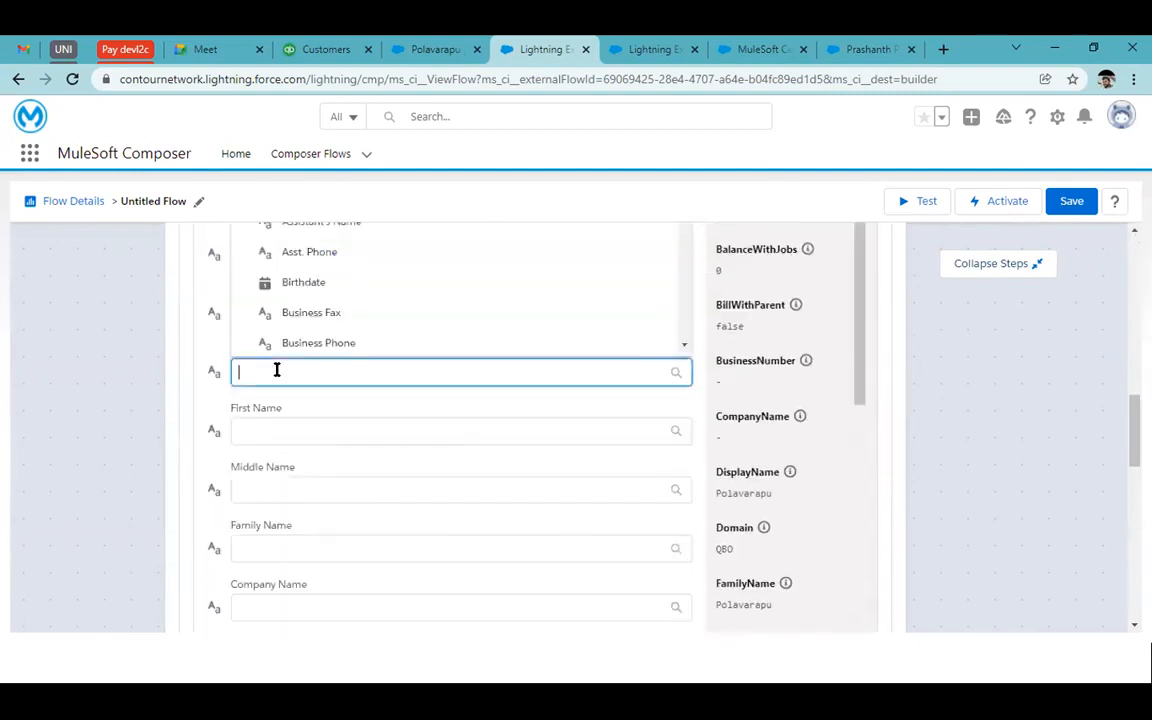
{"action": "type", "text": "tit"}
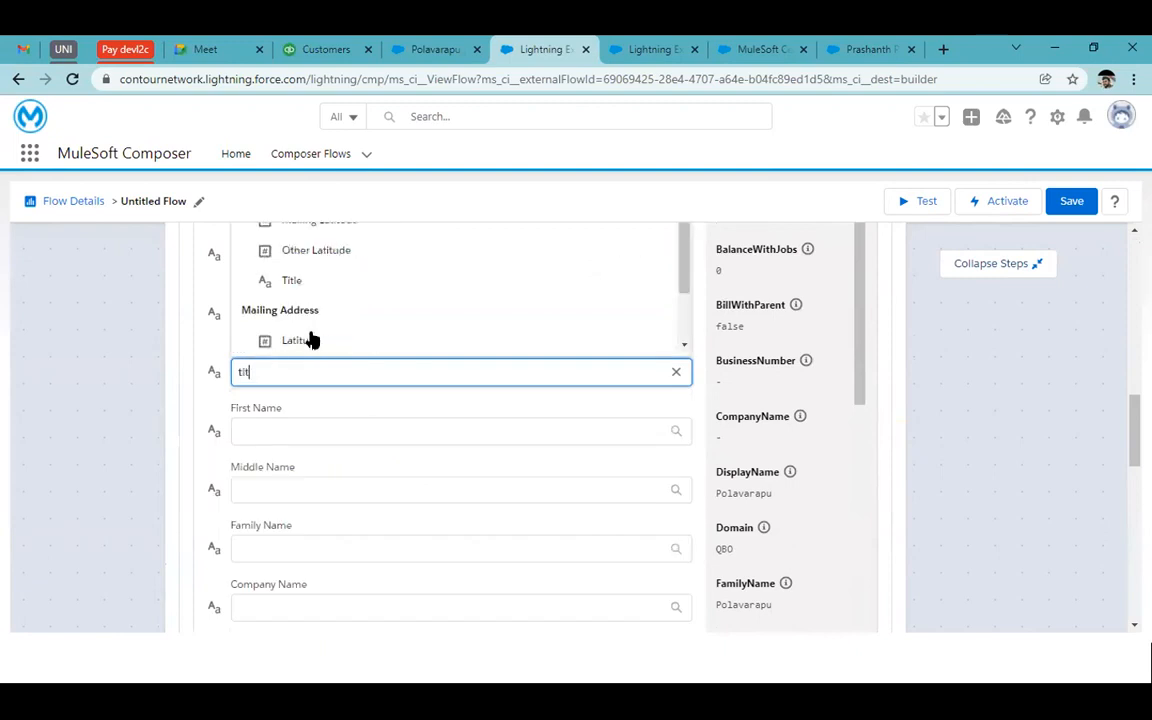
{"action": "left_click", "coordinate": [282, 281]}
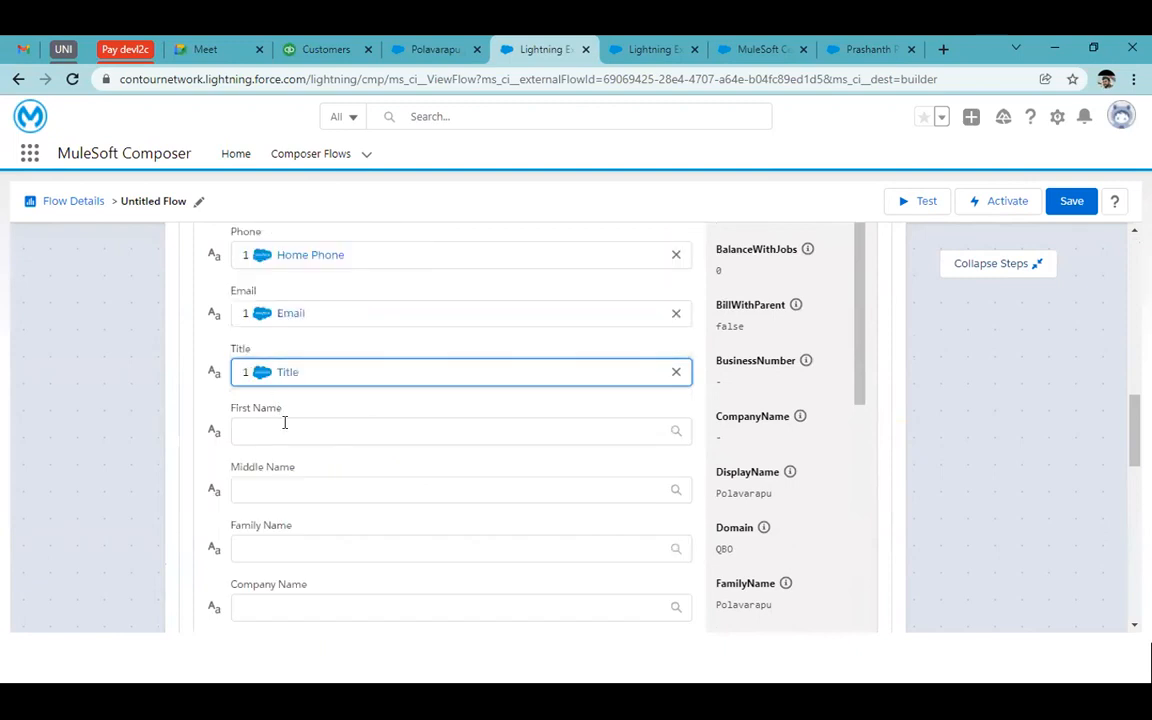
{"action": "scroll", "coordinate": [304, 484], "scroll_direction": "down", "scroll_amount": 1}
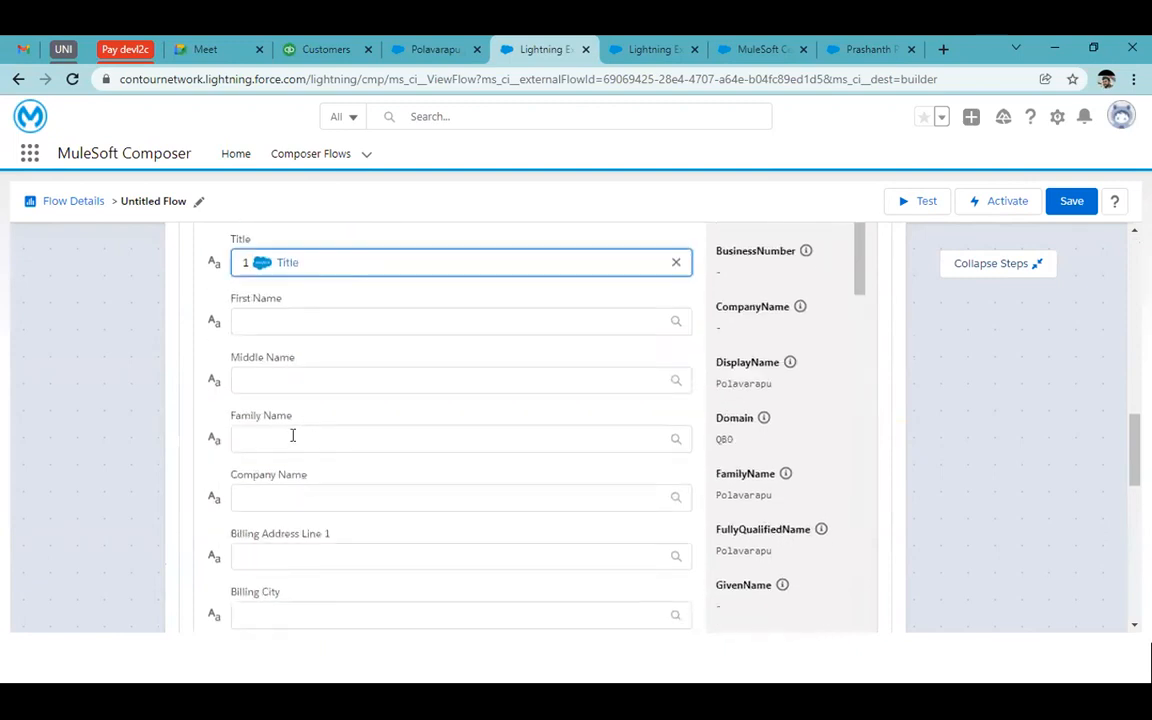
{"action": "left_click", "coordinate": [294, 439]}
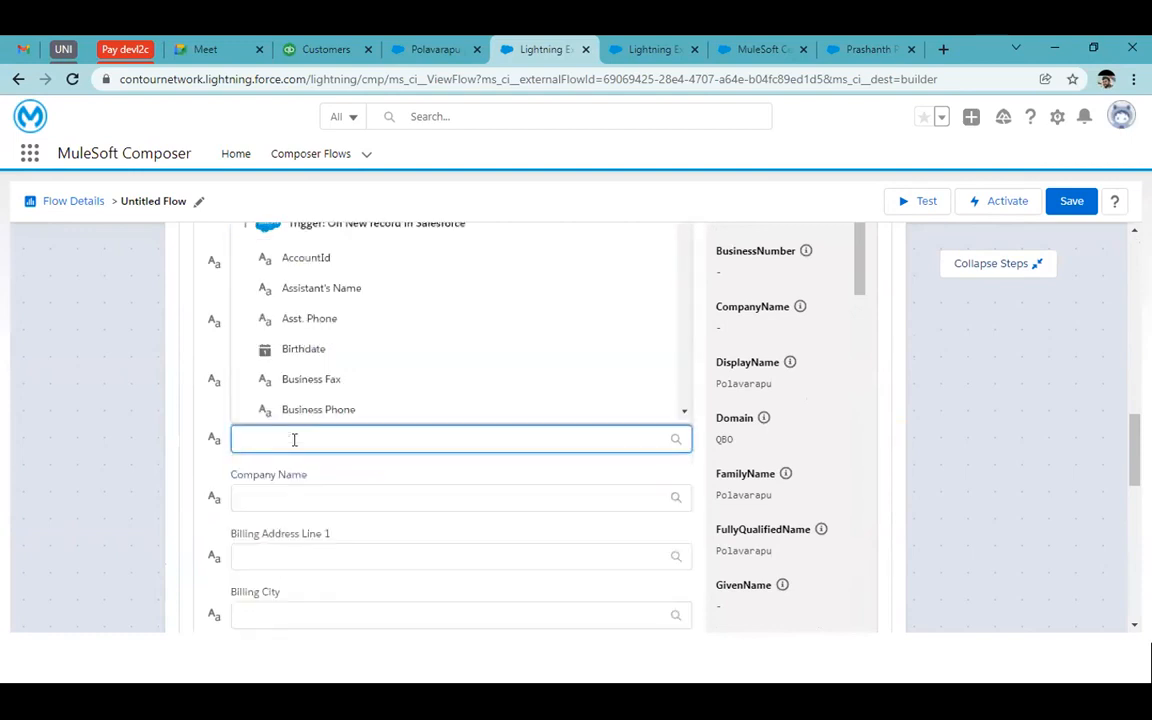
{"action": "type", "text": "last"}
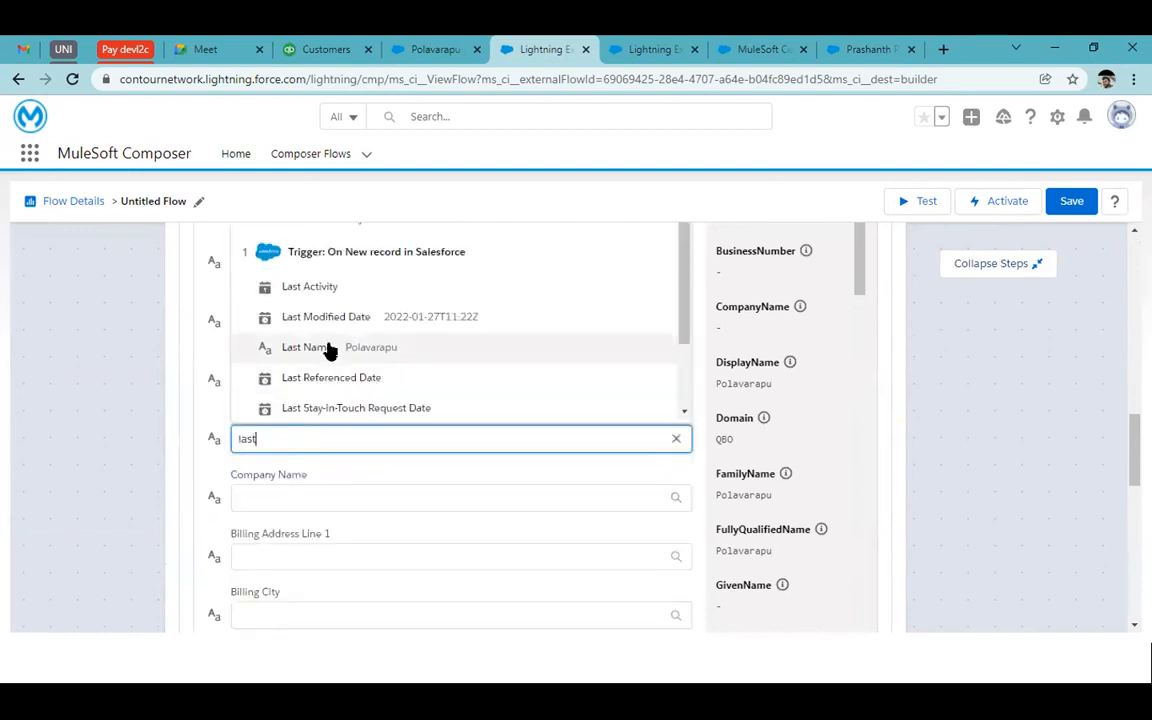
{"action": "left_click", "coordinate": [329, 348]}
Map the mailing street, city and state into Billing Address Line 1, City and Region/State
{"action": "scroll", "coordinate": [319, 581], "scroll_direction": "down", "scroll_amount": 3}
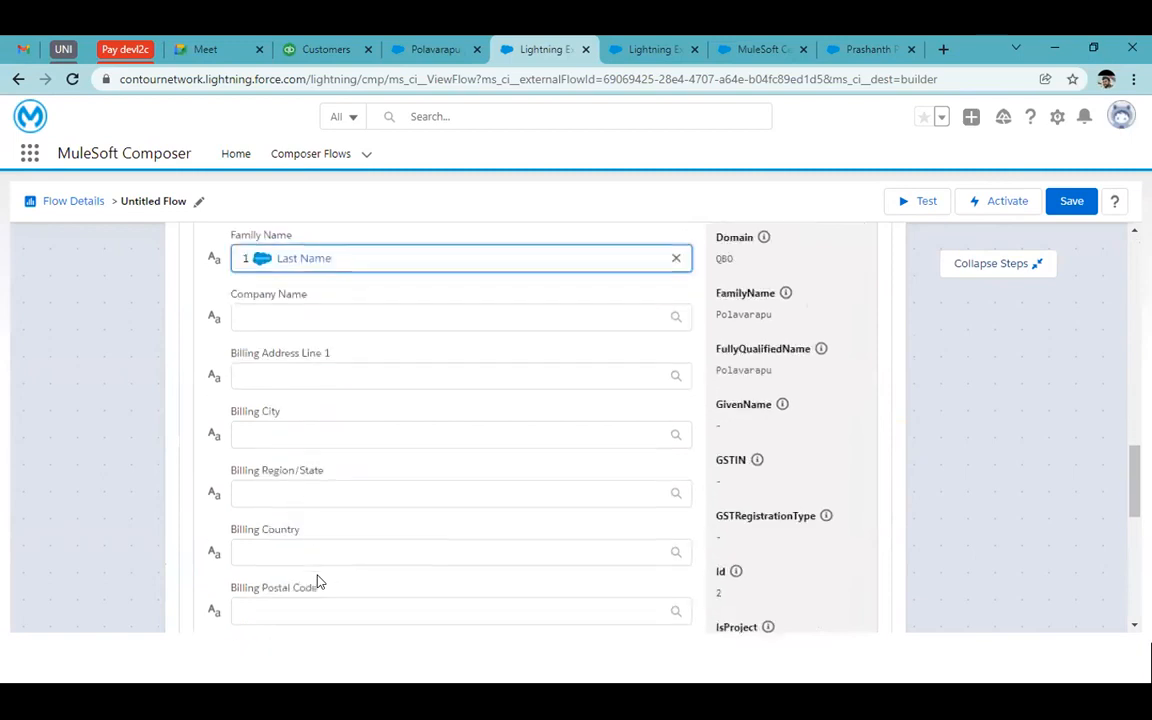
{"action": "left_click", "coordinate": [302, 372]}
{"action": "type", "text": "stree"}
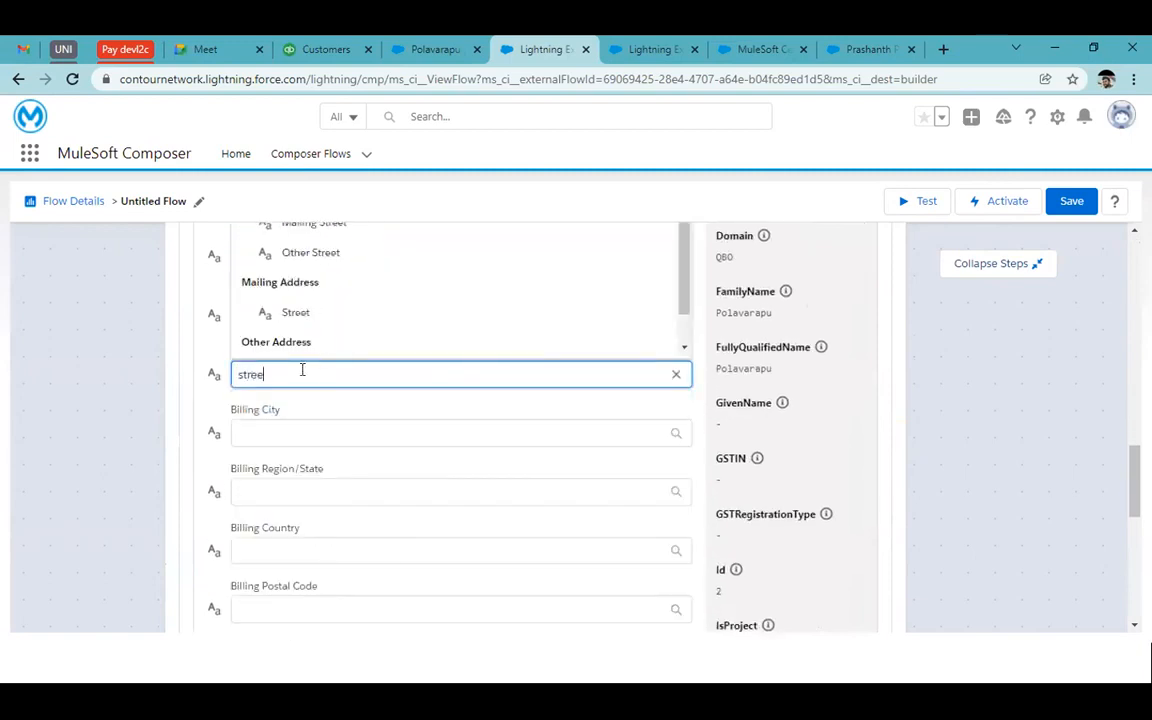
{"action": "left_click", "coordinate": [340, 308]}
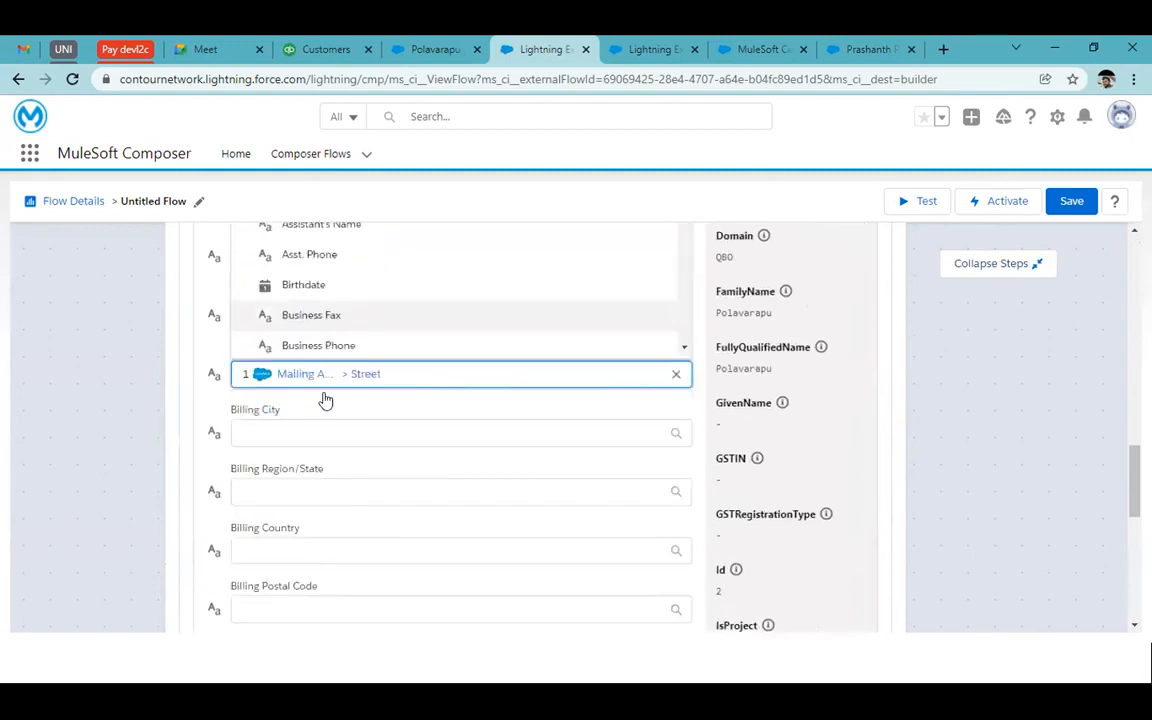
{"action": "left_click", "coordinate": [285, 434]}
{"action": "type", "text": "city"}
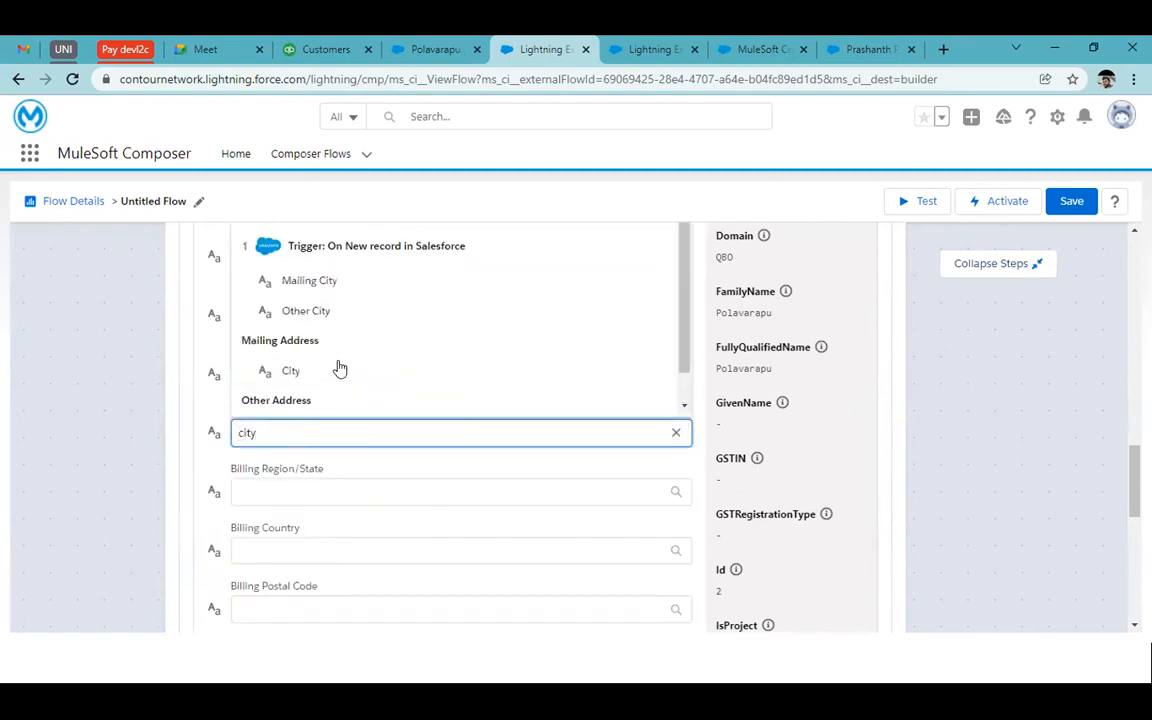
{"action": "left_click", "coordinate": [340, 370]}
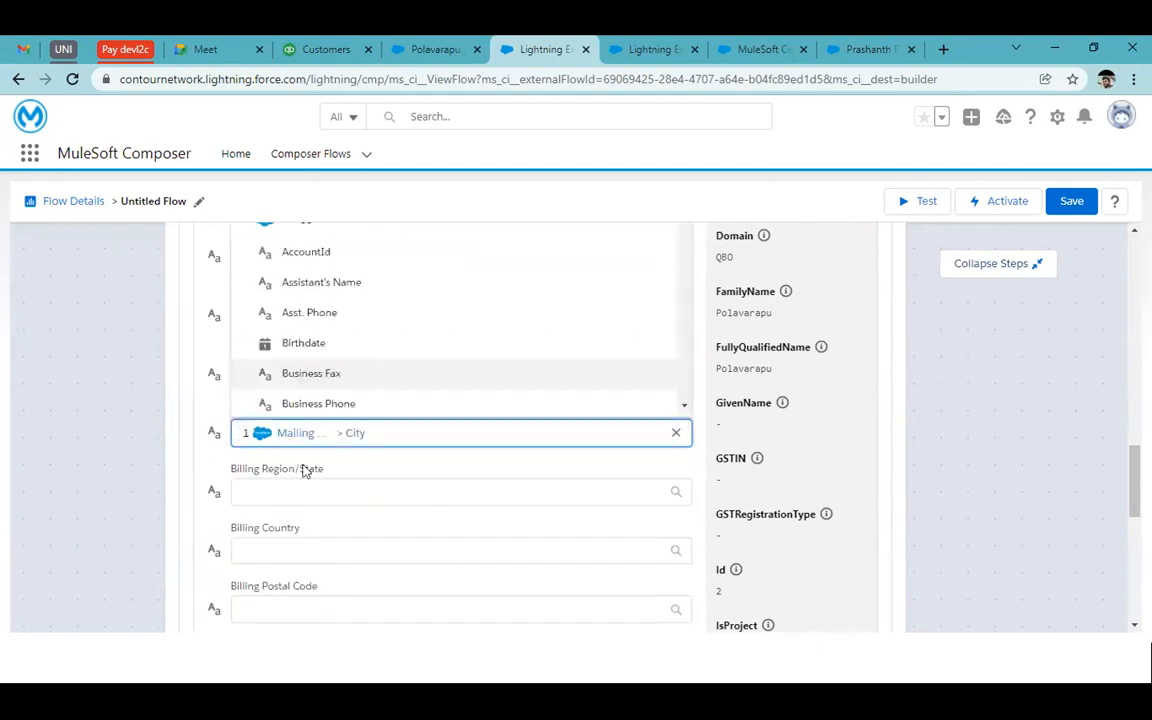
{"action": "left_click", "coordinate": [302, 483]}
{"action": "type", "text": "stat"}
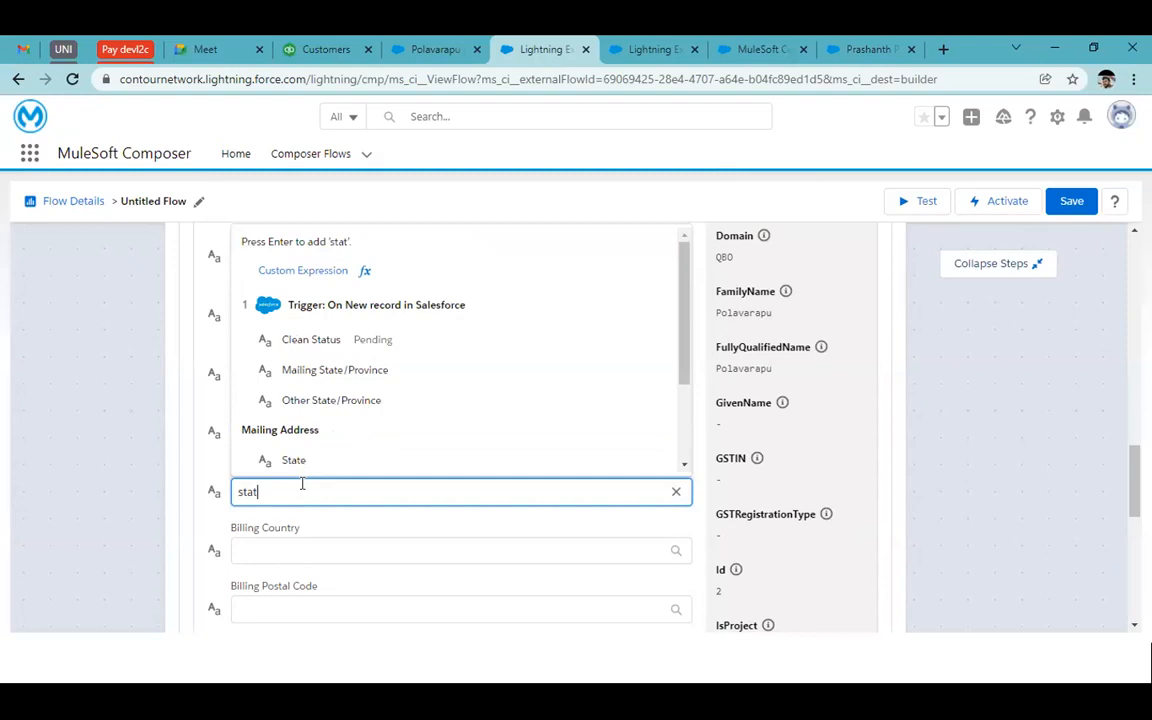
{"action": "left_click", "coordinate": [319, 458]}
Leave Billing Country unmapped, closing its field suggestions without choosing one
{"action": "left_click", "coordinate": [315, 545]}
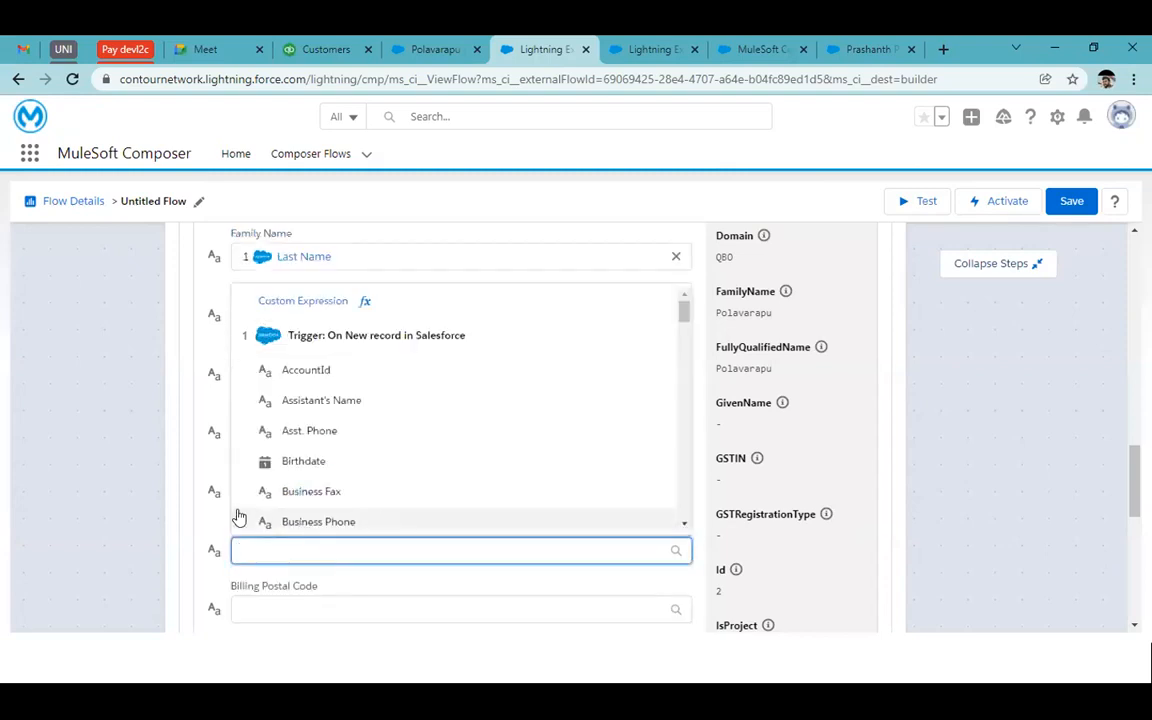
{"action": "scroll", "coordinate": [129, 481], "scroll_direction": "down", "scroll_amount": 3}
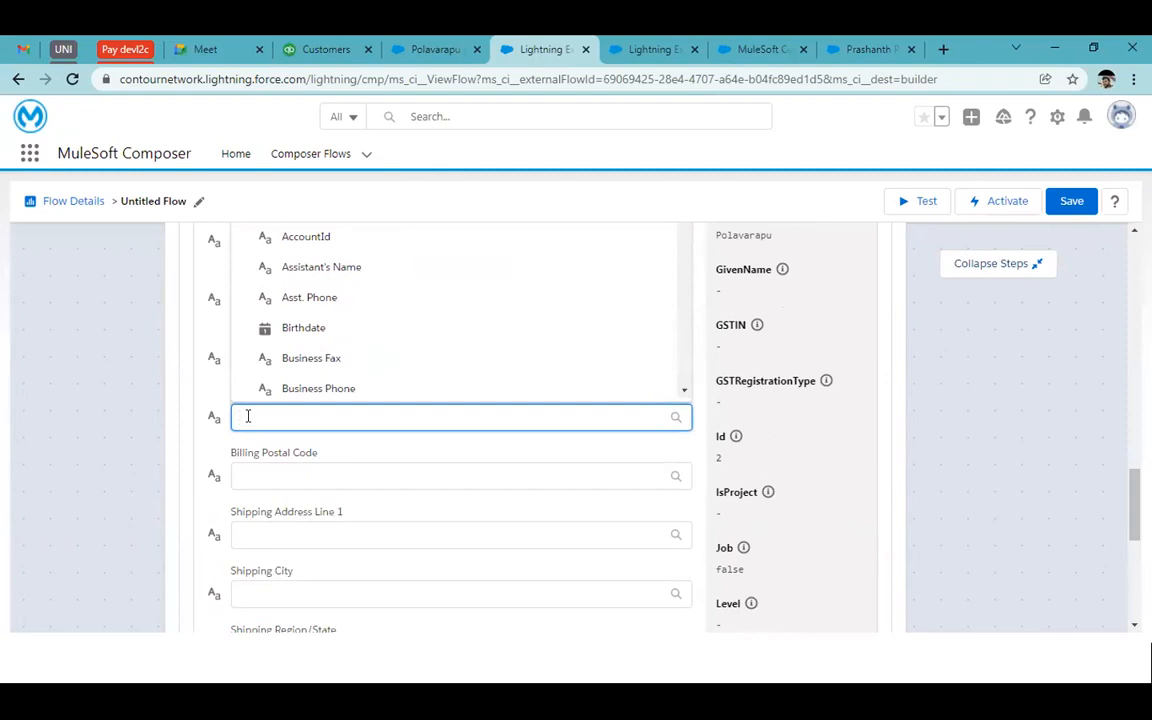
{"action": "left_click", "coordinate": [210, 405]}
{"action": "scroll", "coordinate": [327, 440], "scroll_direction": "down", "scroll_amount": 2}
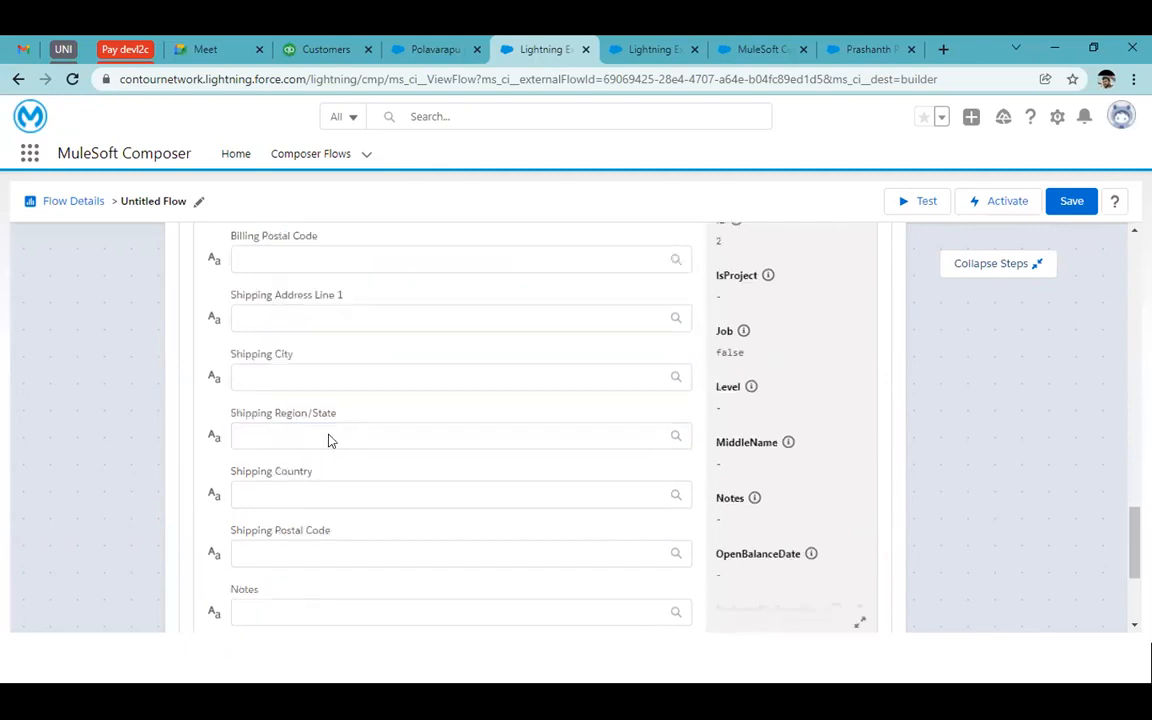
{"action": "scroll", "coordinate": [331, 440], "scroll_direction": "down", "scroll_amount": 2}
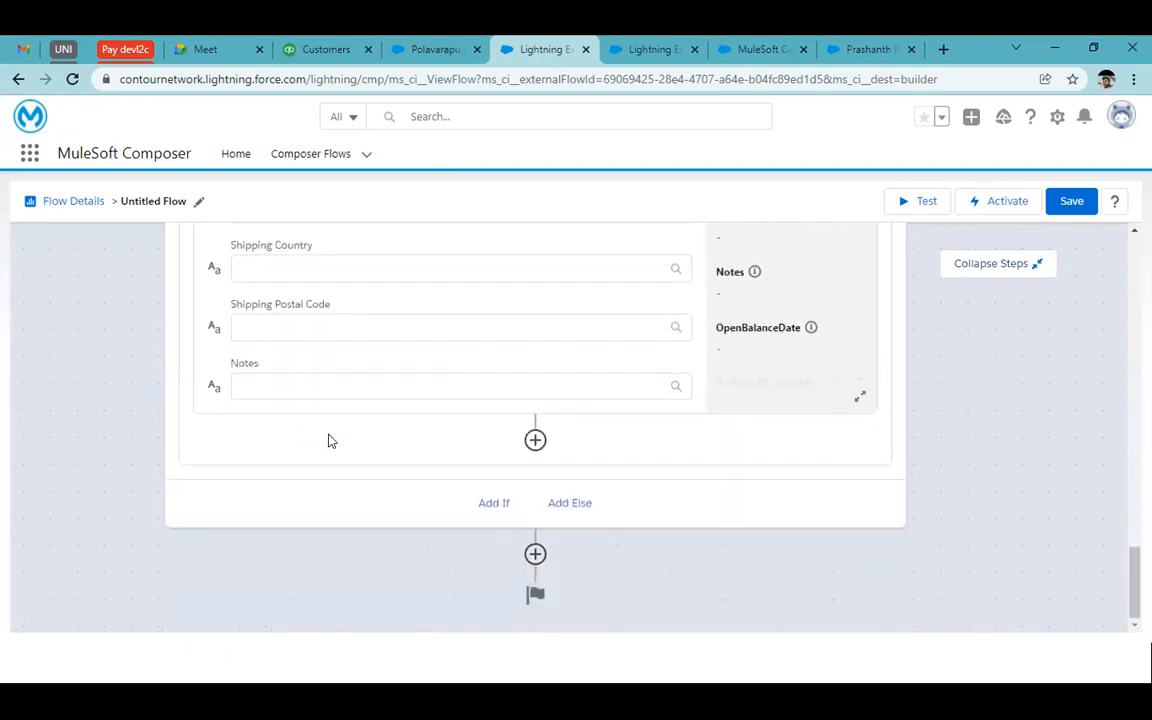
Open the Next Step panel below the If/Else block and browse the connector list
{"action": "left_click", "coordinate": [535, 555]}
{"action": "scroll", "coordinate": [640, 501], "scroll_direction": "down", "scroll_amount": 6}
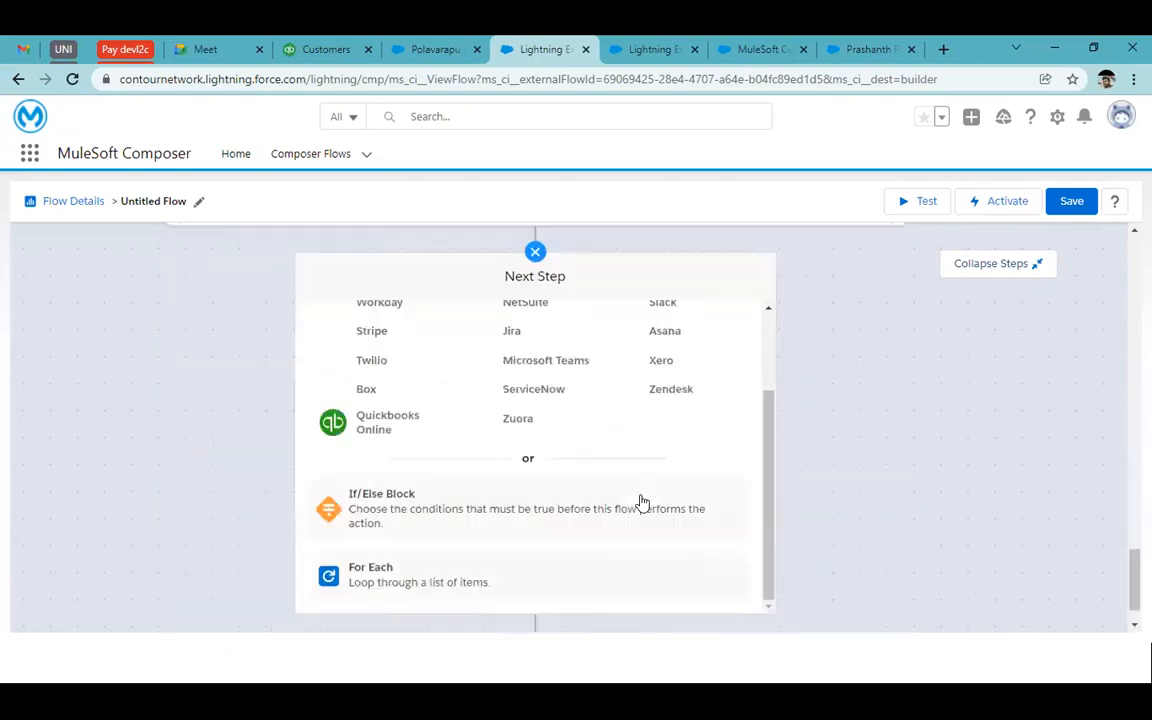
{"action": "scroll", "coordinate": [780, 415], "scroll_direction": "down", "scroll_amount": 1}
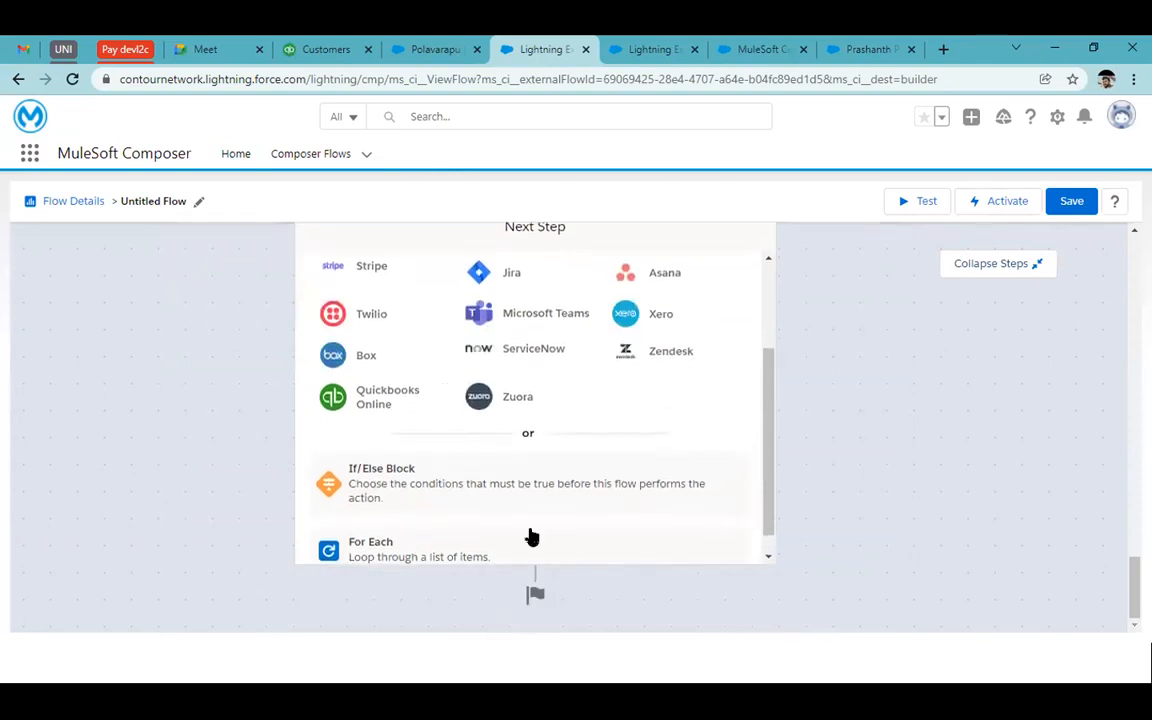
{"action": "scroll", "coordinate": [500, 528], "scroll_direction": "down", "scroll_amount": 1}
{"action": "scroll", "coordinate": [818, 424], "scroll_direction": "up", "scroll_amount": 6}
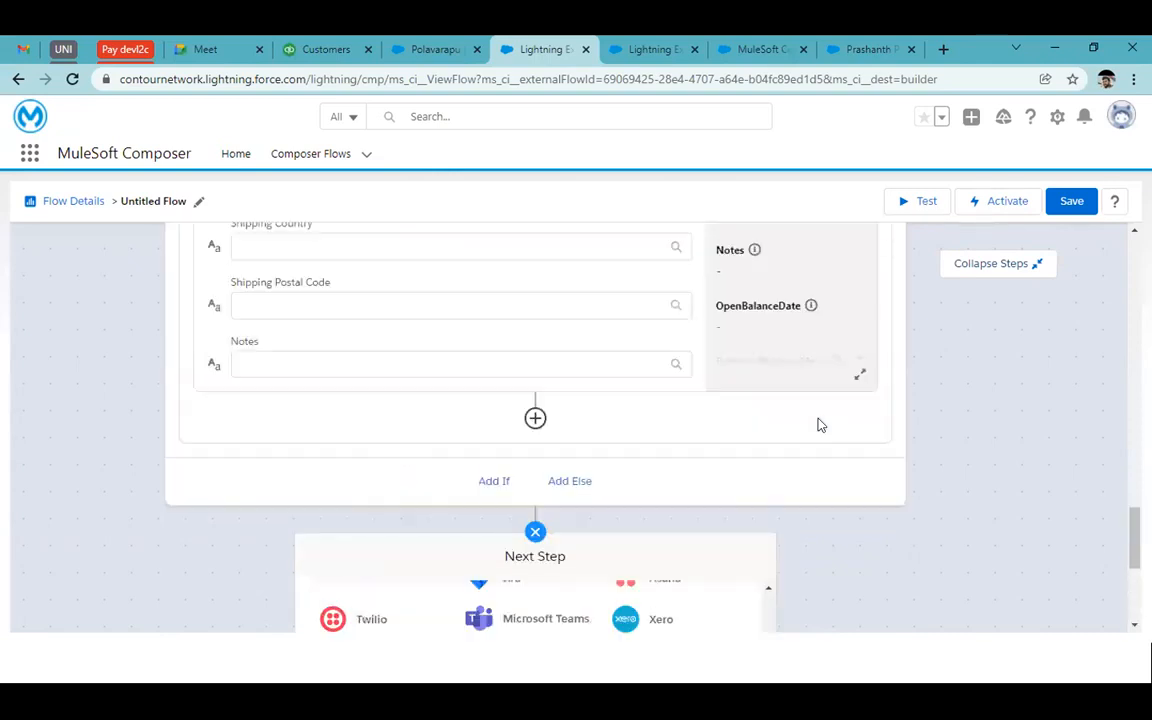
{"action": "scroll", "coordinate": [968, 306], "scroll_direction": "up", "scroll_amount": 5}
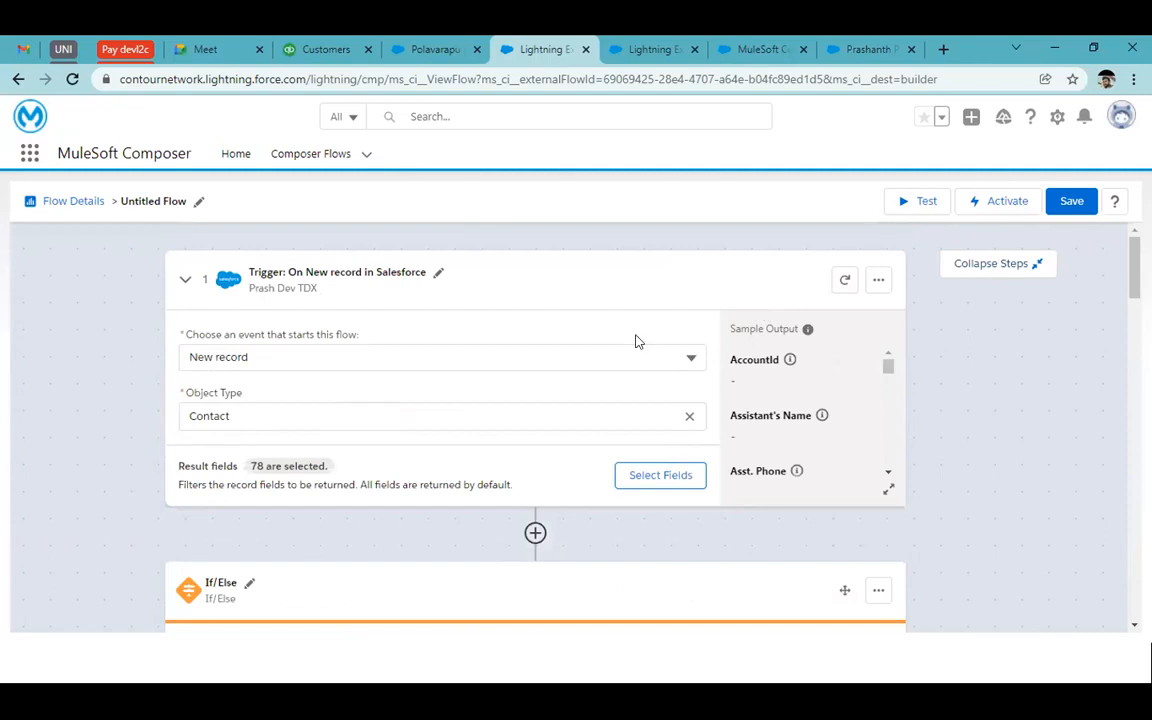
Discard the unsaved Contact flow from Composer Flows and create a new flow
{"action": "left_click", "coordinate": [318, 155]}
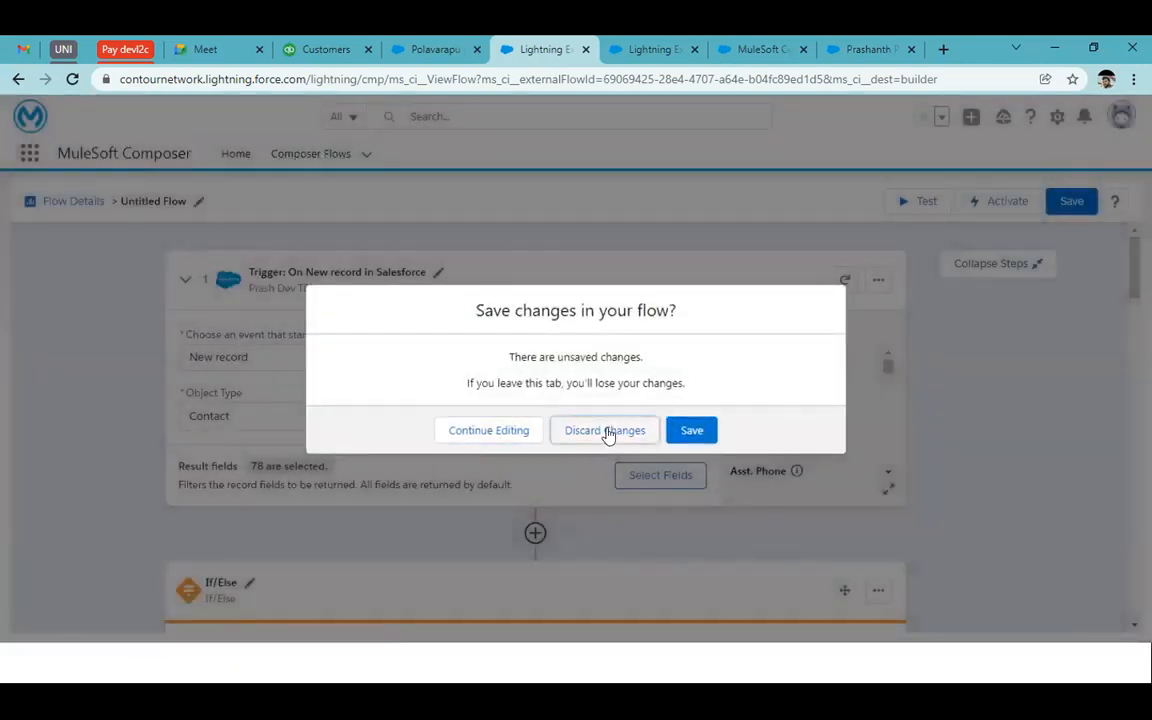
{"action": "left_click", "coordinate": [606, 432]}
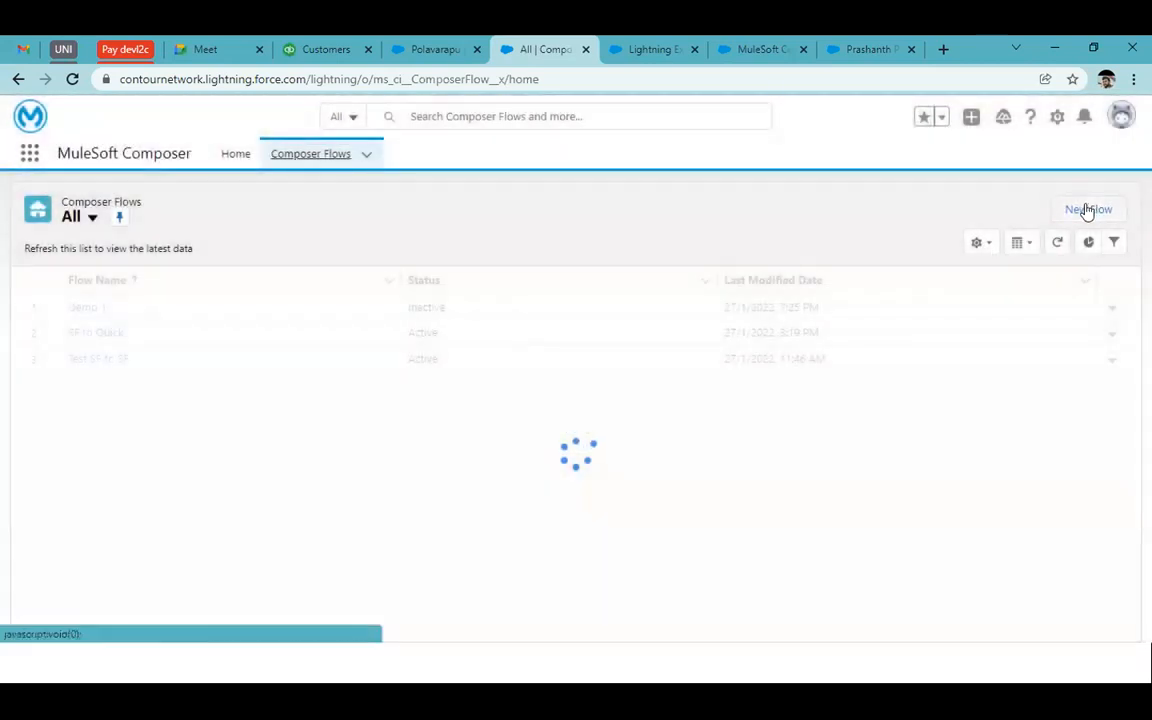
{"action": "left_click", "coordinate": [1088, 211]}
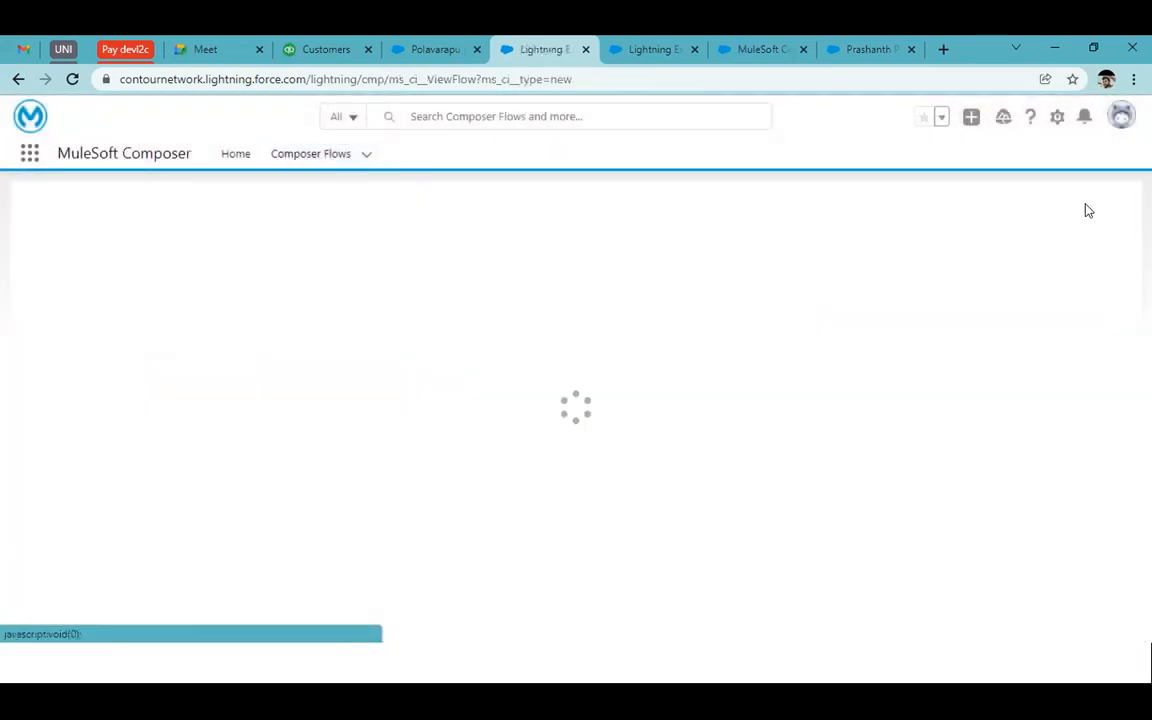
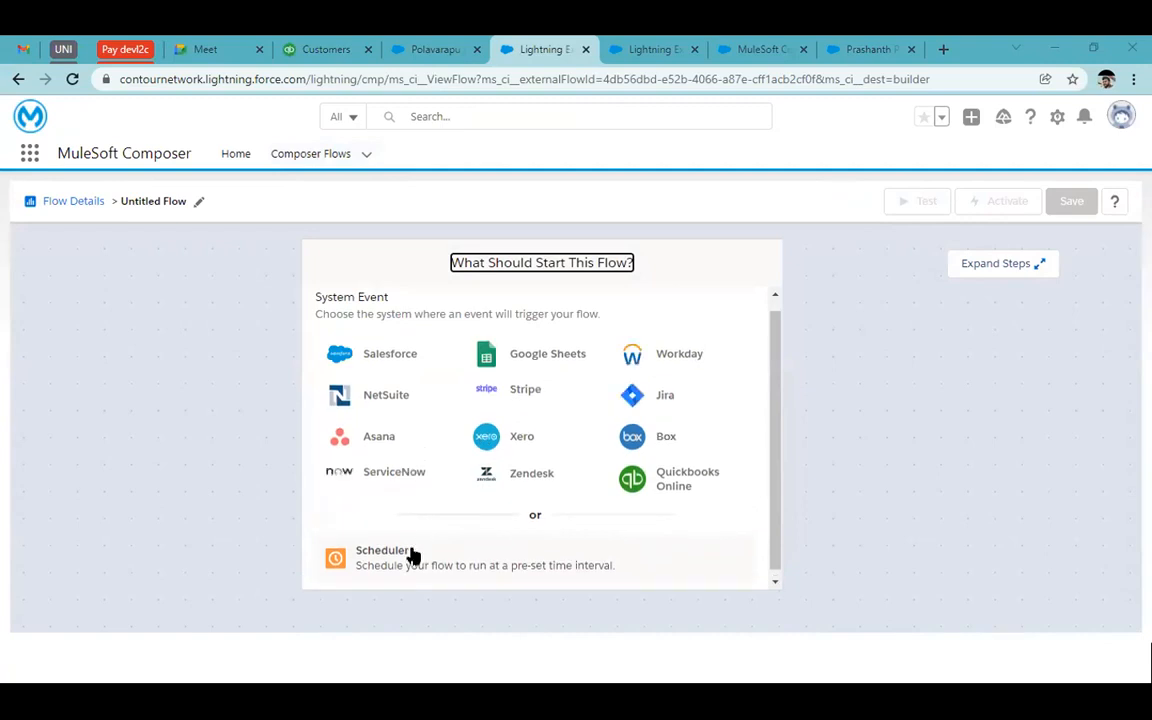
Trigger the untitled flow with a Scheduler every 15 minutes, adding no next step yet
{"action": "left_click", "coordinate": [413, 556]}
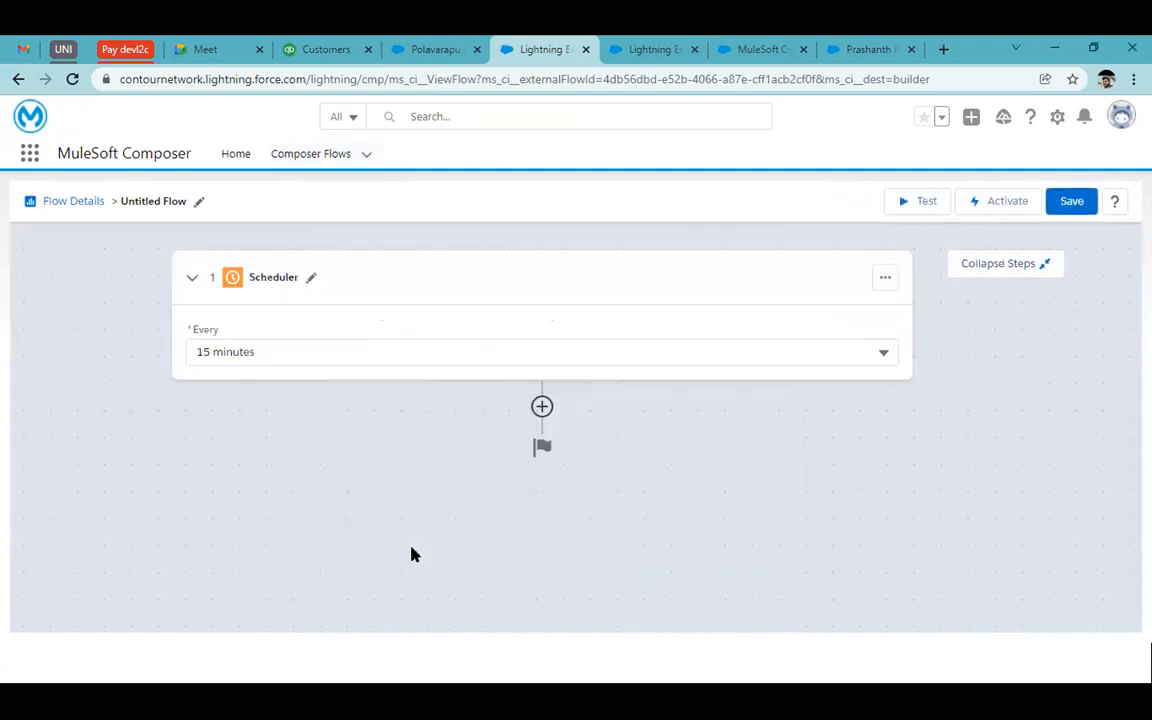
{"action": "left_click", "coordinate": [420, 352]}
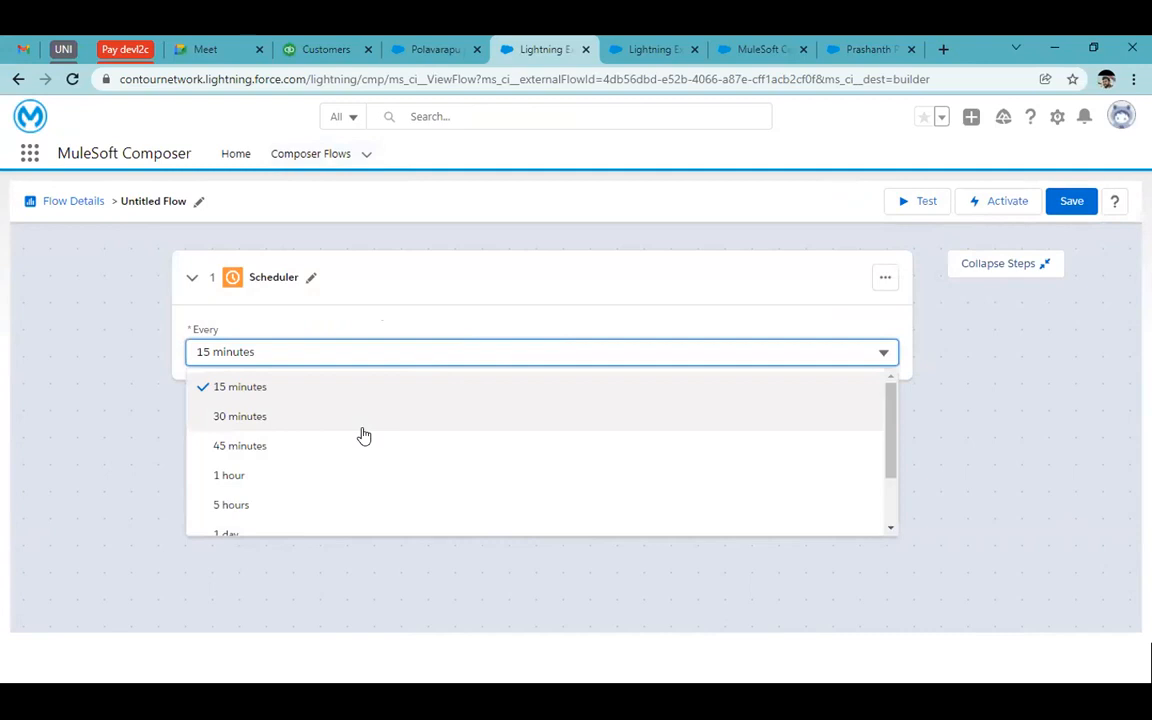
{"action": "scroll", "coordinate": [265, 460], "scroll_direction": "down", "scroll_amount": 2}
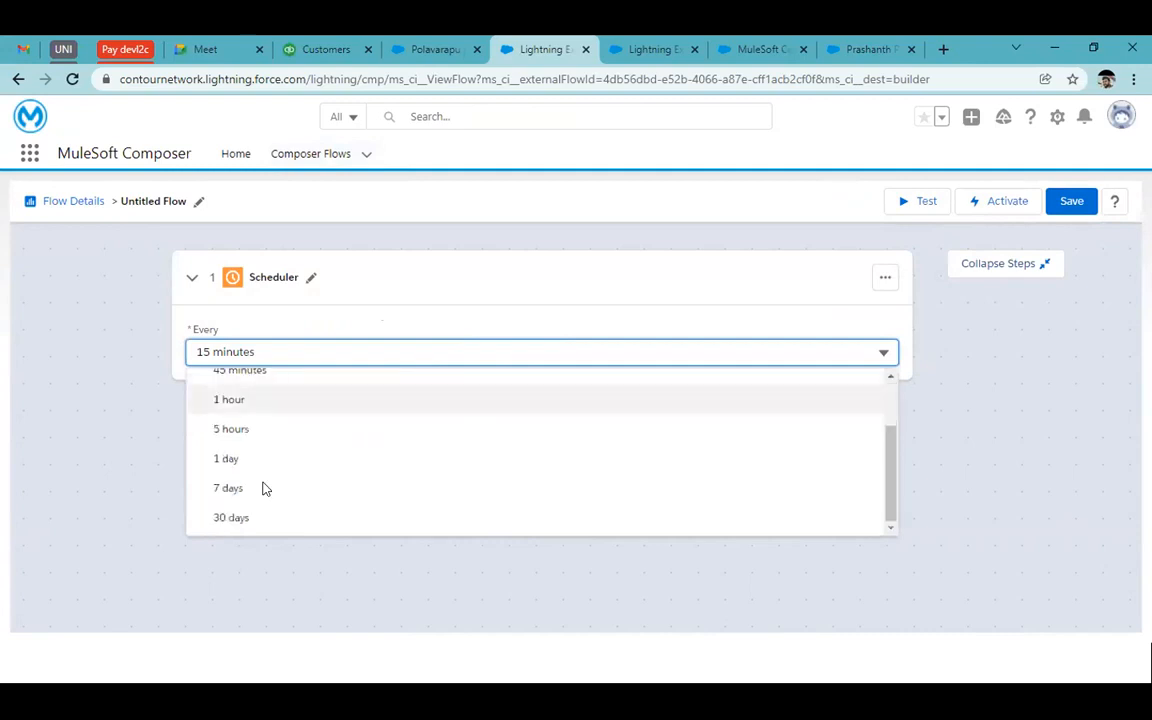
{"action": "left_click", "coordinate": [514, 285]}
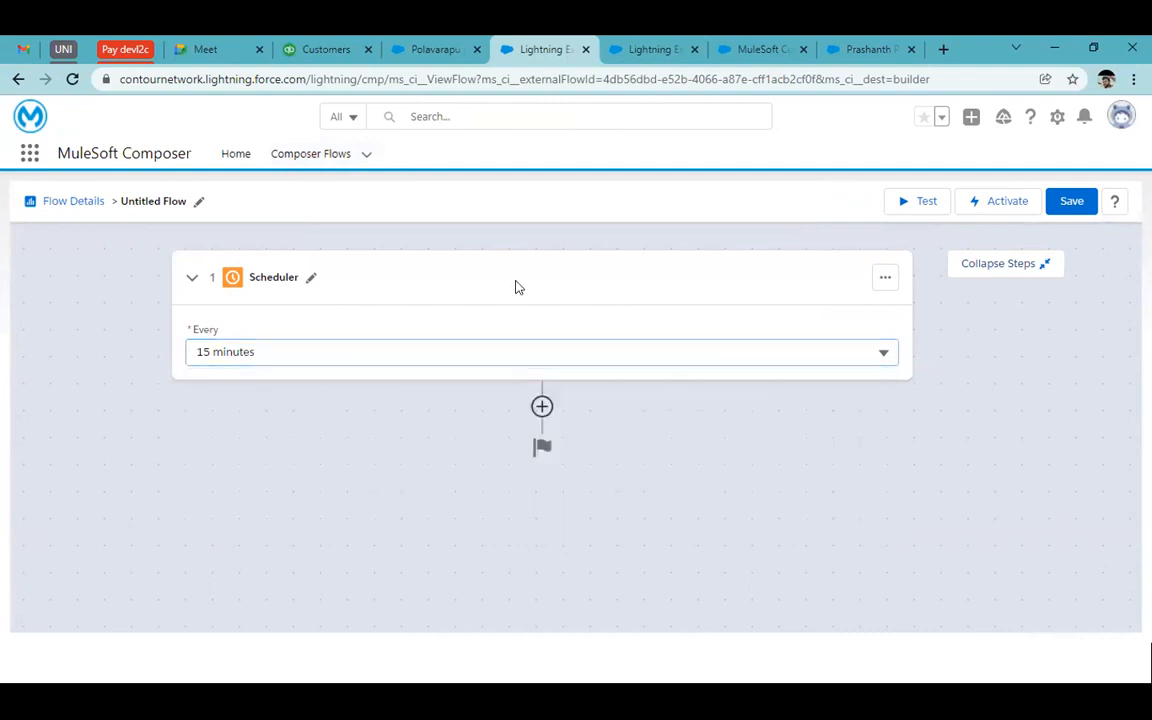
{"action": "left_click", "coordinate": [541, 408]}
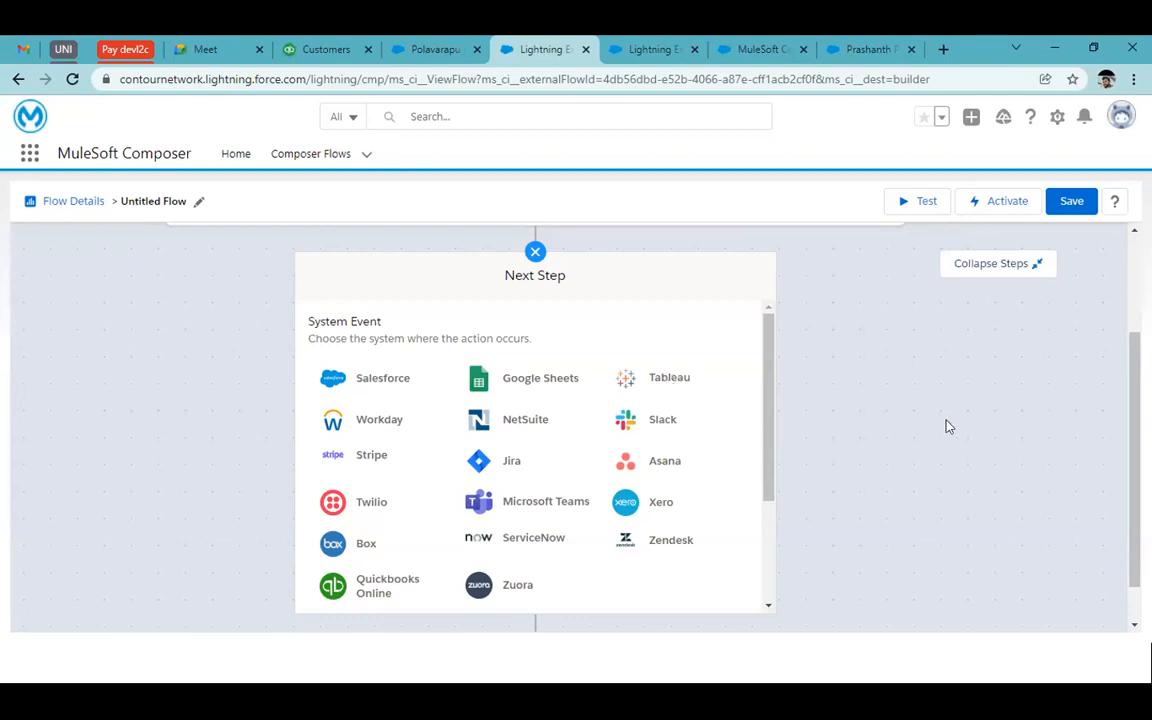
{"action": "scroll", "coordinate": [948, 427], "scroll_direction": "up", "scroll_amount": 2}
{"action": "left_click", "coordinate": [535, 405]}
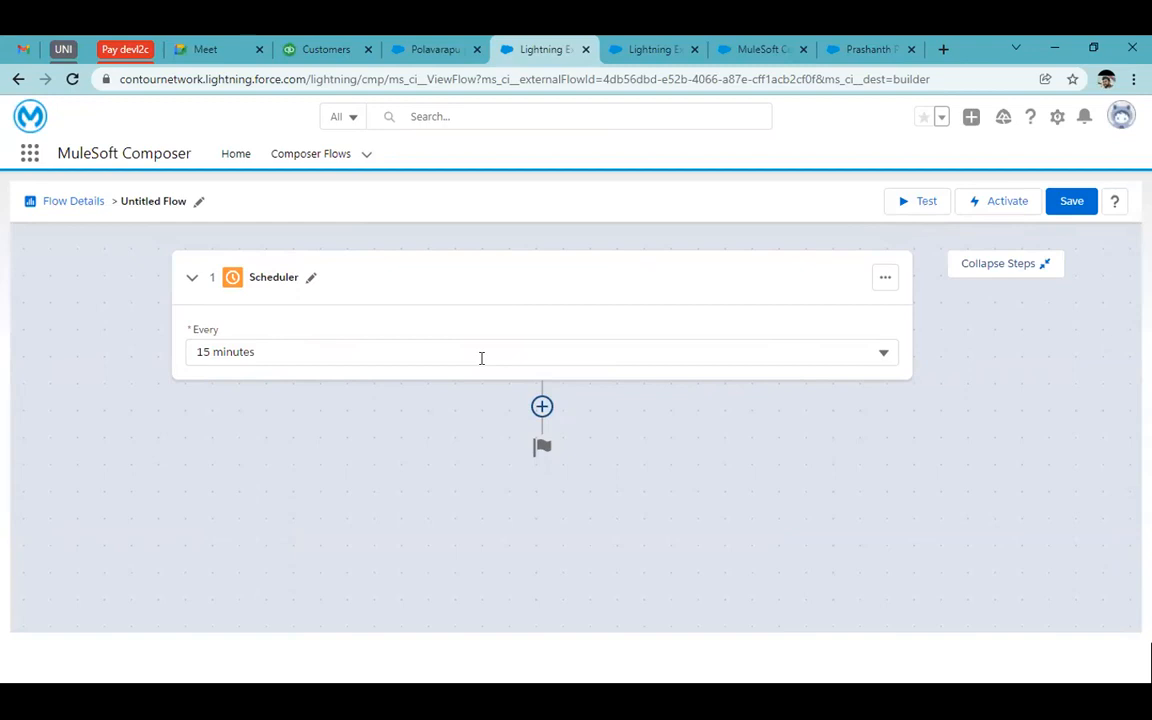
Discard the untitled flow's unsaved changes and open the SF to Quick flow
{"action": "left_click", "coordinate": [306, 153]}
{"action": "left_click", "coordinate": [586, 429]}
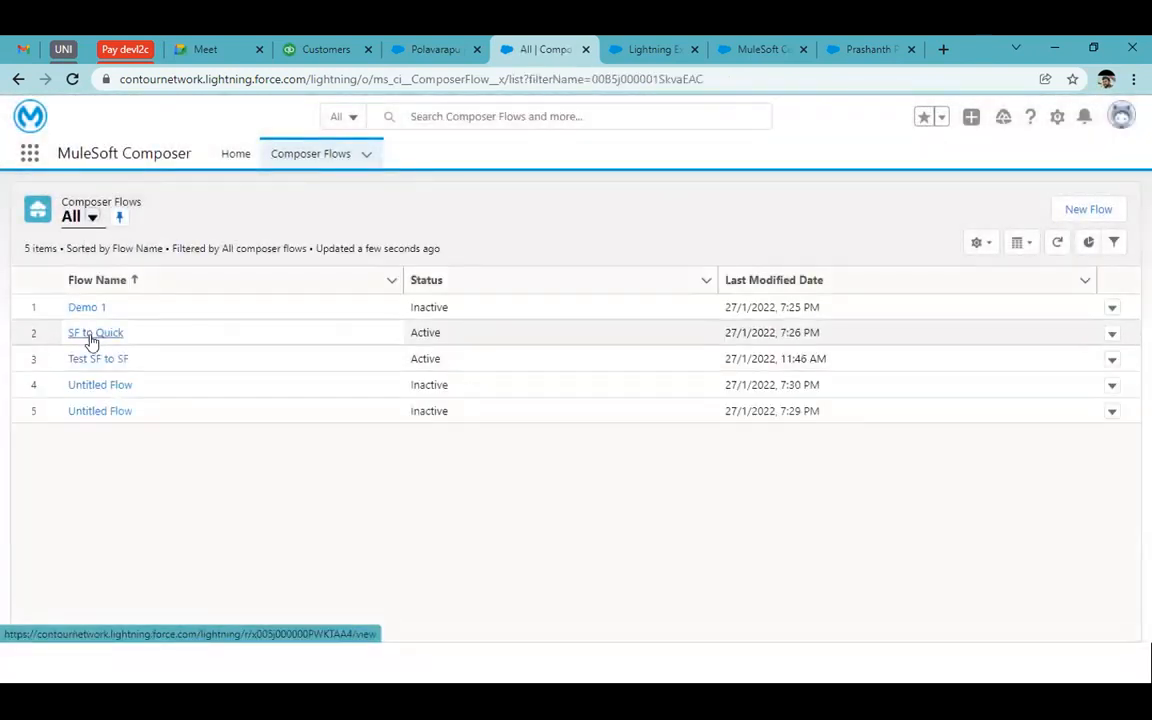
{"action": "left_click", "coordinate": [91, 339]}
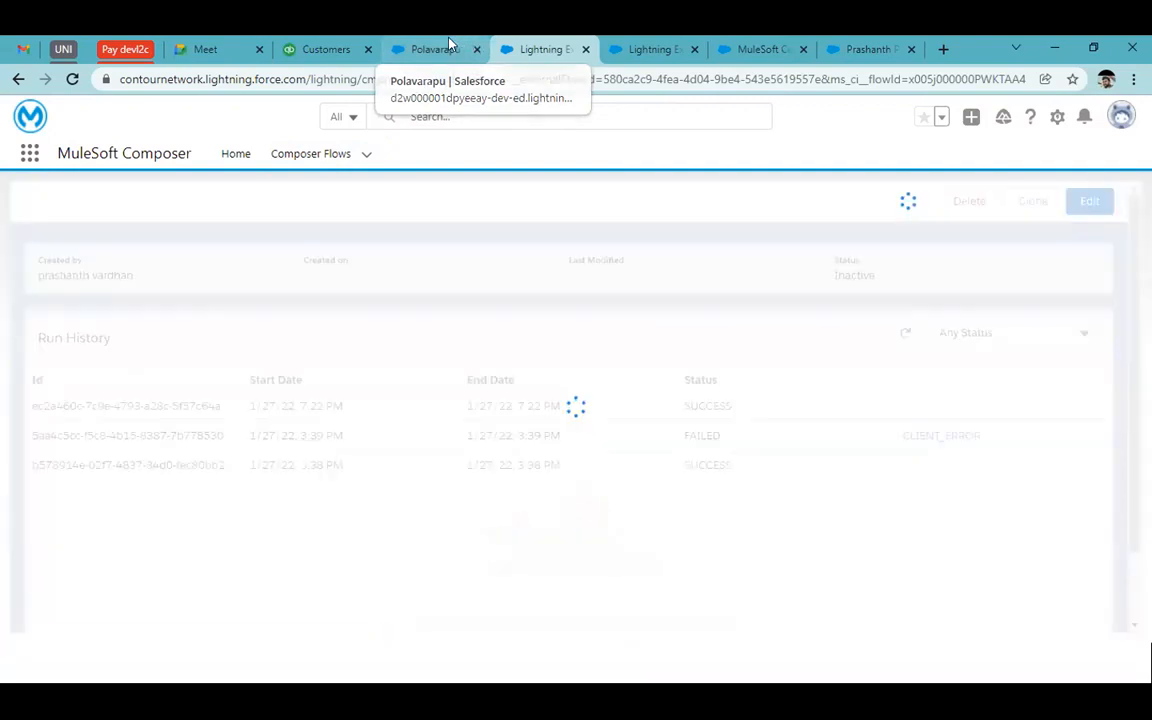
Open Salesforce Contacts and start a new contact, reloading the page after a connection error
{"action": "left_click", "coordinate": [449, 46]}
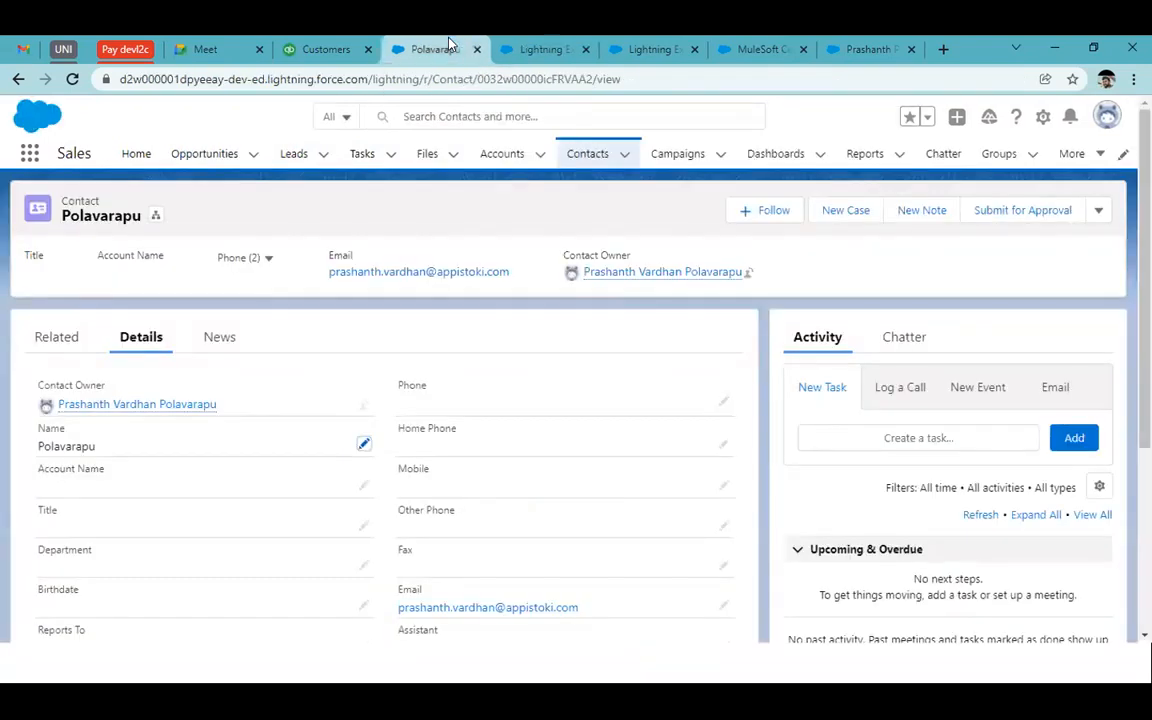
{"action": "left_click", "coordinate": [588, 158]}
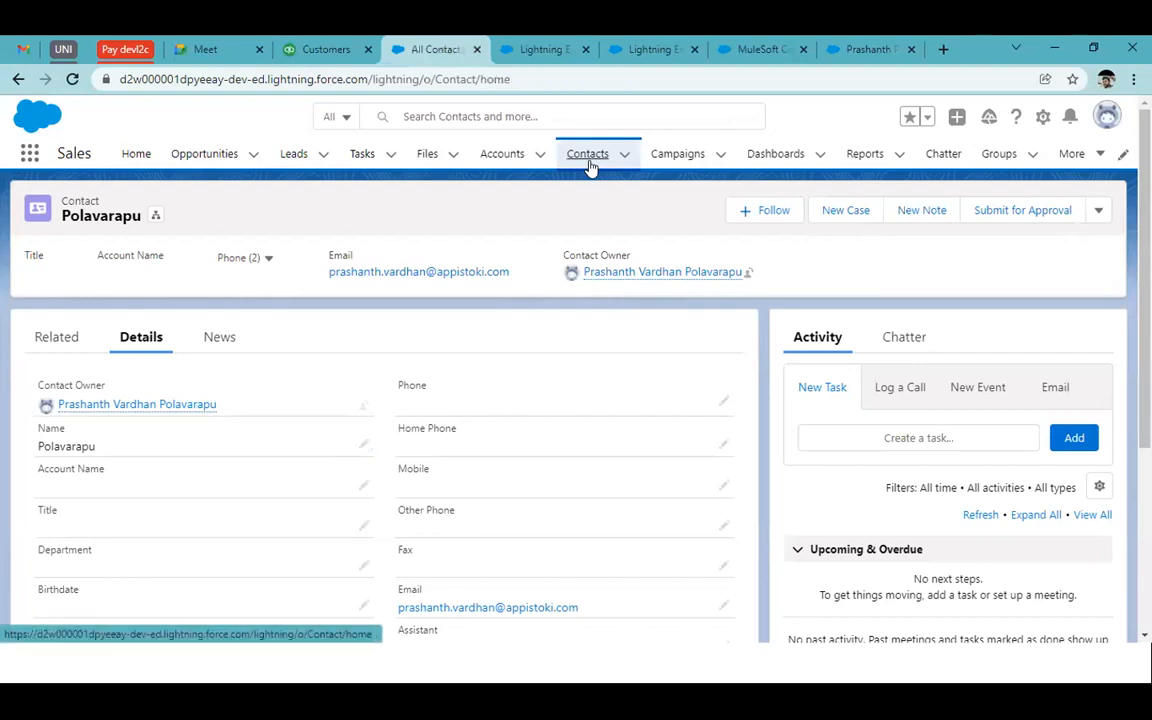
{"action": "left_click", "coordinate": [722, 211]}
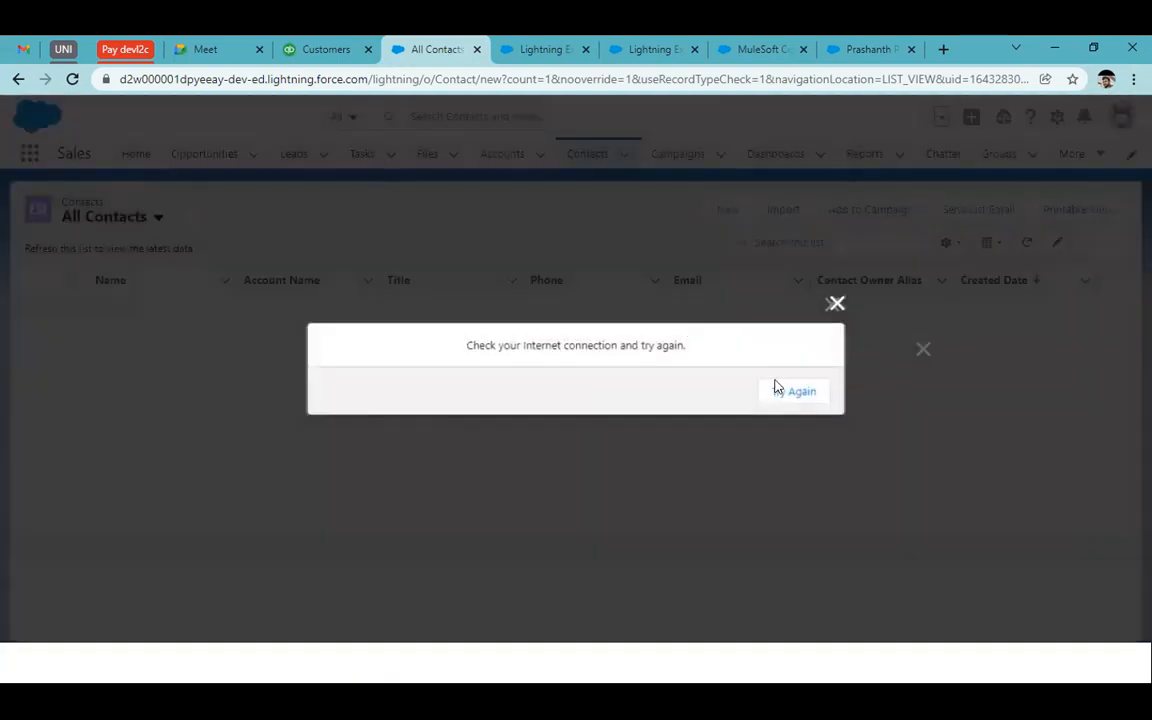
{"action": "left_click", "coordinate": [778, 390]}
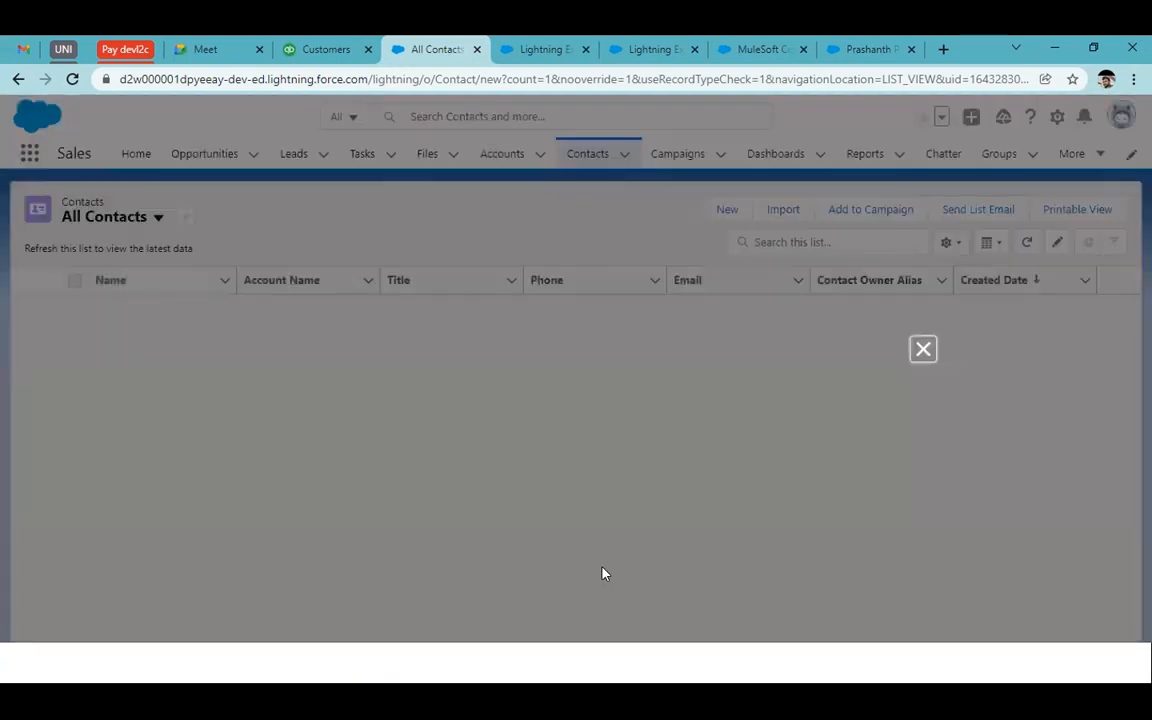
{"action": "left_click", "coordinate": [923, 349]}
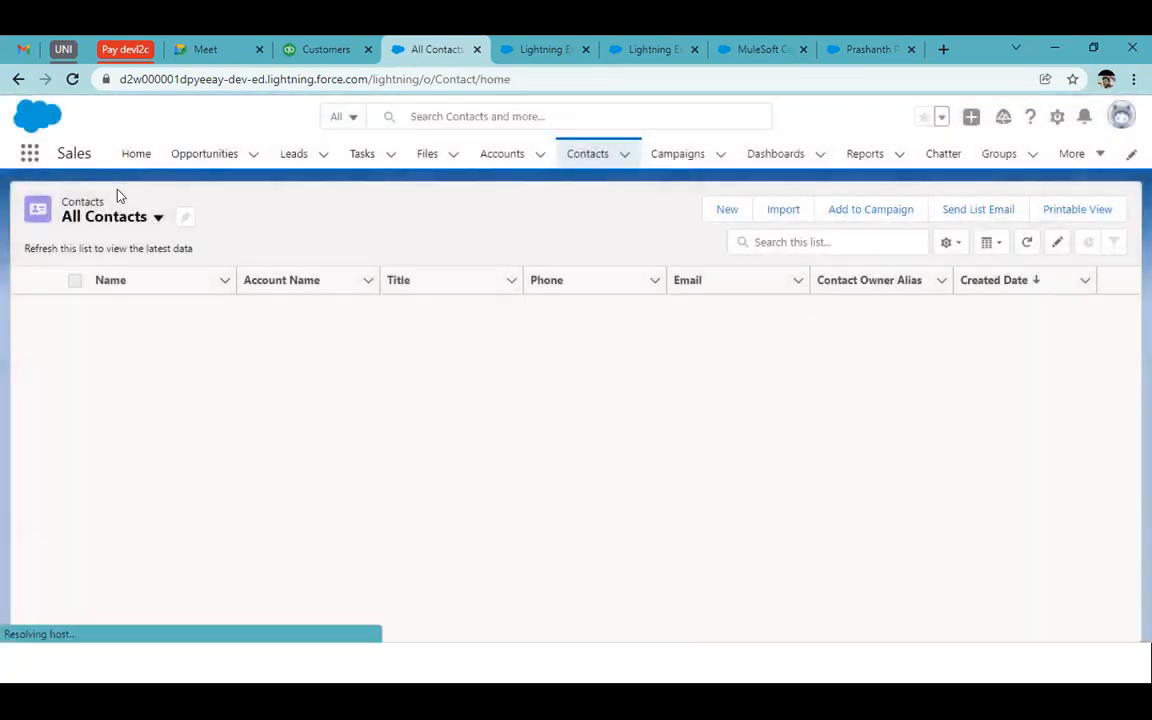
{"action": "left_click", "coordinate": [72, 79]}
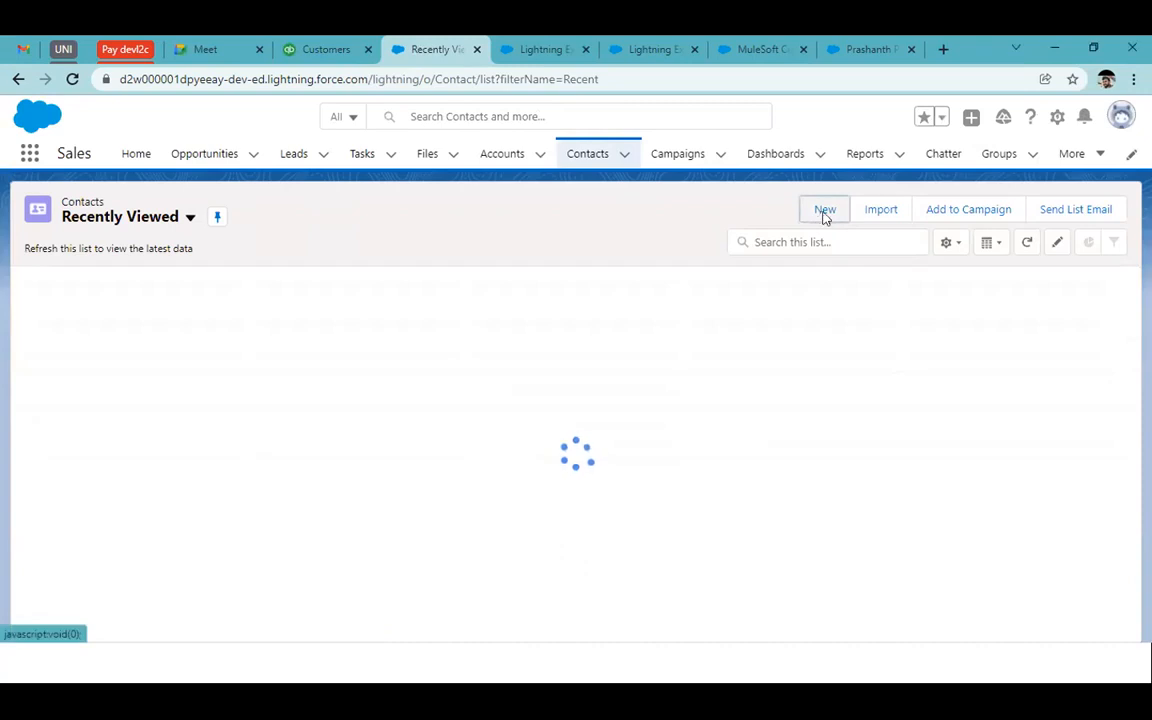
{"action": "left_click", "coordinate": [825, 217]}
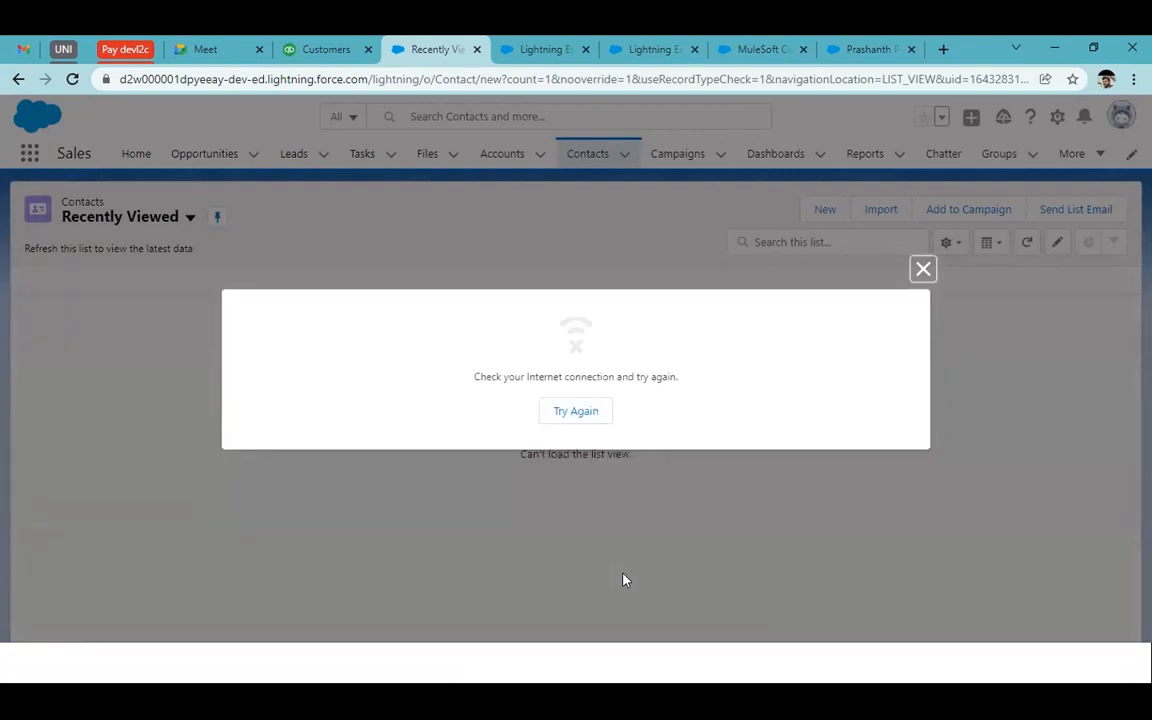
Load the New Contact form, set salutation Mr., enter the last name, and autofill phone and first name
{"action": "left_click", "coordinate": [586, 411]}
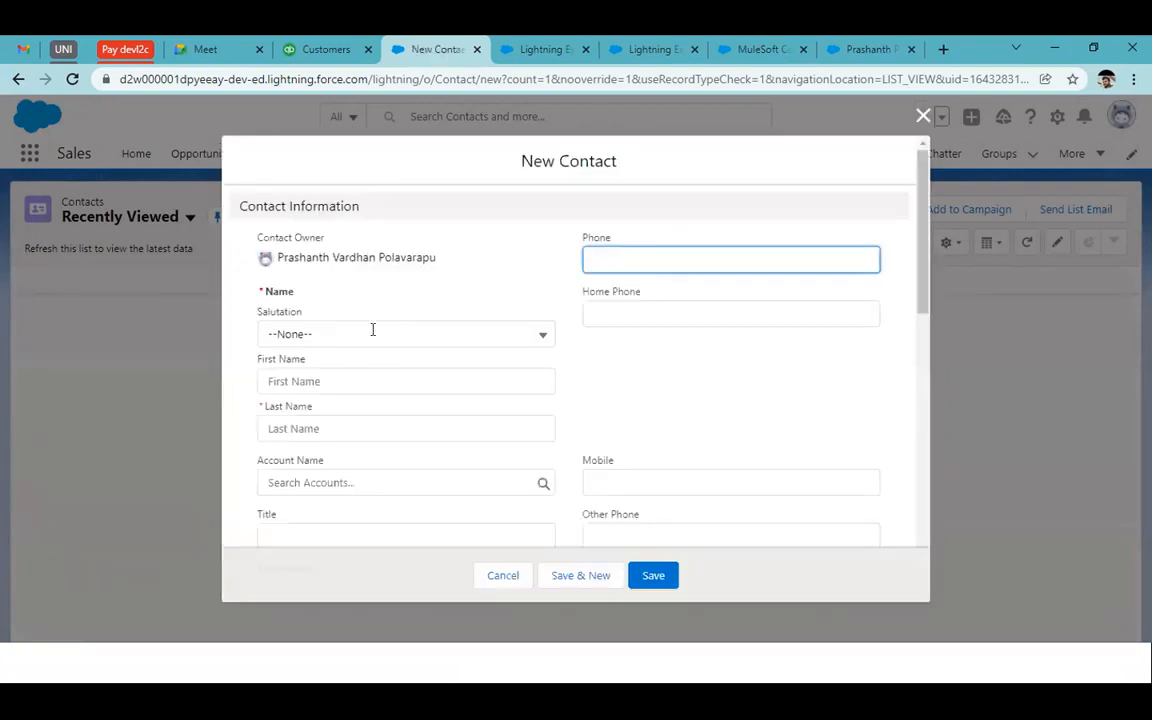
{"action": "left_click", "coordinate": [314, 335]}
{"action": "left_click", "coordinate": [311, 402]}
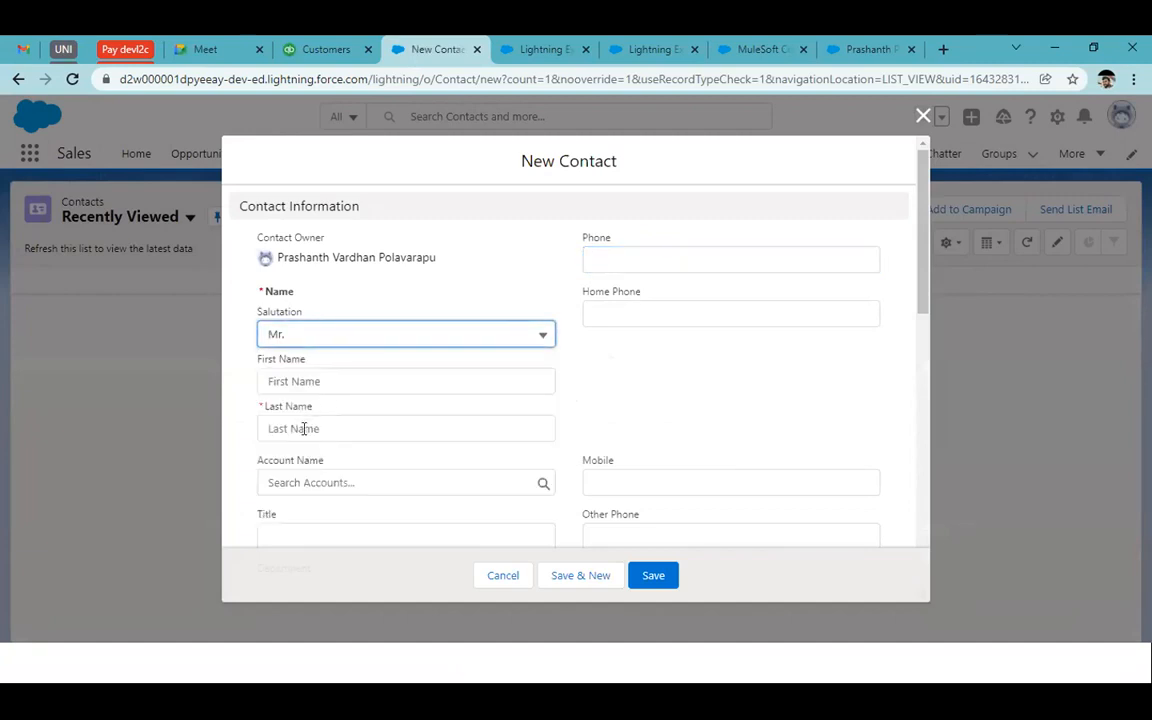
{"action": "left_click", "coordinate": [304, 428]}
{"action": "type", "text": "Phanendra"}
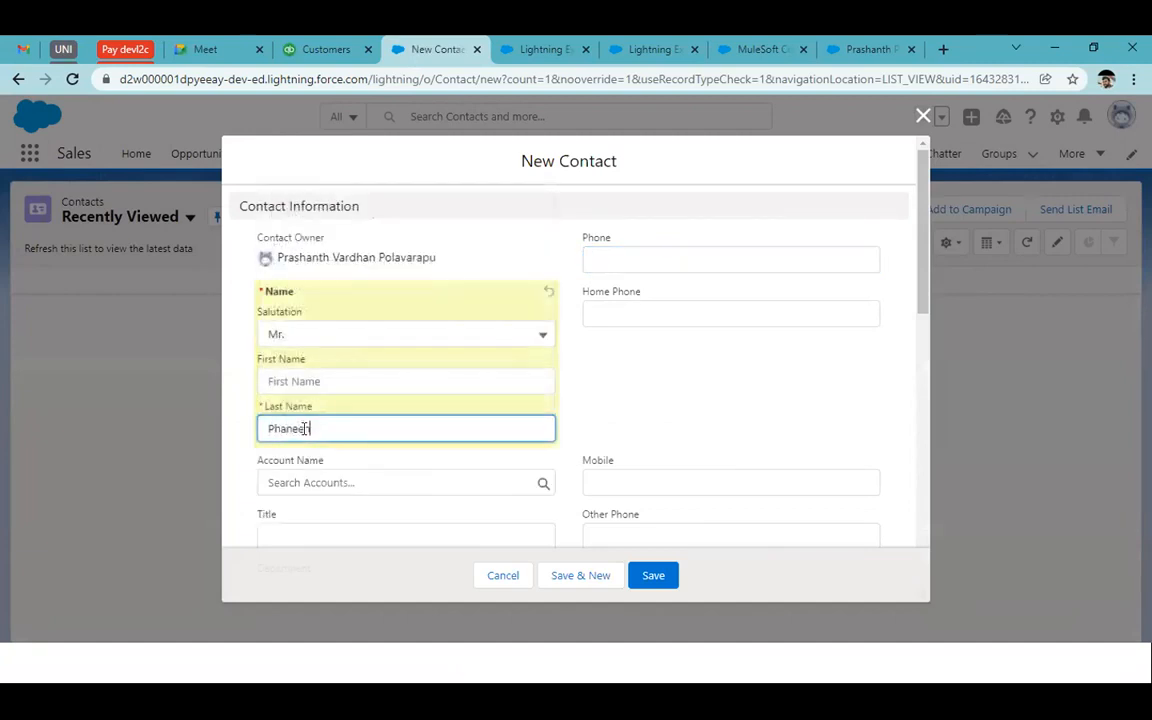
{"action": "scroll", "coordinate": [635, 345], "scroll_direction": "down", "scroll_amount": 2}
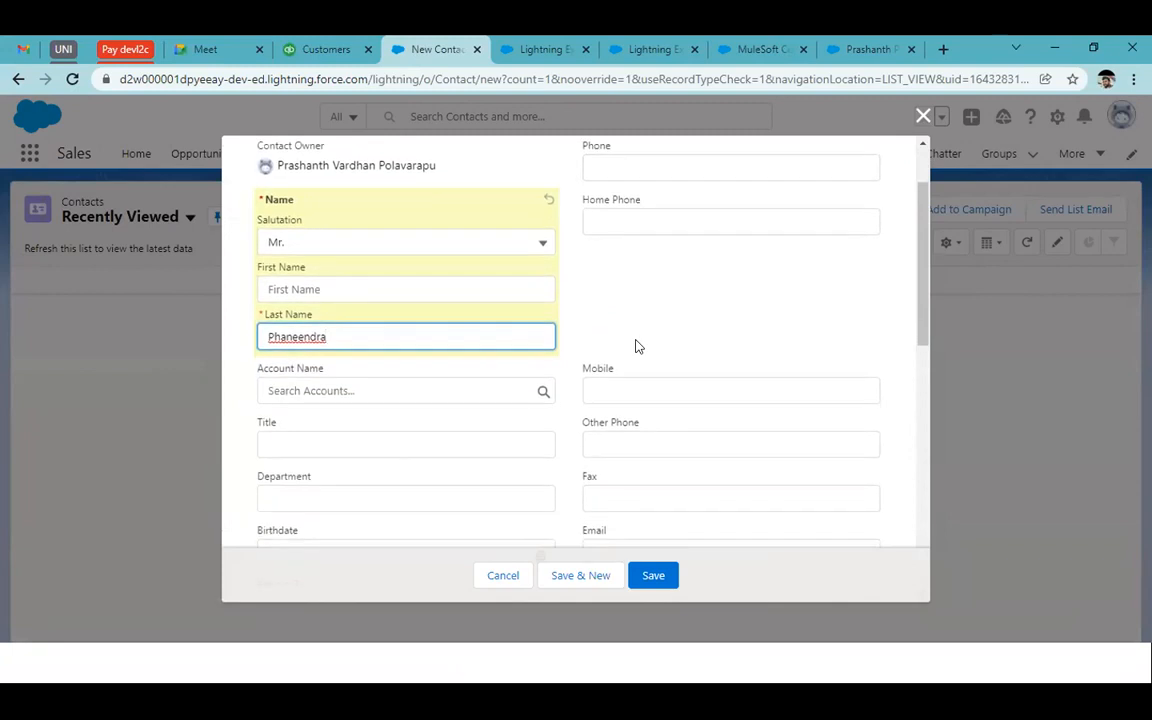
{"action": "scroll", "coordinate": [616, 264], "scroll_direction": "up", "scroll_amount": 2}
{"action": "left_click", "coordinate": [617, 262]}
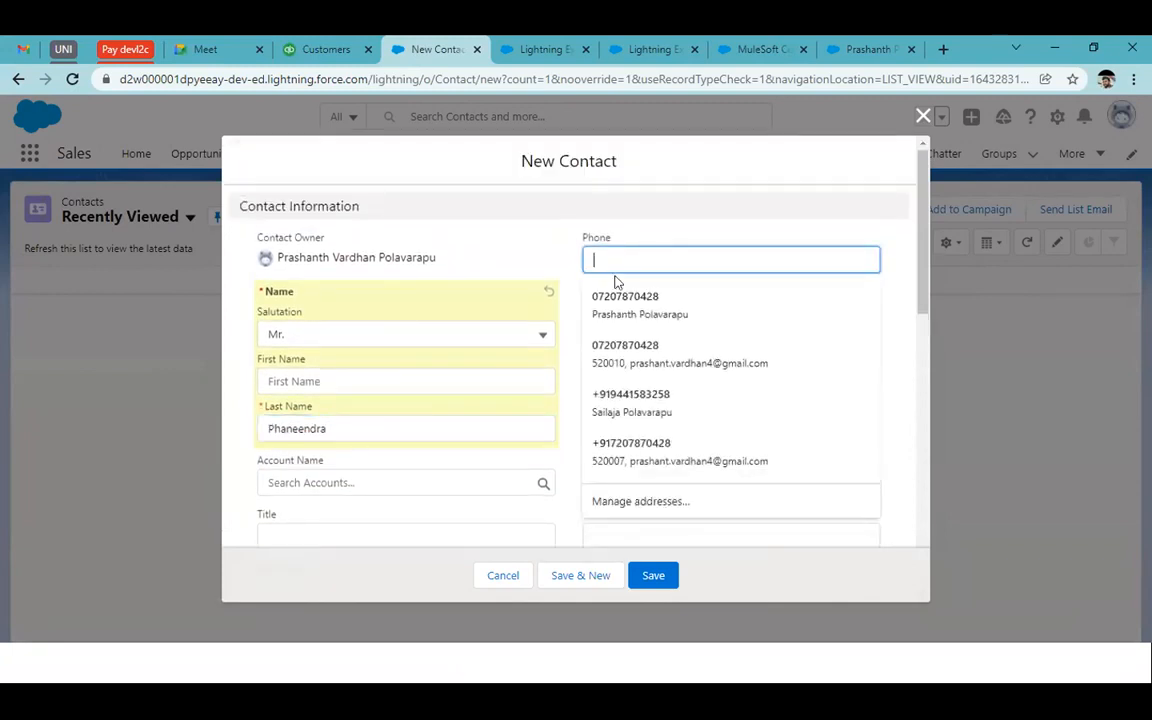
{"action": "left_click", "coordinate": [620, 299]}
Autofill the home phone, mobile and email from suggestions, correcting a wrongly filled email
{"action": "left_click", "coordinate": [630, 310]}
{"action": "key", "text": "Escape"}
{"action": "left_click", "coordinate": [650, 314]}
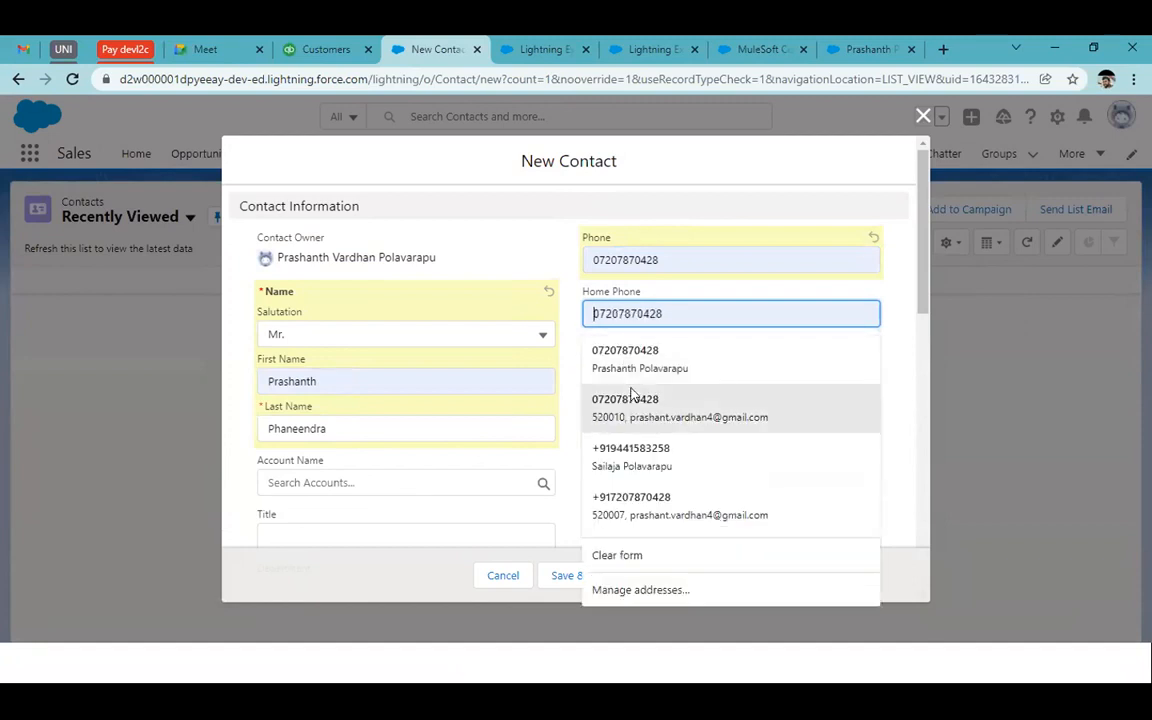
{"action": "left_click", "coordinate": [668, 405]}
{"action": "scroll", "coordinate": [669, 415], "scroll_direction": "down", "scroll_amount": 2}
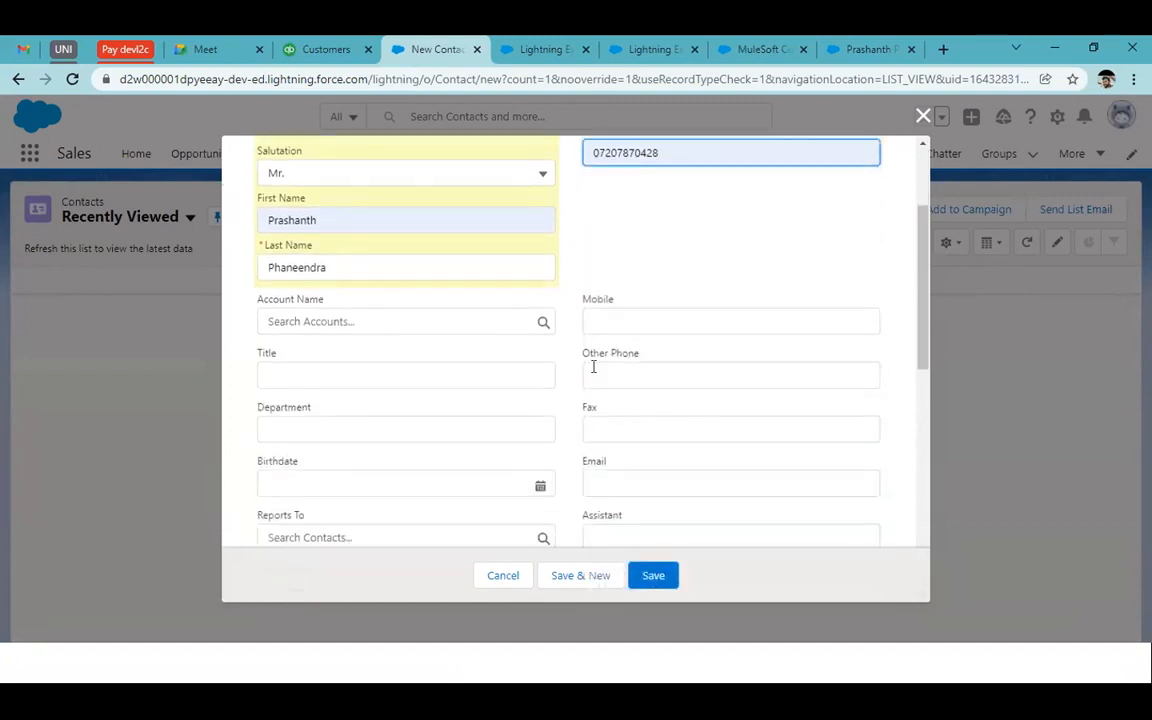
{"action": "left_click", "coordinate": [620, 483]}
{"action": "left_click", "coordinate": [710, 374]}
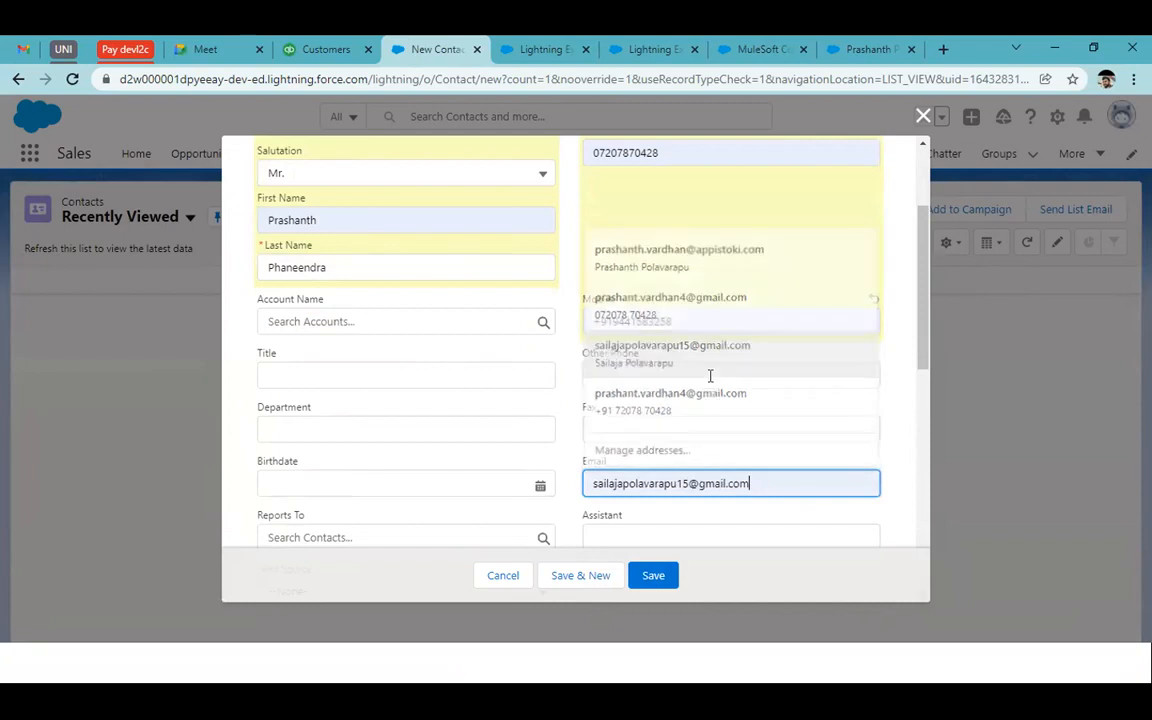
{"action": "left_click", "coordinate": [739, 483]}
{"action": "left_click", "coordinate": [640, 576]}
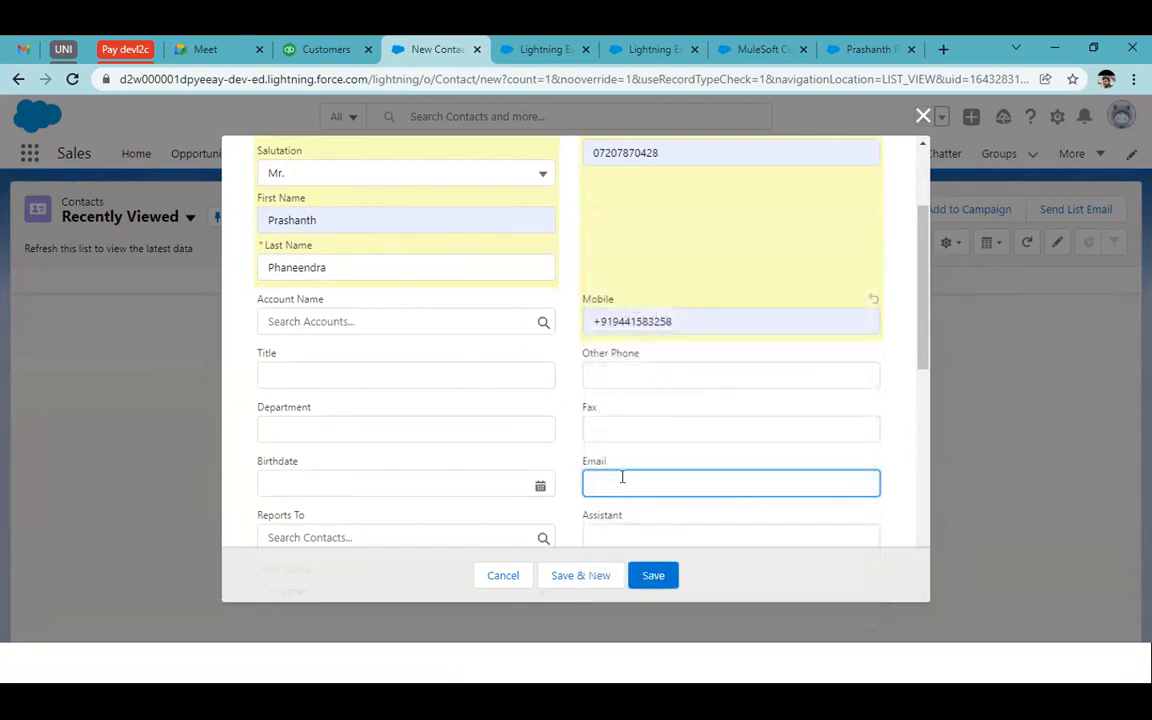
{"action": "left_click", "coordinate": [627, 478]}
{"action": "left_click", "coordinate": [669, 402]}
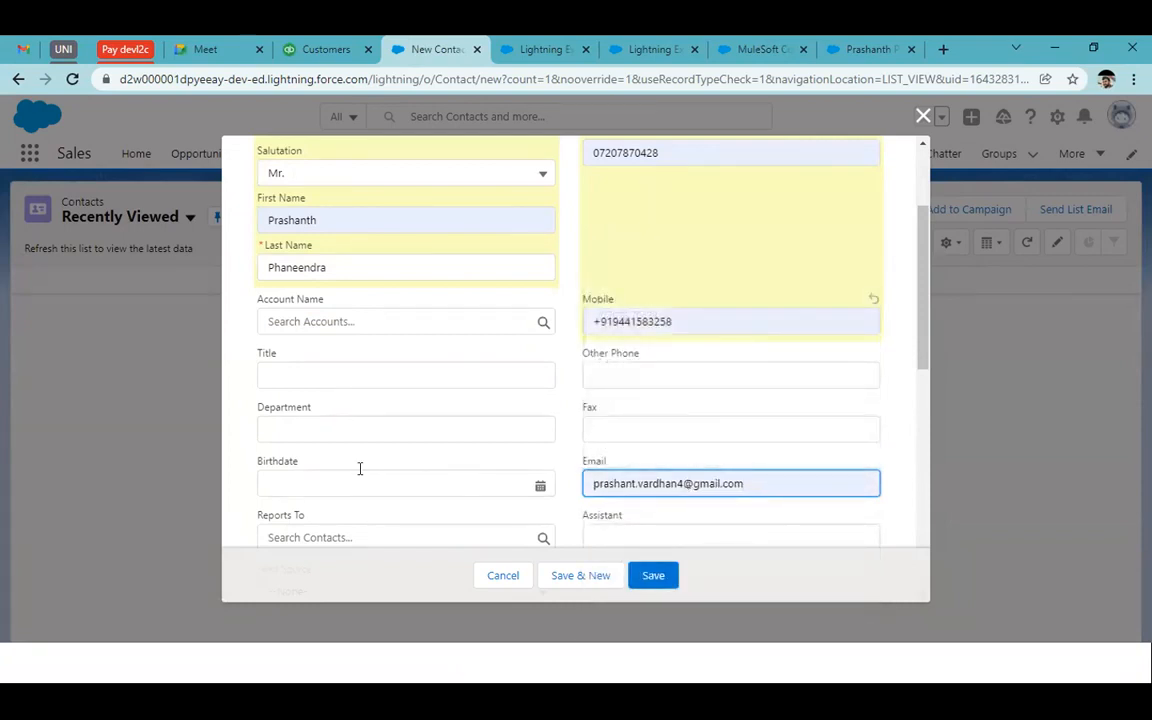
Fill in the mailing street, city, state, postal code and country
{"action": "scroll", "coordinate": [360, 468], "scroll_direction": "down", "scroll_amount": 3}
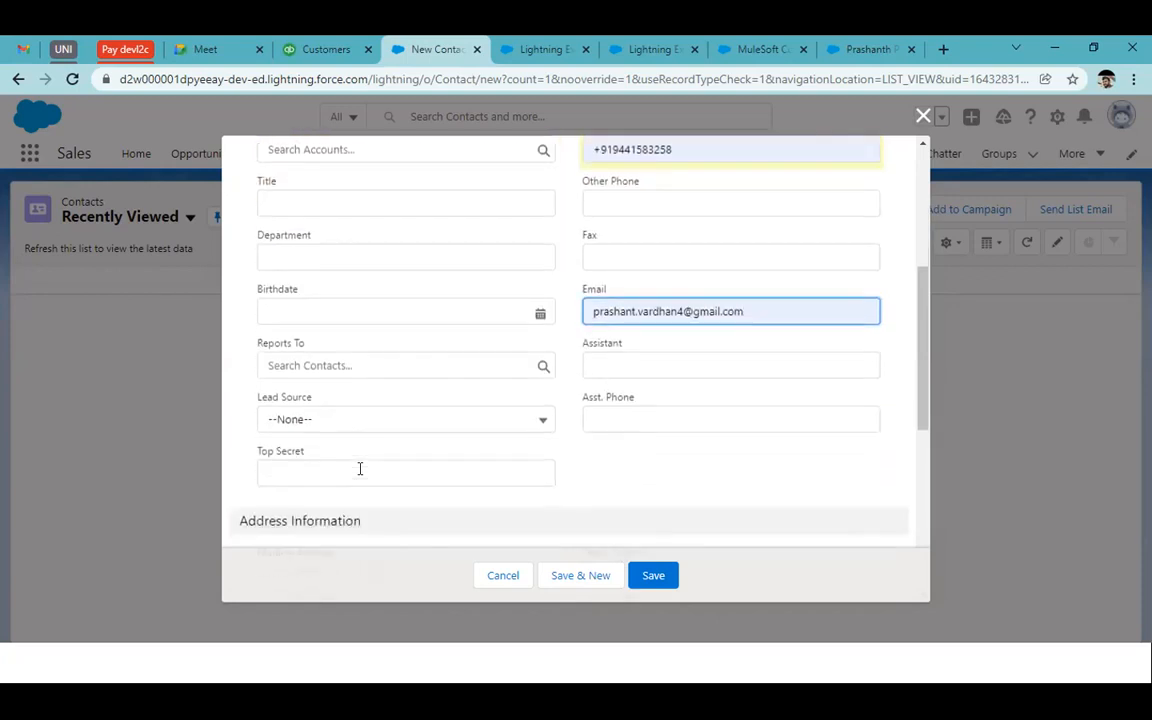
{"action": "scroll", "coordinate": [360, 468], "scroll_direction": "down", "scroll_amount": 5}
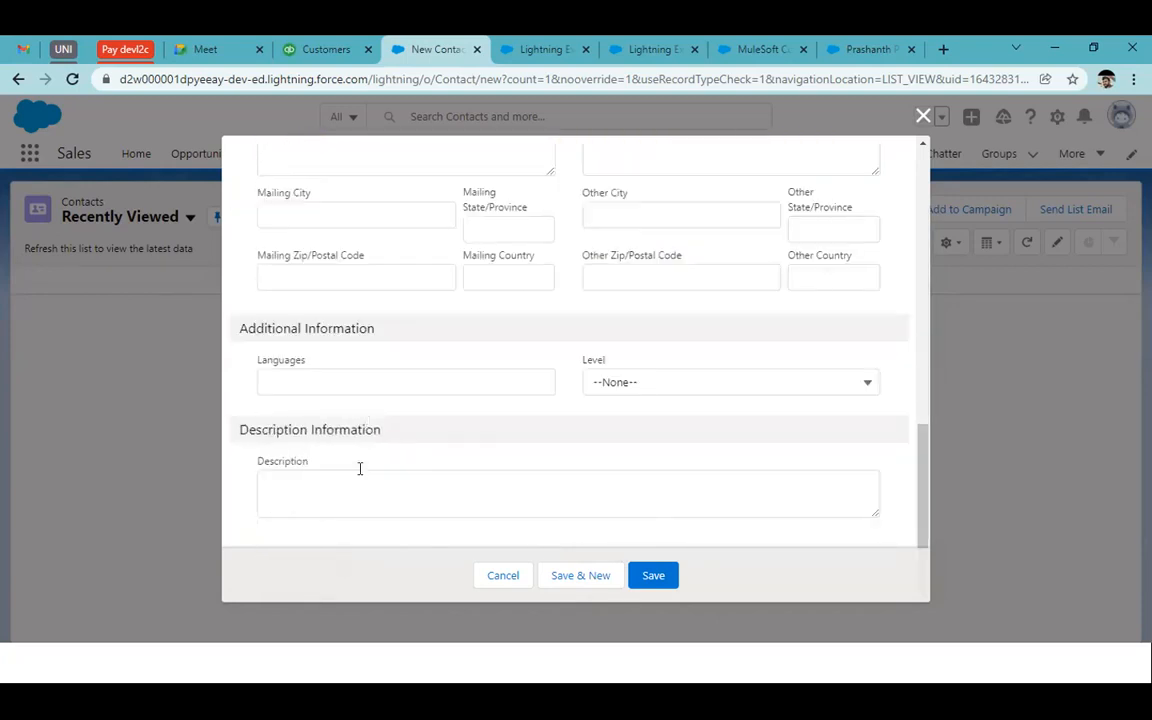
{"action": "scroll", "coordinate": [360, 470], "scroll_direction": "up", "scroll_amount": 3}
{"action": "left_click", "coordinate": [357, 375]}
{"action": "type", "text": "dkjghrs"}
{"action": "key", "text": "Tab"}
{"action": "type", "text": "dhfdsyj"}
{"action": "key", "text": "Tab"}
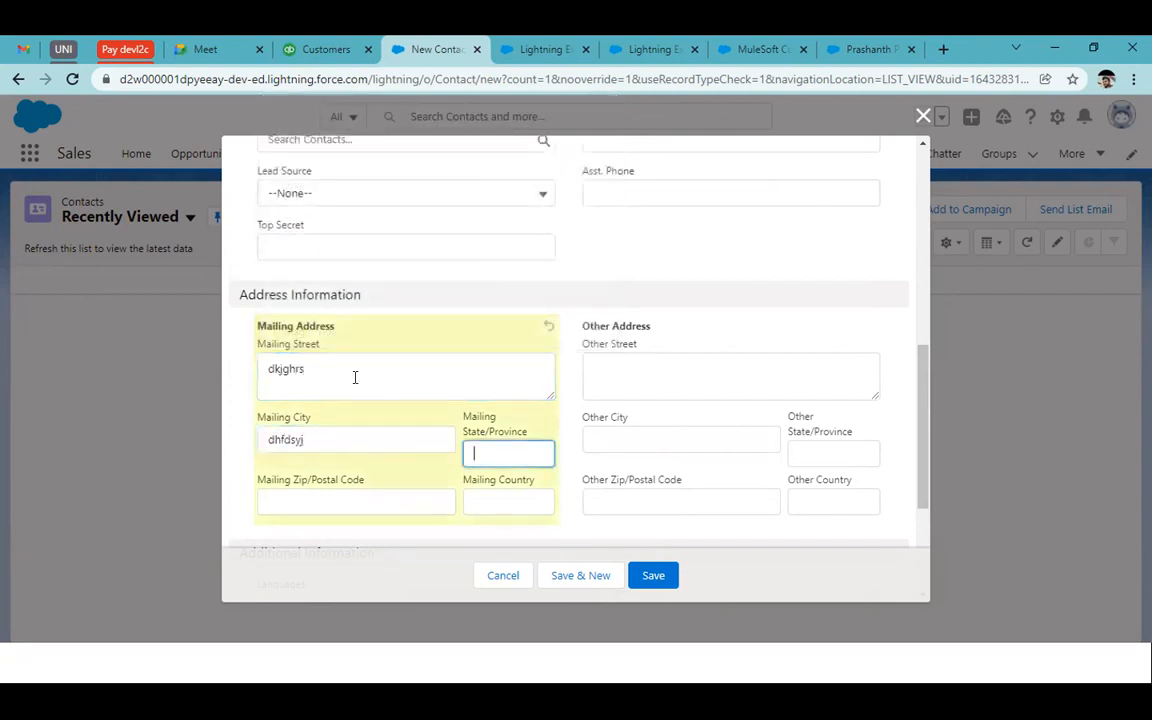
{"action": "type", "text": "AP"}
{"action": "key", "text": "Tab"}
{"action": "type", "text": "568688"}
{"action": "key", "text": "Tab"}
{"action": "type", "text": "jkdfhrkuf"}
Save the new contact and refresh the SF to Quick flow's run history
{"action": "left_click", "coordinate": [640, 575]}
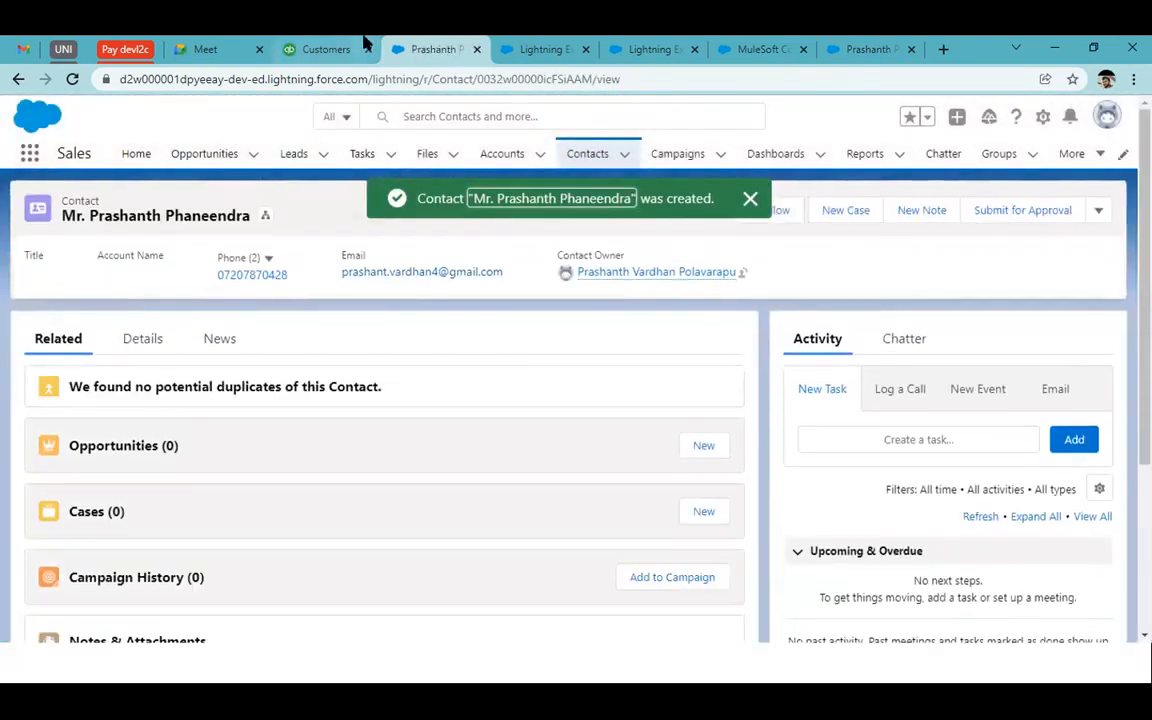
{"action": "left_click", "coordinate": [540, 48]}
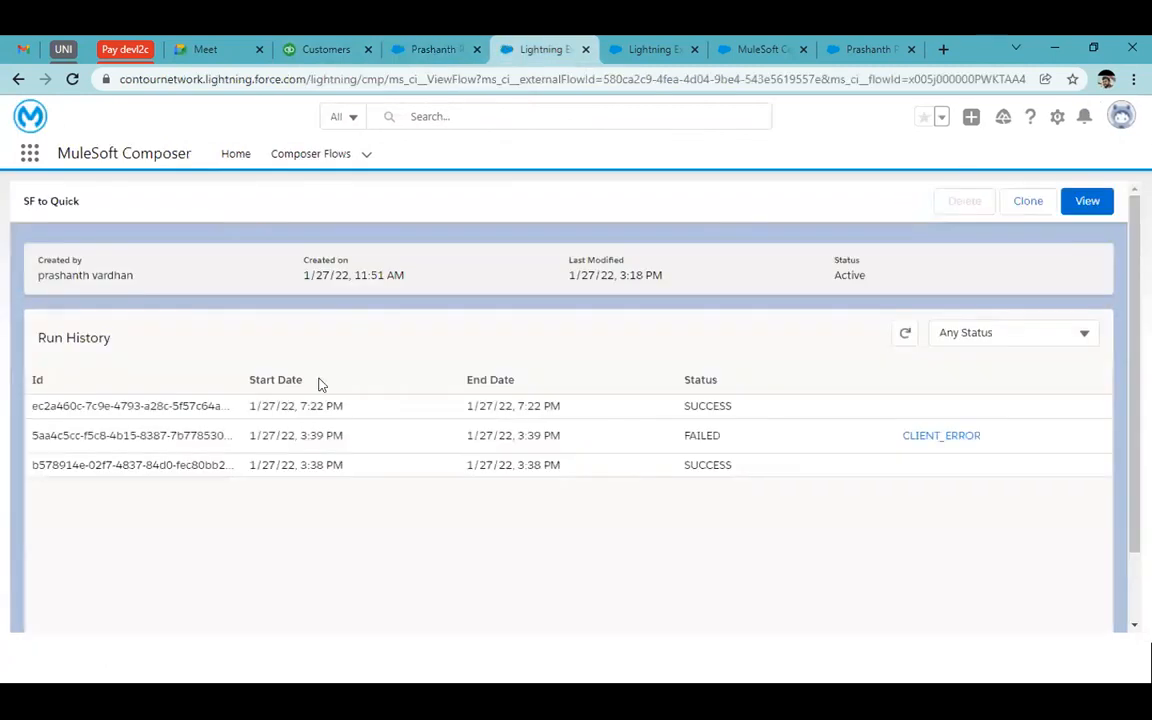
{"action": "left_click", "coordinate": [904, 337]}
Reload QuickBooks Customers to show three synced customers, then return to the SF to Quick details
{"action": "left_click_drag", "start_coordinate": [553, 404], "coordinate": [221, 401]}
{"action": "left_click", "coordinate": [340, 42]}
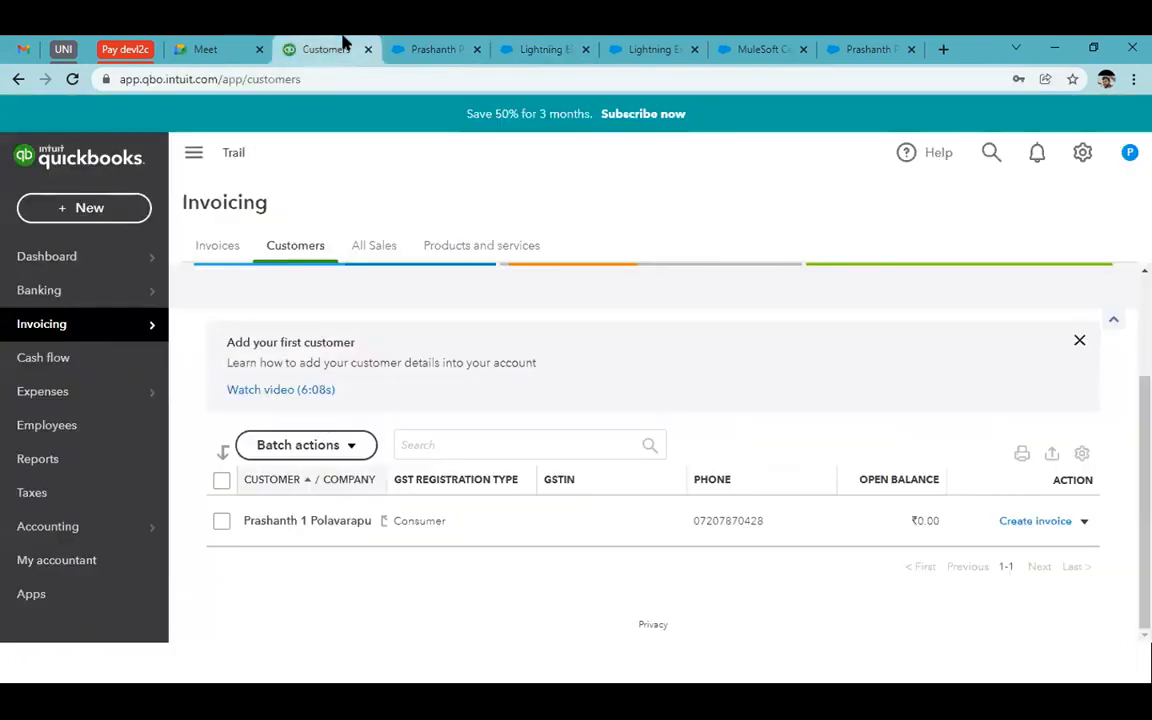
{"action": "left_click", "coordinate": [70, 76]}
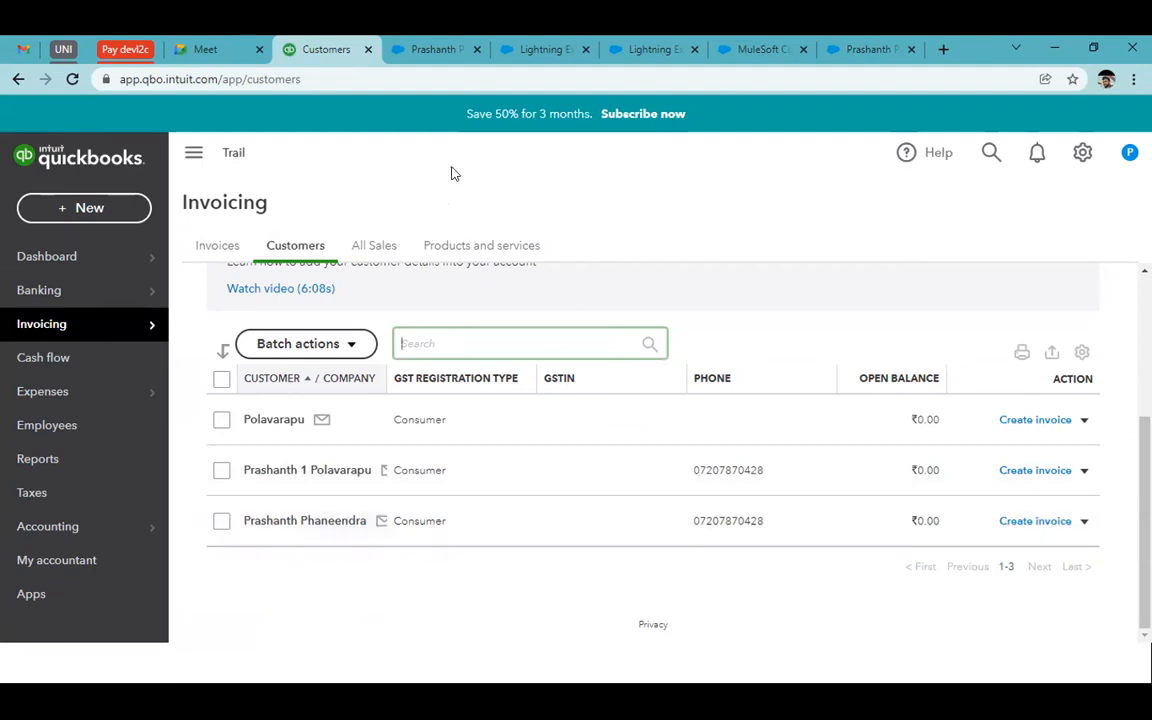
{"action": "left_click", "coordinate": [440, 48]}
{"action": "left_click", "coordinate": [530, 45]}
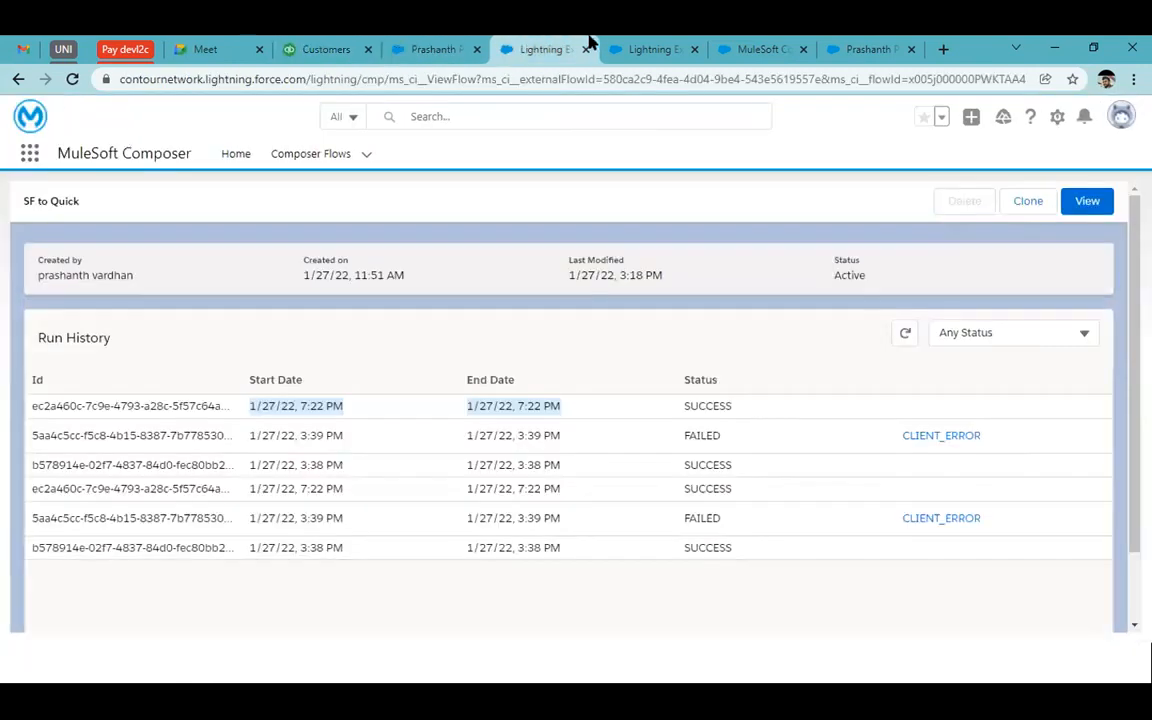
Open the SF to Quick flow in the editor from its detail page
{"action": "left_click", "coordinate": [1086, 201]}
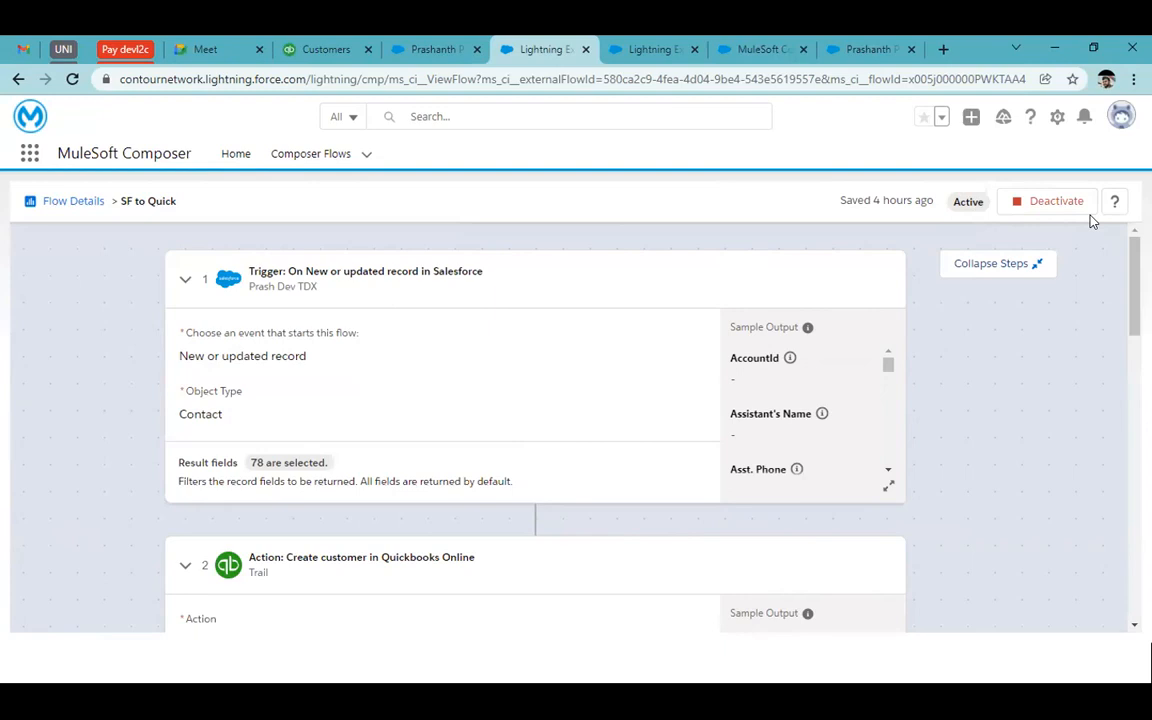
Deactivate the SF to Quick flow and bring up the Salesforce trigger step's options menu
{"action": "left_click", "coordinate": [1040, 201]}
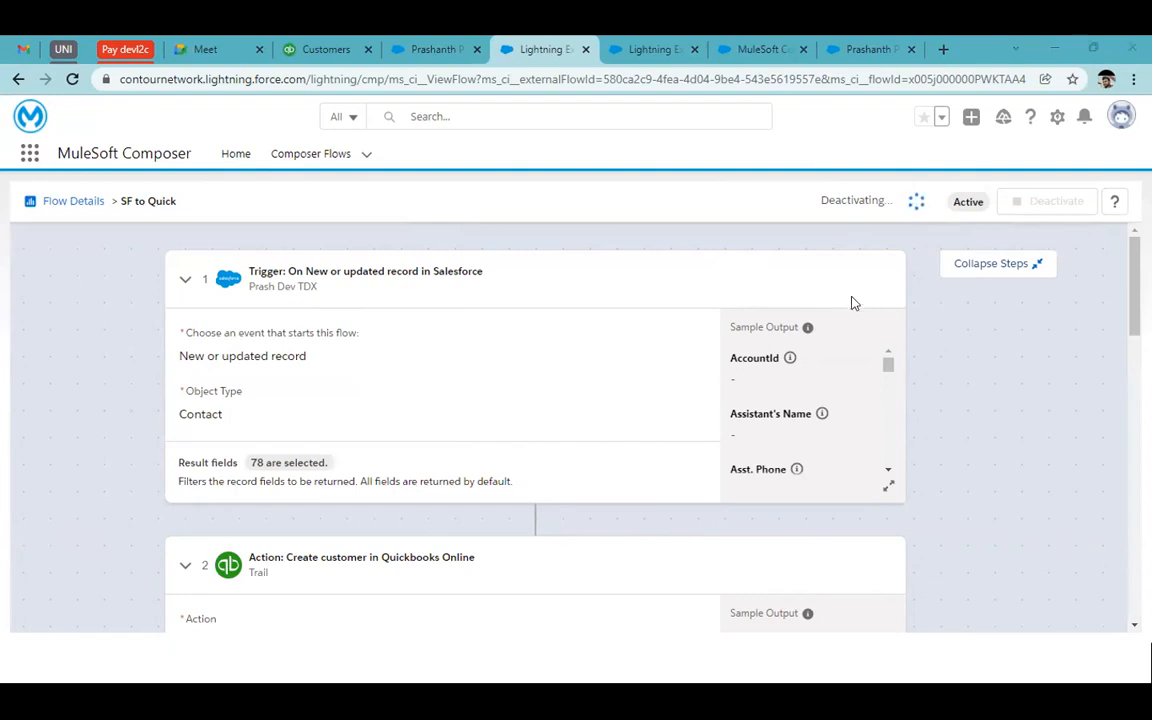
{"action": "scroll", "coordinate": [818, 530], "scroll_direction": "down", "scroll_amount": 15}
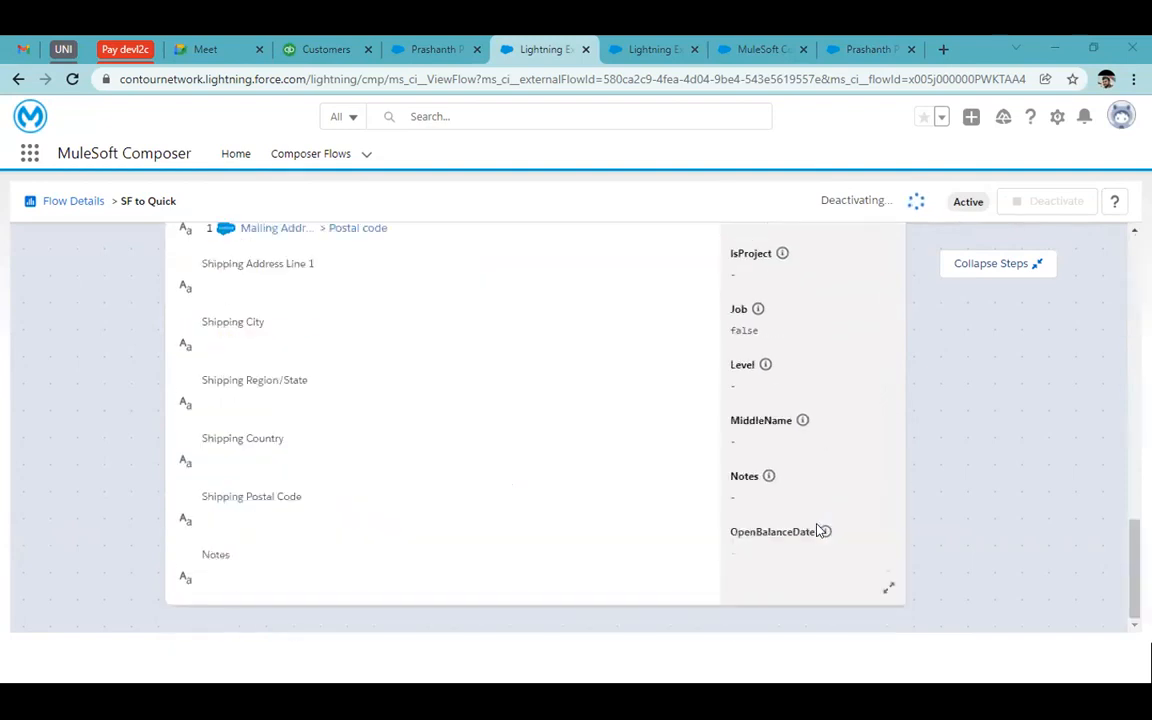
{"action": "scroll", "coordinate": [818, 530], "scroll_direction": "up", "scroll_amount": 15}
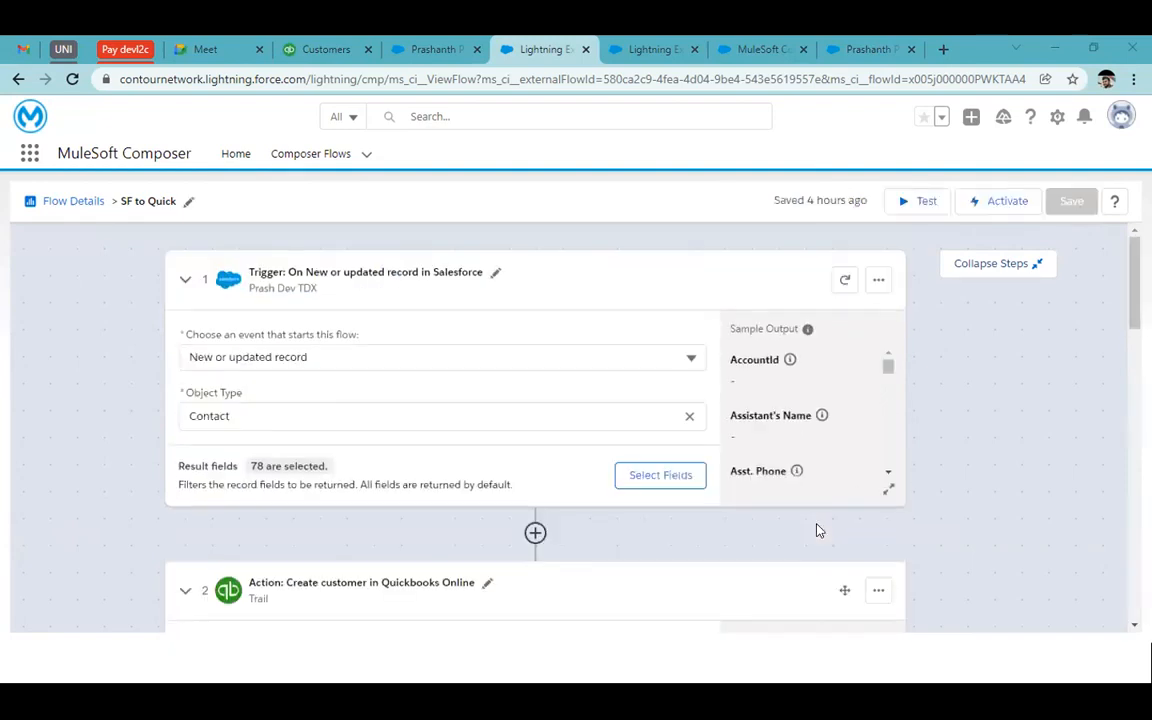
{"action": "left_click", "coordinate": [878, 280]}
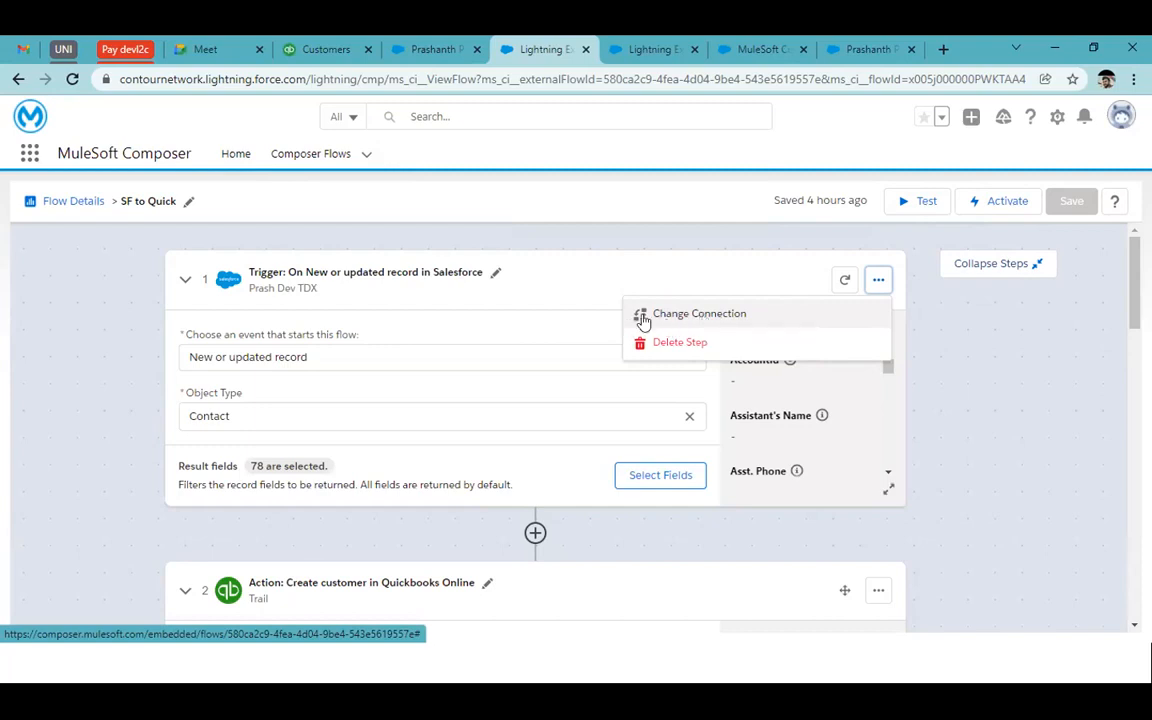
Switch the Salesforce Contact trigger to the other Salesforce connection and confirm the change
{"action": "left_click", "coordinate": [687, 318]}
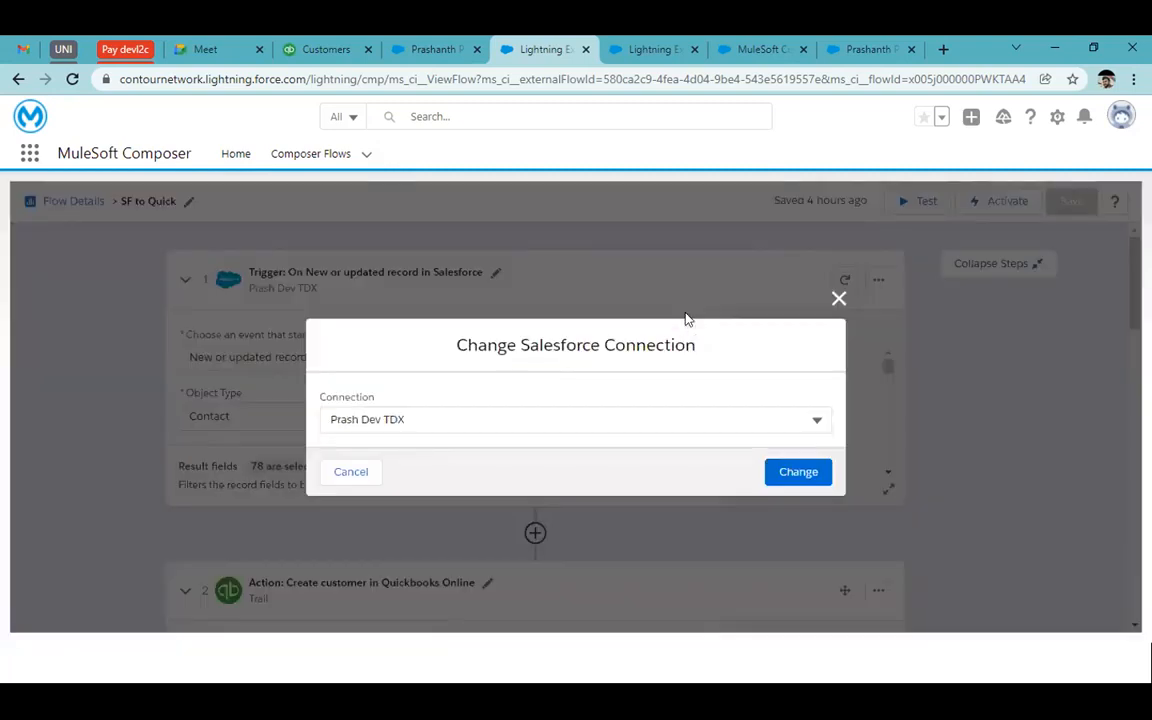
{"action": "left_click", "coordinate": [529, 413]}
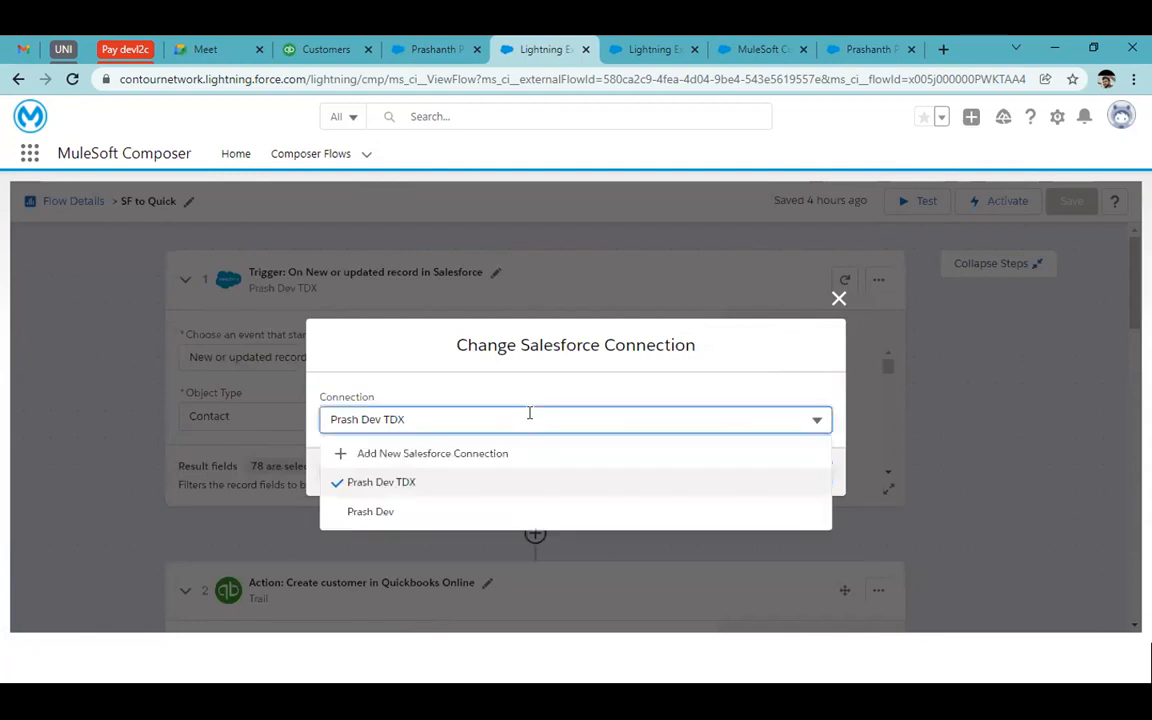
{"action": "left_click", "coordinate": [483, 514]}
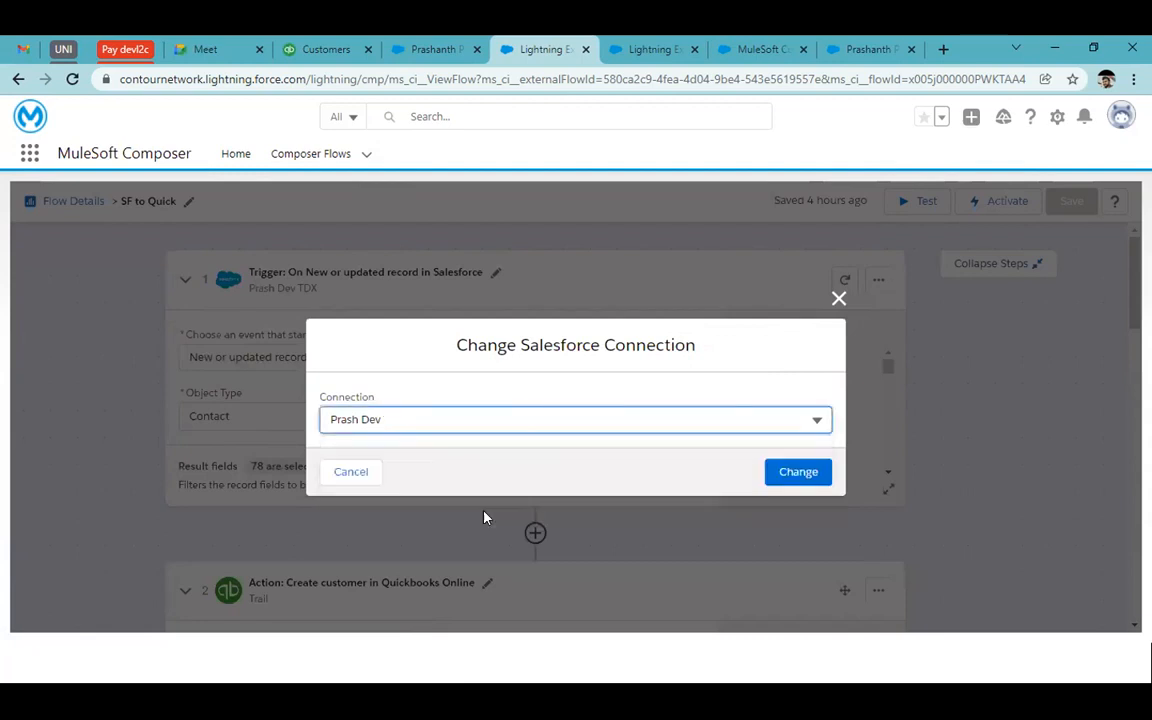
{"action": "left_click", "coordinate": [768, 477]}
{"action": "left_click", "coordinate": [785, 470]}
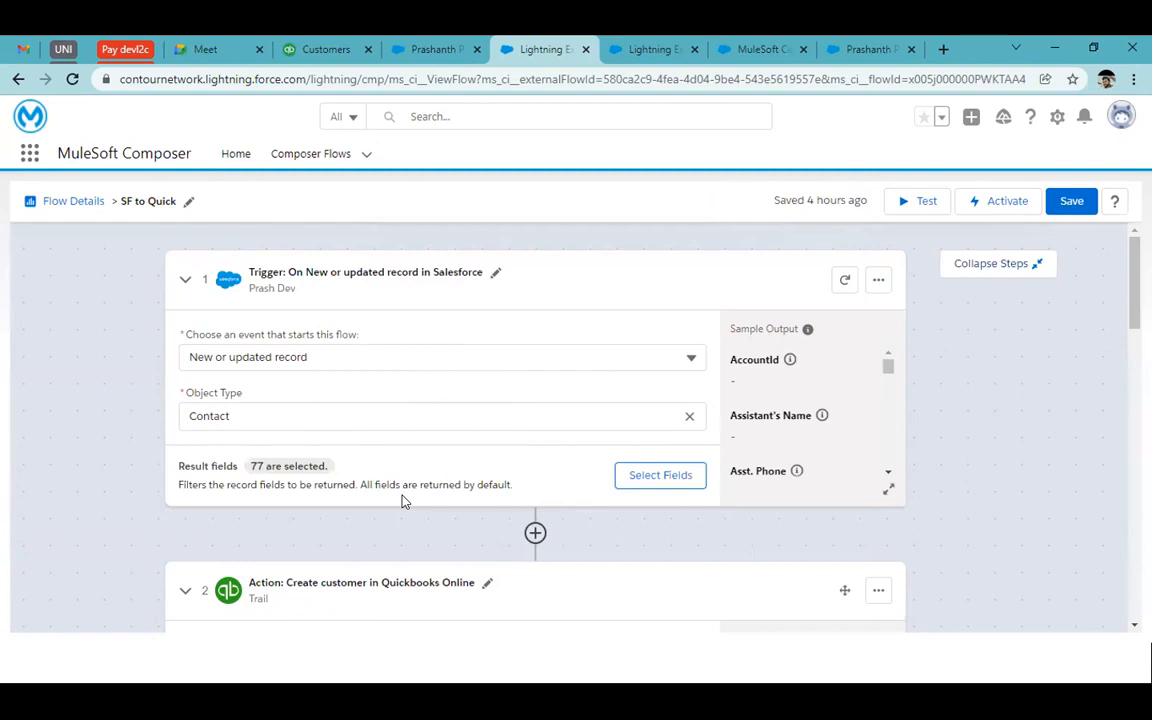
Add a QuickBooks Online step after the trigger using the Trail connection
{"action": "left_click", "coordinate": [535, 534]}
{"action": "scroll", "coordinate": [602, 545], "scroll_direction": "down", "scroll_amount": 5}
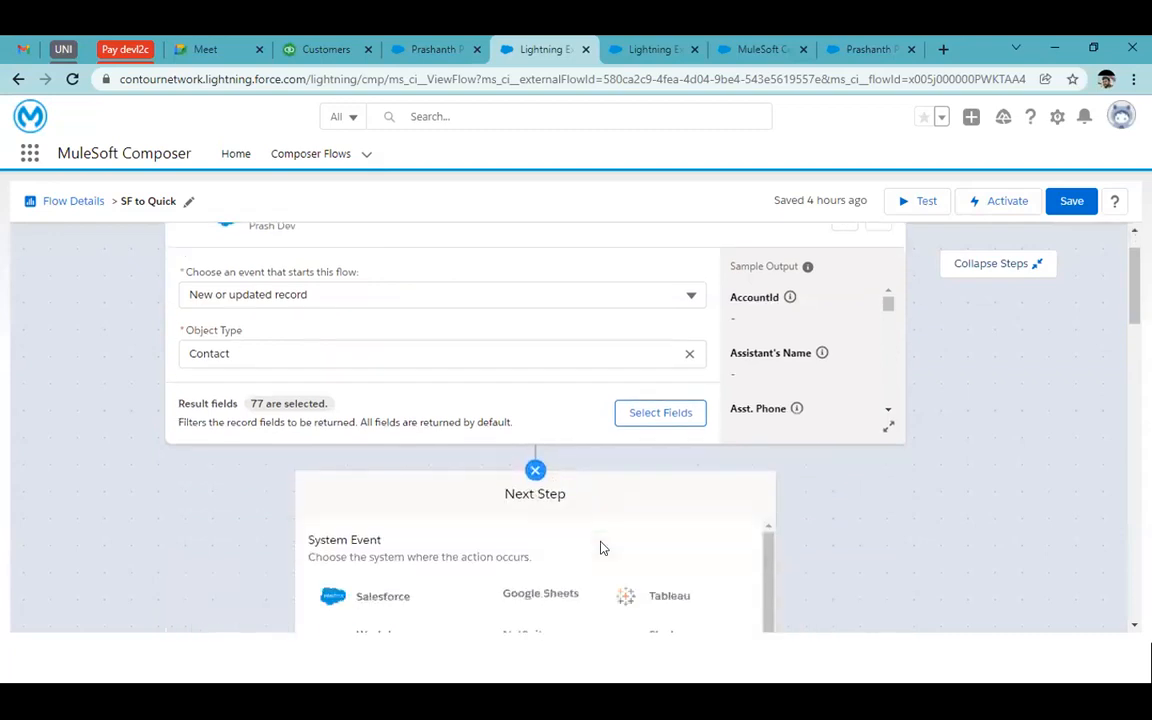
{"action": "left_click", "coordinate": [387, 469]}
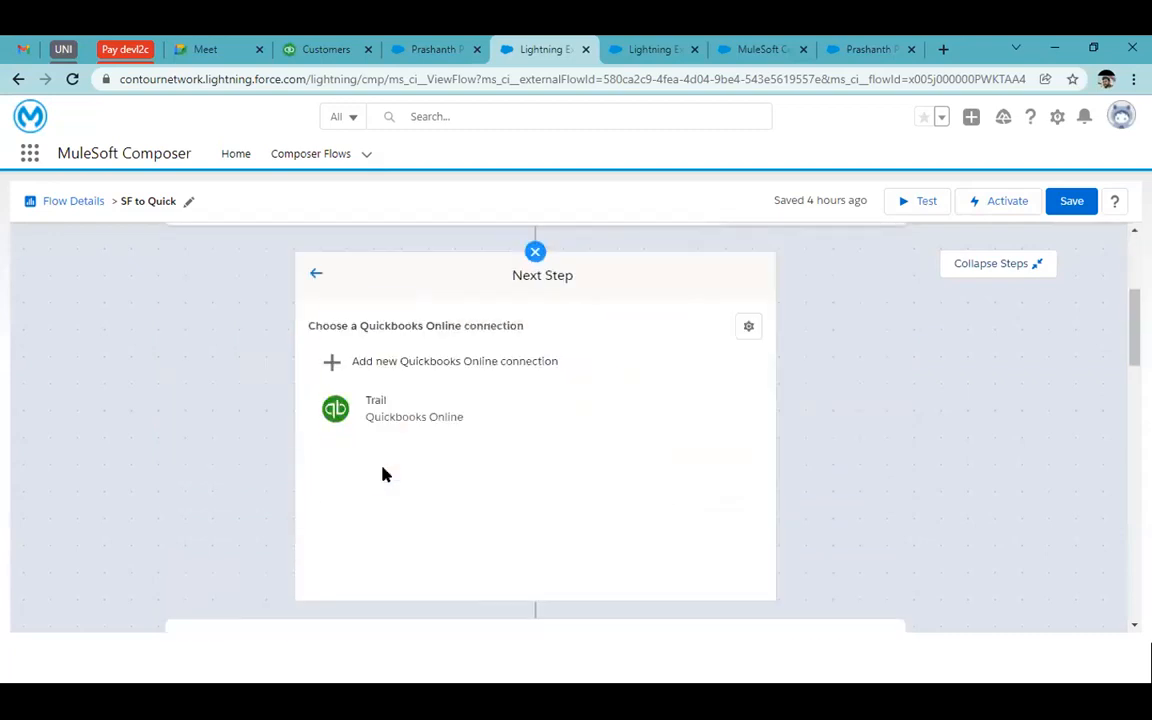
{"action": "left_click", "coordinate": [453, 414]}
{"action": "left_click", "coordinate": [404, 386]}
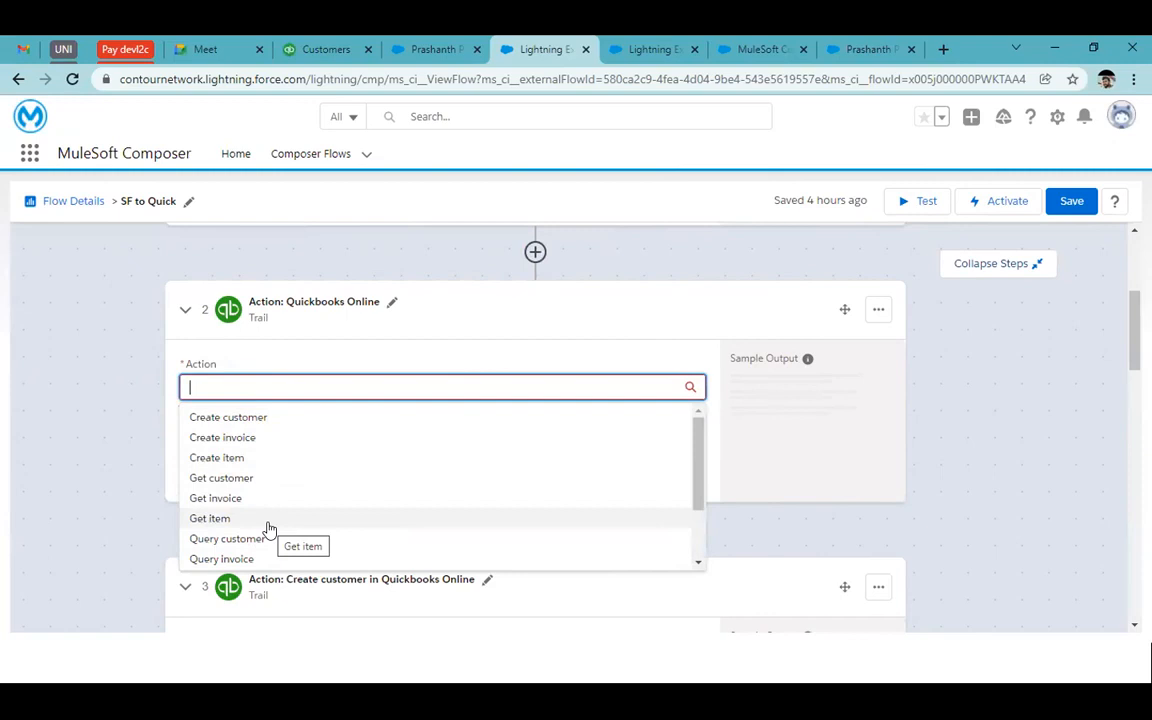
Set the step's action to Create invoice after trying and clearing Get invoice
{"action": "left_click", "coordinate": [330, 496]}
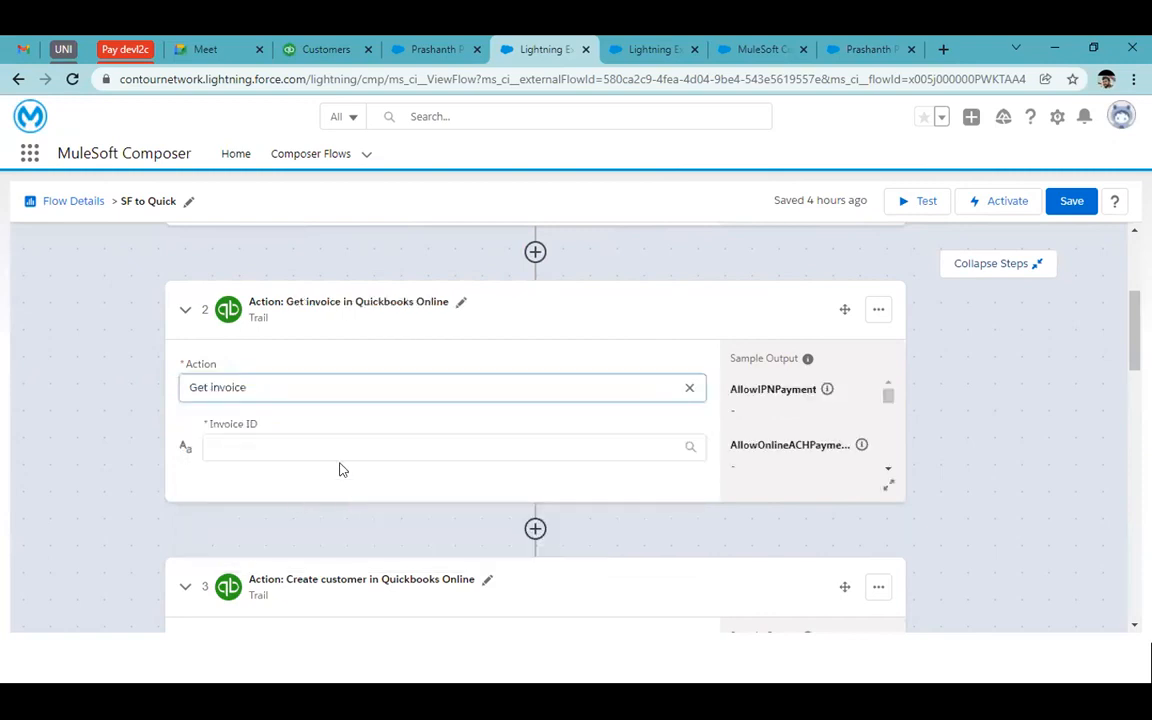
{"action": "left_click", "coordinate": [378, 445]}
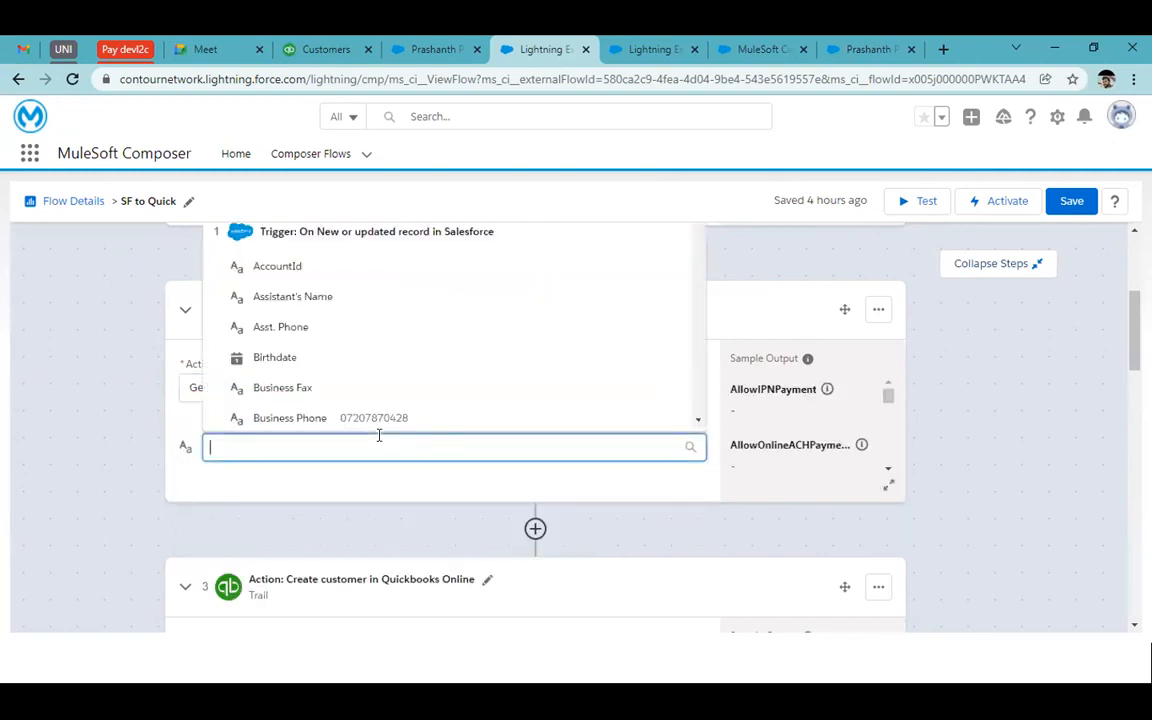
{"action": "left_click", "coordinate": [321, 499]}
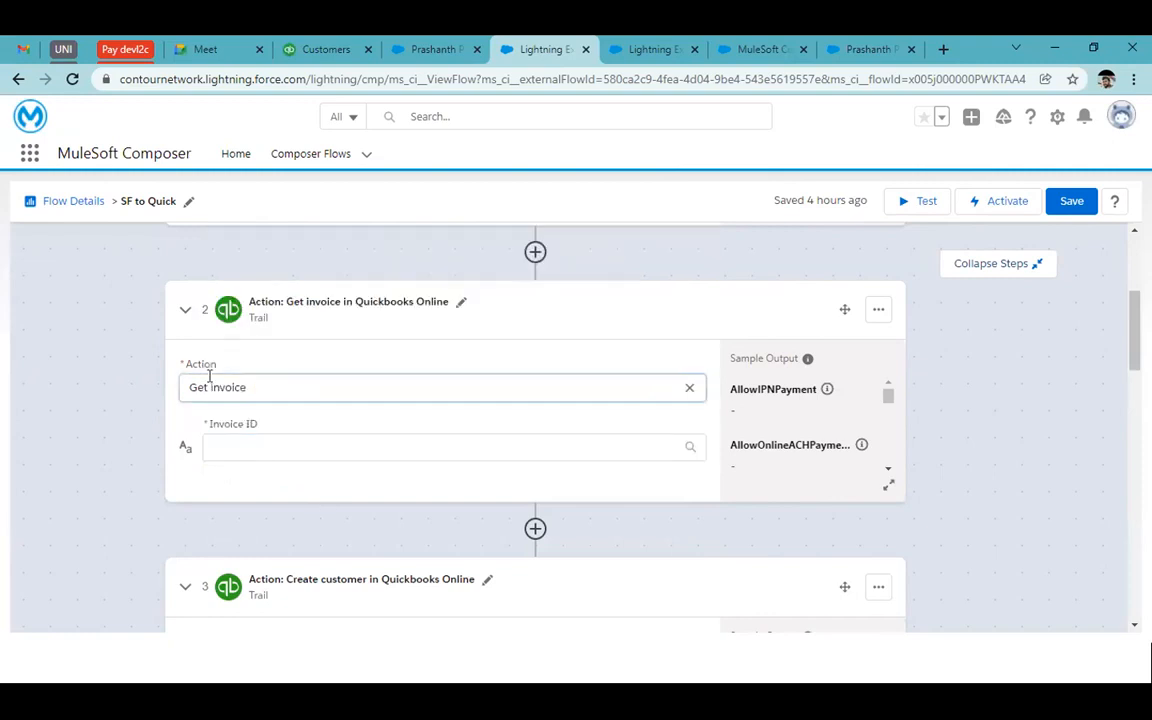
{"action": "left_click", "coordinate": [690, 389]}
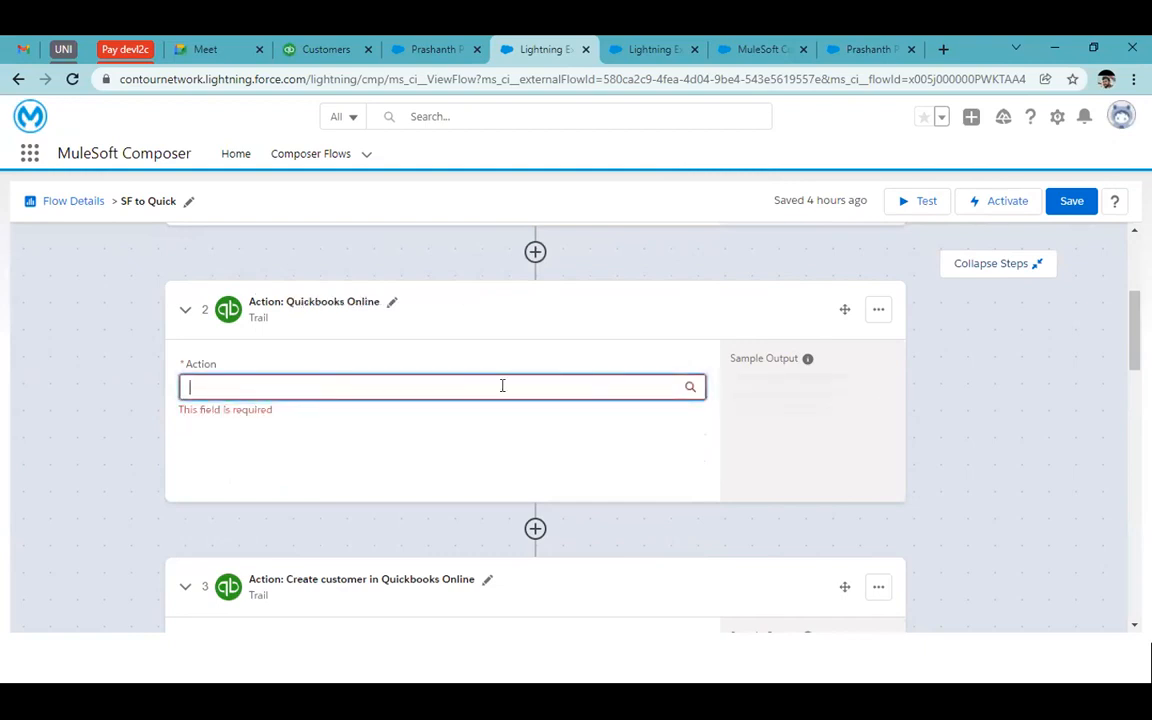
{"action": "left_click", "coordinate": [460, 386]}
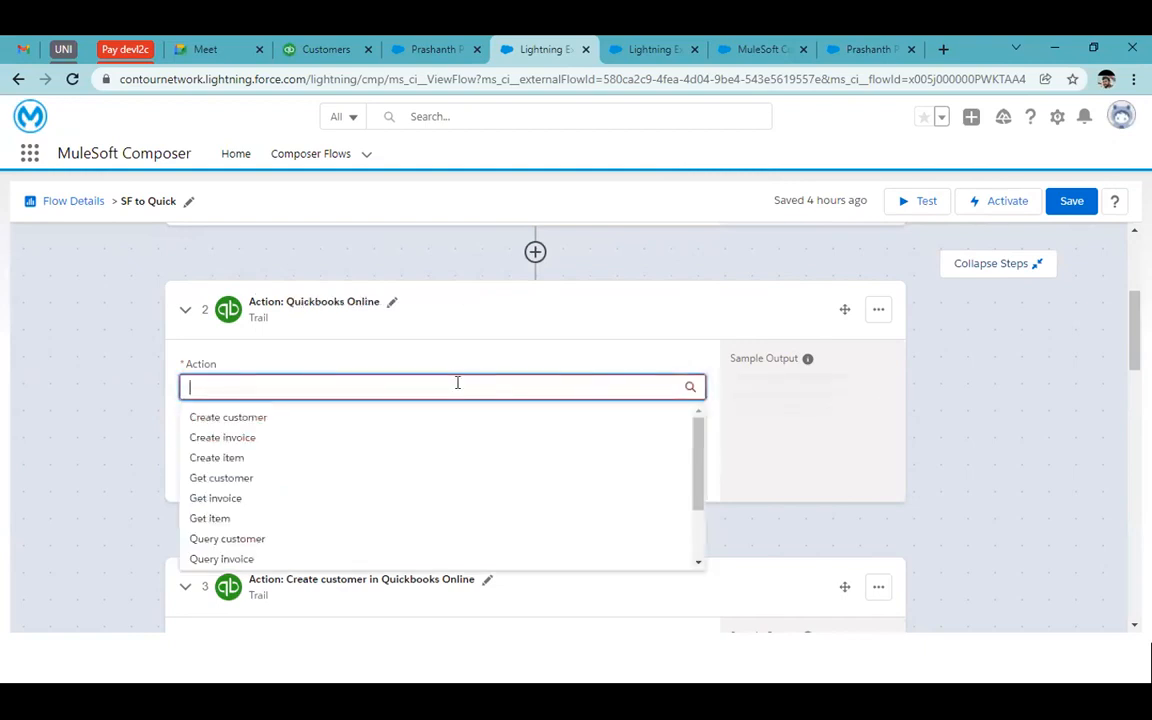
{"action": "left_click", "coordinate": [278, 439]}
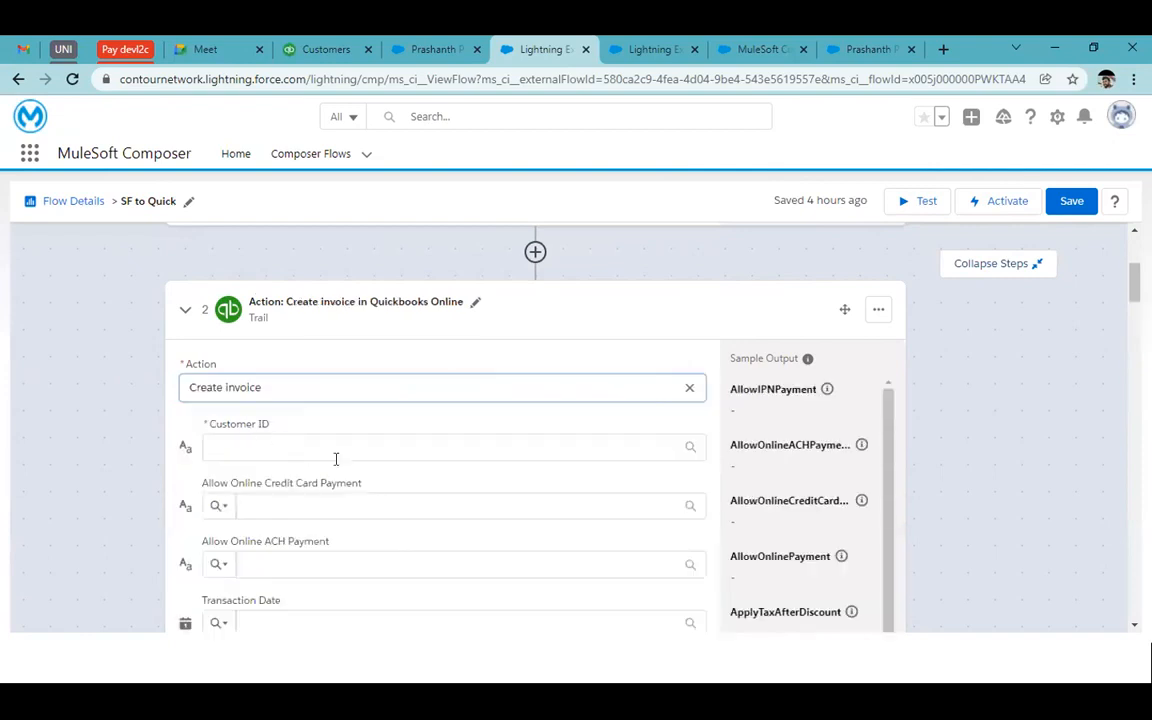
Map the Create invoice Customer ID to Salesforce's Assistant's Name field
{"action": "scroll", "coordinate": [380, 466], "scroll_direction": "down", "scroll_amount": 2}
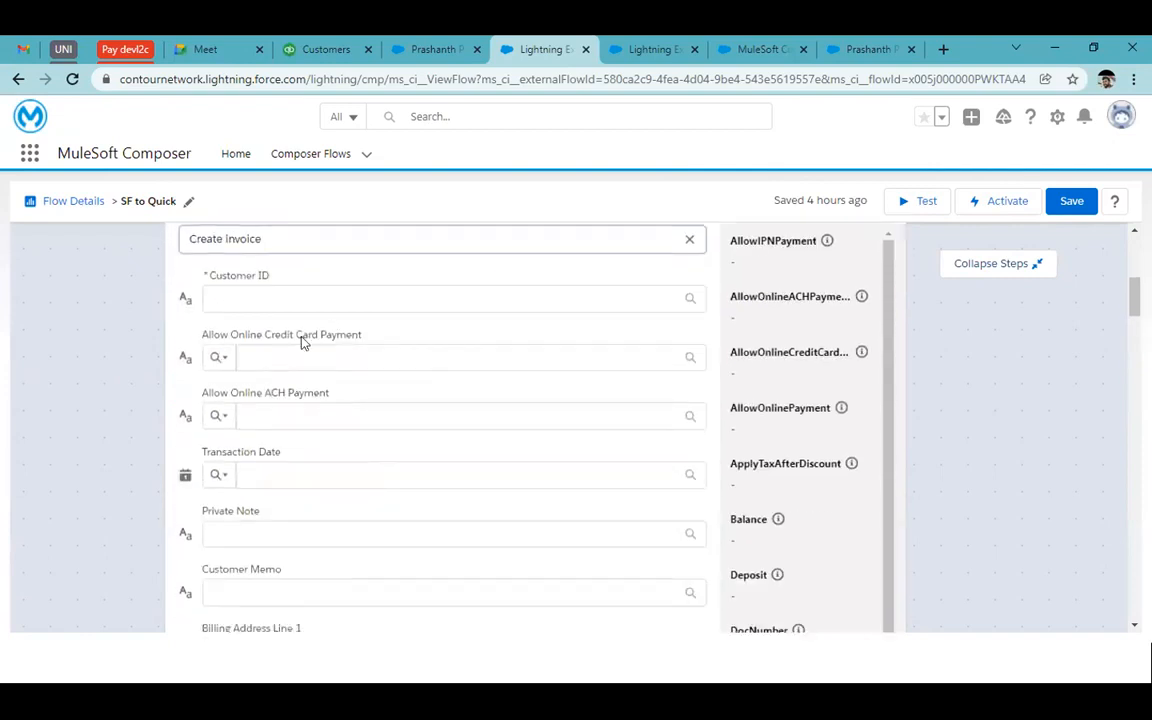
{"action": "left_click", "coordinate": [221, 298]}
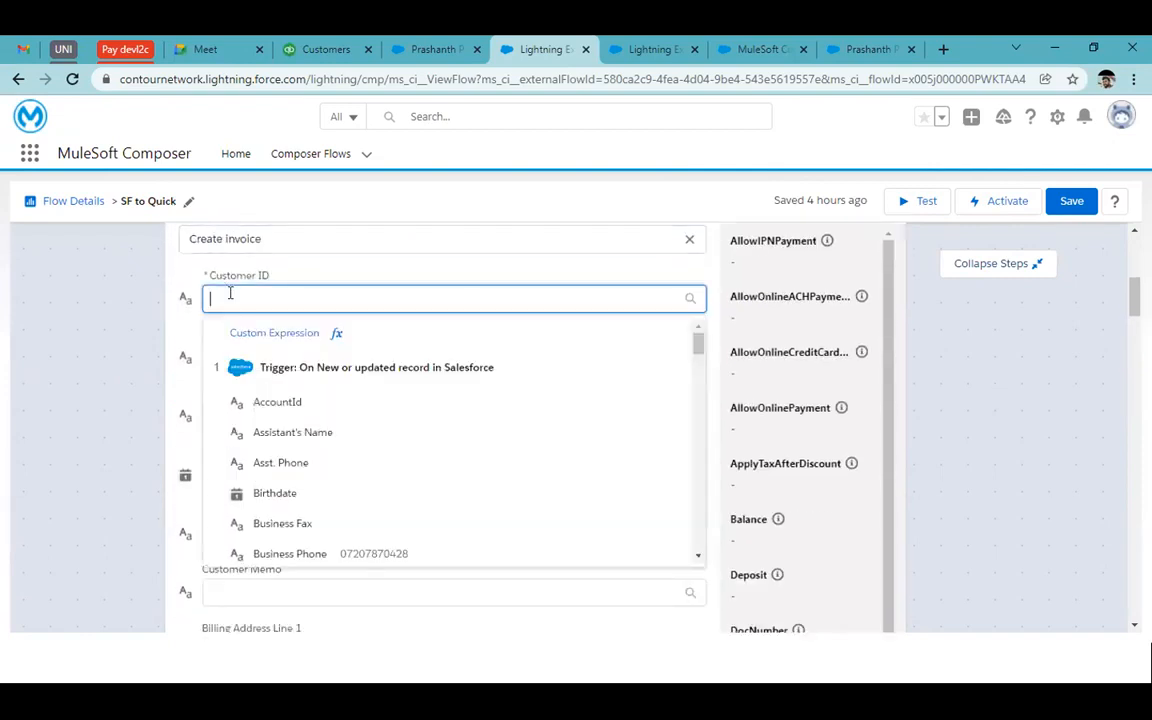
{"action": "left_click", "coordinate": [326, 438]}
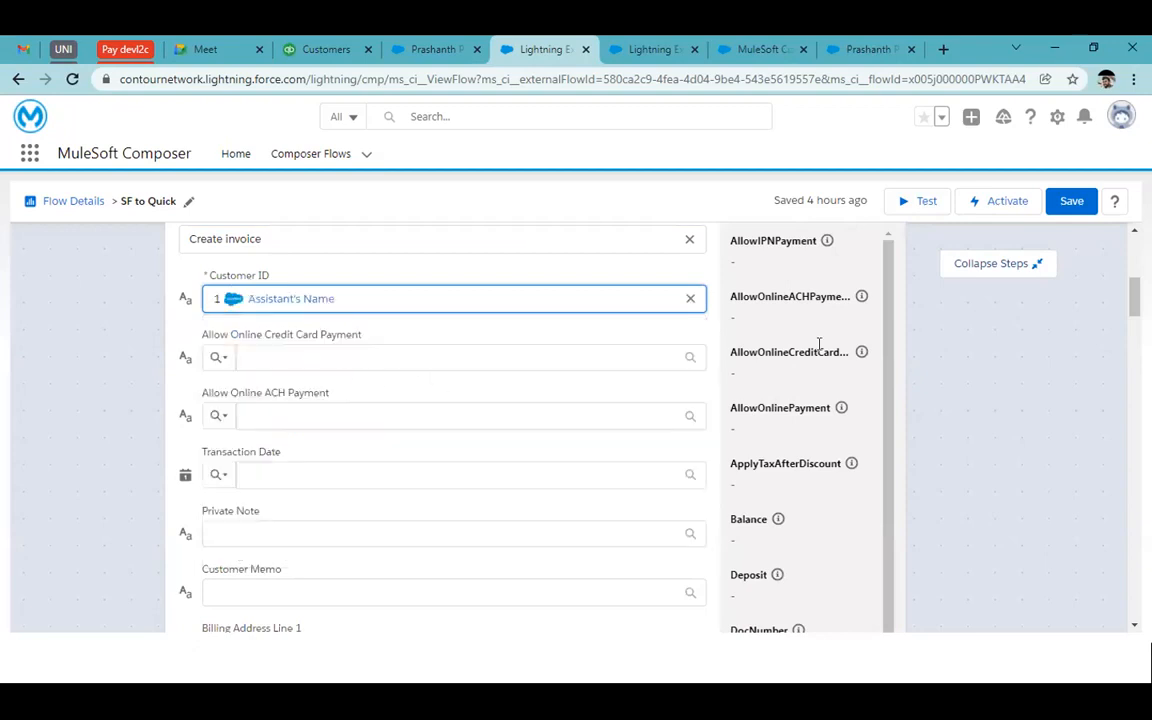
Review the drafted step, then discard the unsaved flow changes and return to Composer Flows
{"action": "scroll", "coordinate": [840, 400], "scroll_direction": "up", "scroll_amount": 5}
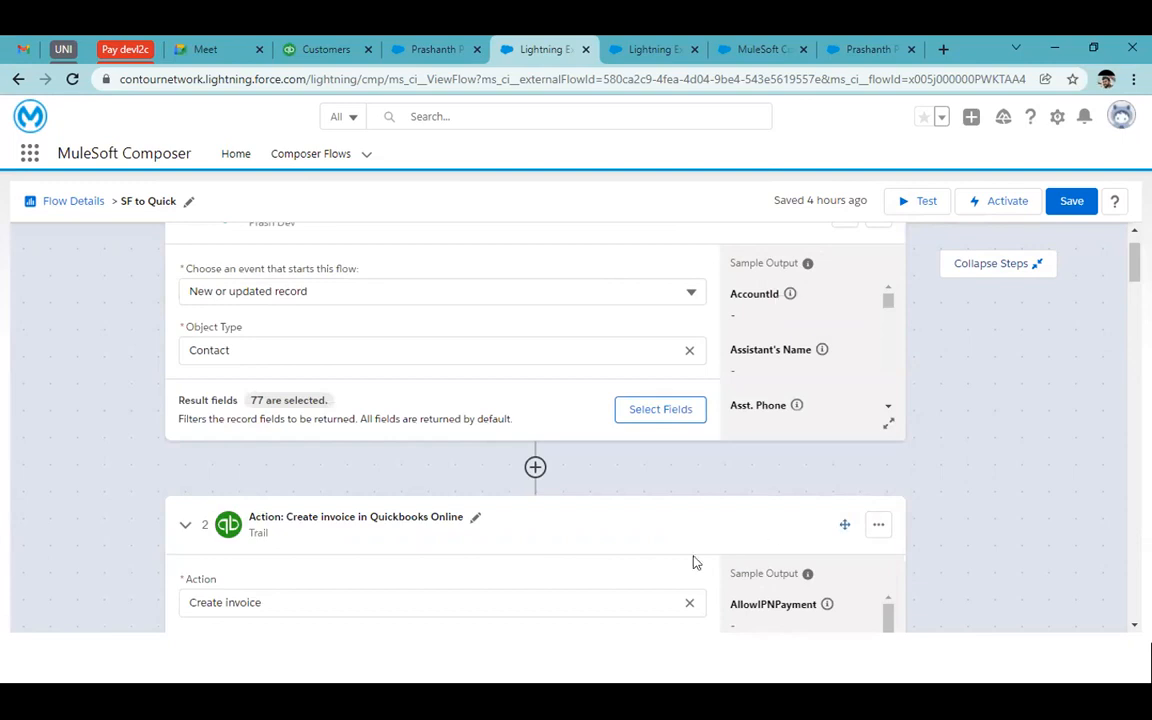
{"action": "scroll", "coordinate": [692, 560], "scroll_direction": "down", "scroll_amount": 3}
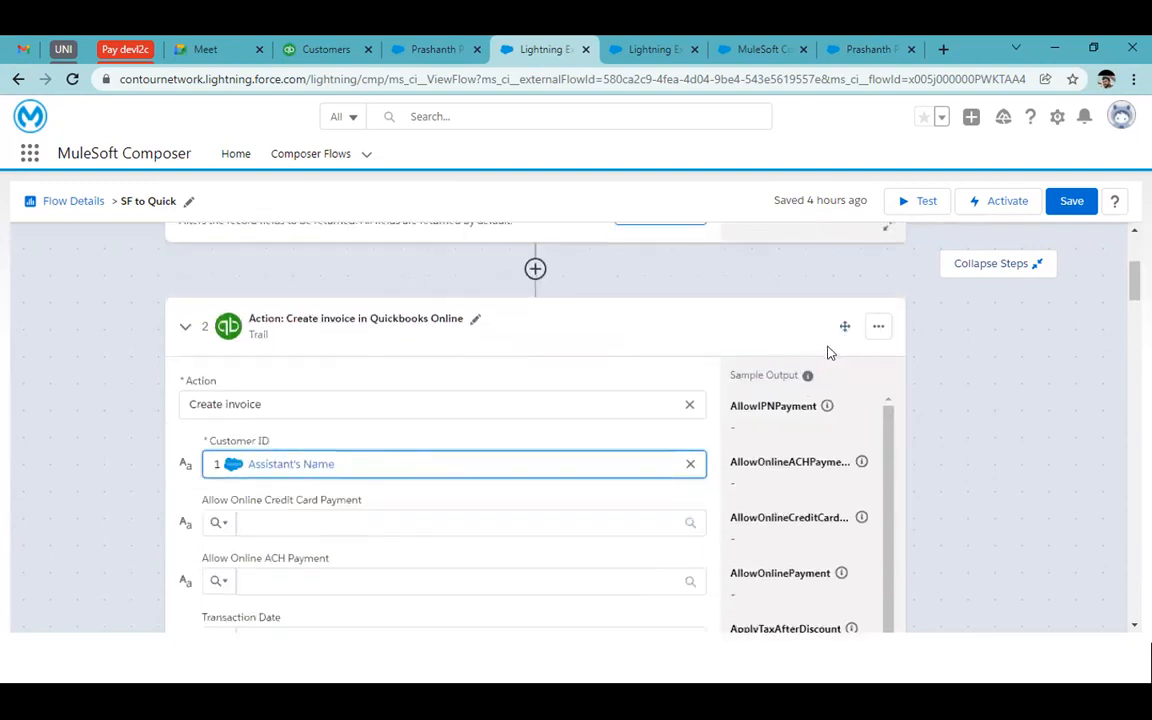
{"action": "scroll", "coordinate": [765, 480], "scroll_direction": "down", "scroll_amount": 5}
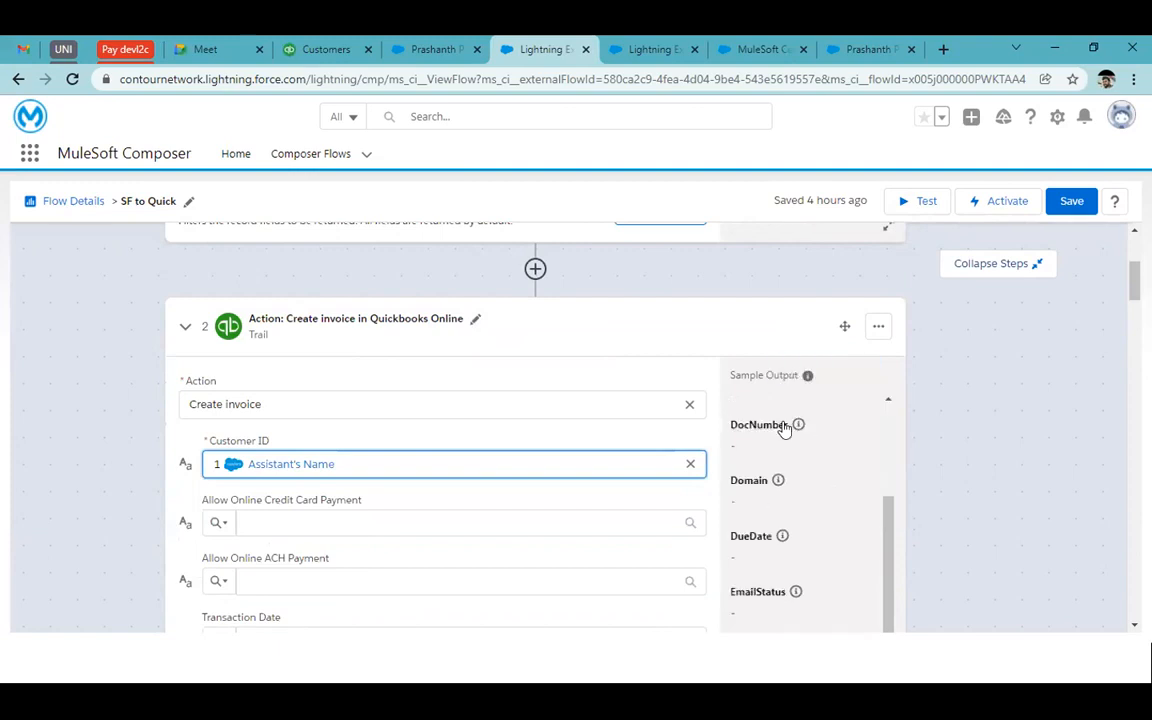
{"action": "mouse_move", "coordinate": [797, 427]}
{"action": "scroll", "coordinate": [385, 383], "scroll_direction": "up", "scroll_amount": 3}
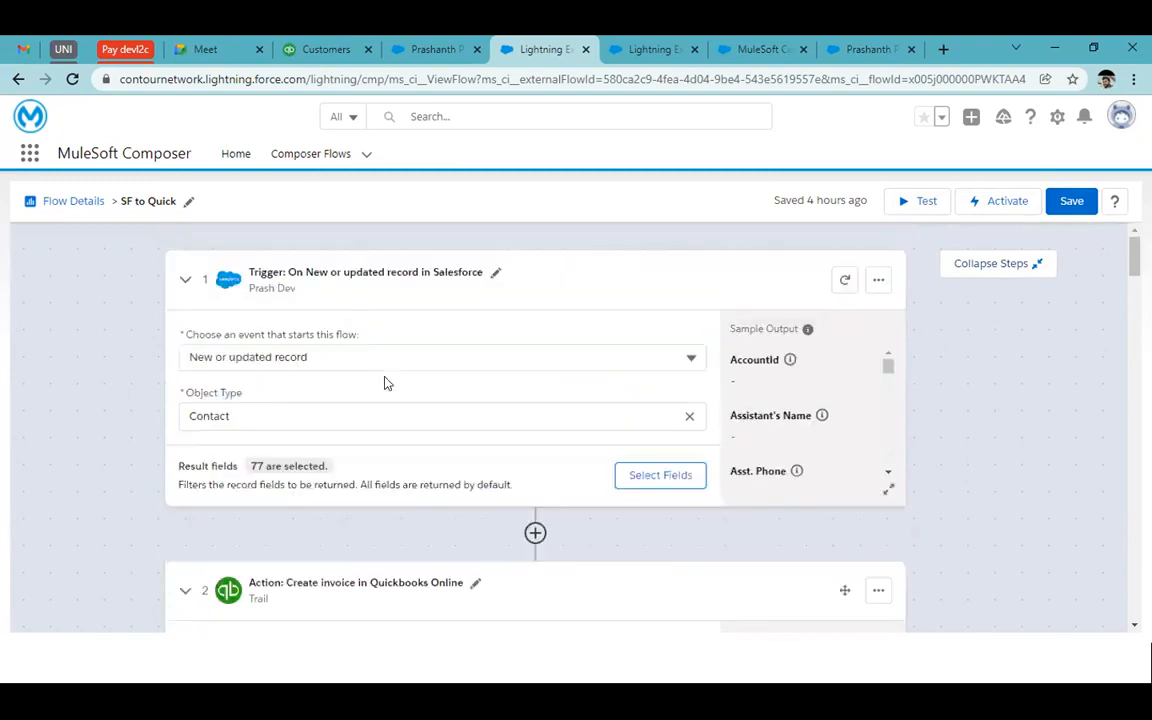
{"action": "left_click", "coordinate": [303, 154]}
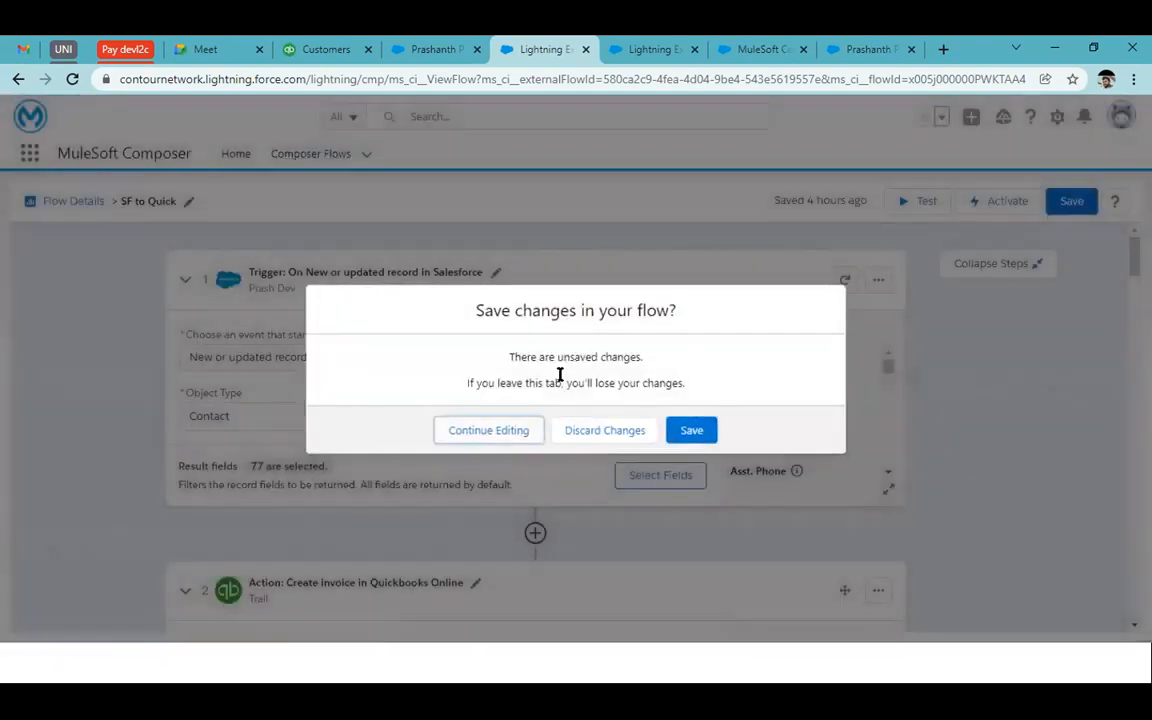
{"action": "left_click", "coordinate": [610, 433]}
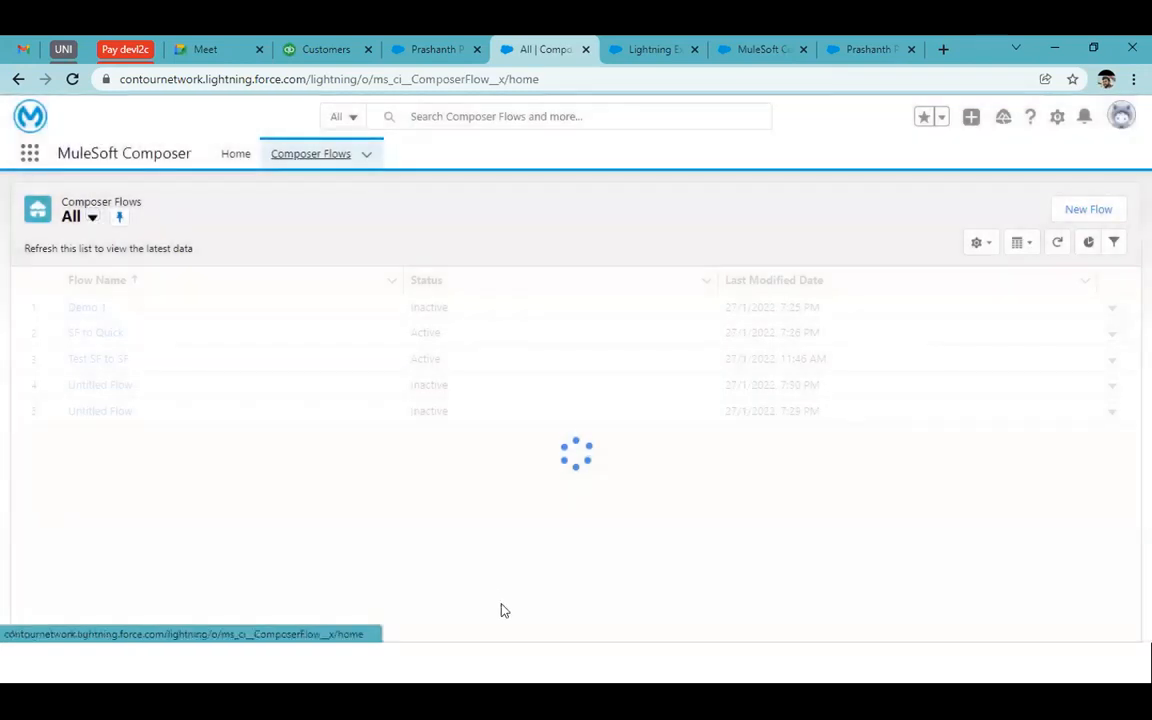